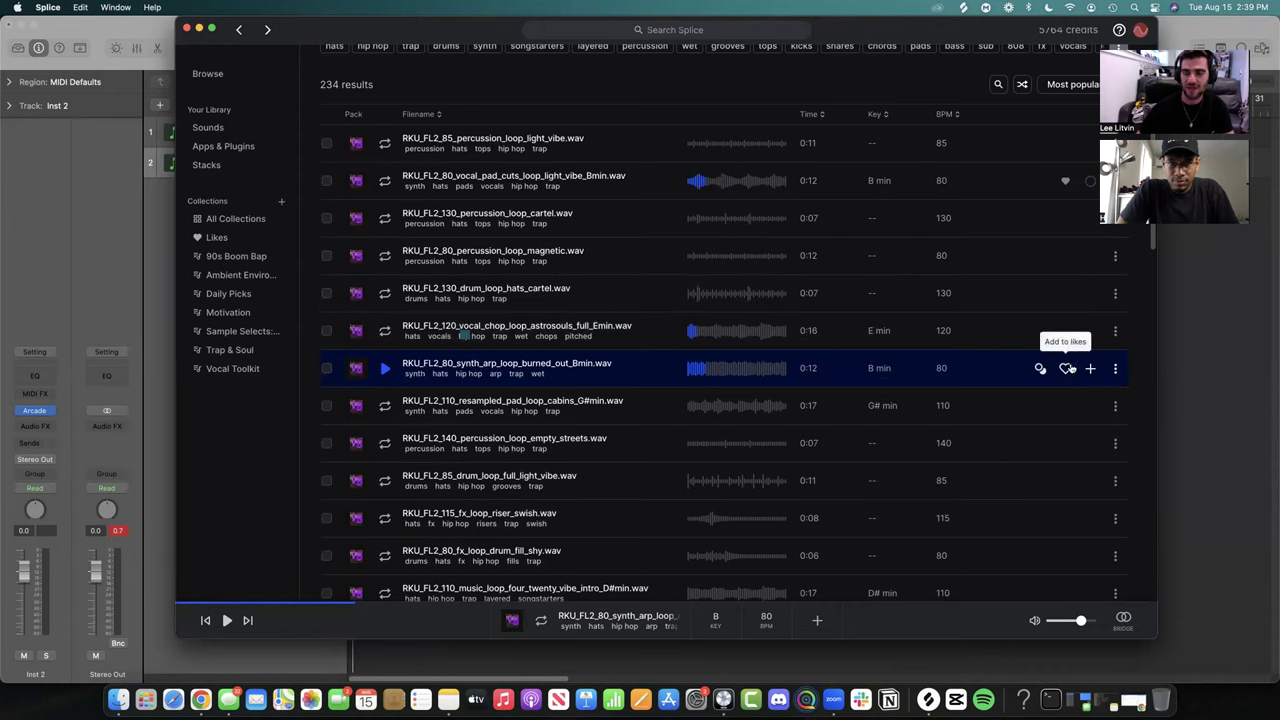
- Add the burned_out synth arp loop to the Splice library, and place it and the light_vibe vocal pad loop at bar 1 in Logic Pro
left_click(1090, 368)
left_click_drag(388, 28, 781, 46)
left_click_drag(822, 196, 351, 312)
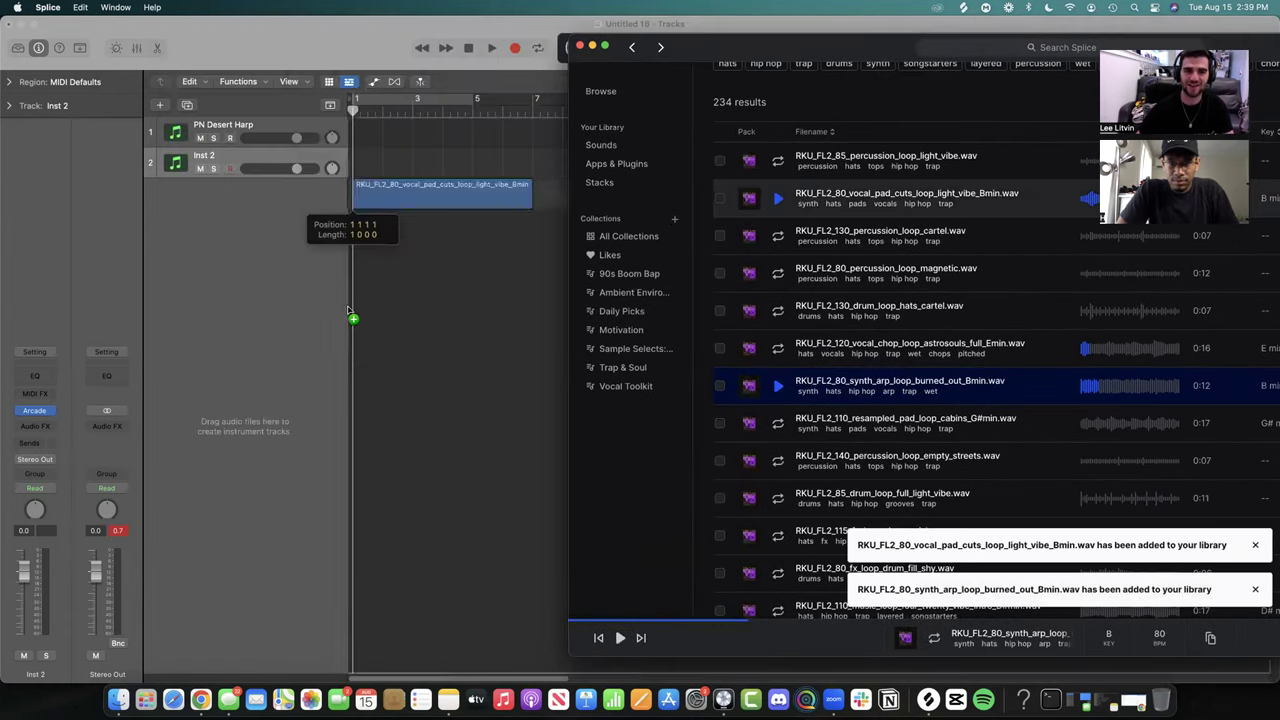
left_click_drag(860, 381, 355, 316)
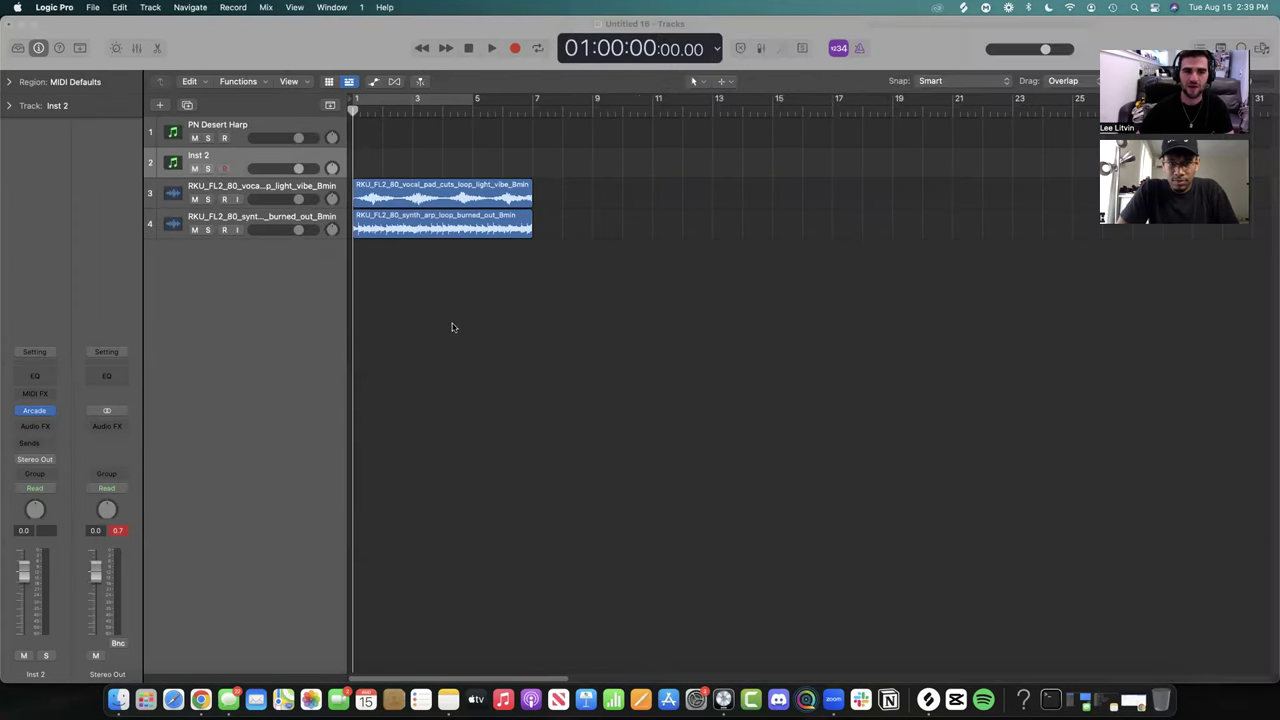
- Show bars, beats and tempo in the transport display and set the project tempo to 80 BPM
left_click(718, 50)
left_click(726, 14)
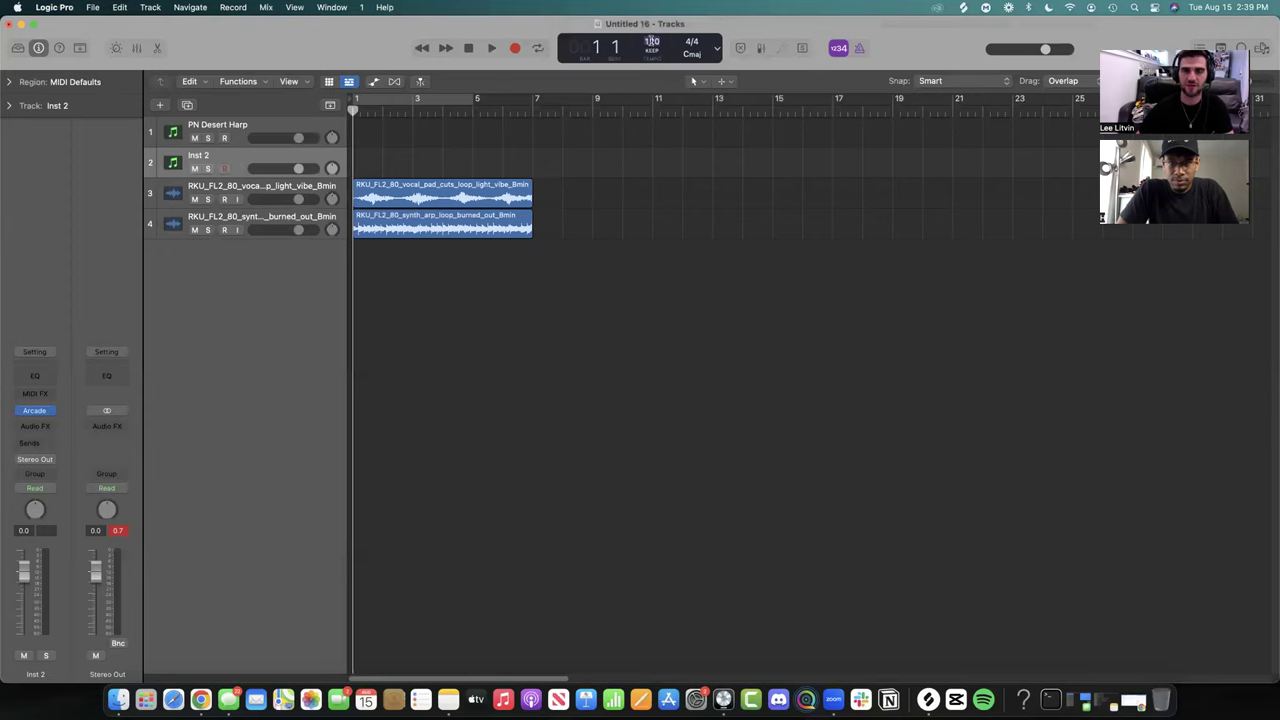
key("Return")
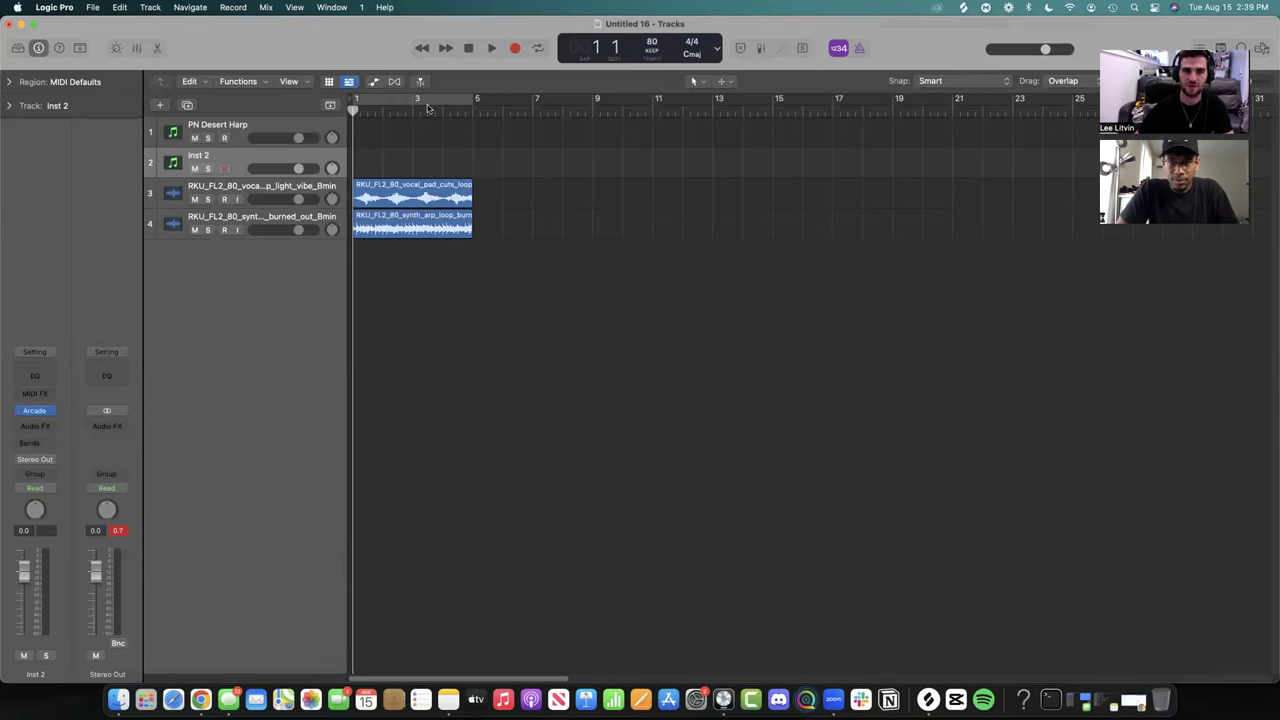
- Cycle bars 1 to 5 and lower the volume of the vocal pad and synth arp tracks while playing them back
left_click(408, 102)
key("space")
mouse_move(298, 230)
left_mouse_down()
mouse_move(269, 230)
mouse_move(281, 199)
mouse_move(282, 230)
left_mouse_up()
key("space")
left_click_drag(282, 199, 286, 230)
key("space")
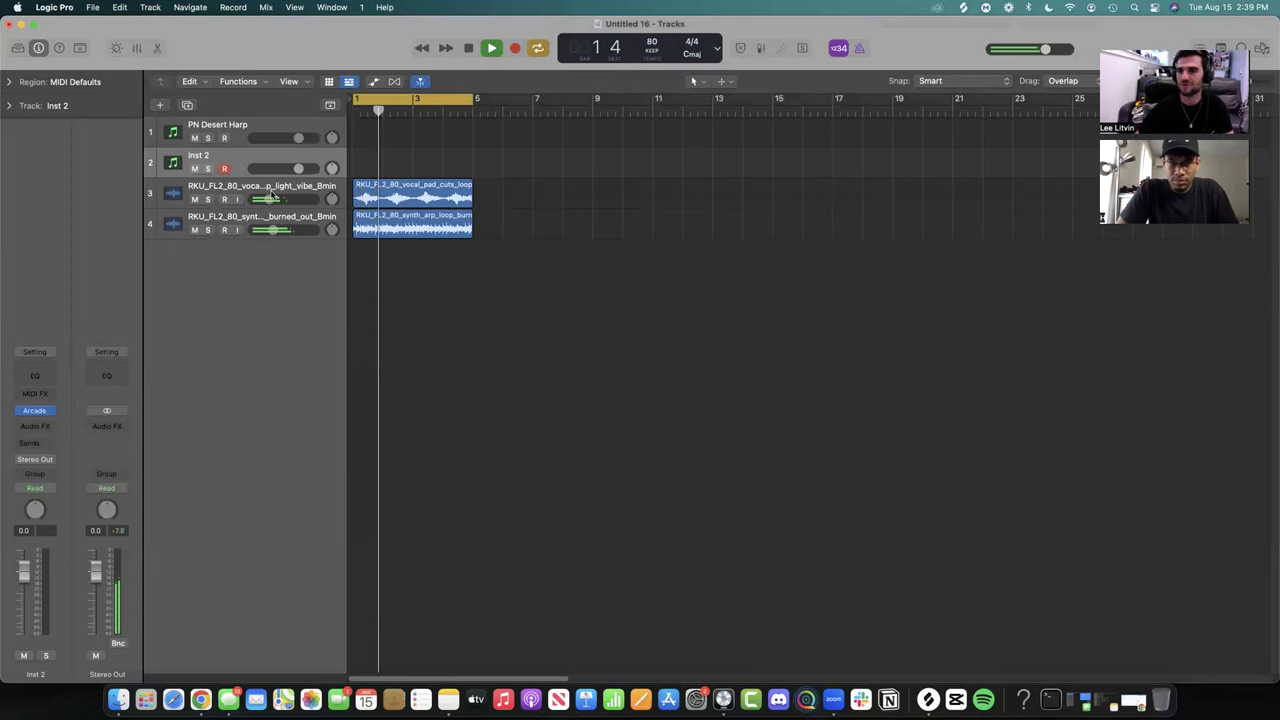
left_click_drag(280, 200, 281, 200)
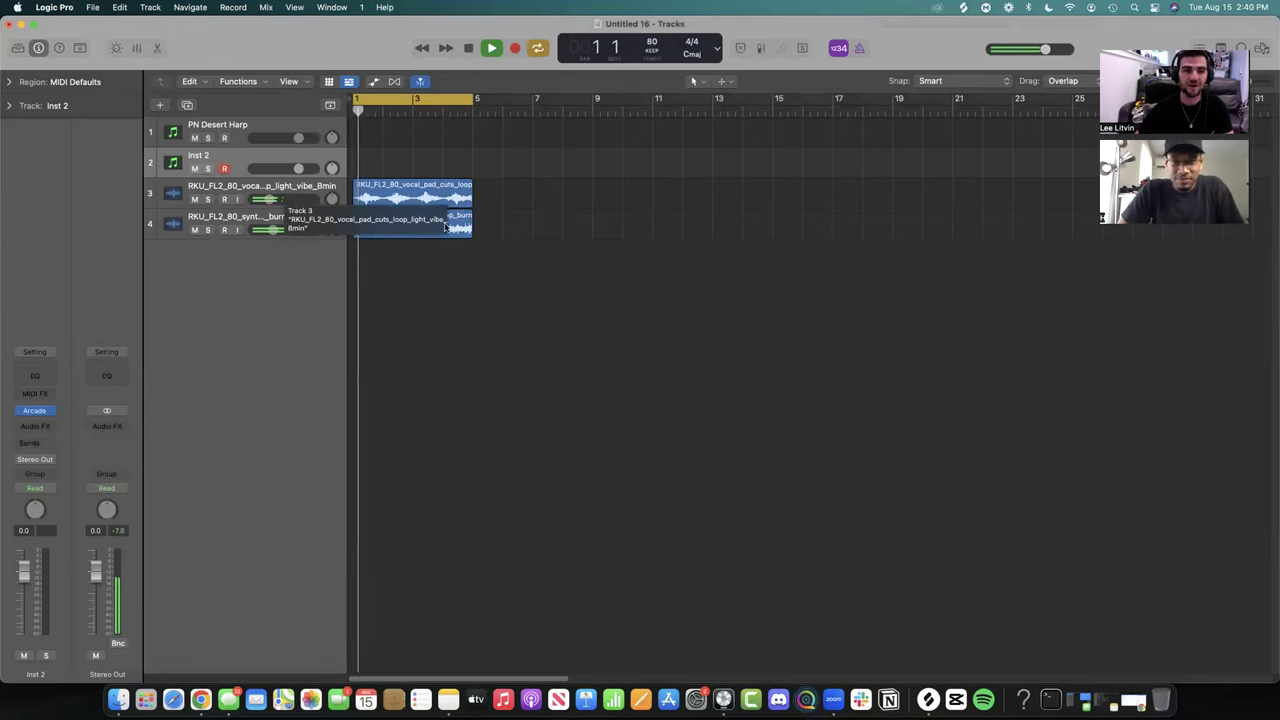
- Stop playback, mute both audio loop tracks and open the Arcade plug-in on the Inst 2 track
key("space")
left_click_drag(195, 199, 195, 230)
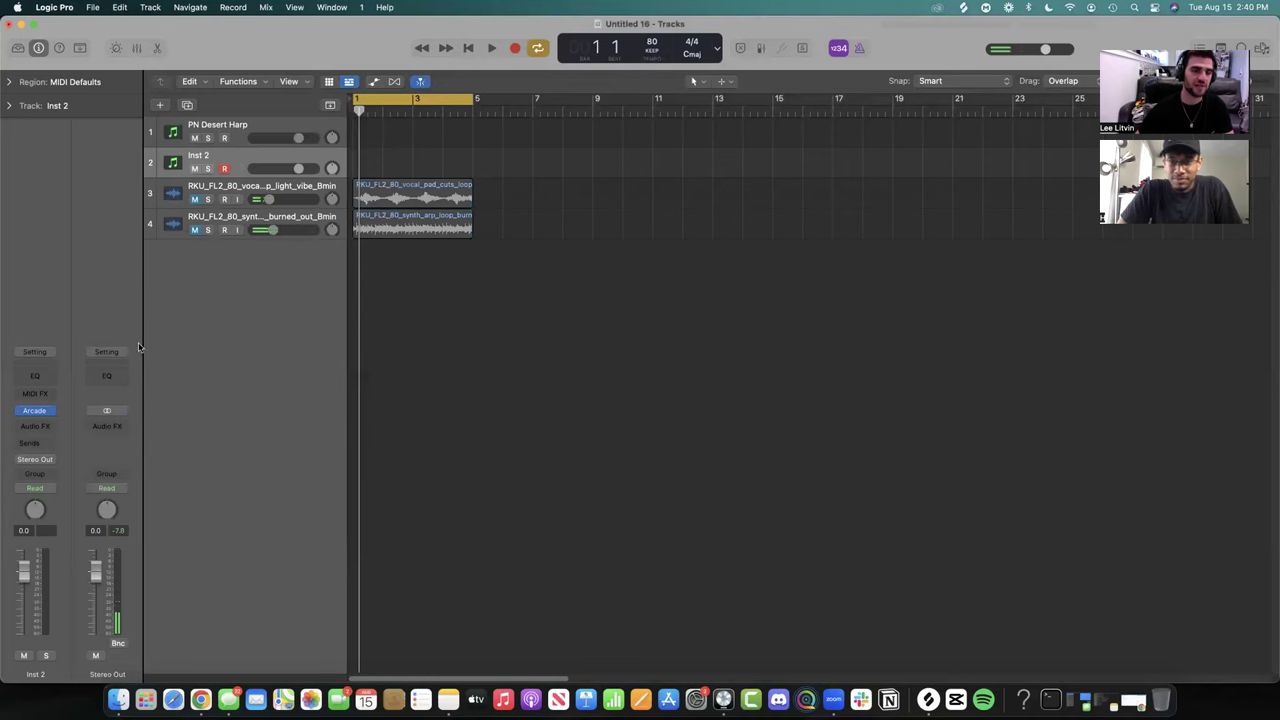
left_click(35, 409)
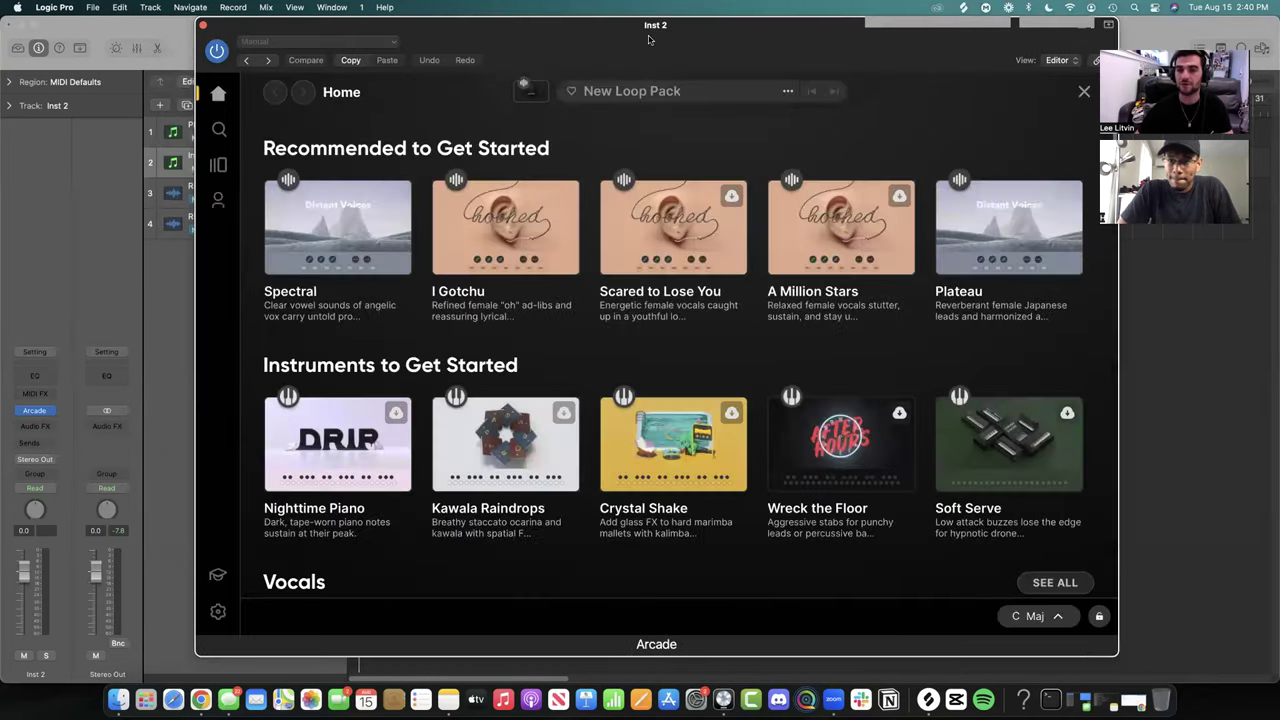
- Download and load the Nighttime Piano instrument from Arcade's recommended instruments
mouse_move(537, 231)
scroll(340, 415, "down", 1)
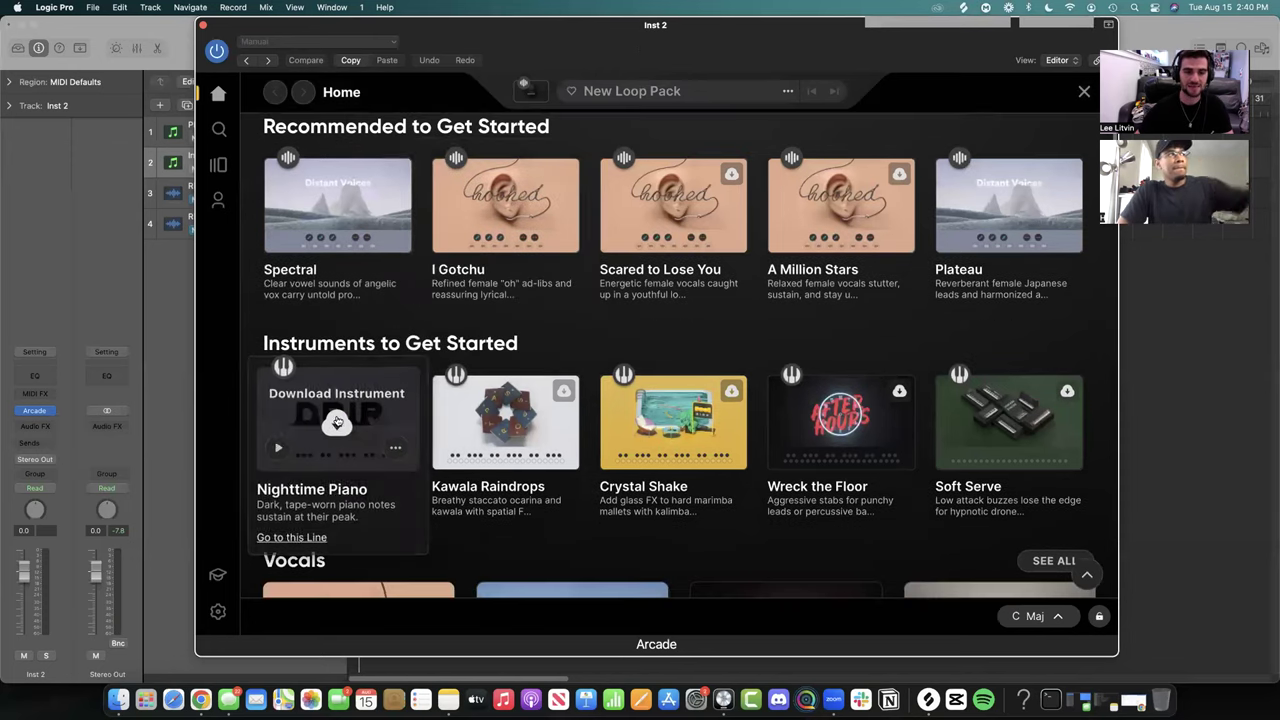
left_click(339, 416)
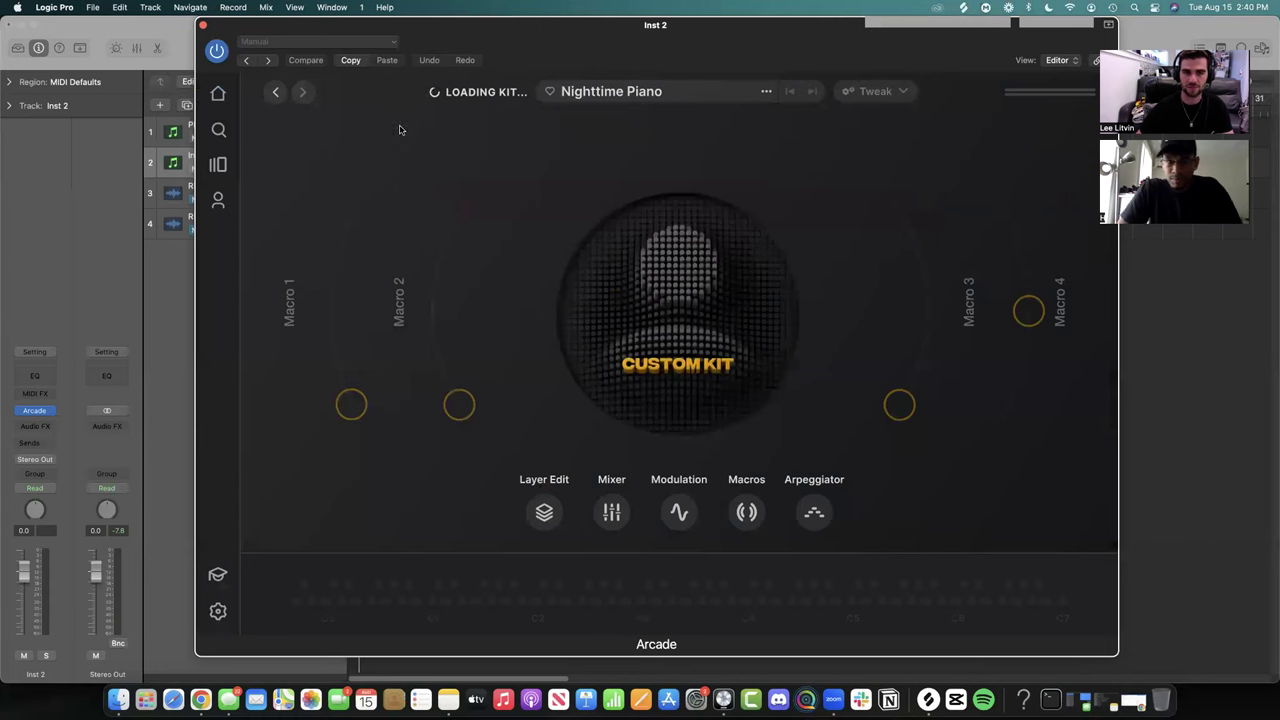
- Return to Arcade's home page, look over the recommended packs and open the Lines library
left_click(218, 95)
scroll(335, 200, "down", 3)
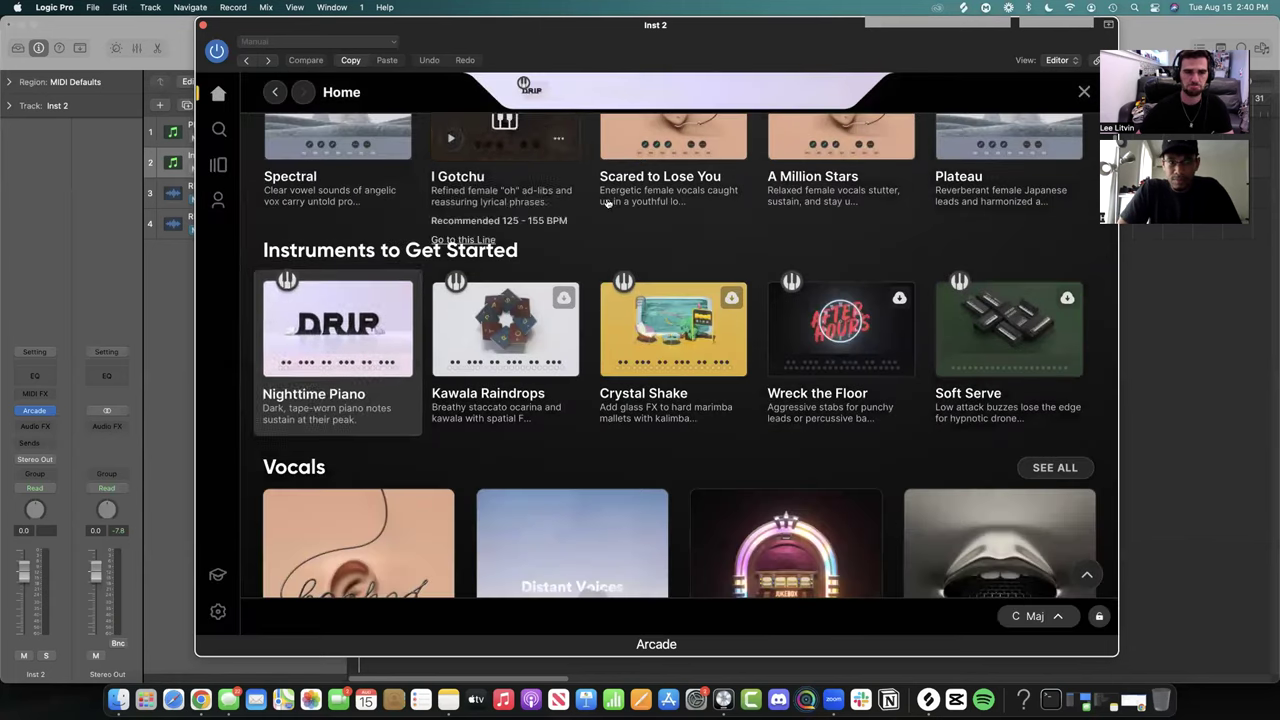
mouse_move(607, 203)
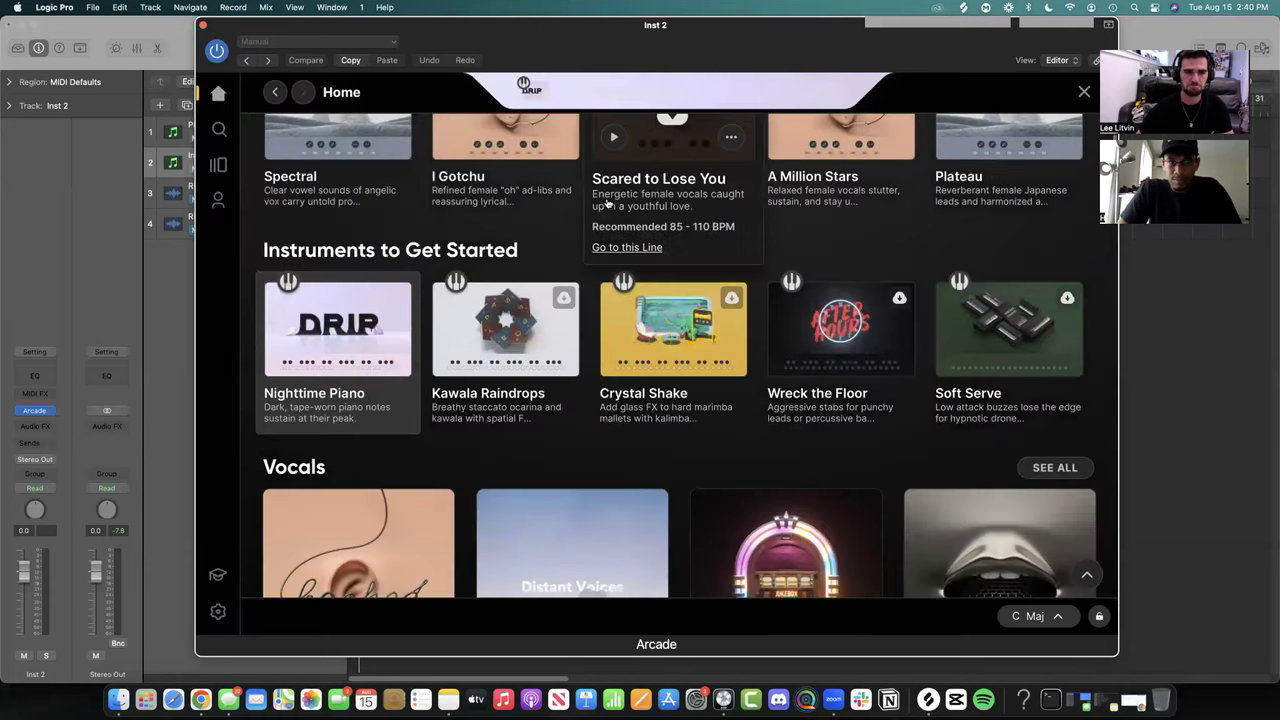
left_click(218, 165)
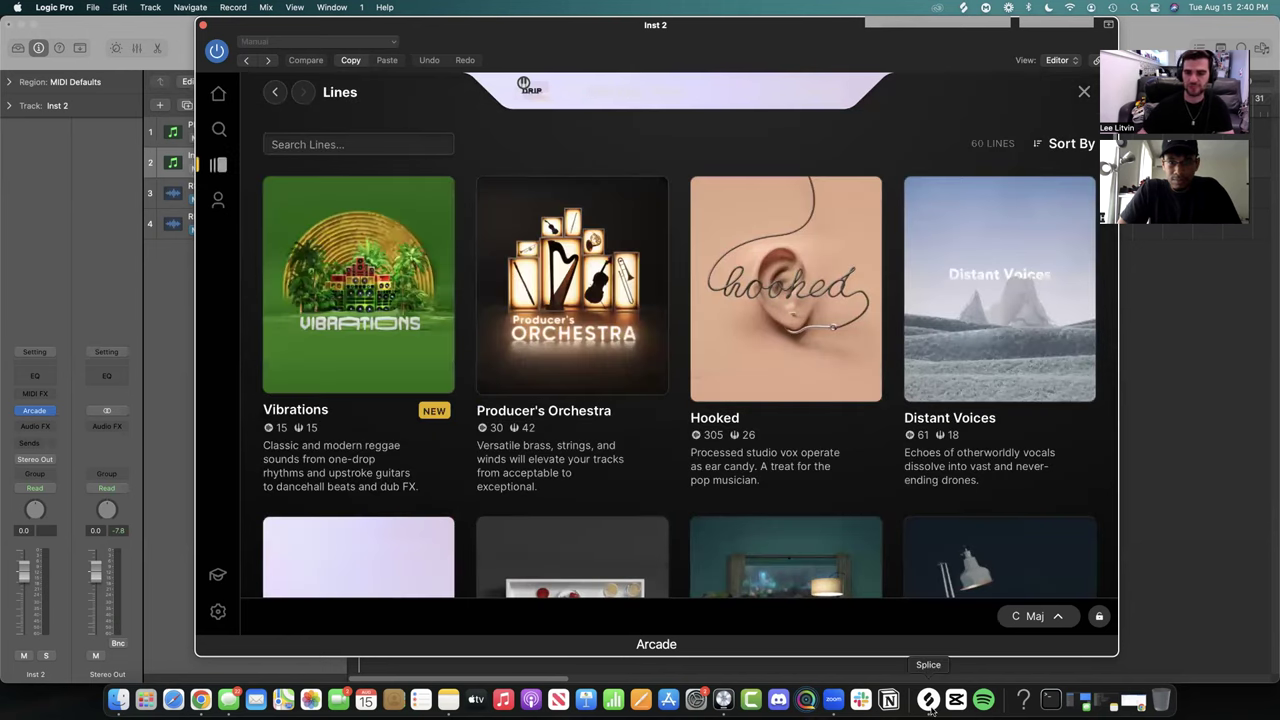
- Switch to Splice to look over the Browse page and the library's sound samples, and return to Arcade
left_click(929, 704)
left_click_drag(684, 41, 504, 40)
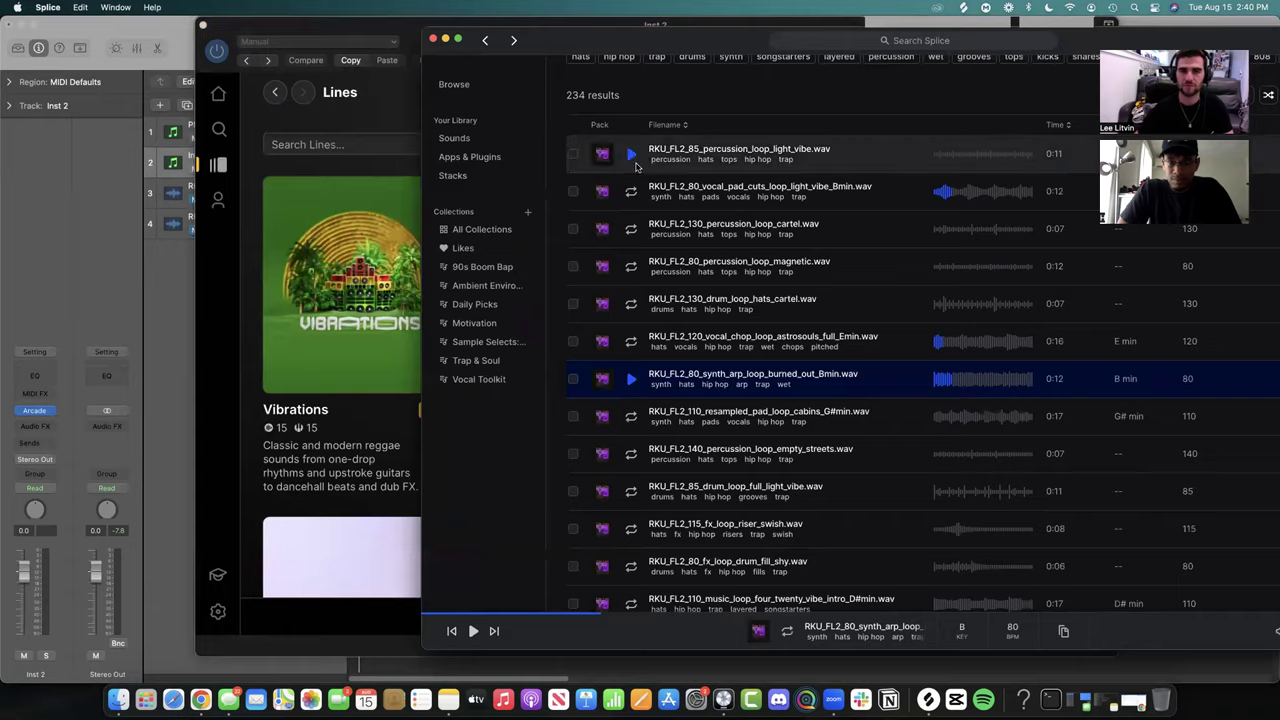
scroll(637, 155, "up", 5)
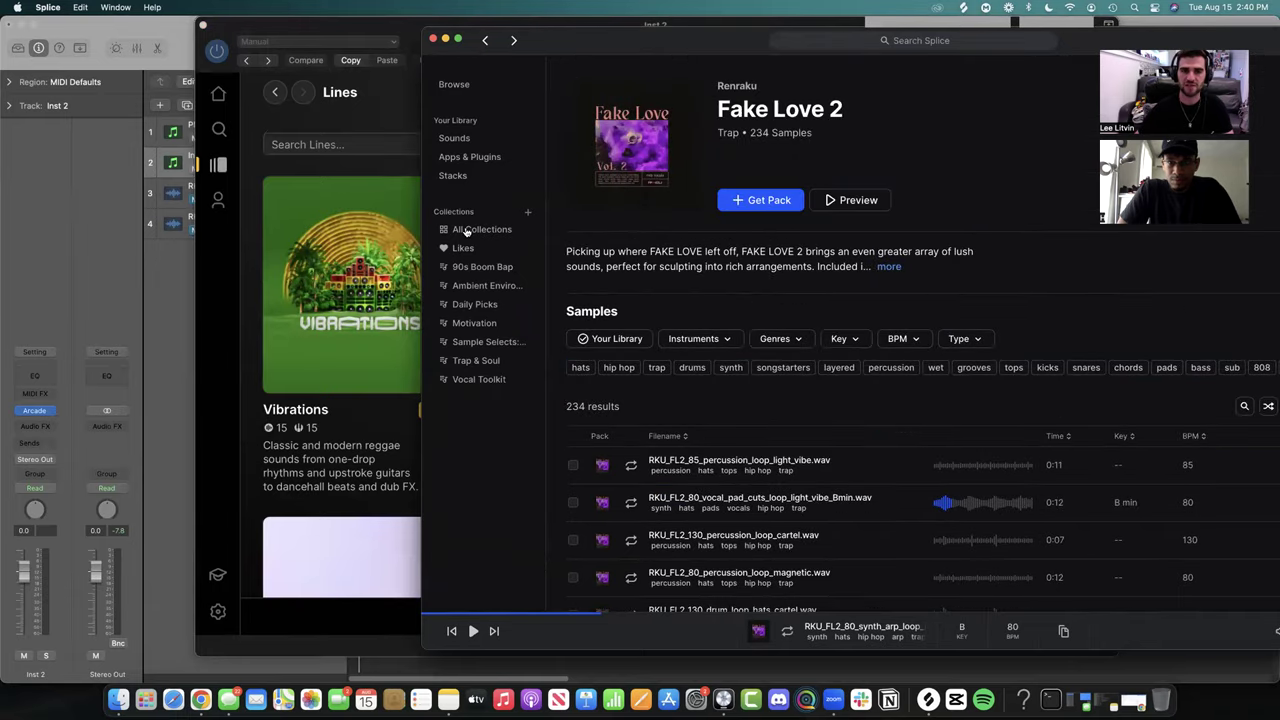
left_click(445, 85)
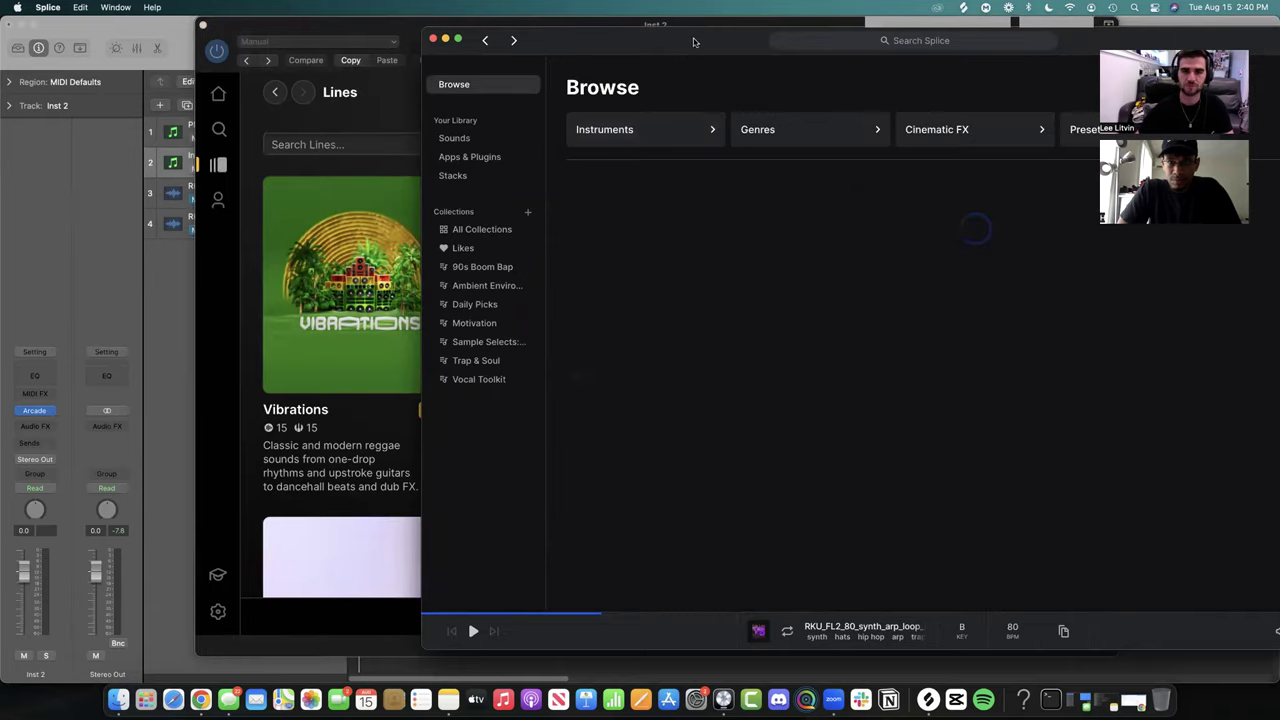
left_click_drag(694, 41, 395, 41)
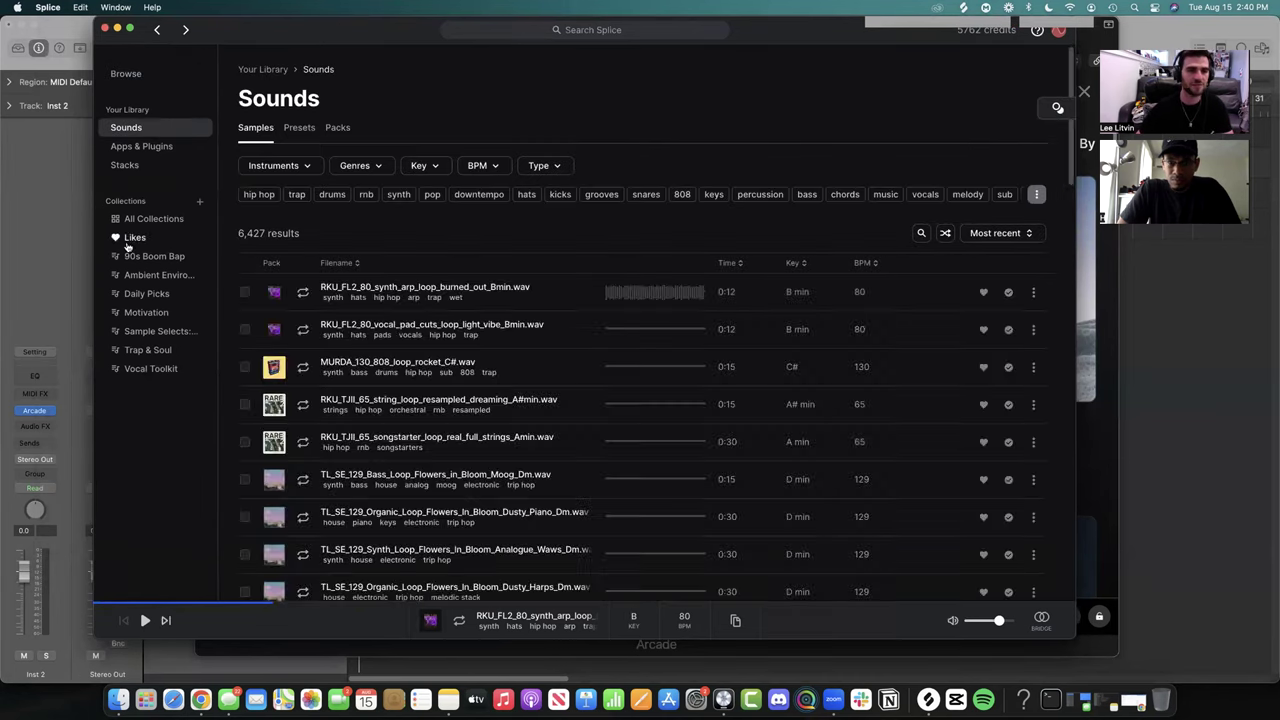
left_click_drag(181, 29, 686, 29)
left_click(621, 29)
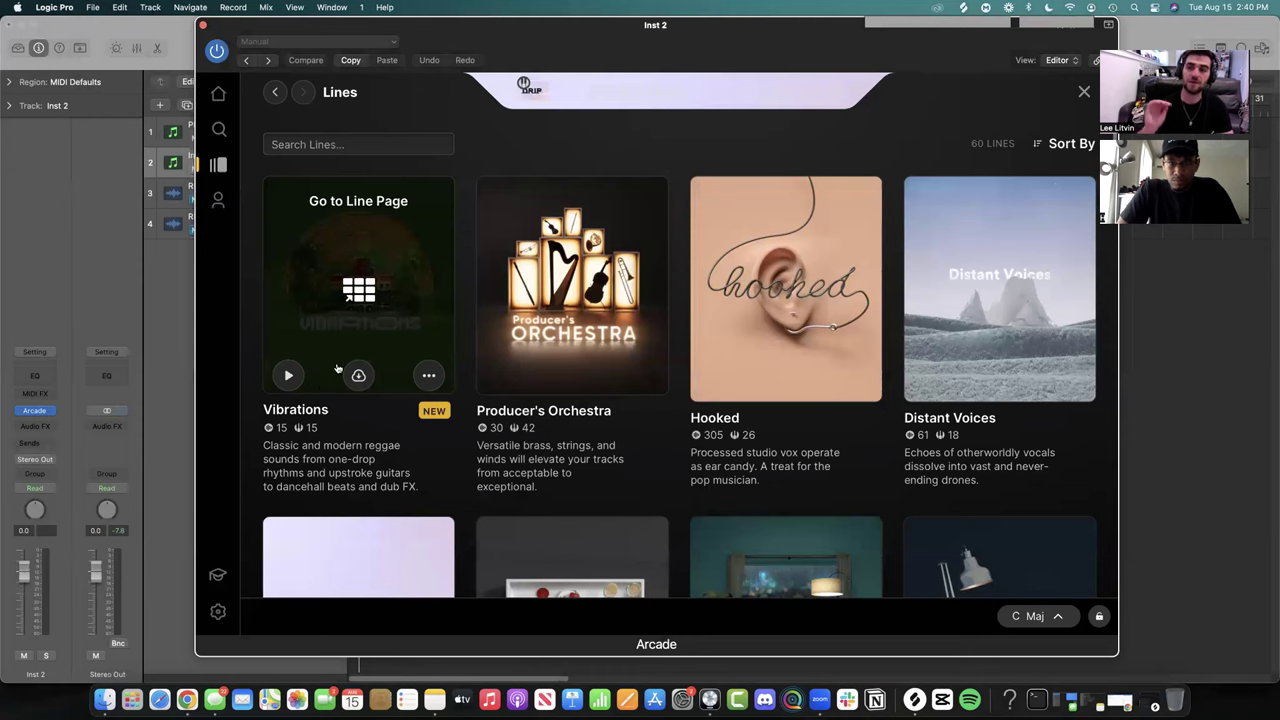
- Open the Drip line in Arcade and set the session key to B minor
scroll(785, 290, "down", 5)
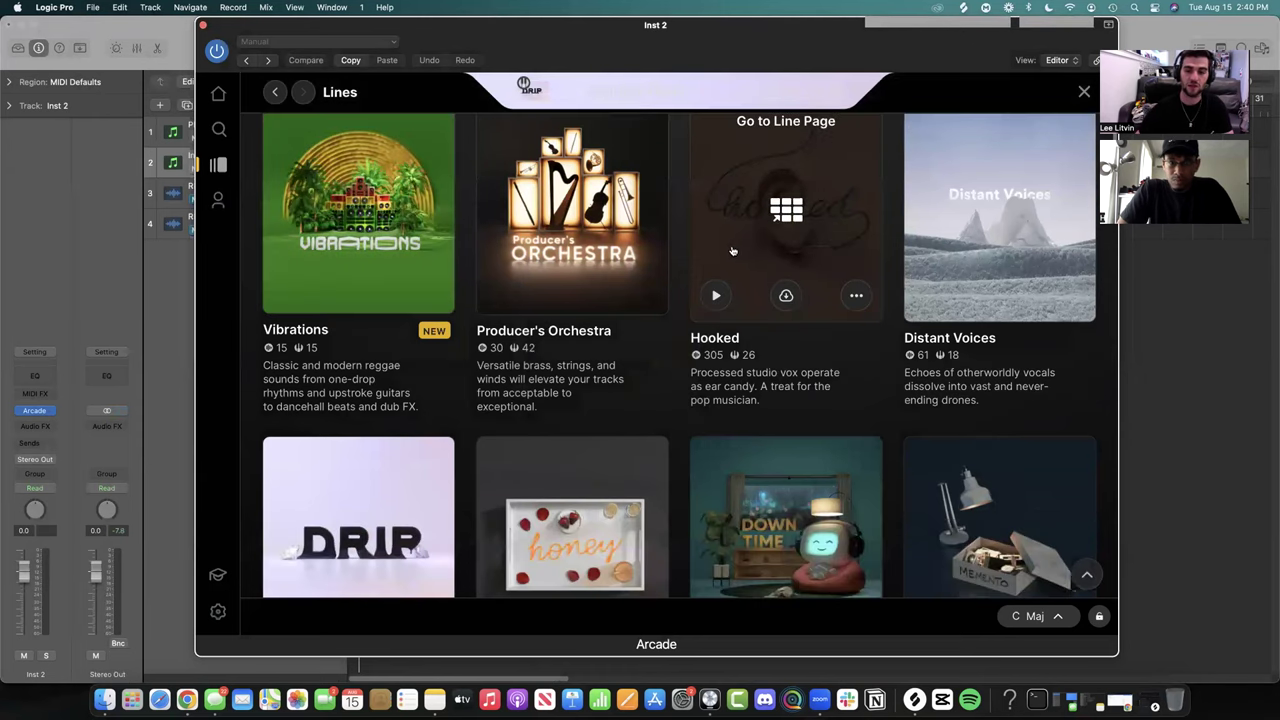
left_click(400, 280)
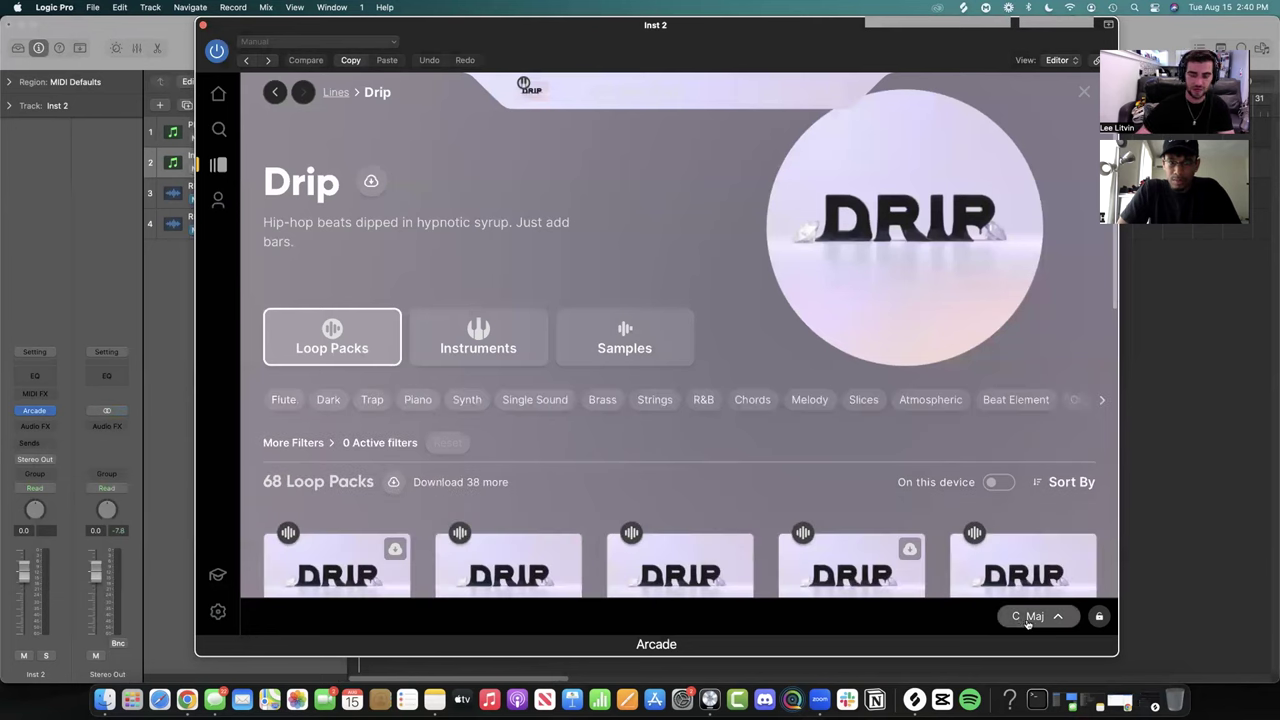
left_click(1027, 618)
left_click(1052, 301)
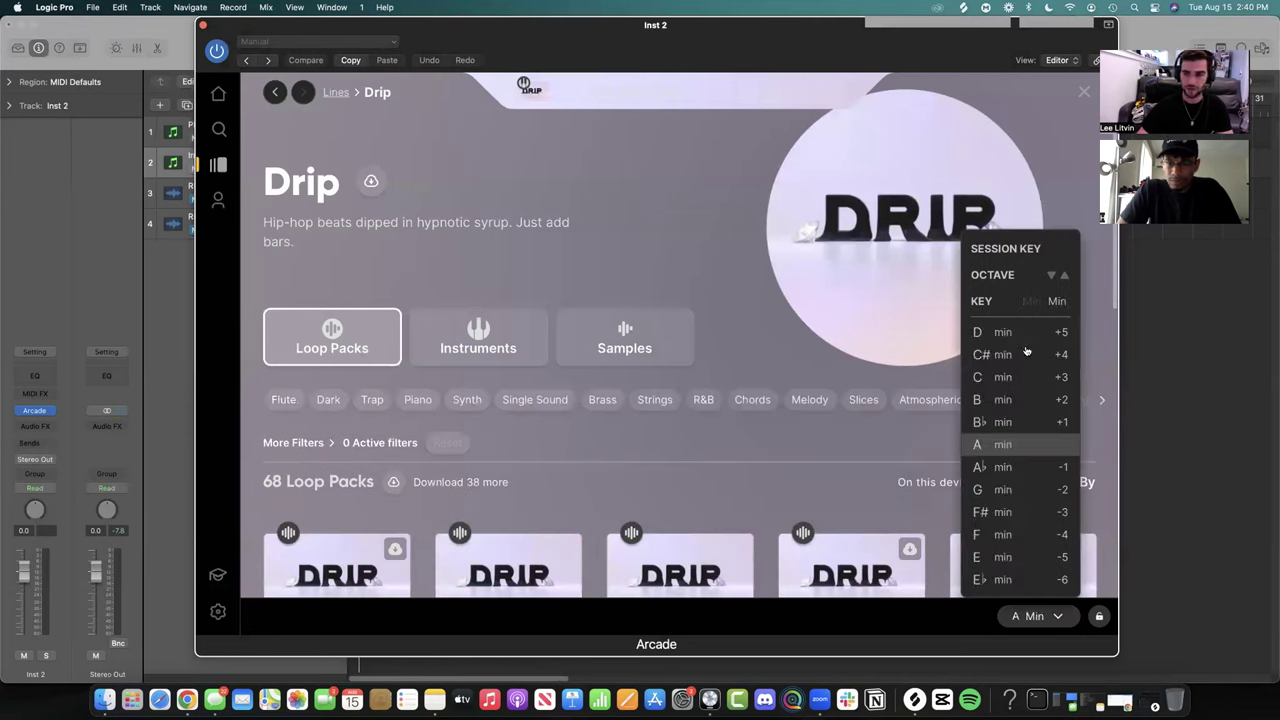
left_click(1000, 400)
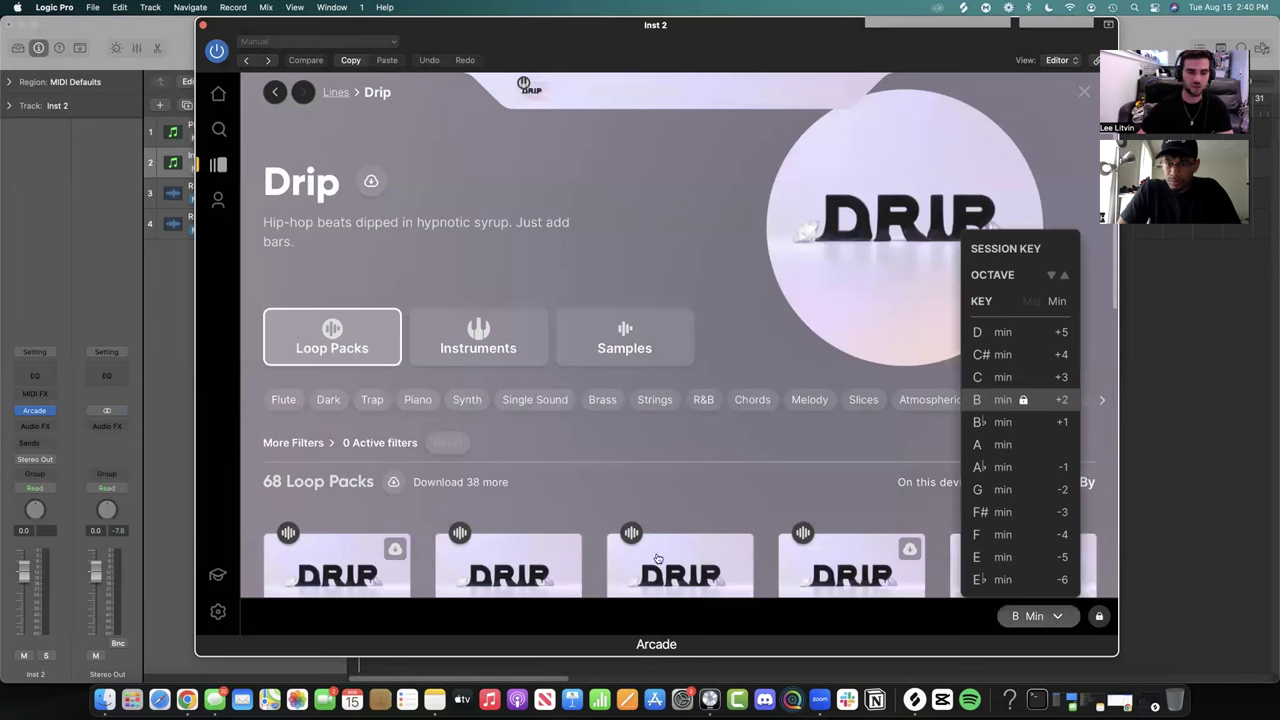
left_click(1050, 618)
- Preview the Drip loop packs Conflicted Soul, Weird Dreams, On the Grind, Circular Path and Sad but True
scroll(567, 401, "down", 3)
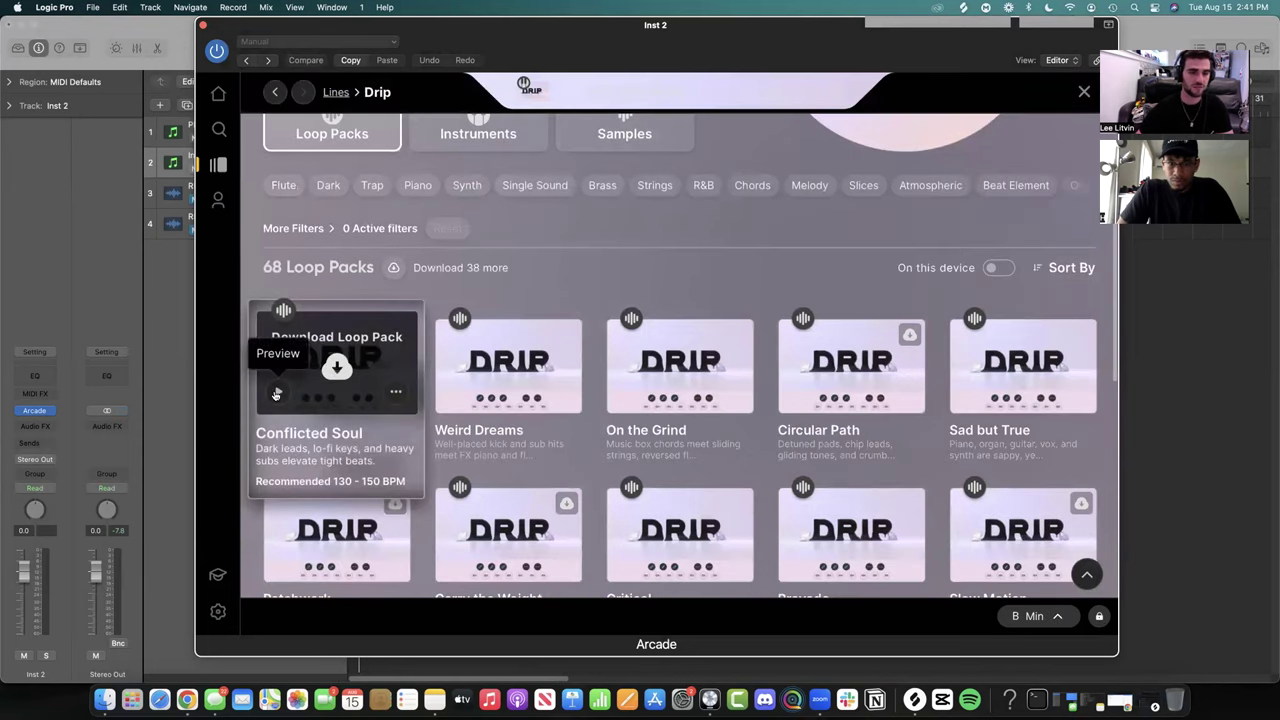
left_click(277, 393)
left_click(455, 393)
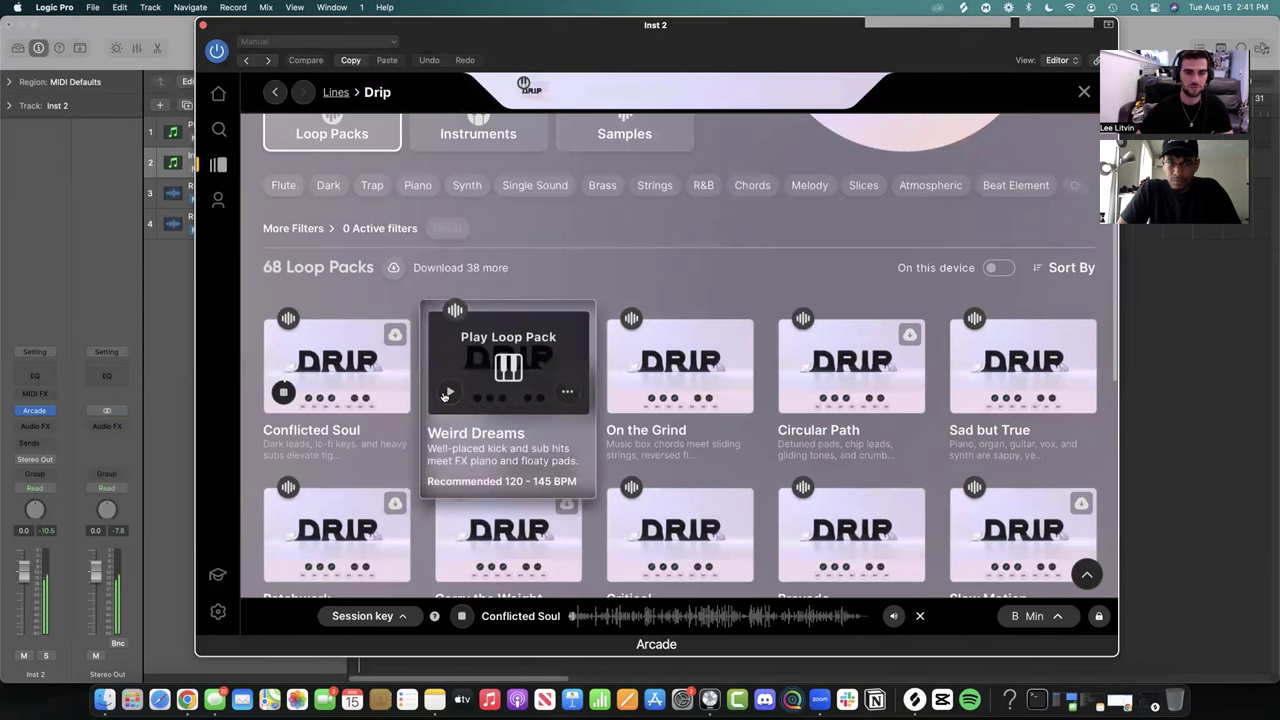
left_click(620, 393)
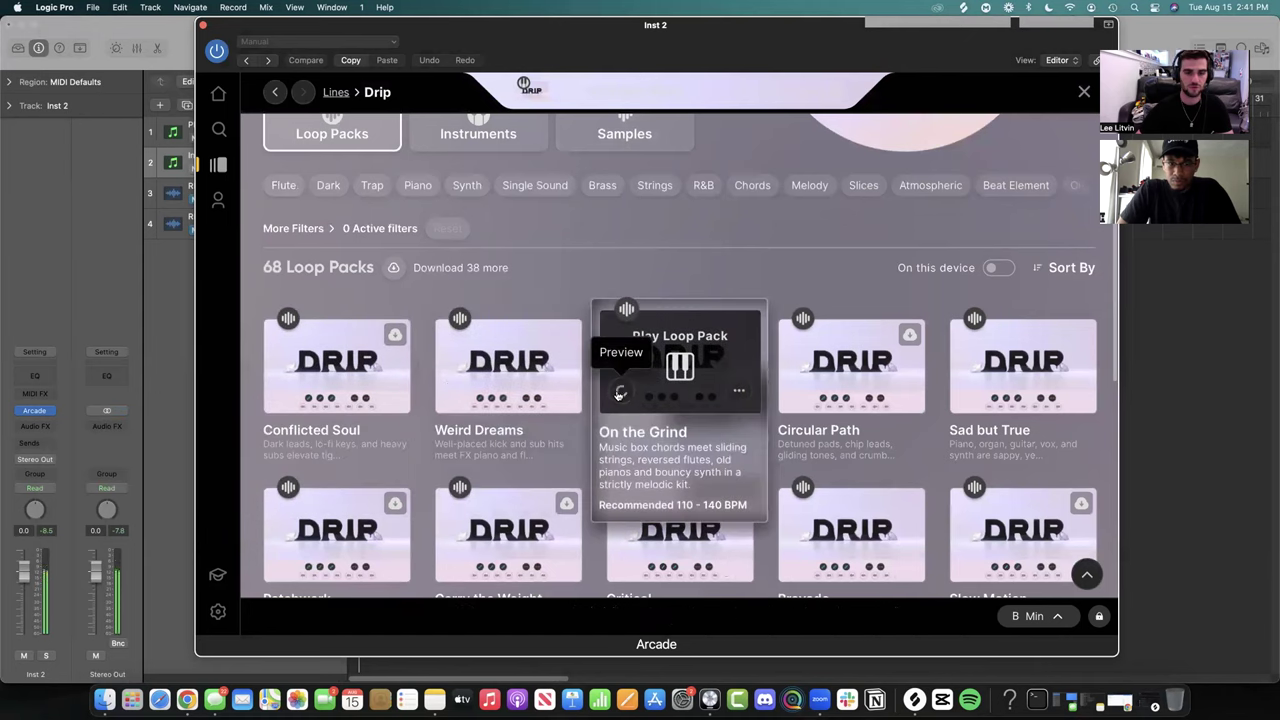
left_click(793, 392)
left_click(966, 391)
- Preview the Slow Motion, Bravado, Critical, Carry the Weight and Patchwork loop packs, and stop the preview
scroll(966, 391, "down", 5)
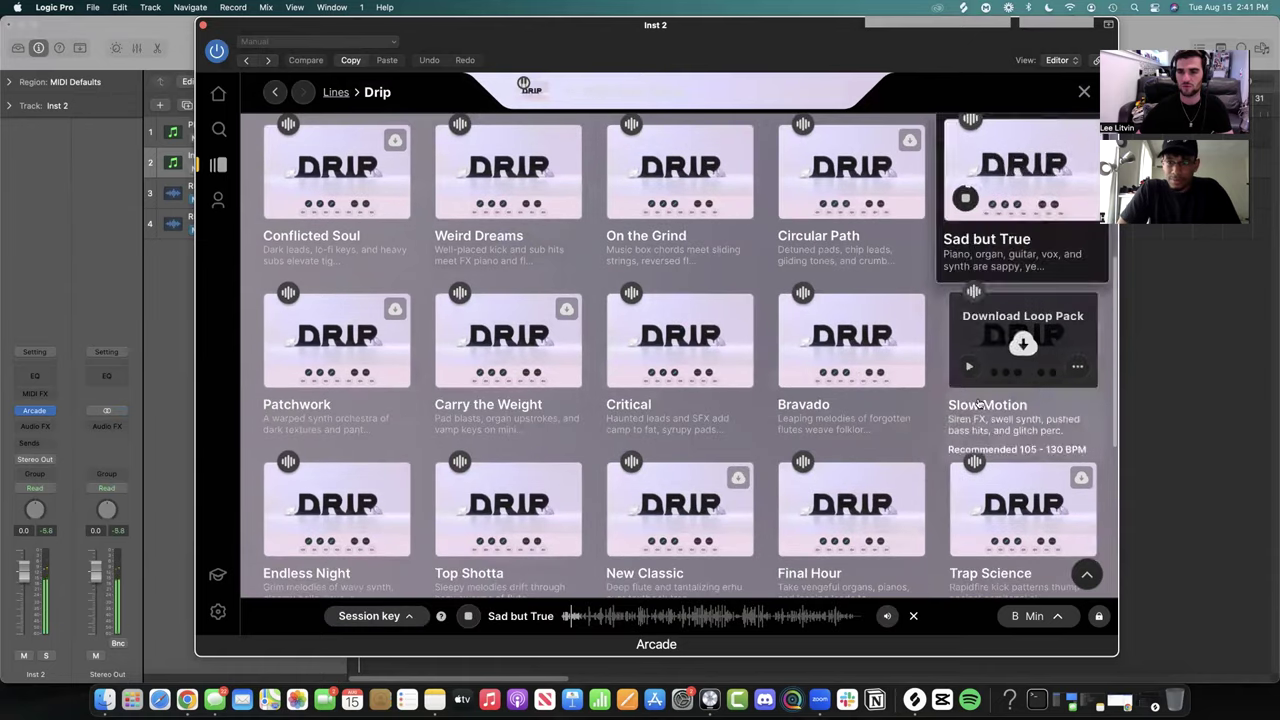
left_click(965, 366)
left_click(793, 365)
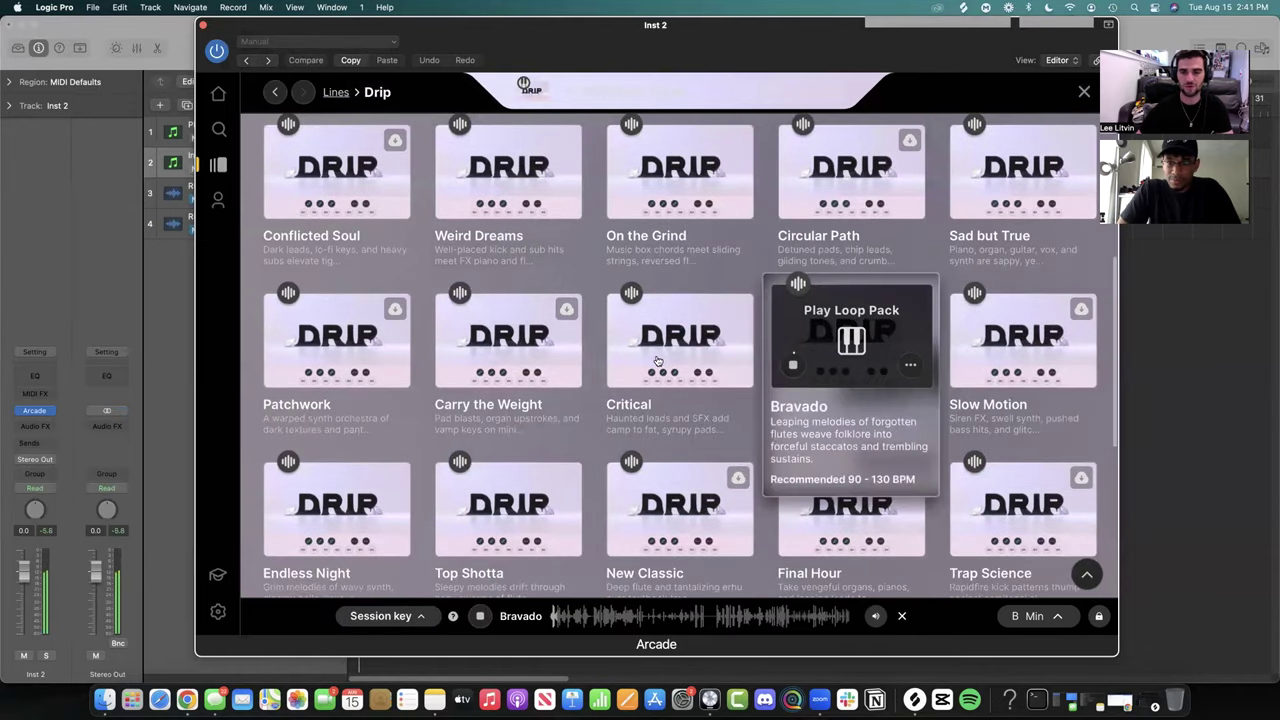
left_click(625, 366)
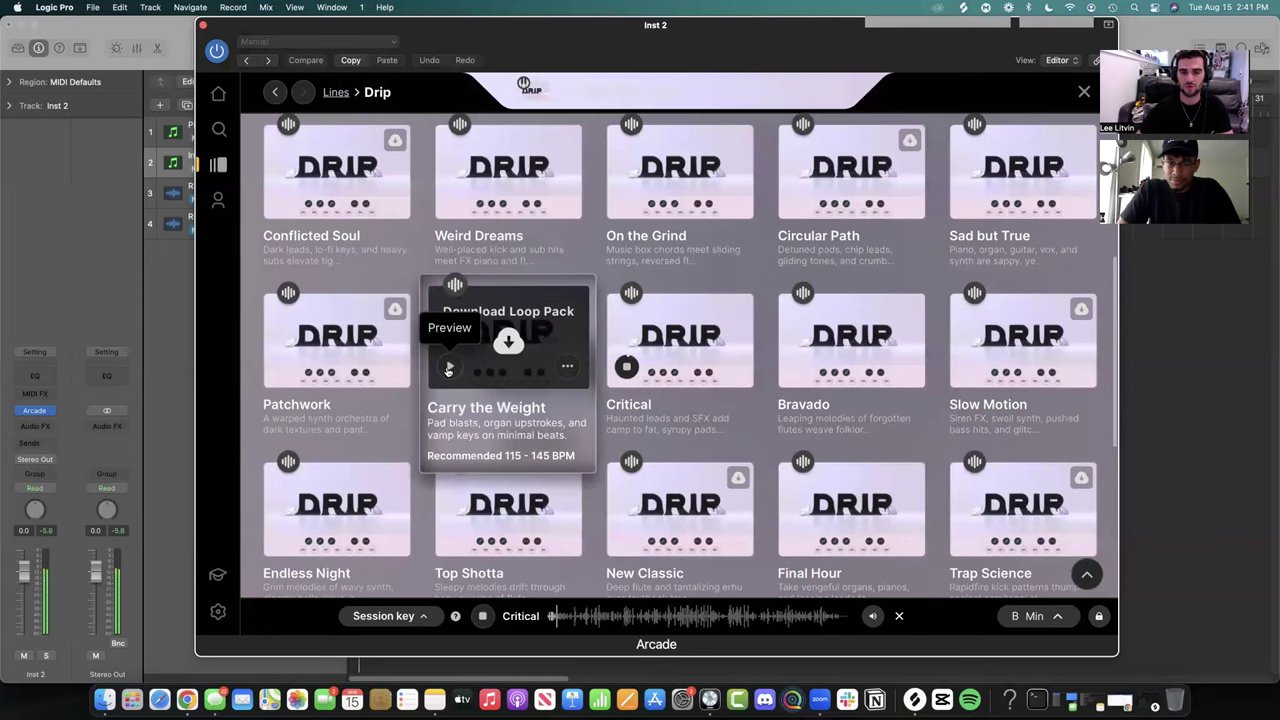
left_click(446, 369)
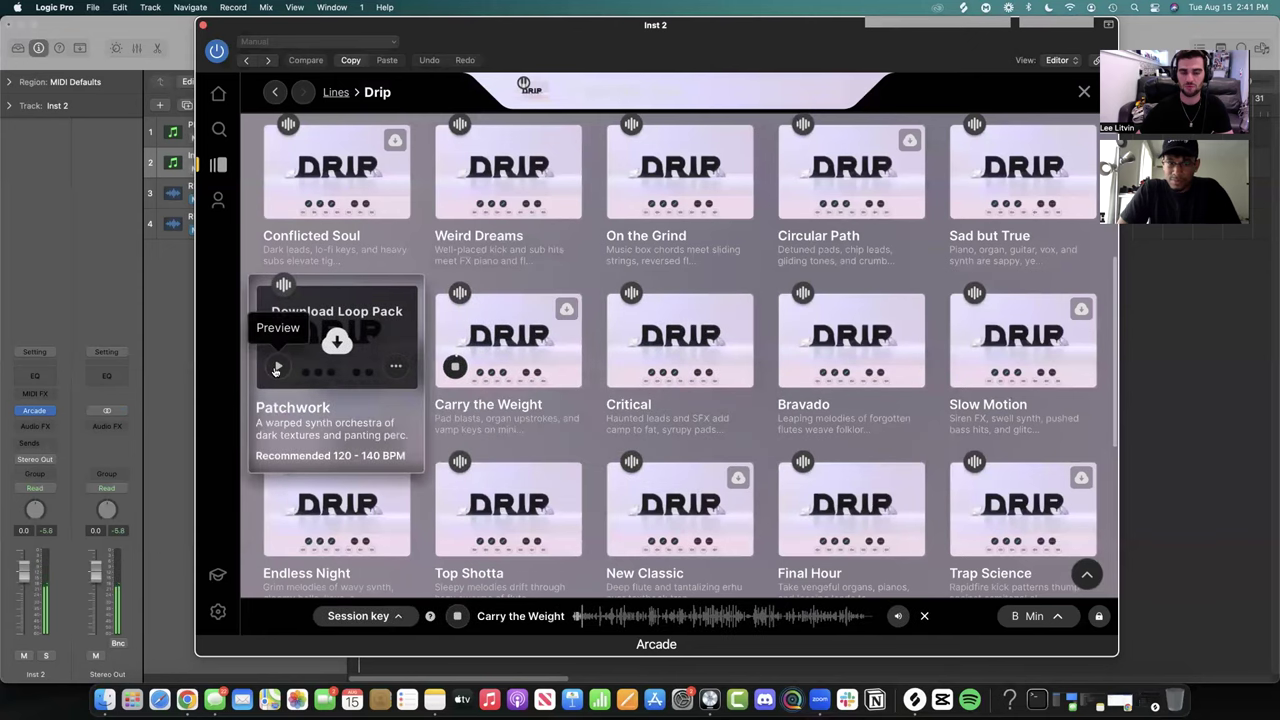
left_click(277, 368)
left_click(277, 368)
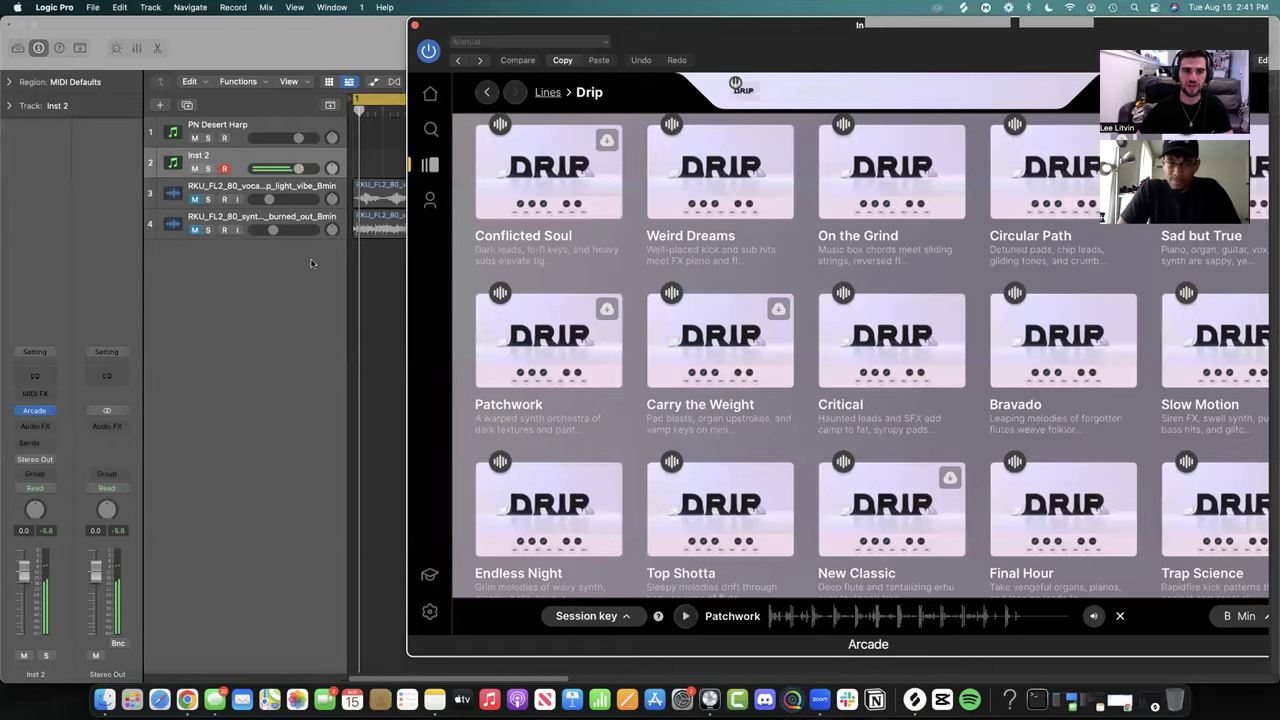
- Unmute the vocal pad and synth arp tracks and start looped playback of the project
left_click_drag(196, 230, 204, 178)
left_click(227, 156)
key("space")
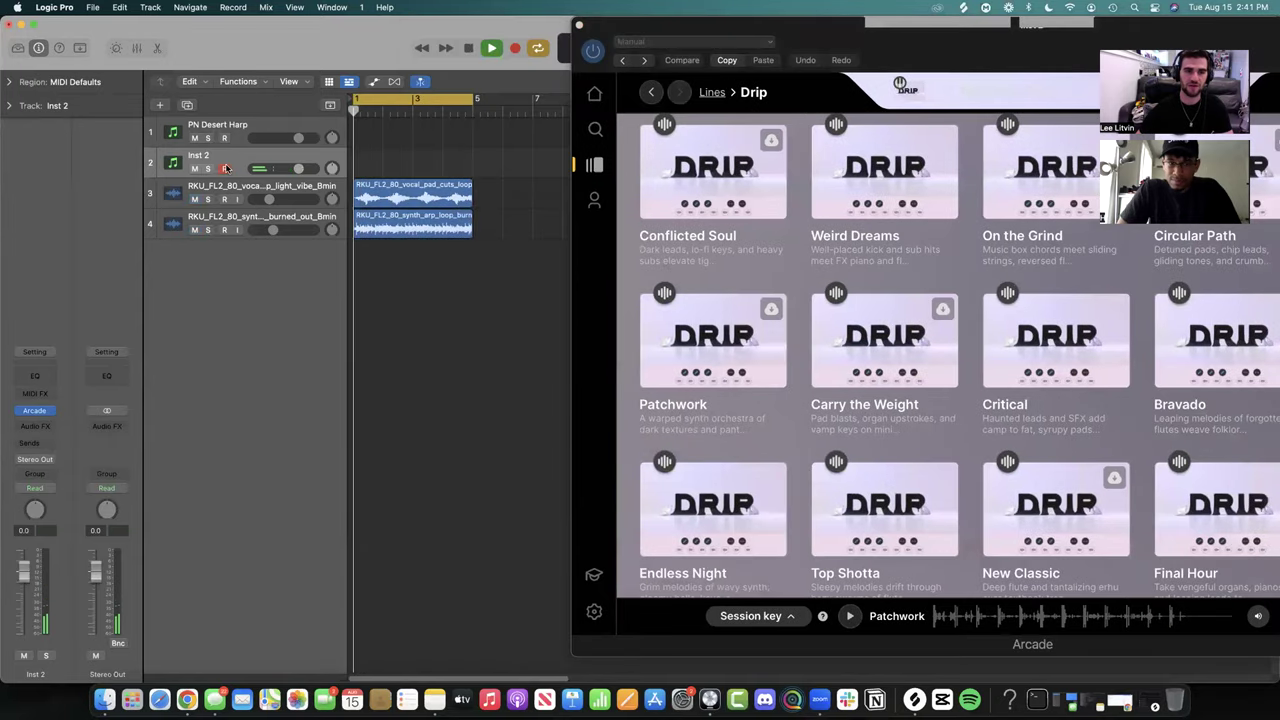
- Audition the Patchwork and Carry the Weight loop packs in Arcade against the playing Splice loops
left_click_drag(832, 52, 423, 52)
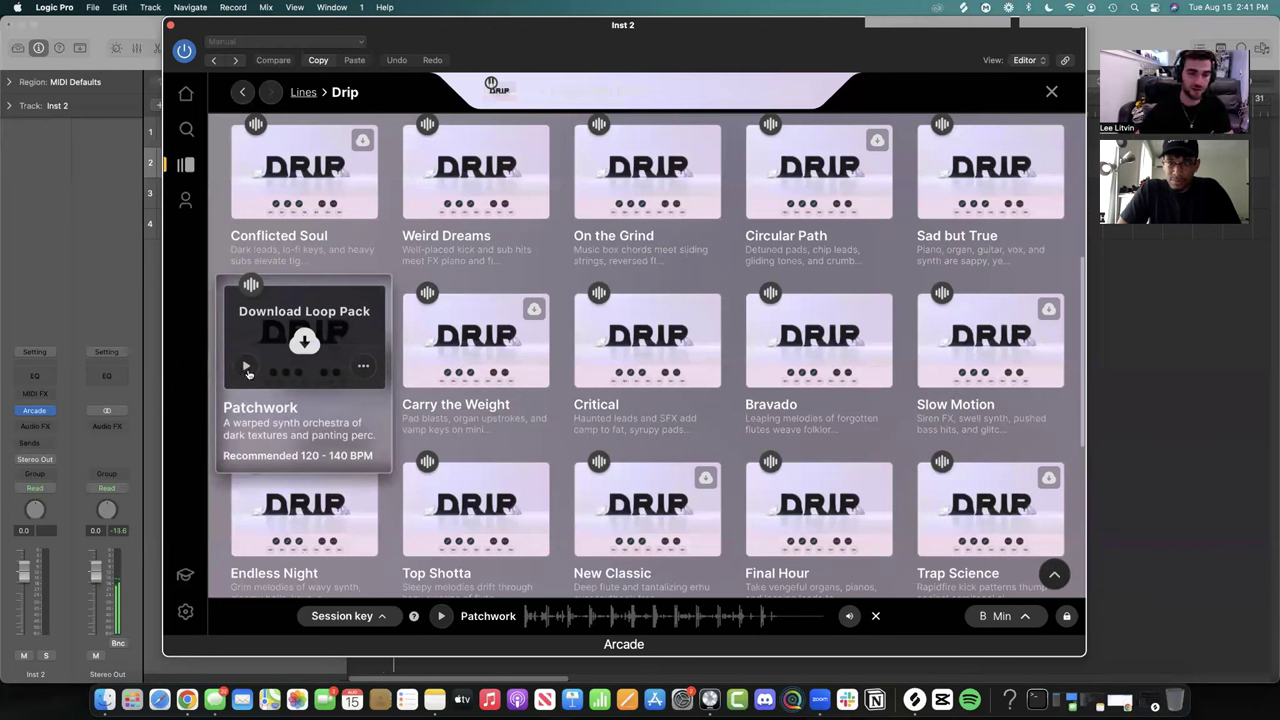
left_click(246, 368)
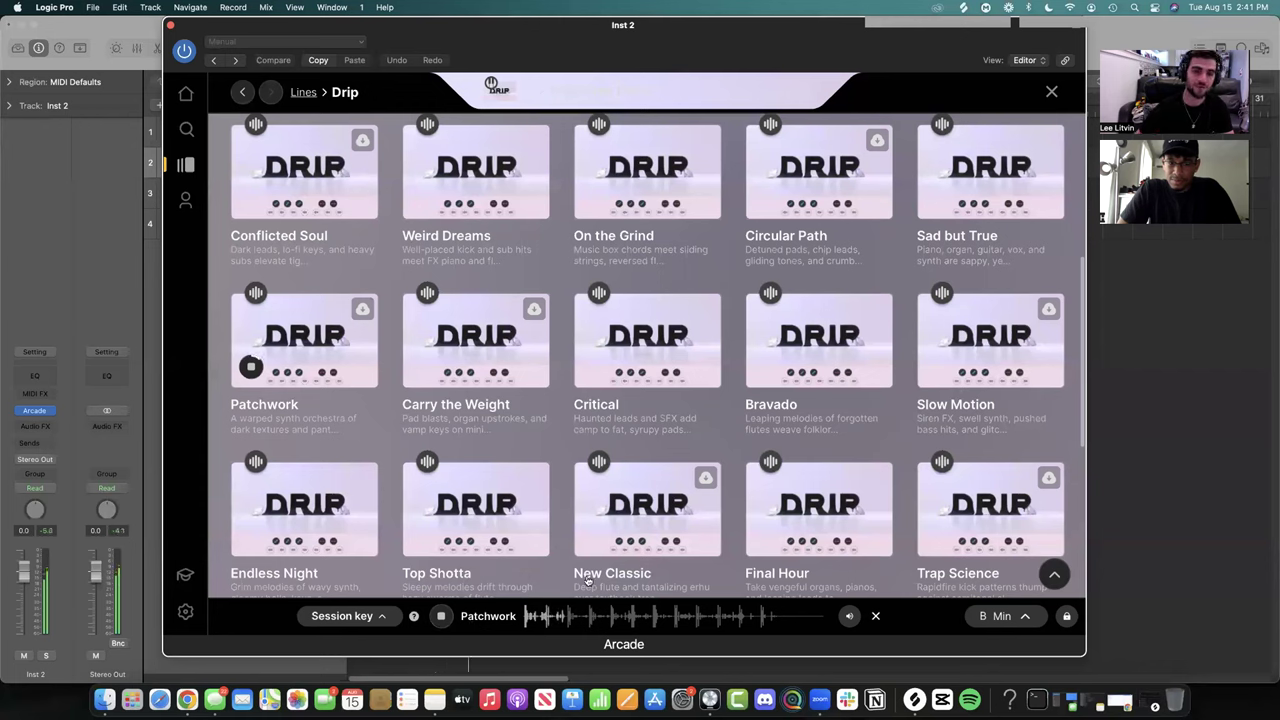
left_click(418, 368)
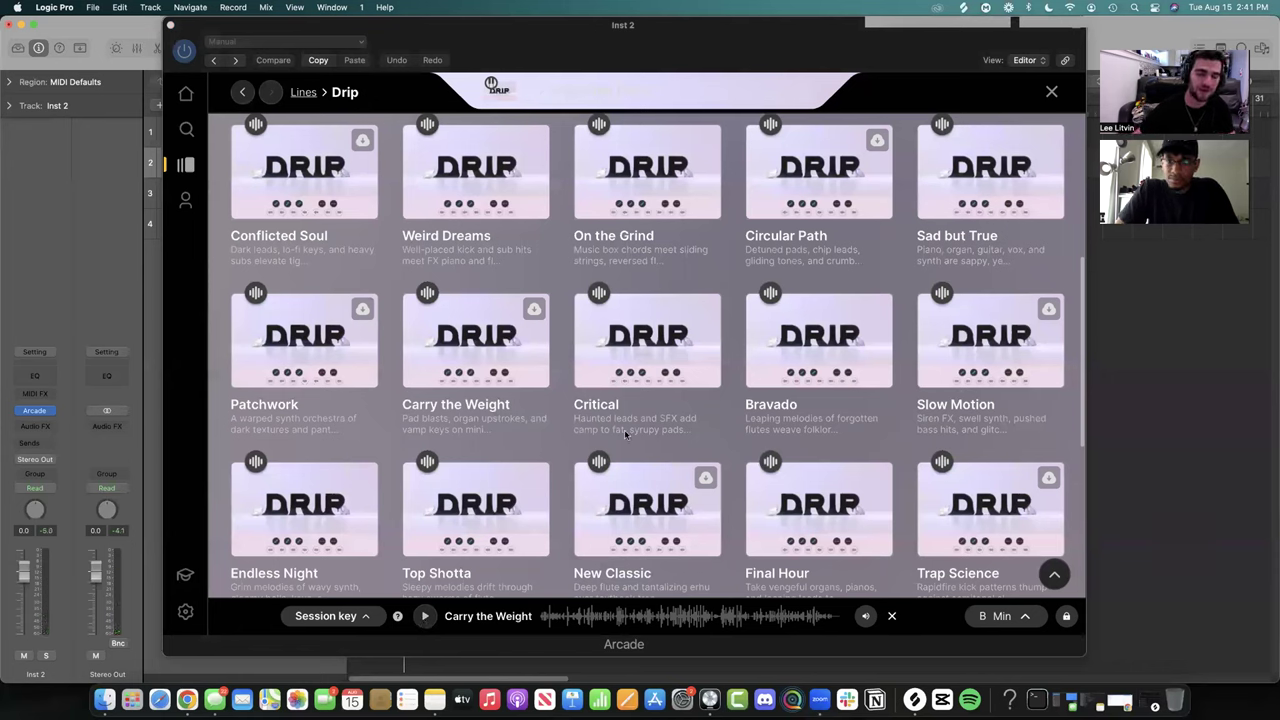
left_click(418, 369)
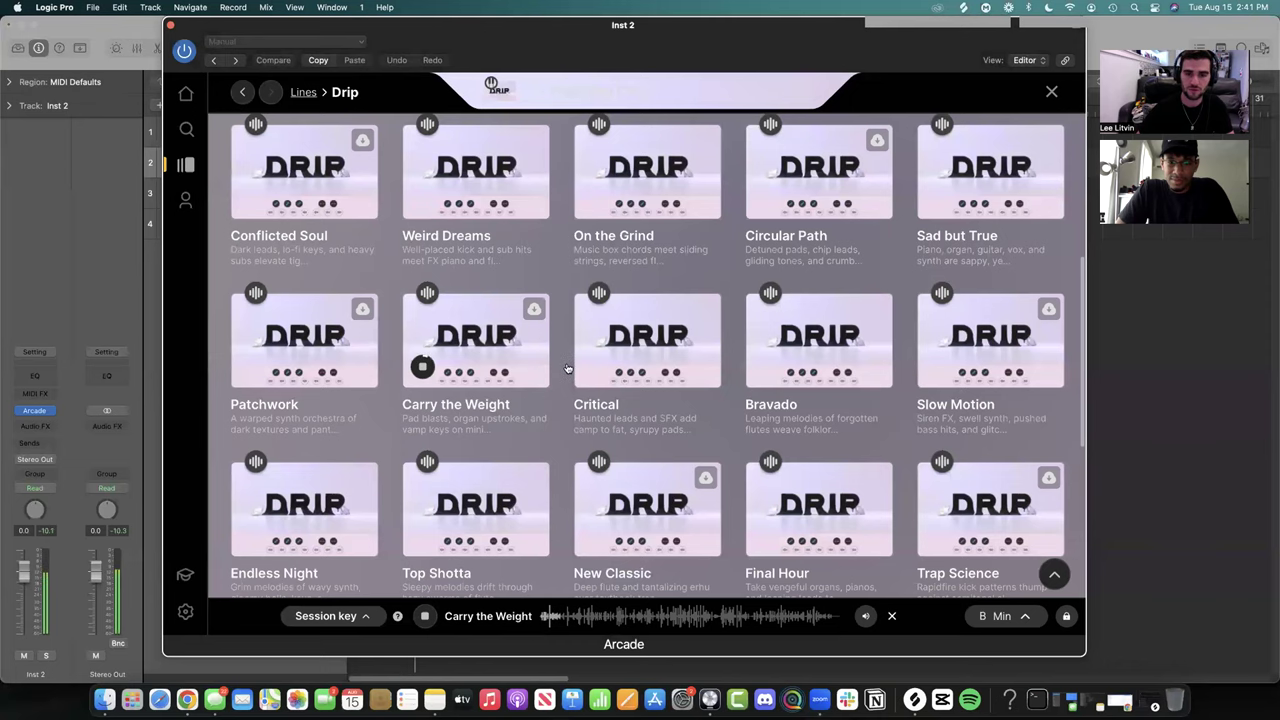
- Preview the Critical loop pack against the playing Splice loops, and stop the preview
scroll(581, 290, "down", 2)
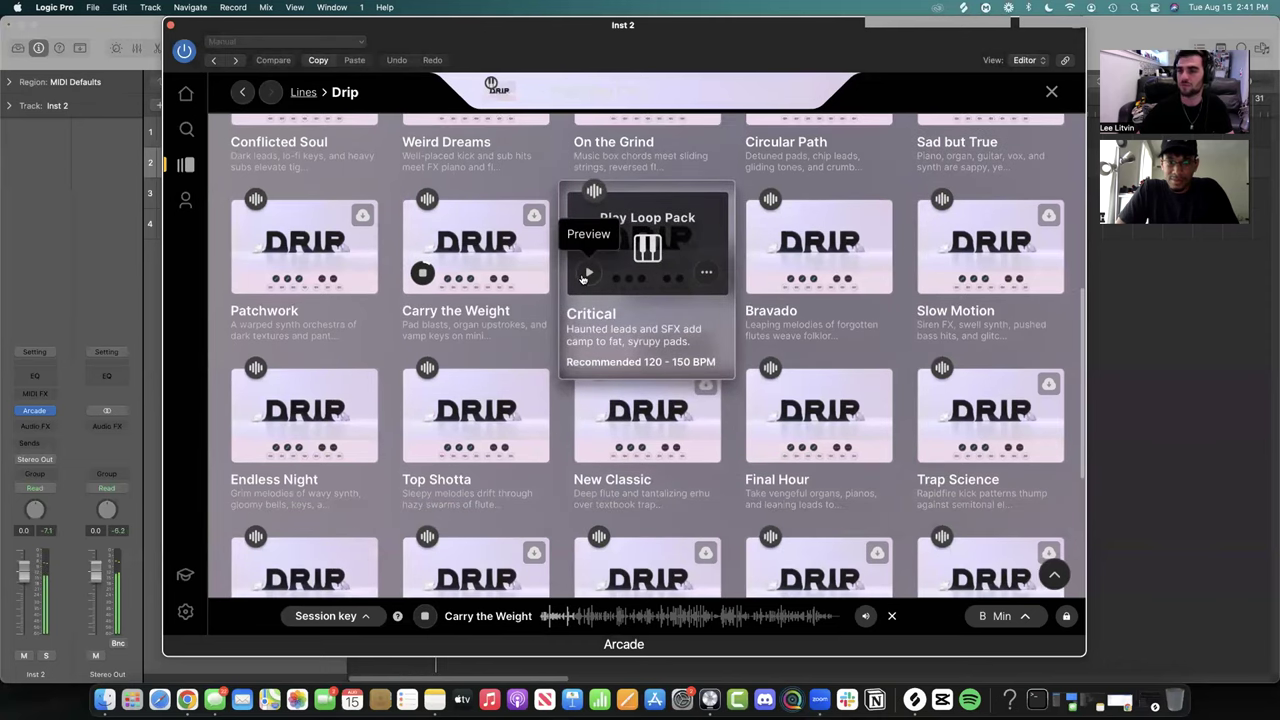
left_click(586, 273)
mouse_move(760, 278)
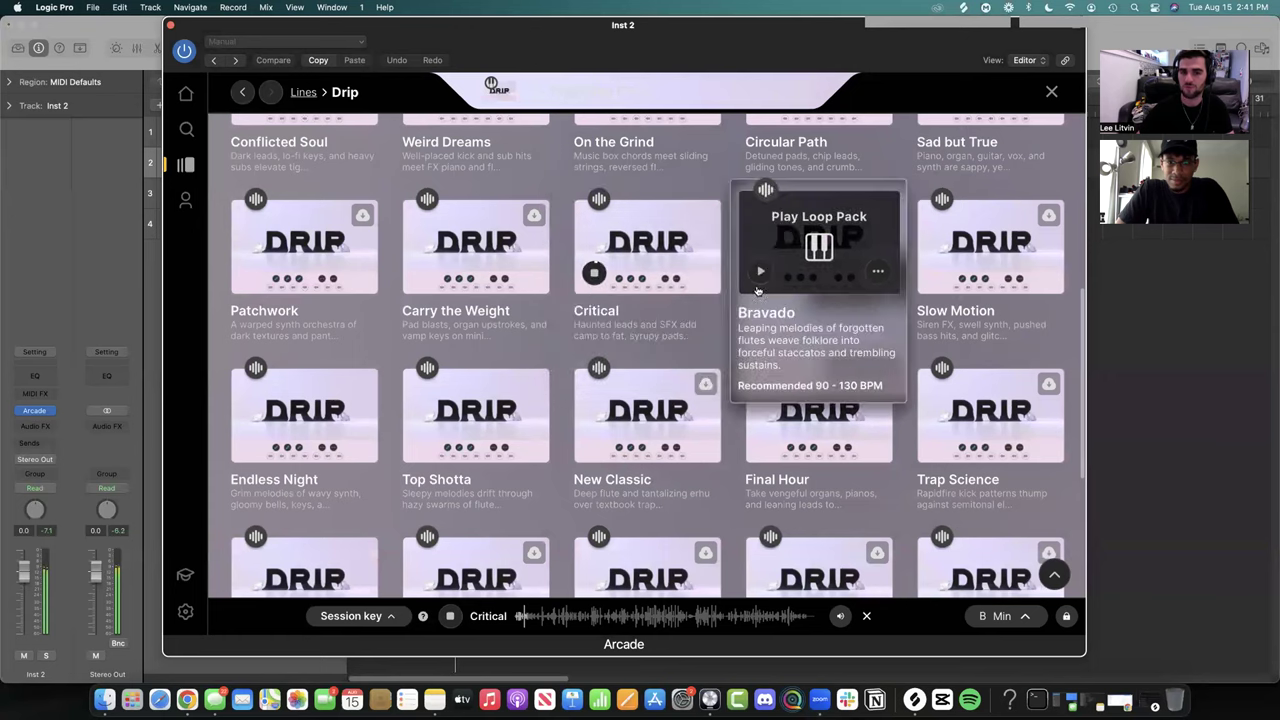
left_click(592, 275)
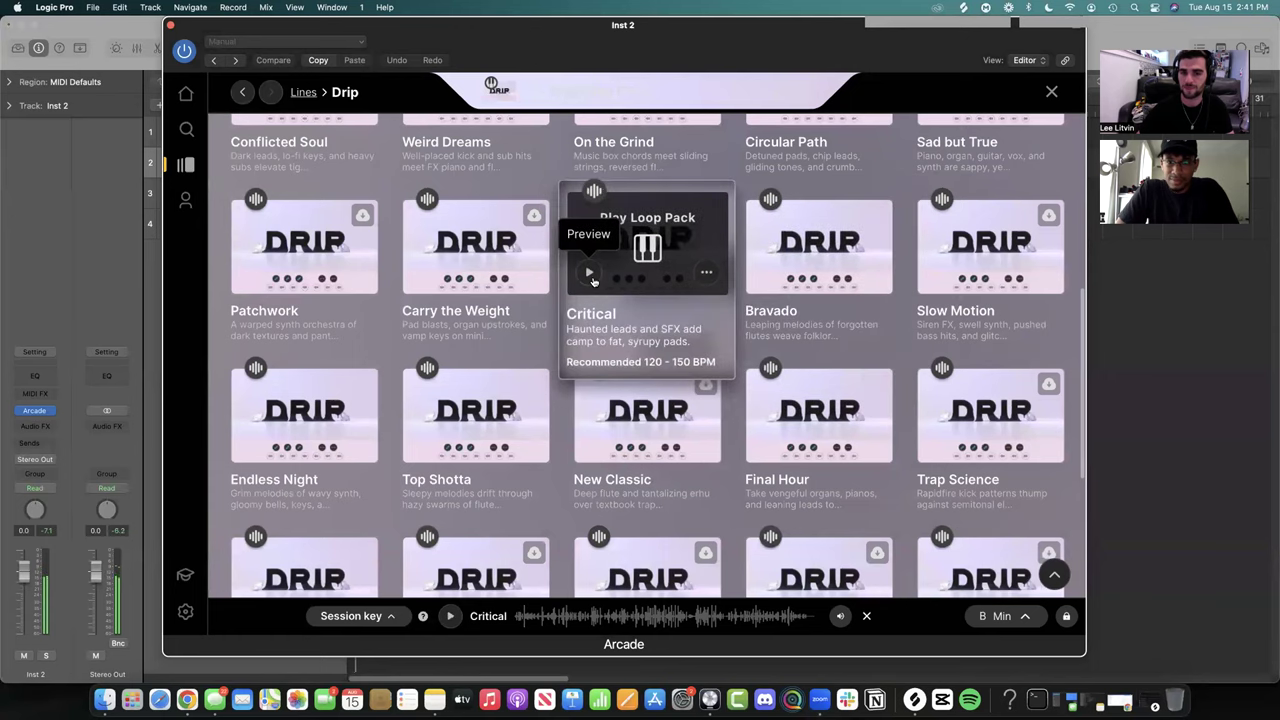
- Load the Critical loop pack in Arcade and audition its first four loops against the playing Splice loops
left_click(655, 252)
key("super+k")
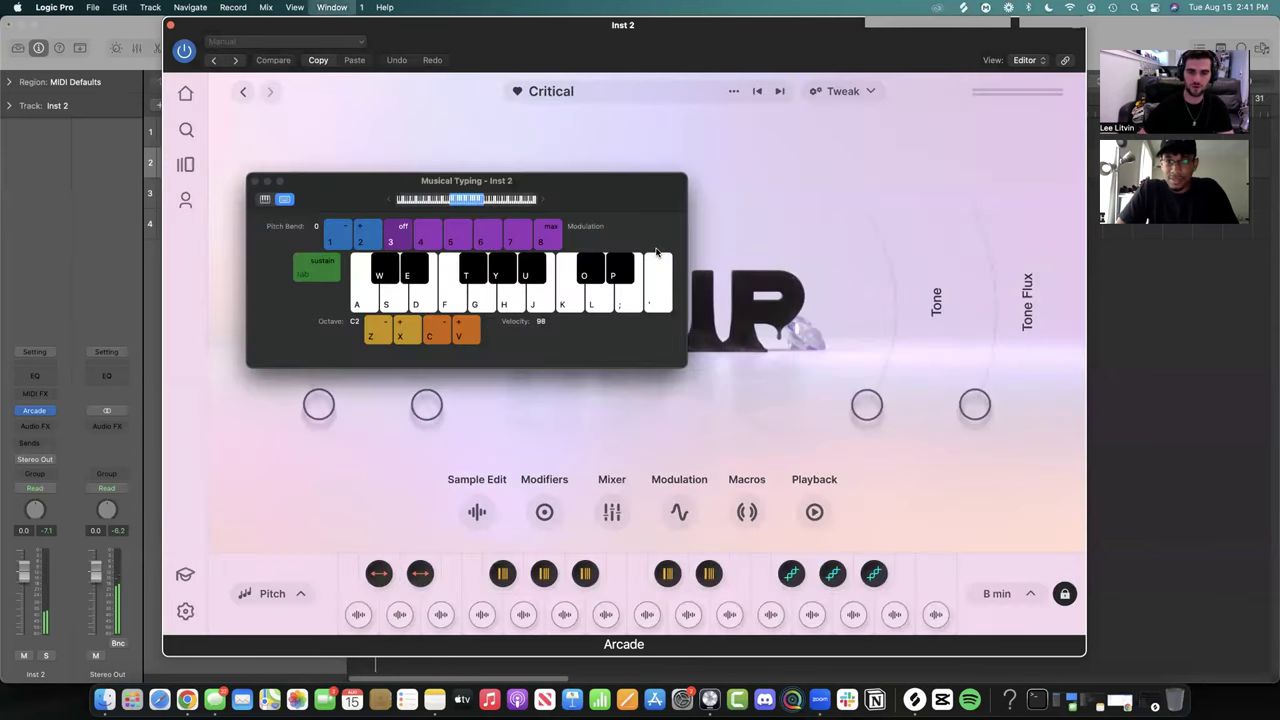
key("a")
key("s")
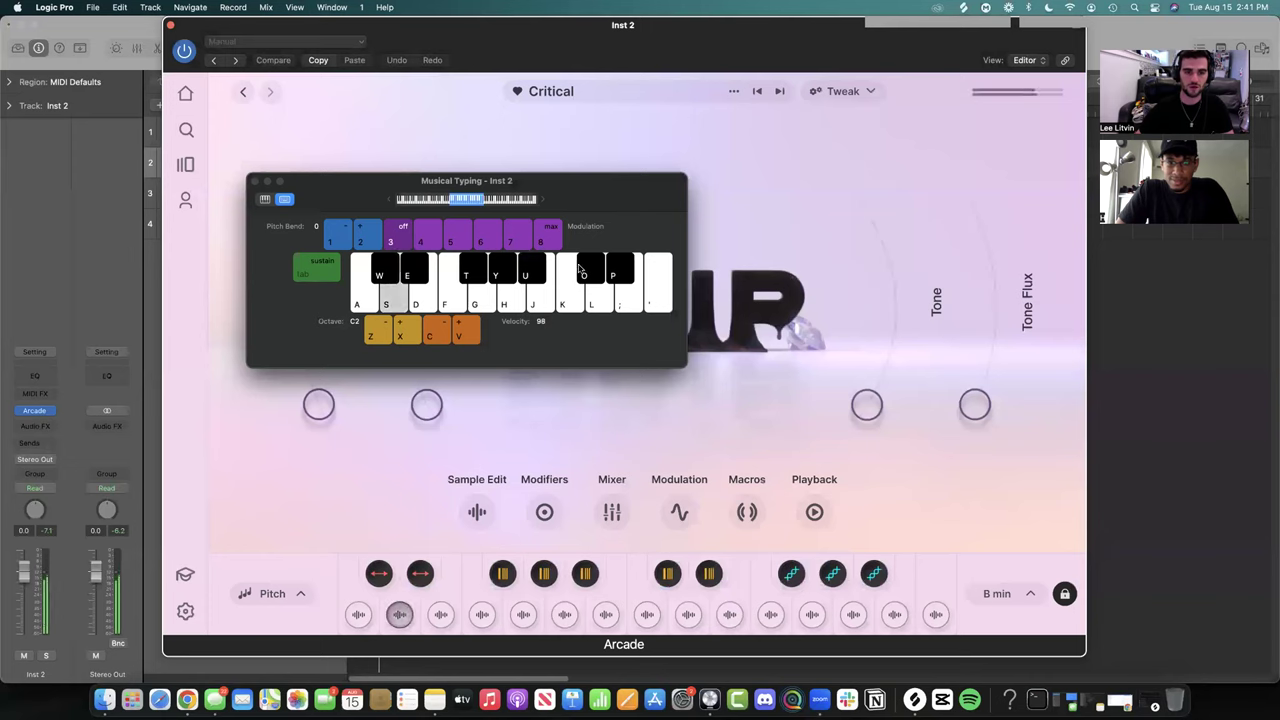
key("d")
key("s")
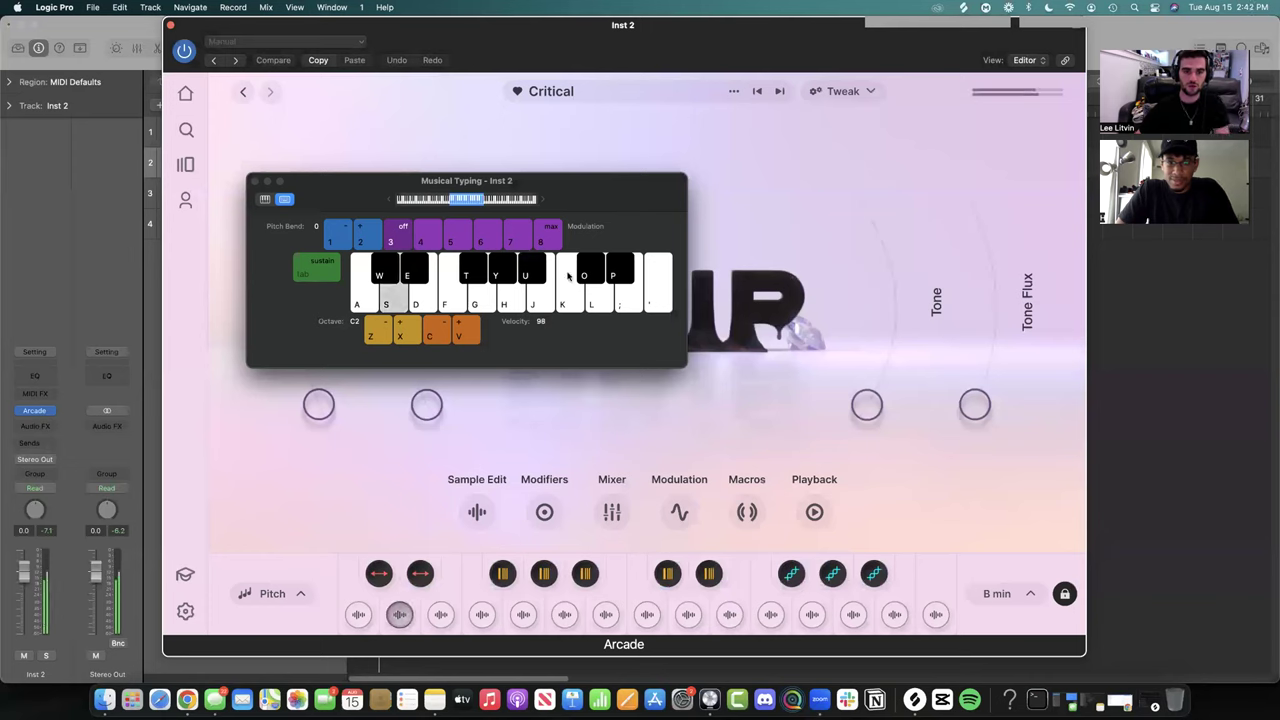
key("f")
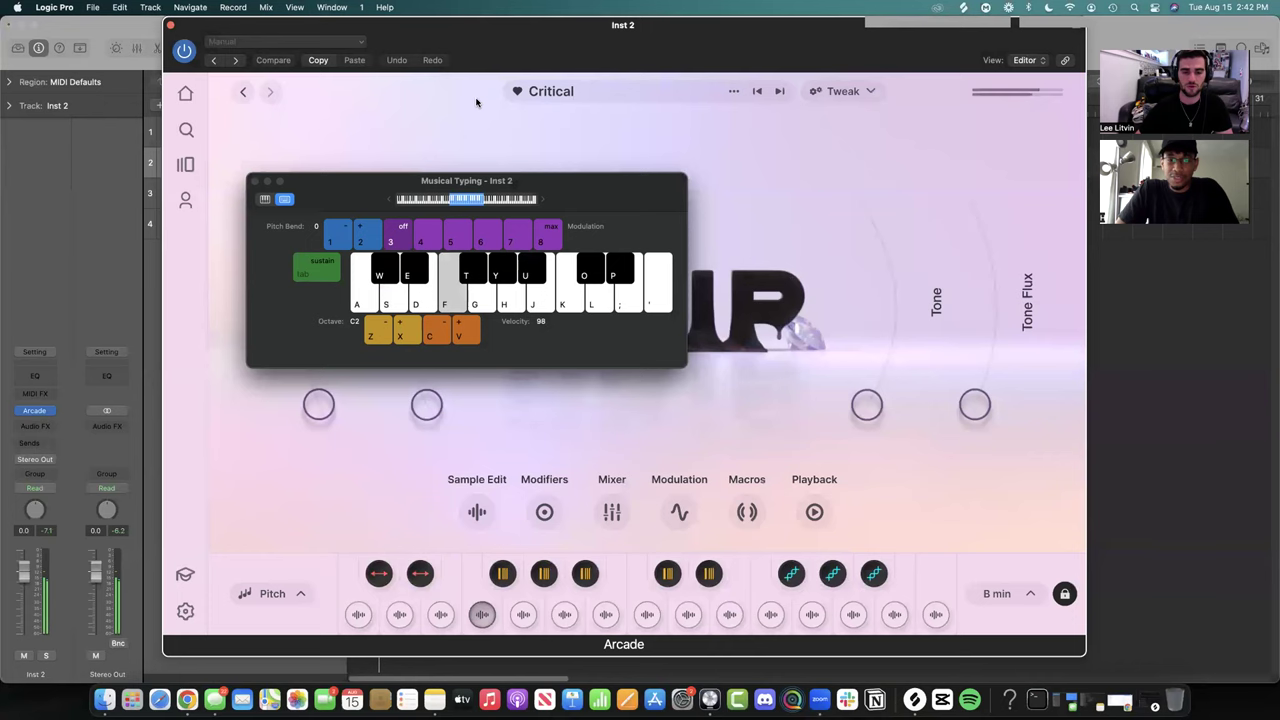
key("f")
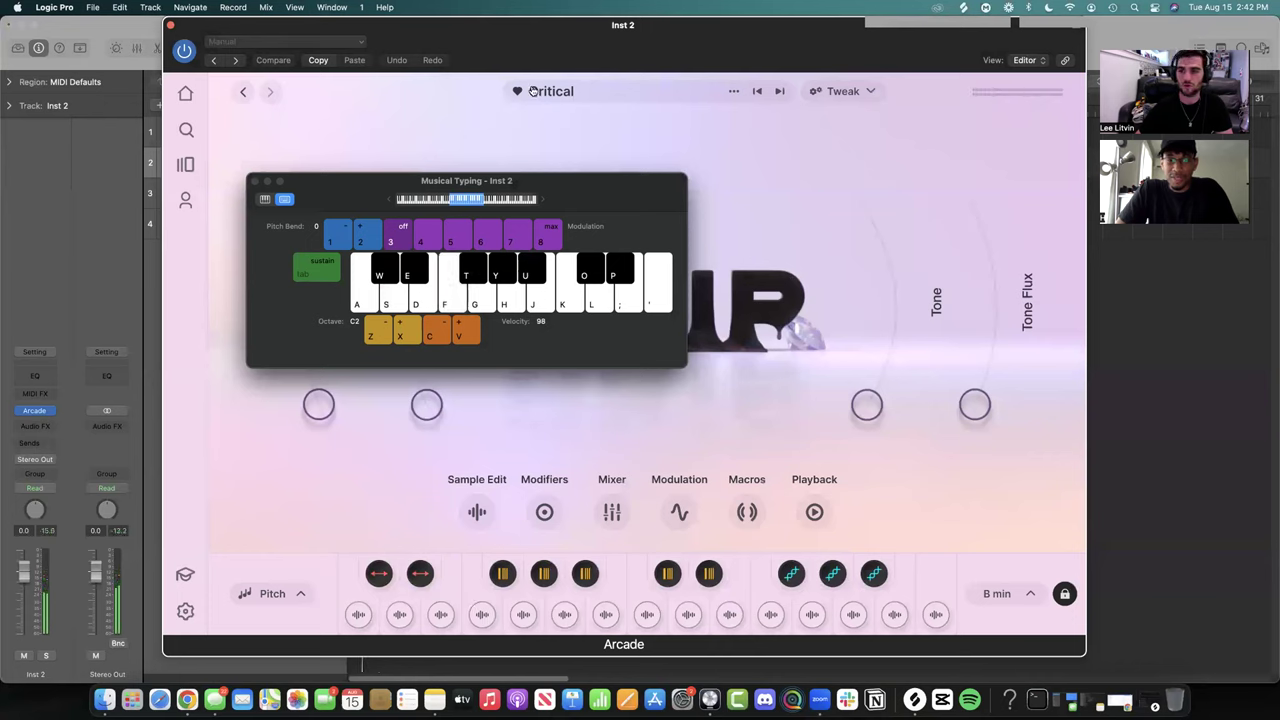
key("f")
key("s")
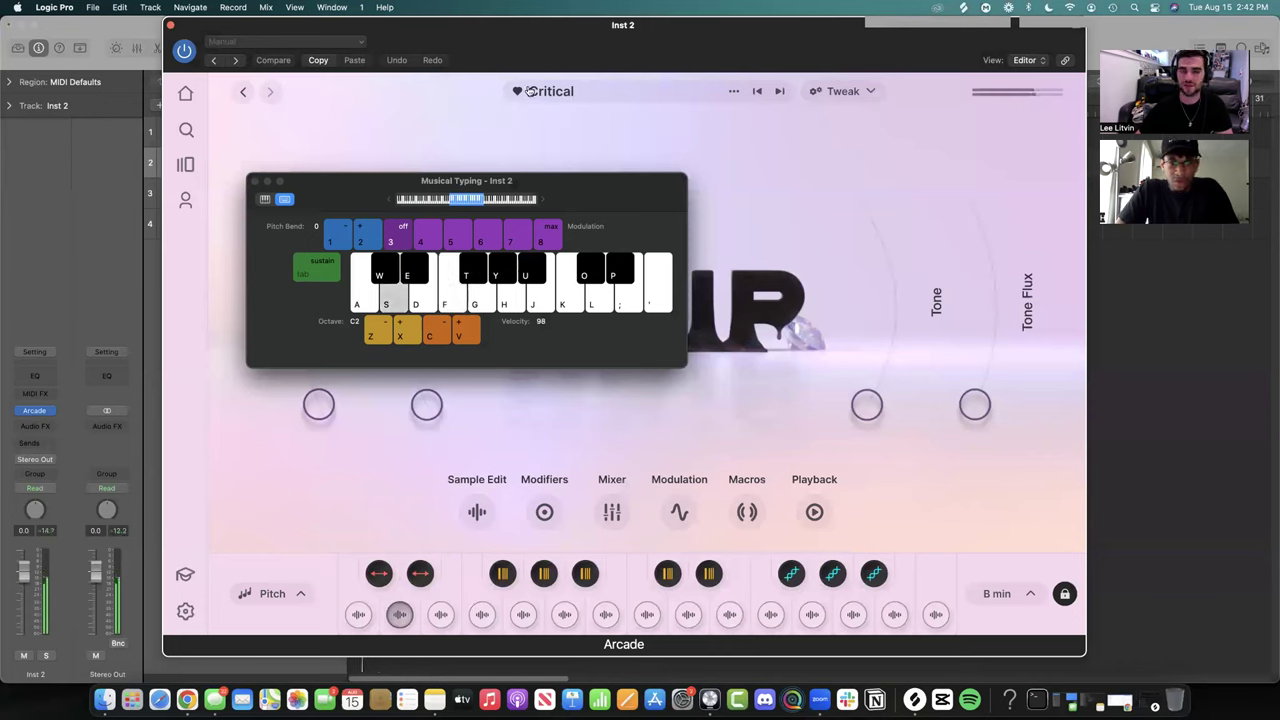
key("s")
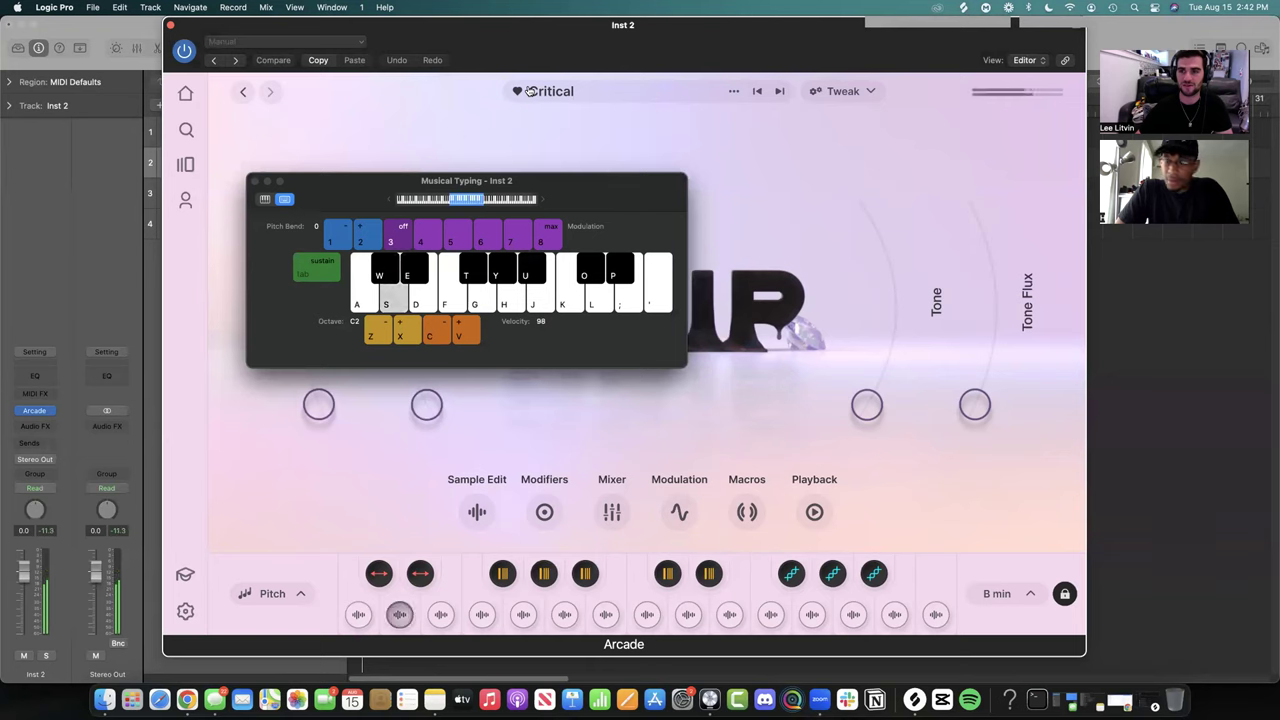
key("f")
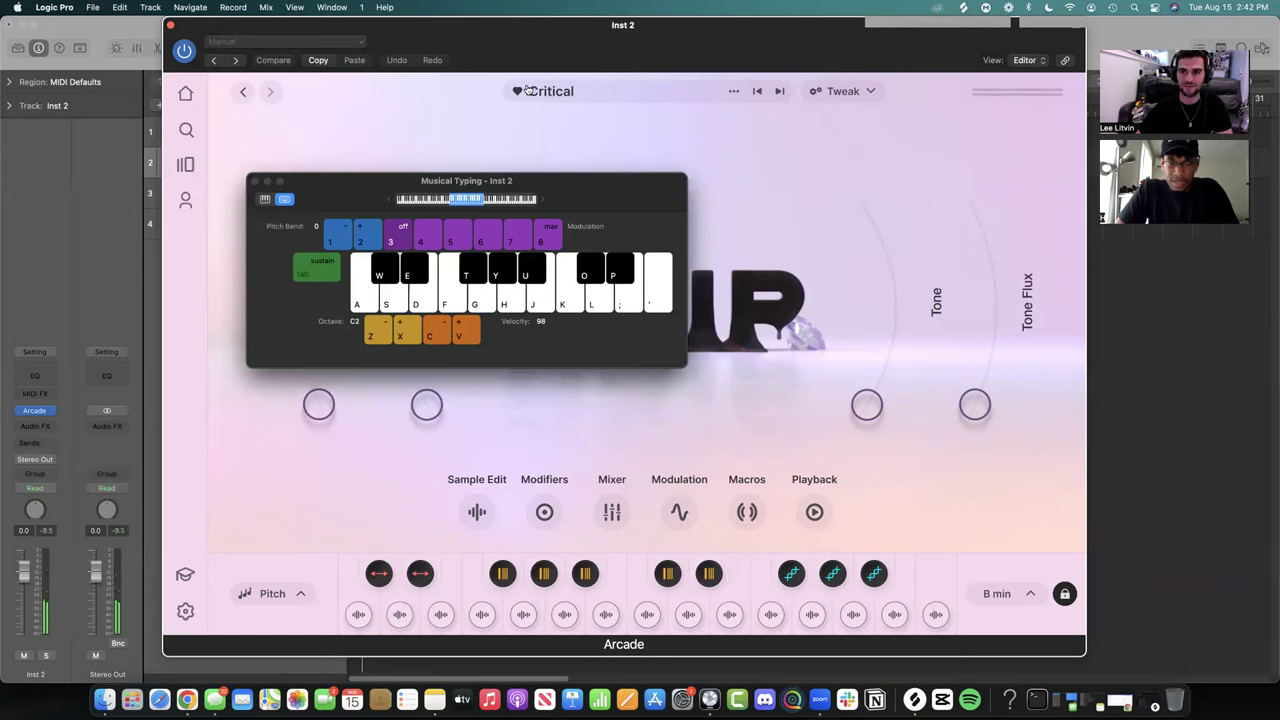
- Record the second Critical loop as a held note on Inst 2 over bars 1 to 4, bringing the track volume to about -4.2 dB
left_click(170, 25)
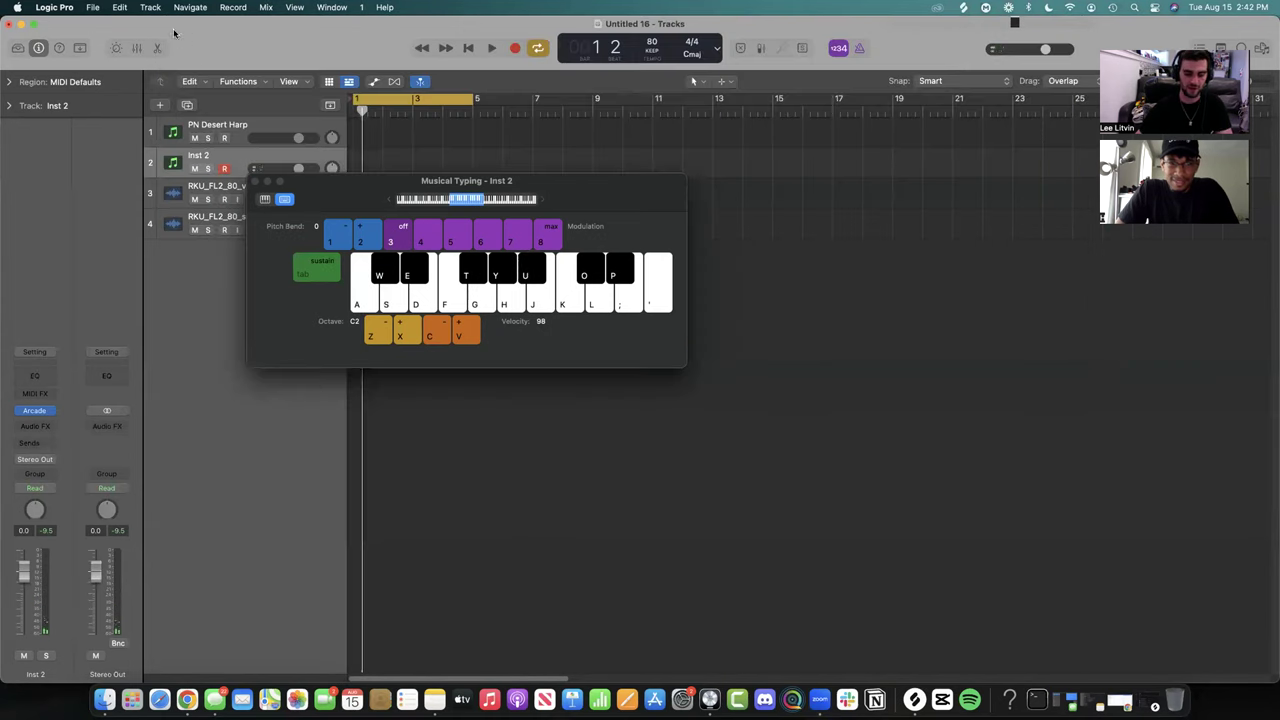
left_click_drag(350, 203, 448, 232)
left_click_drag(301, 168, 277, 169)
key("r")
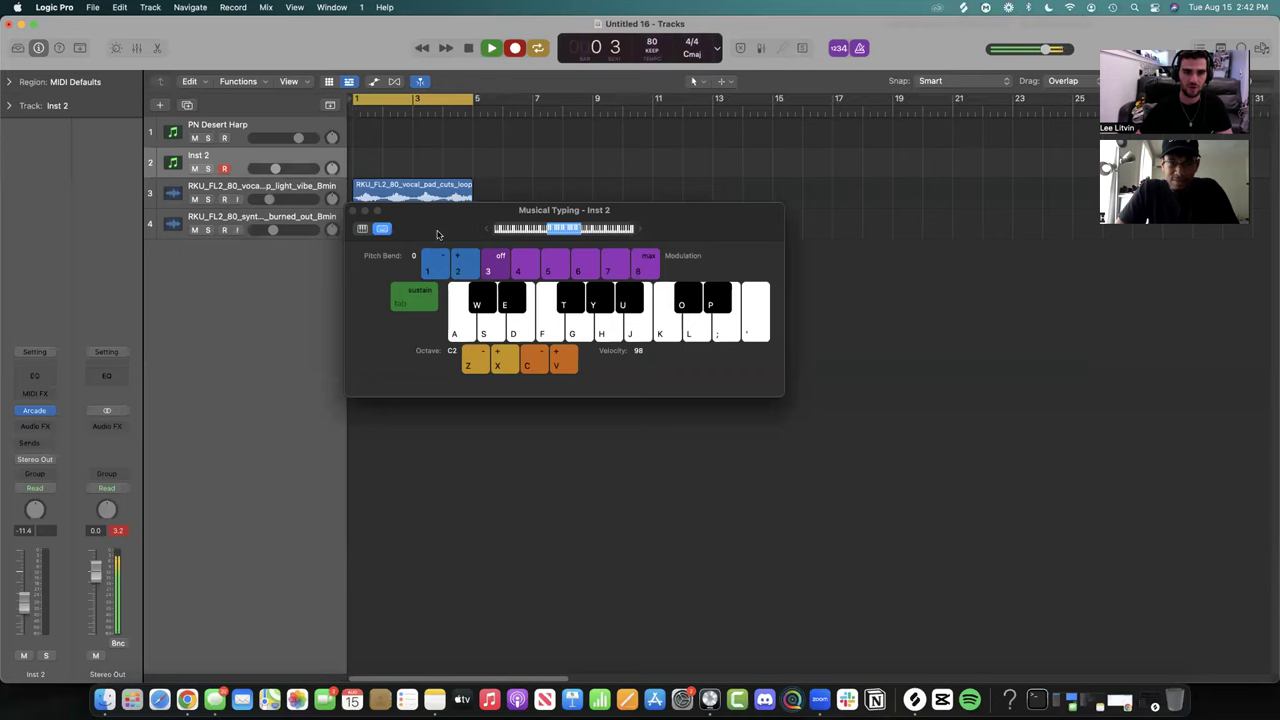
key("s")
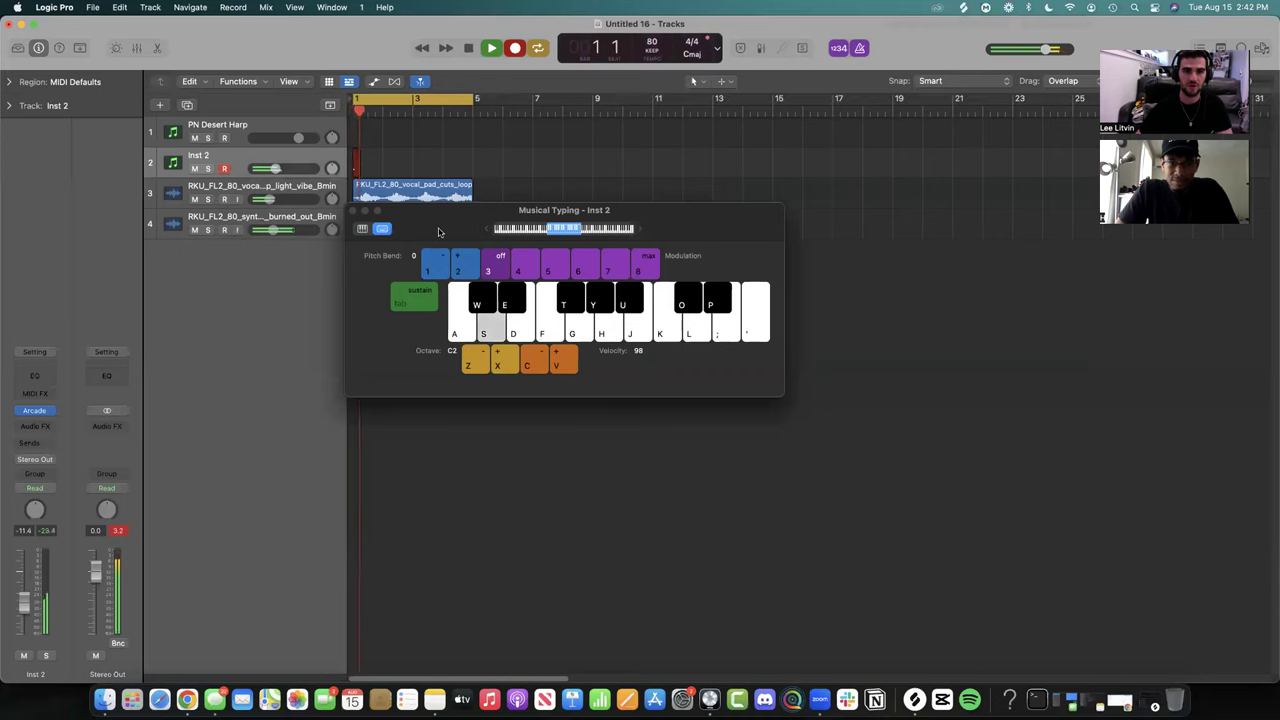
left_click_drag(437, 228, 409, 304)
left_click_drag(276, 169, 285, 169)
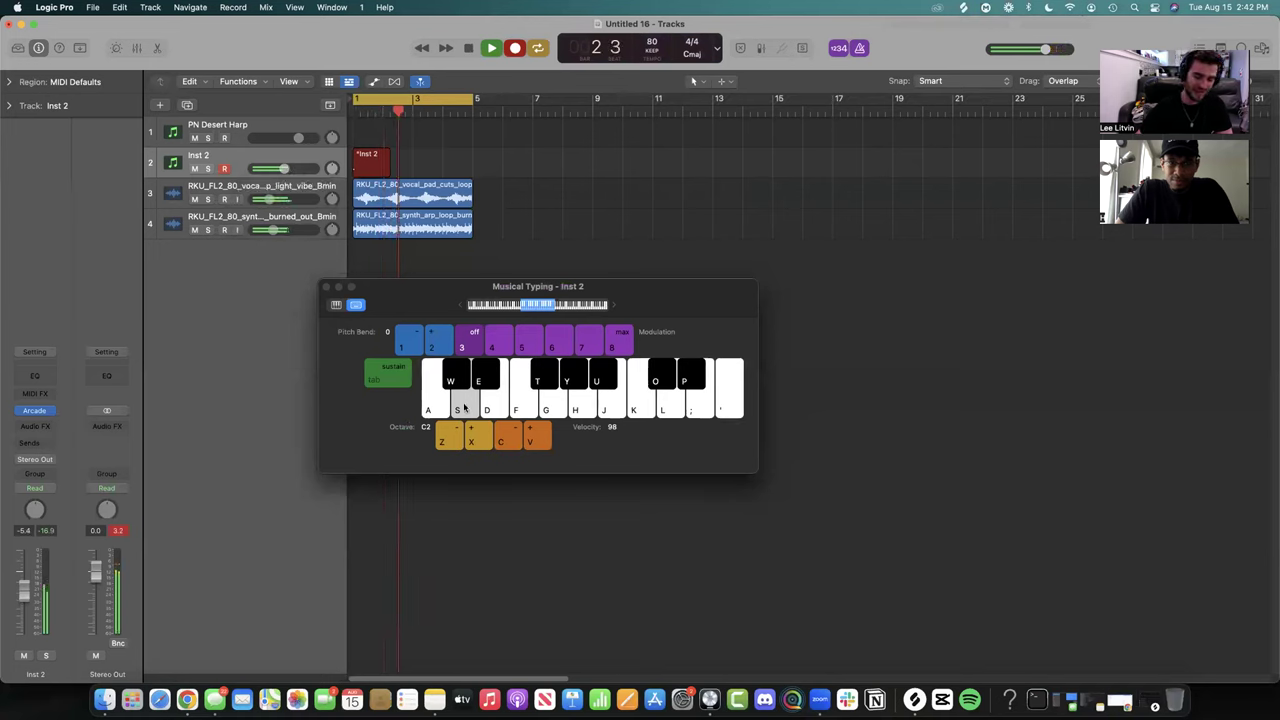
left_click_drag(285, 169, 288, 169)
left_click(206, 170)
left_click(207, 171)
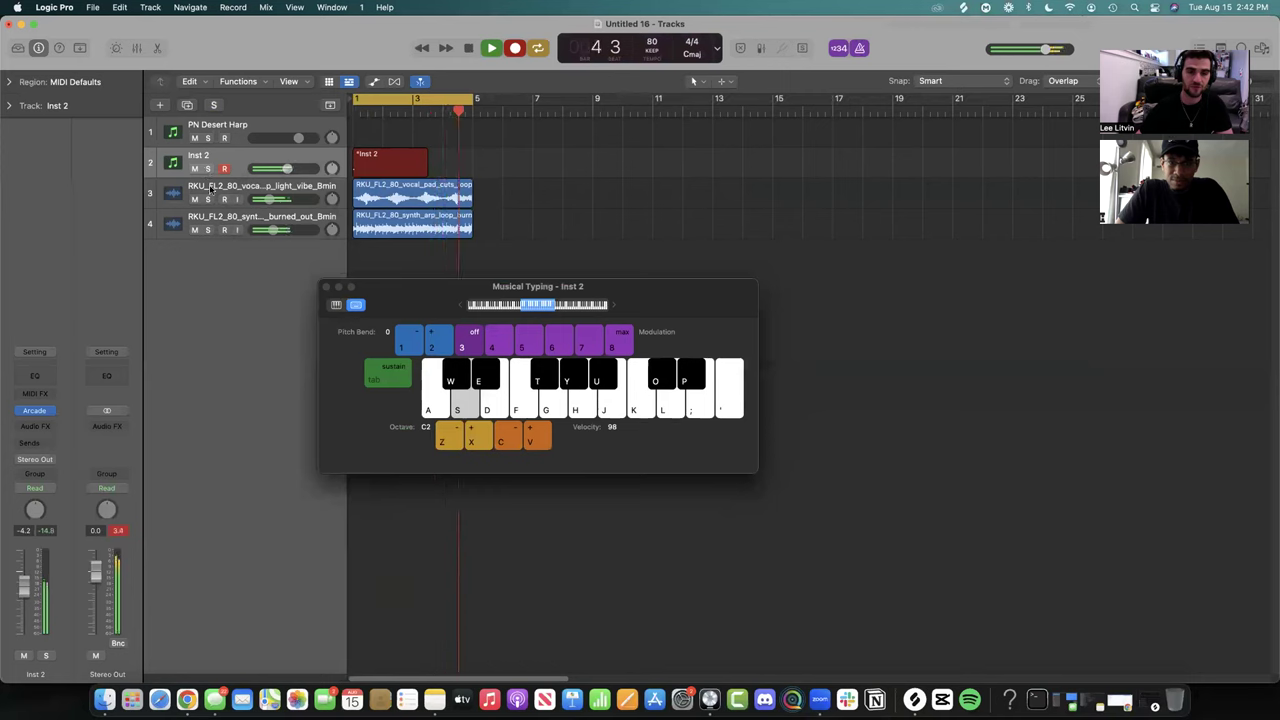
key("space")
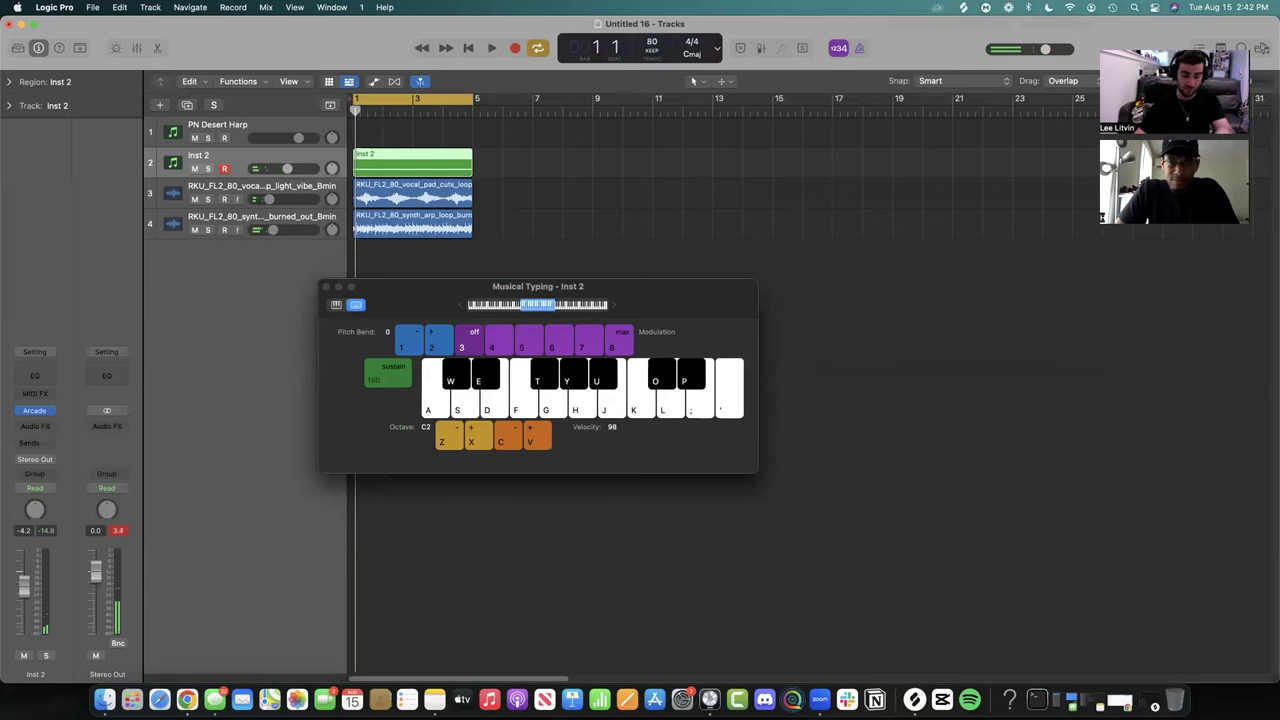
- Play the project without the on-screen keyboard and balance the vocal pad and synth arp volumes, with Inst 2 at about -5.3 dB
left_click_drag(1170, 92, 1210, 81)
left_click_drag(612, 285, 894, 170)
left_click(606, 177)
key("space")
left_click_drag(269, 343, 253, 343)
left_click_drag(273, 445, 257, 445)
left_click_drag(253, 343, 265, 343)
left_click_drag(254, 445, 265, 445)
left_click_drag(287, 240, 284, 240)
left_click_drag(268, 445, 283, 445)
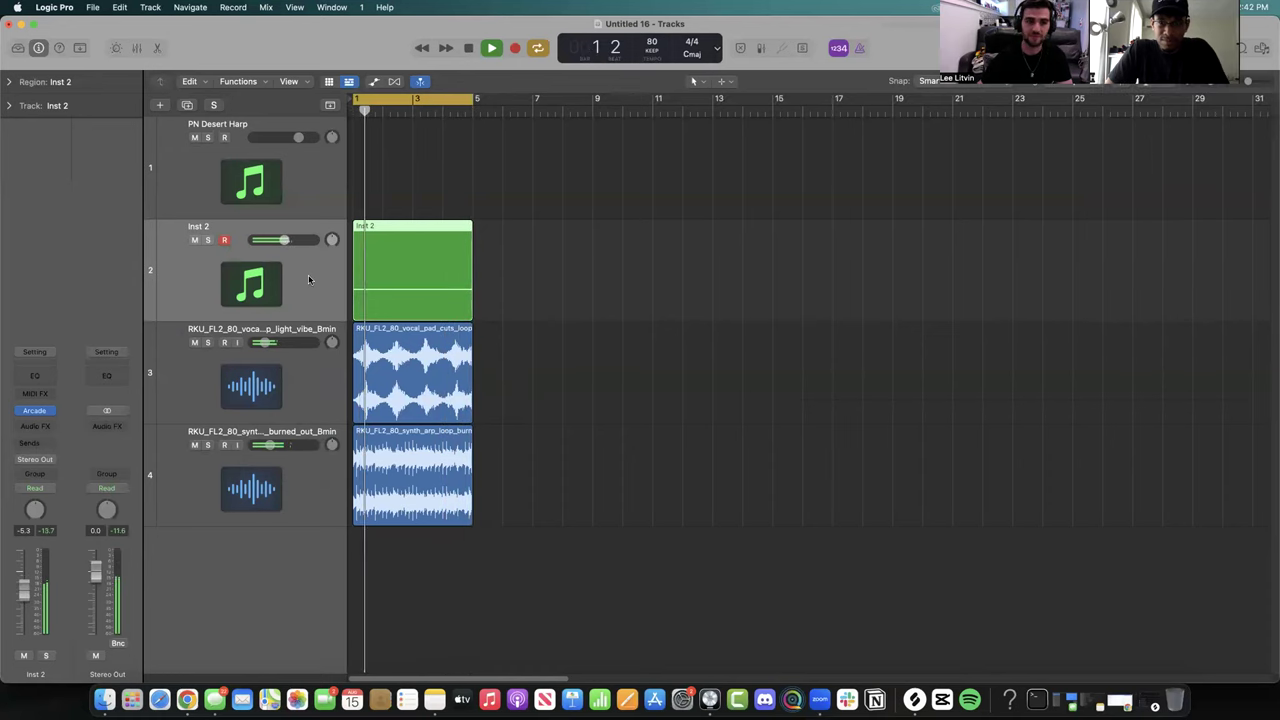
- Duplicate the Inst 2 Arcade track, and mute the original Inst 2, synth arp and vocal pad tracks
key("super+d")
left_click(195, 240)
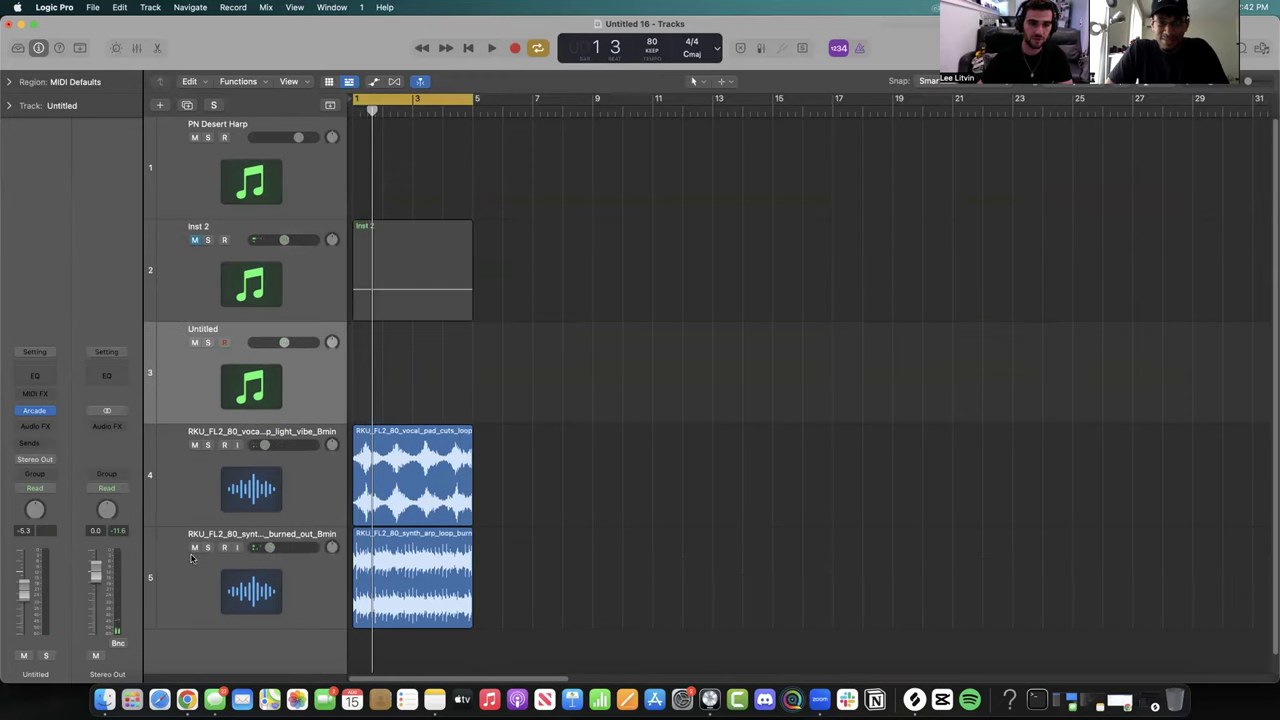
left_click(194, 548)
left_click(194, 446)
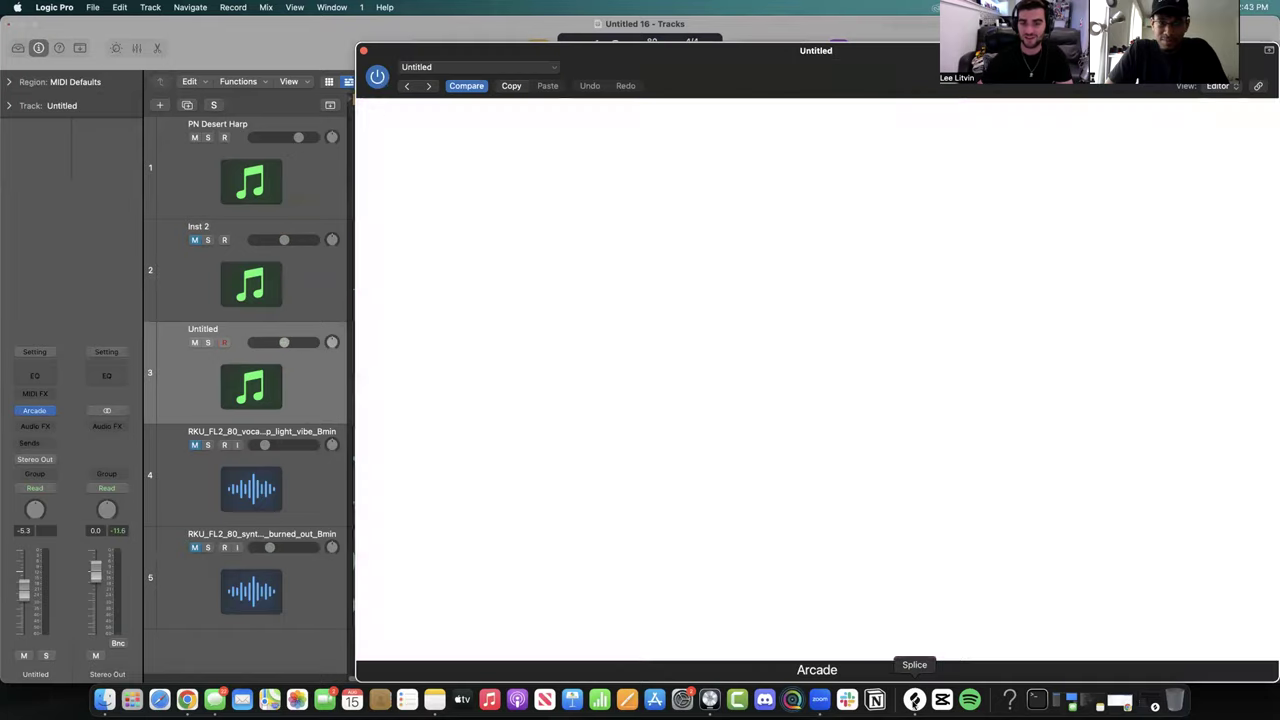
- Switch to Splice, preview RKU_FL2_80_vocal_pad_cuts_loop_light_vibe_Bmin.wav, and import it into the new track's Arcade instance
left_click(915, 701)
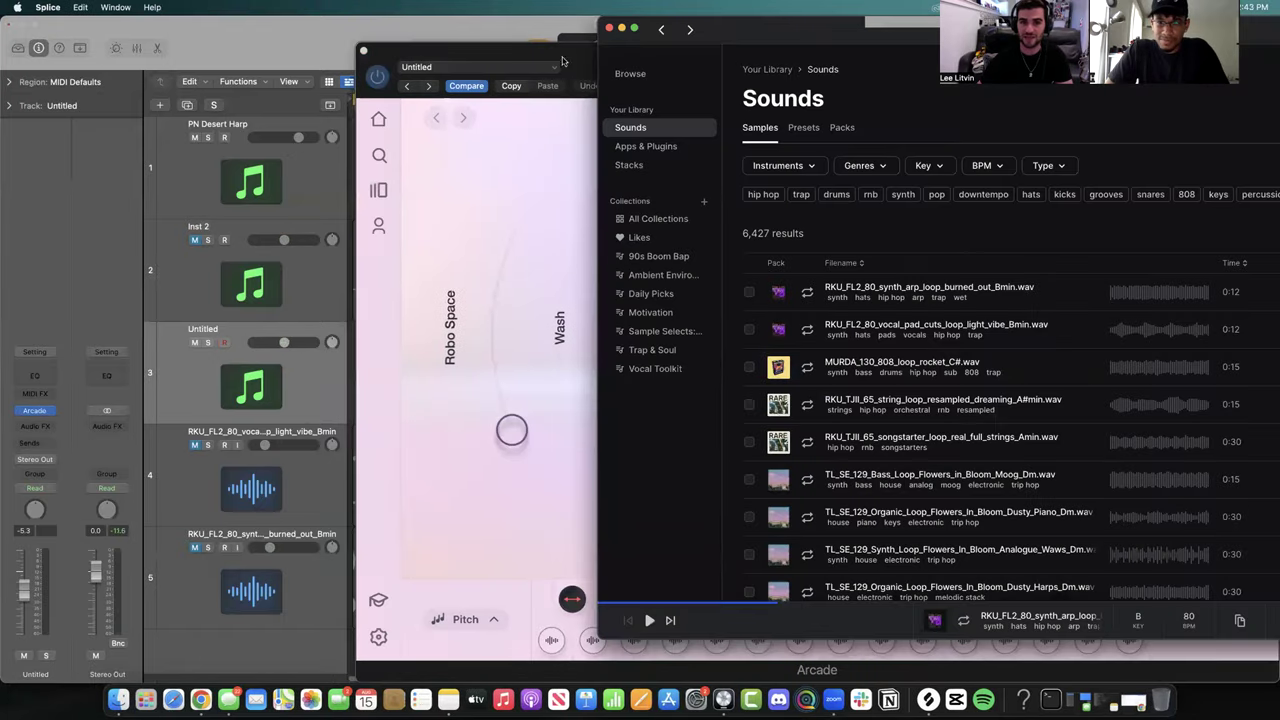
left_click_drag(562, 58, 287, 47)
left_click(102, 108)
left_click(1035, 289)
left_click(812, 333)
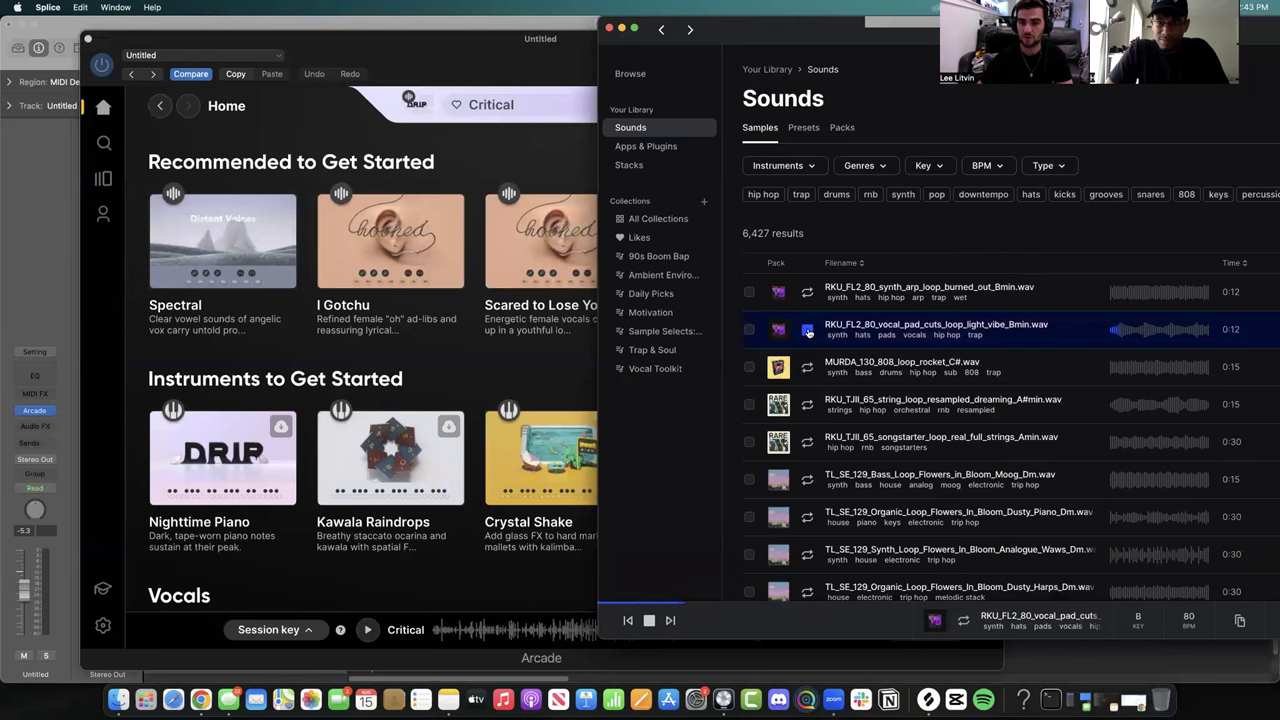
left_click_drag(879, 322, 435, 337)
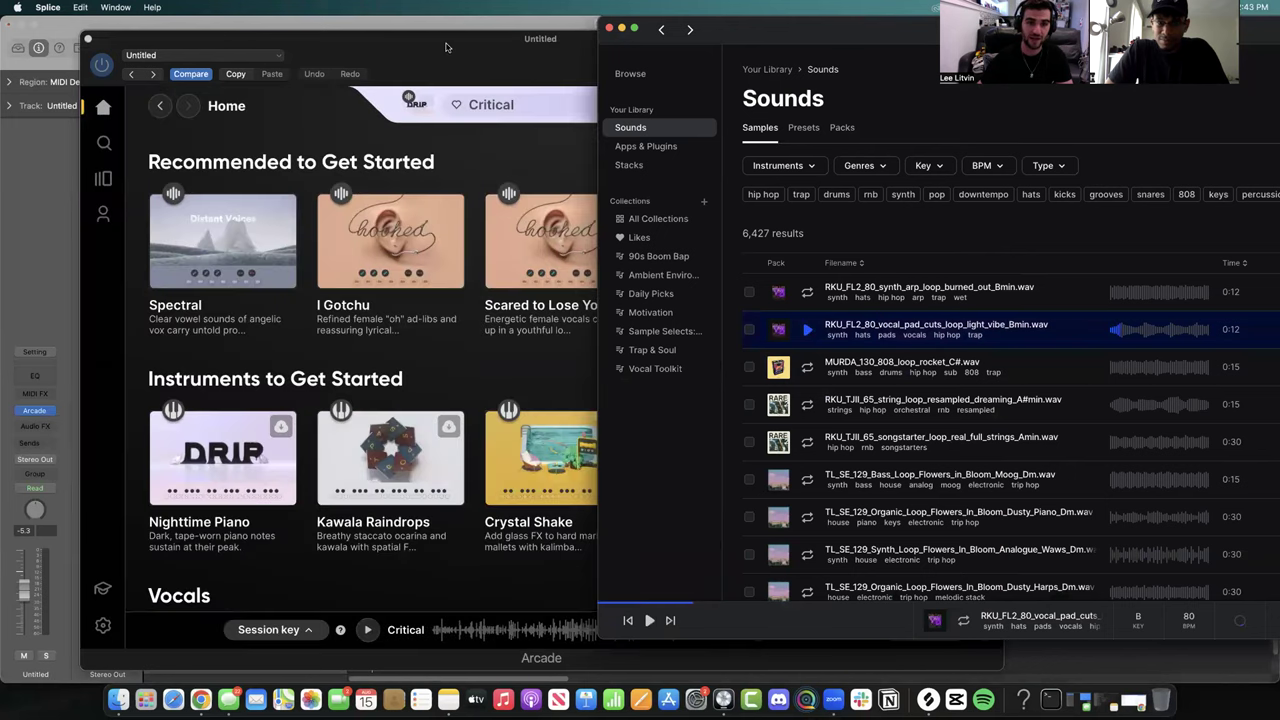
- Return to Arcade, preview the imported vocal pad sample, and generate a sampler from it
left_click(450, 57)
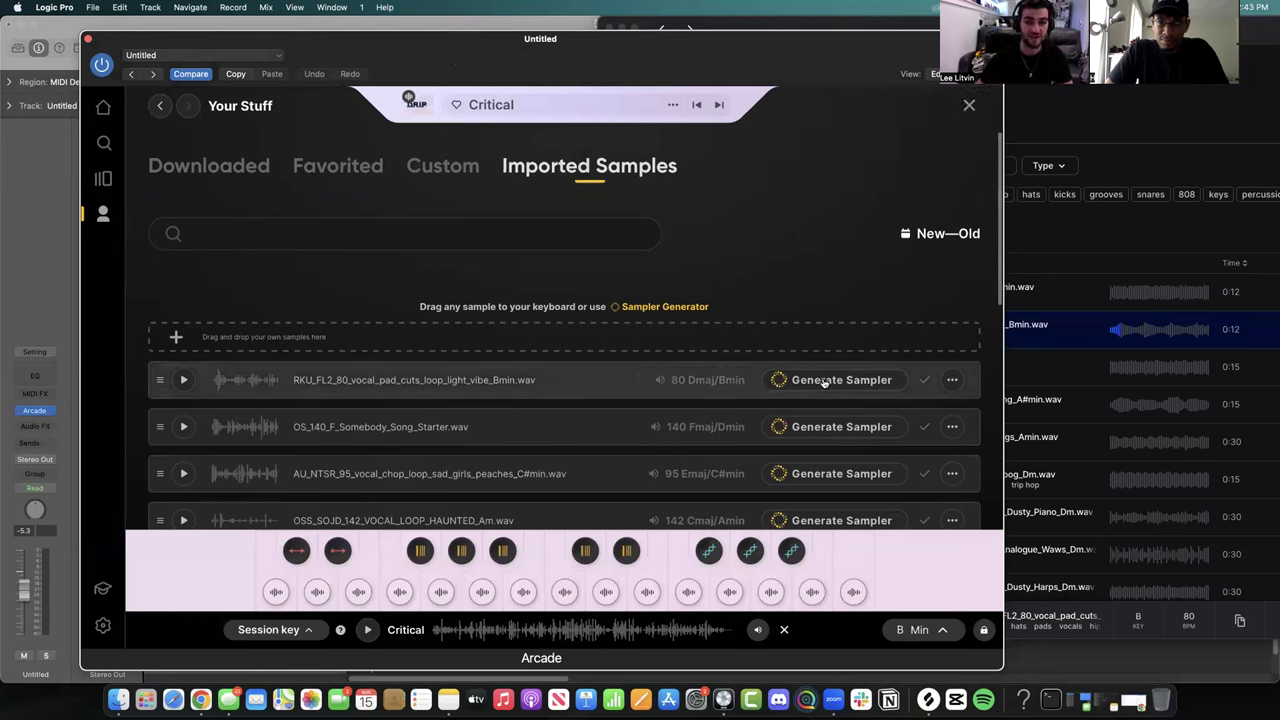
left_click(183, 380)
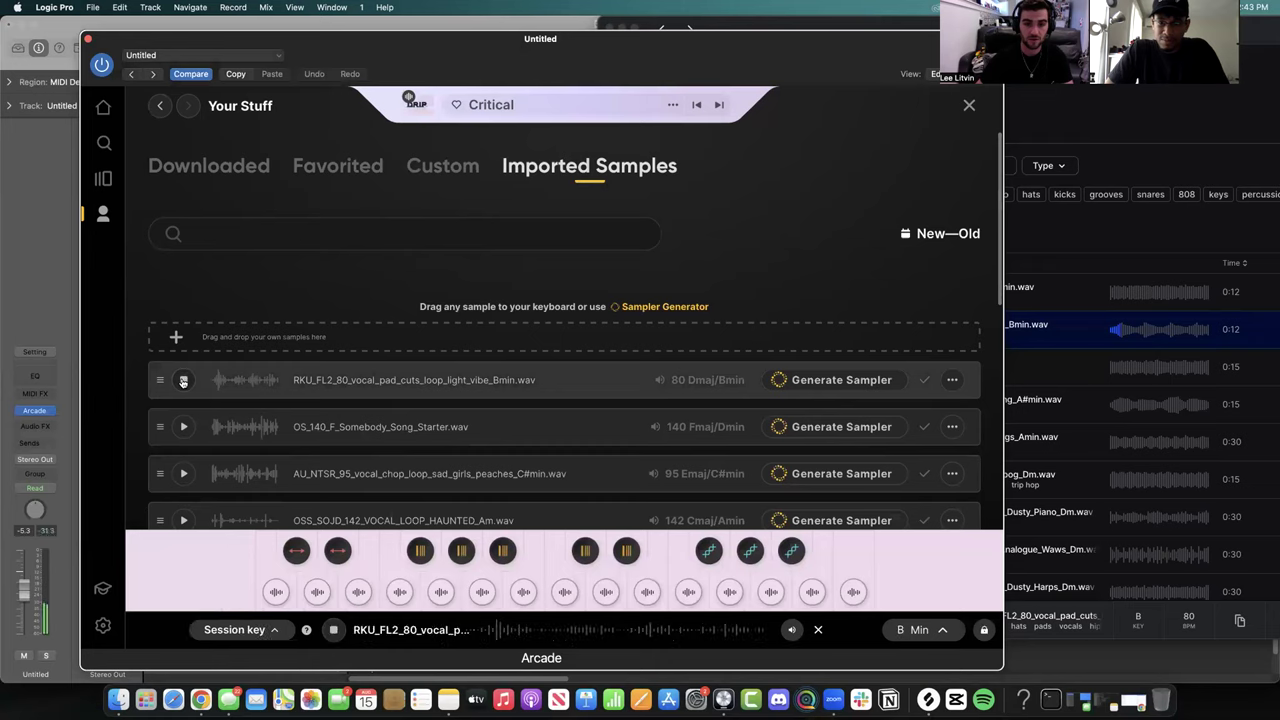
left_click(855, 379)
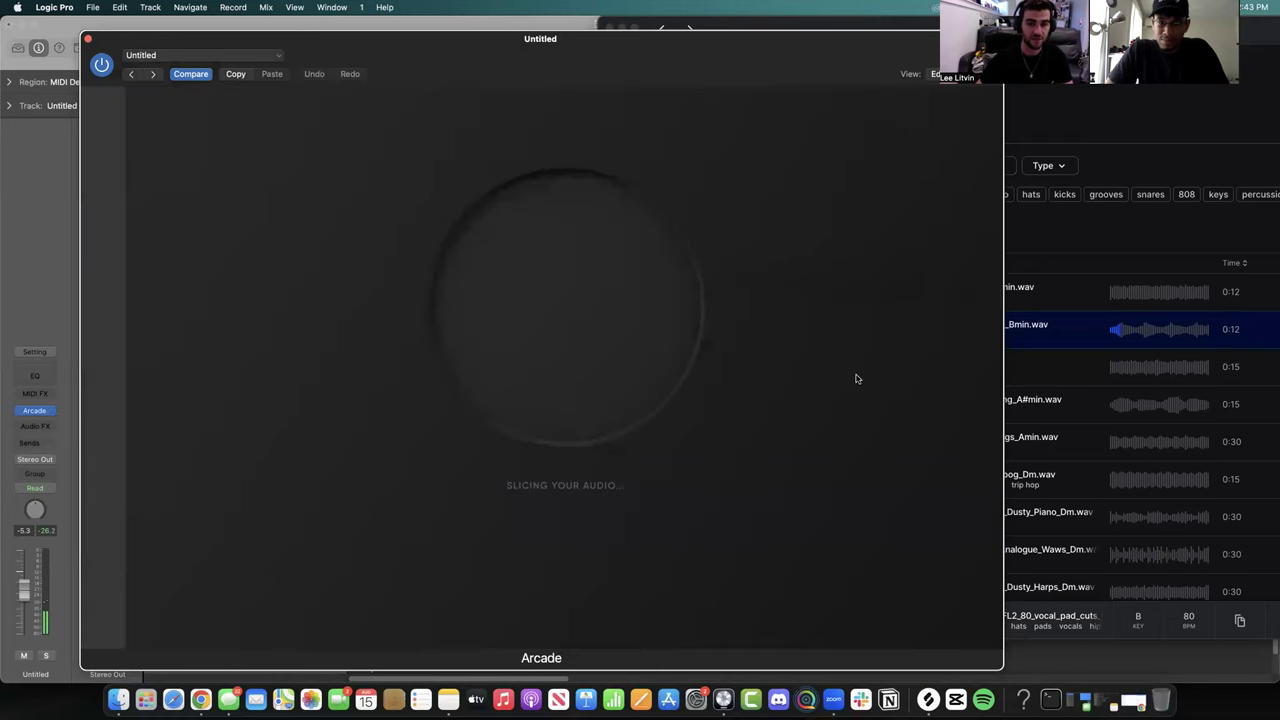
- Audition the first five slices of the generated vocal pad sampler with Musical Typing
key("super+k")
left_click_drag(825, 175, 585, 30)
key("a")
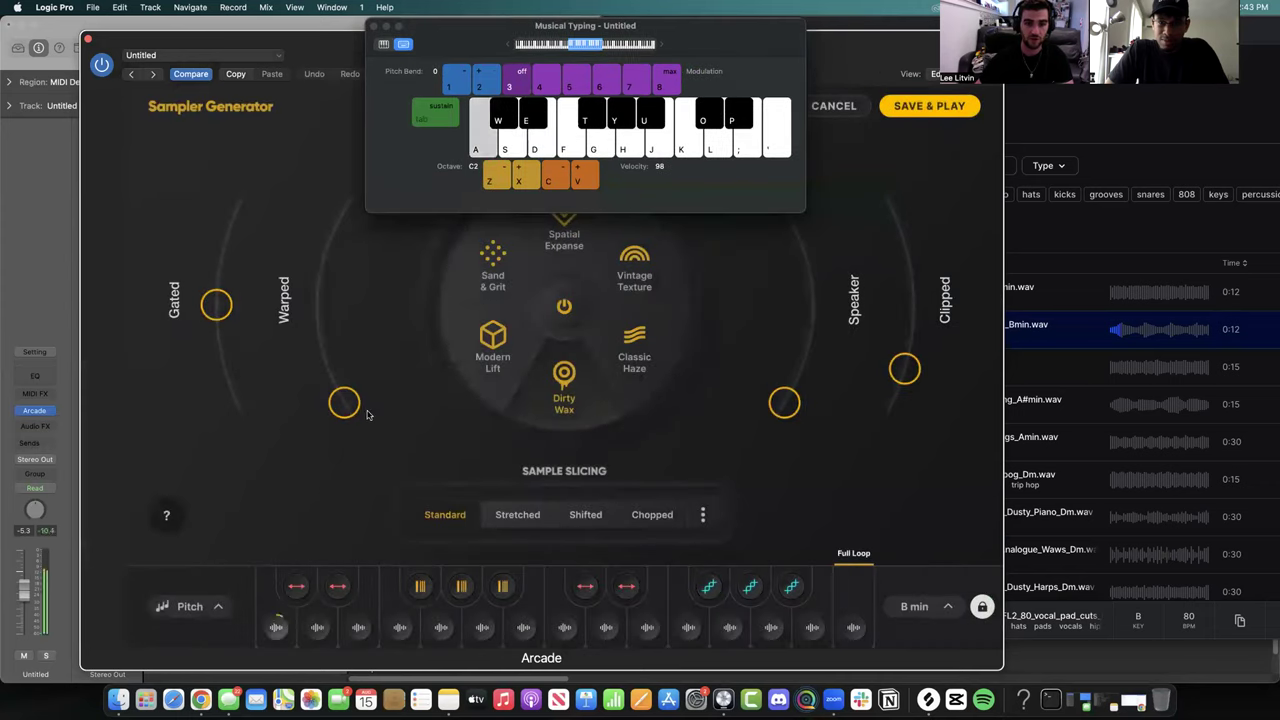
key("s")
key("d")
key("f")
key("g")
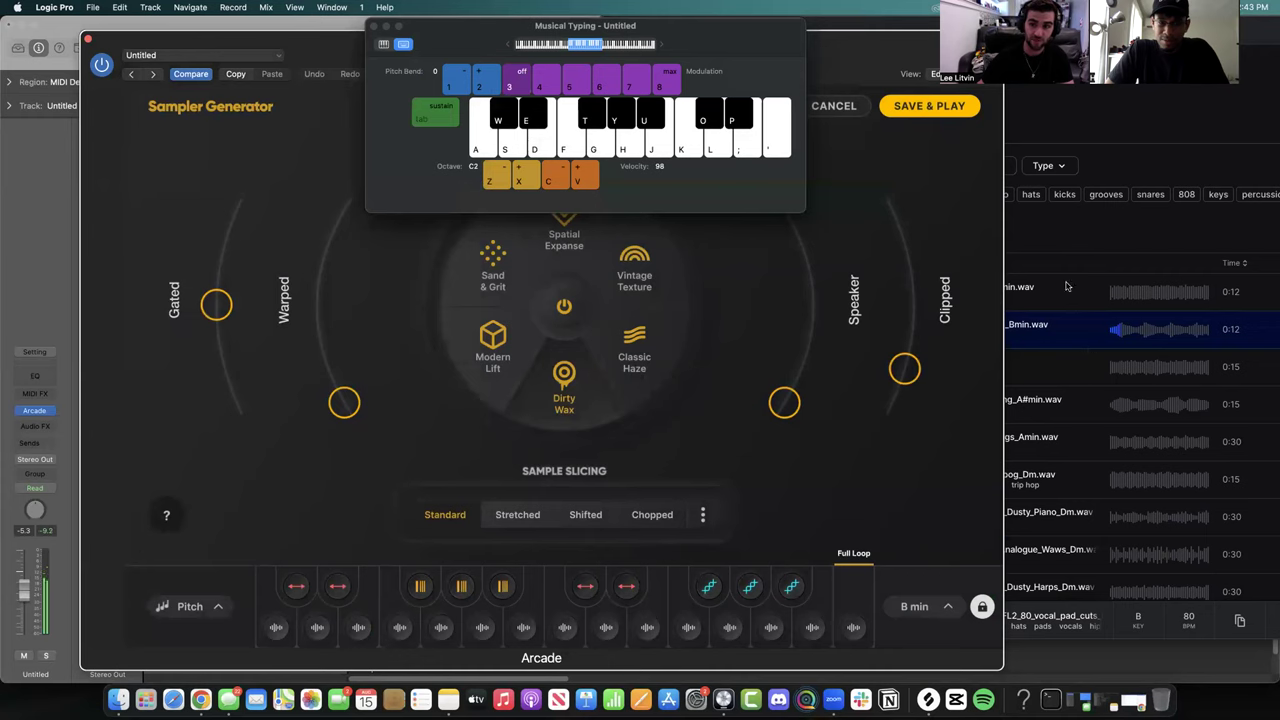
- Turn off the sampler's FX presets, try the Stretched and Shifted slicing modes, and set the slicing to Chopped
key("super+Tab")
key("super+Tab")
left_click(565, 310)
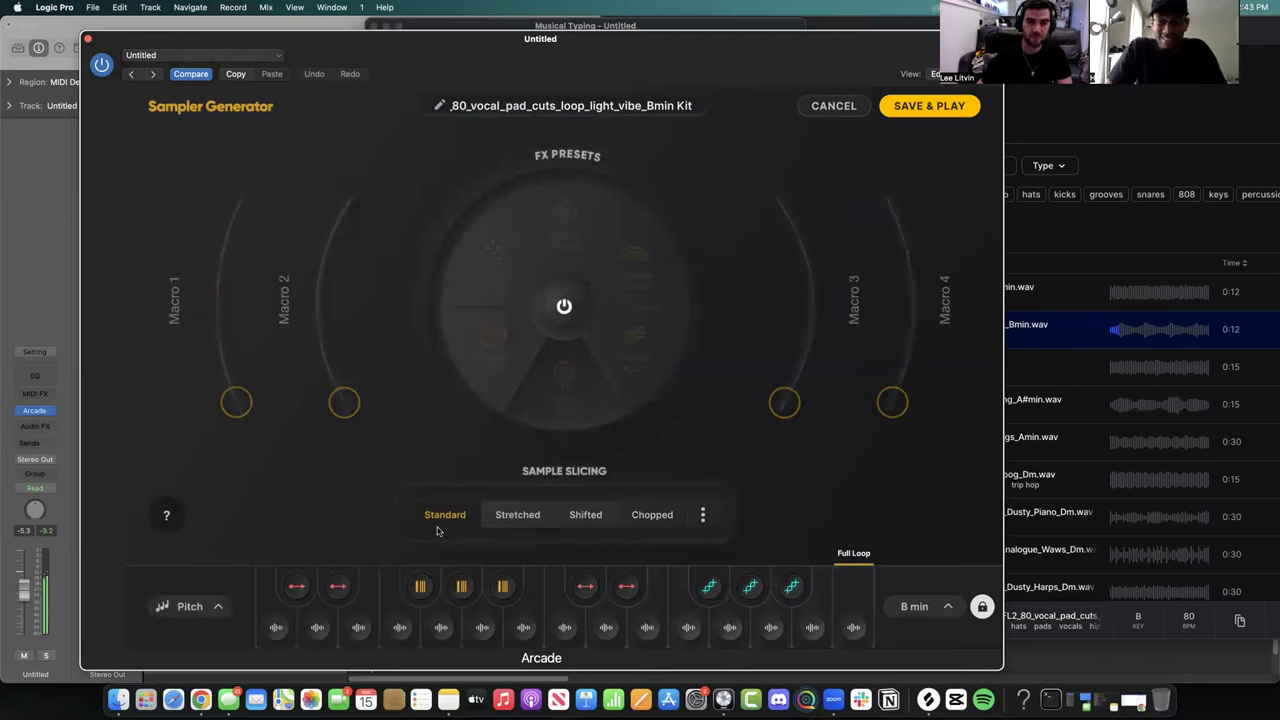
left_click(513, 514)
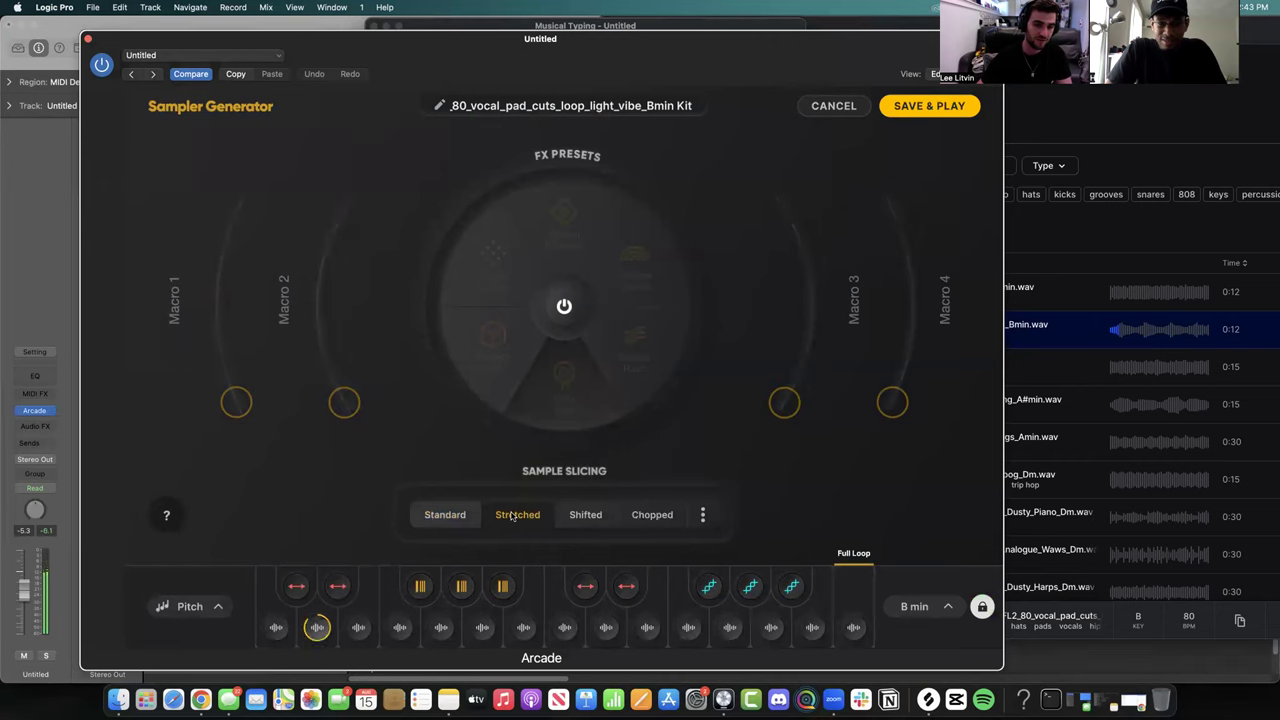
left_click(579, 513)
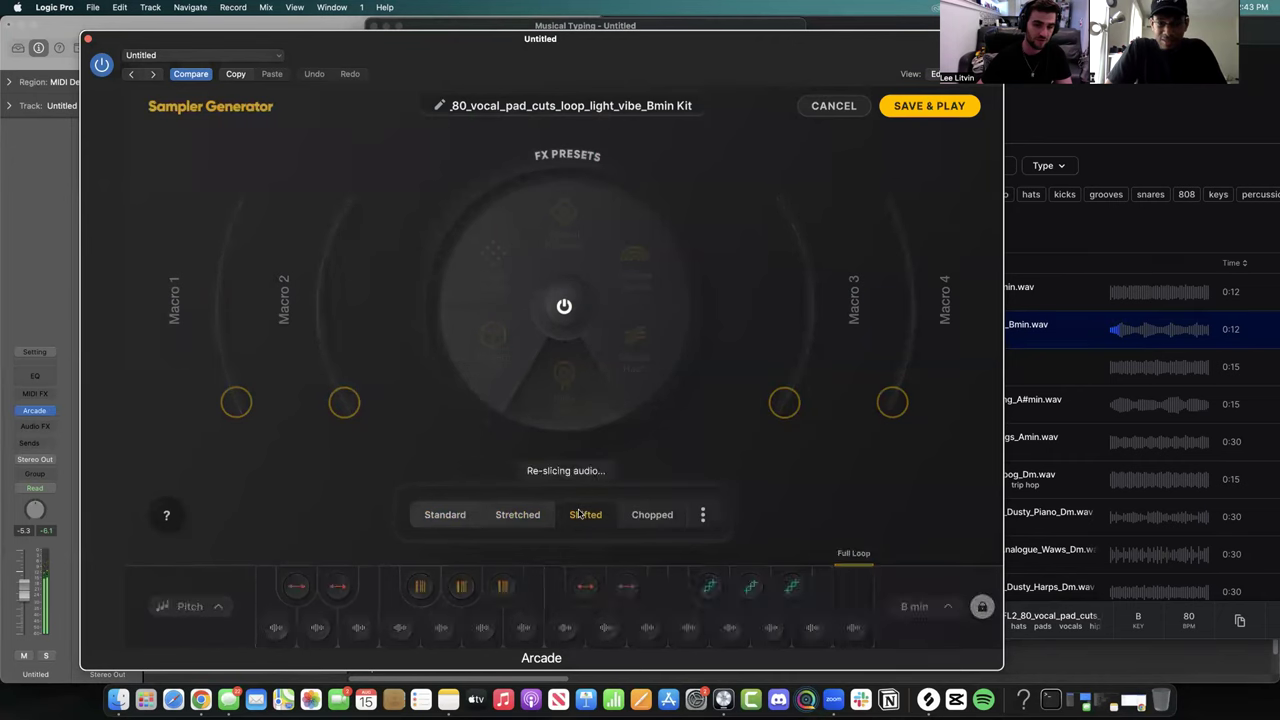
left_click(658, 517)
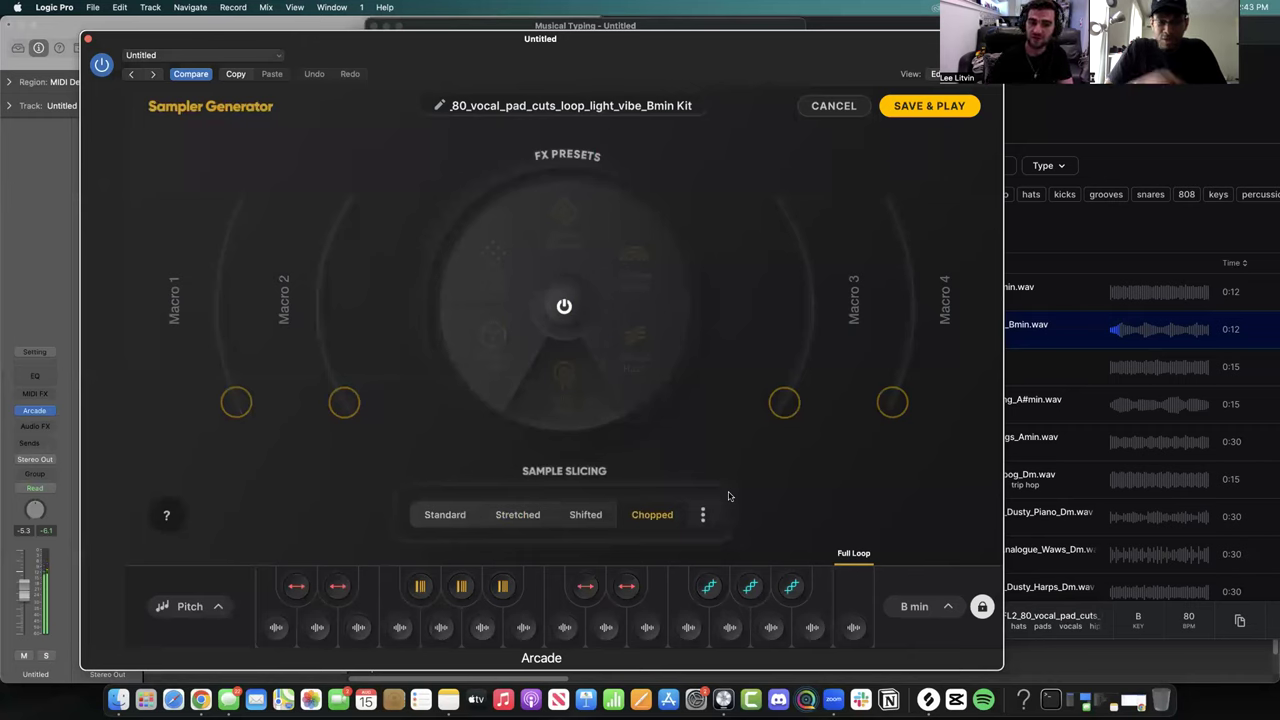
- Audition the Chopped slices of the vocal pad sampler with Musical Typing
left_click(578, 26)
key("a")
key("s")
key("s")
key("a")
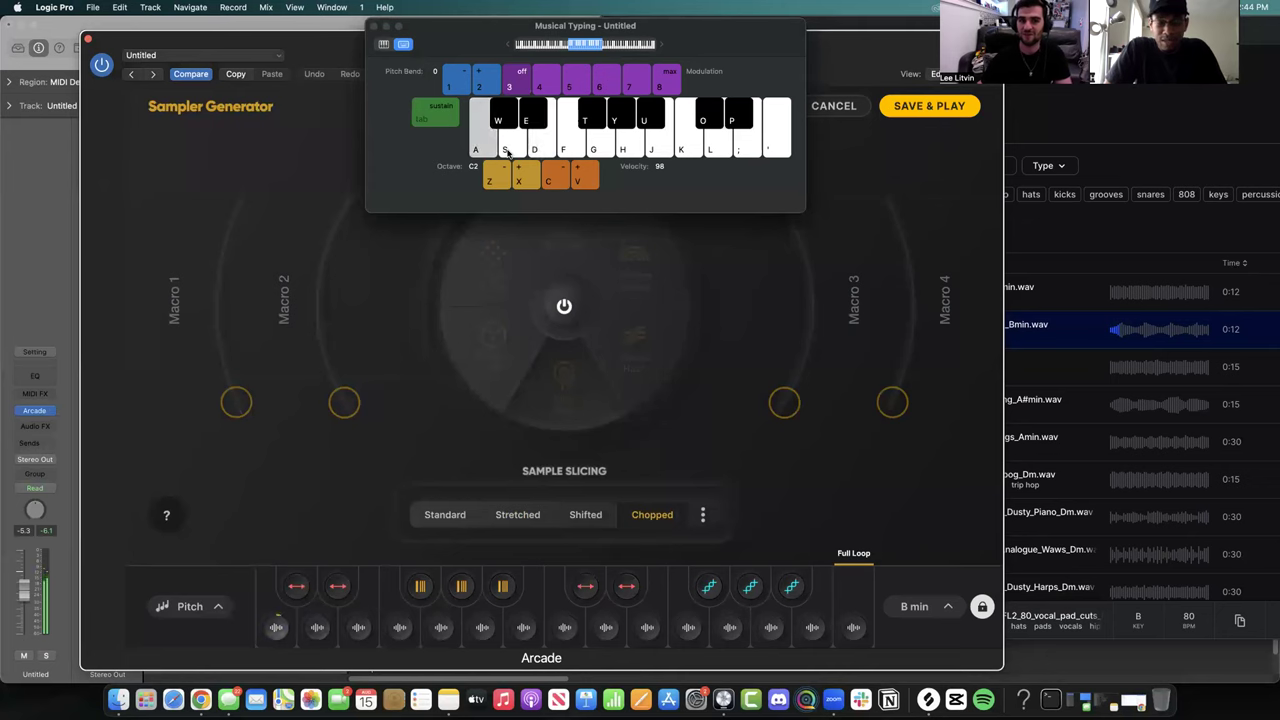
key("a")
key("k")
key("a")
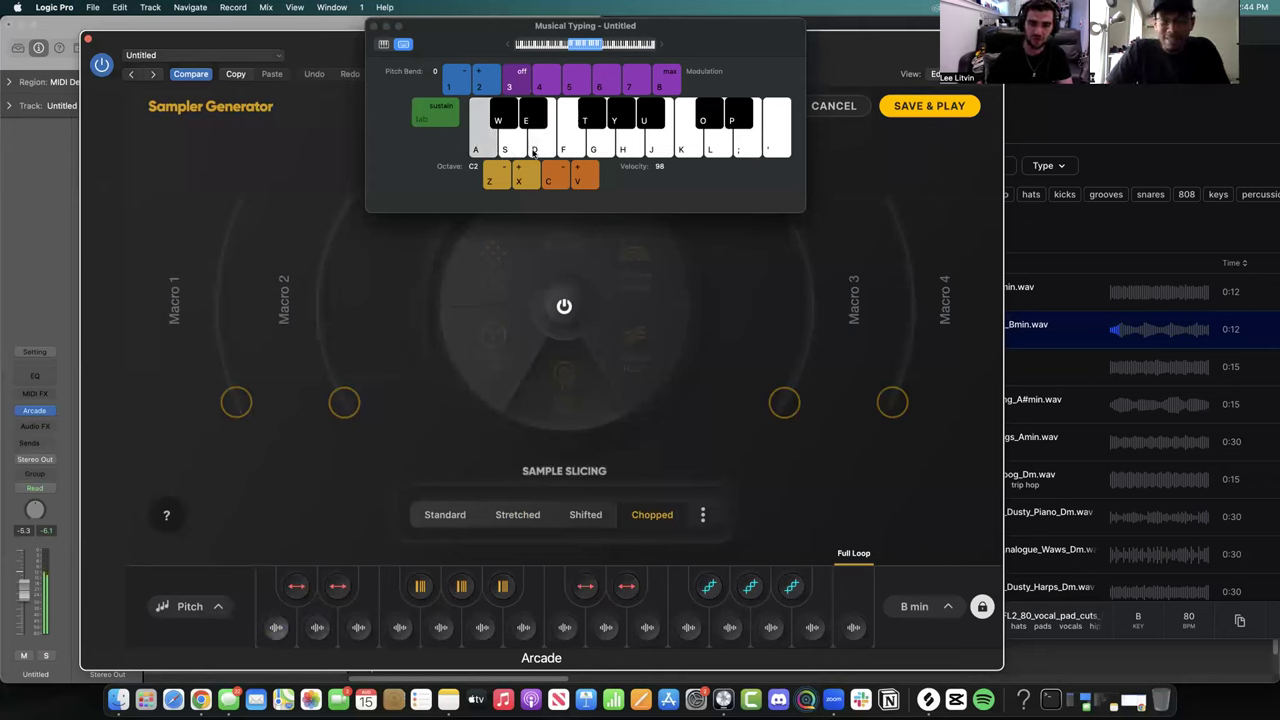
- Apply the Modern Lift FX preset to the generated vocal pad sampler and save it for playing
left_click(550, 227)
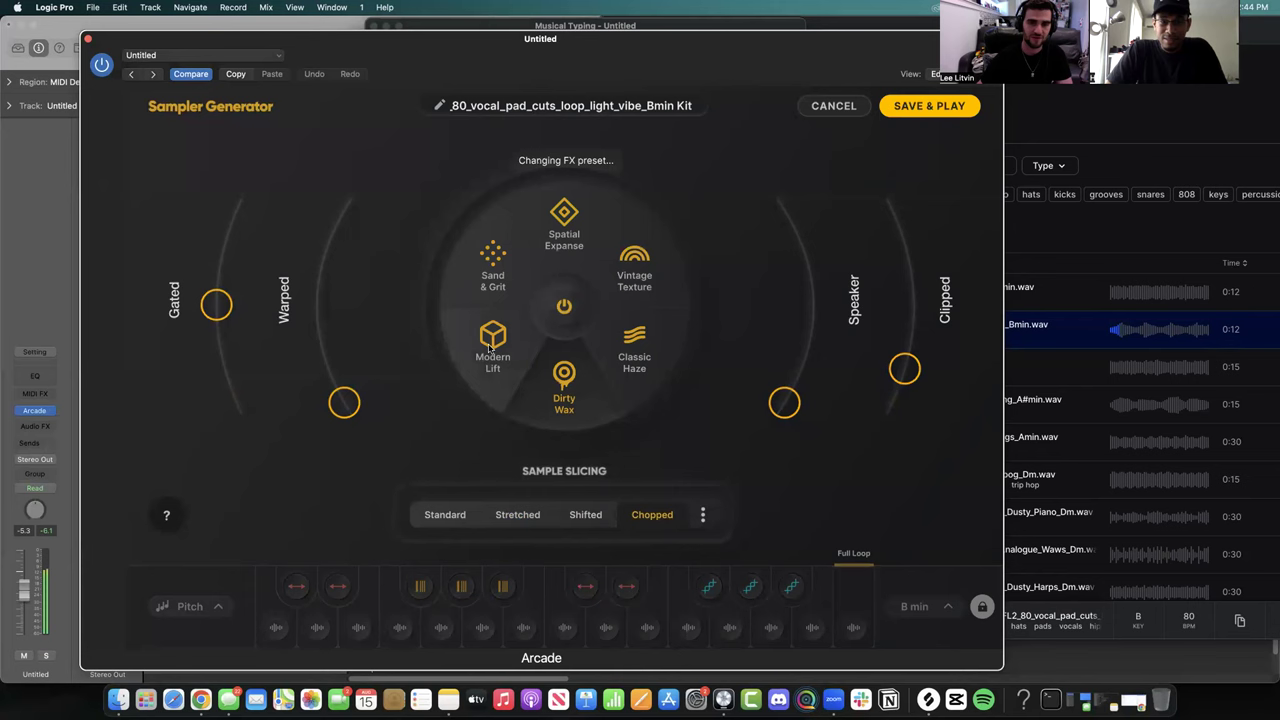
left_click(913, 107)
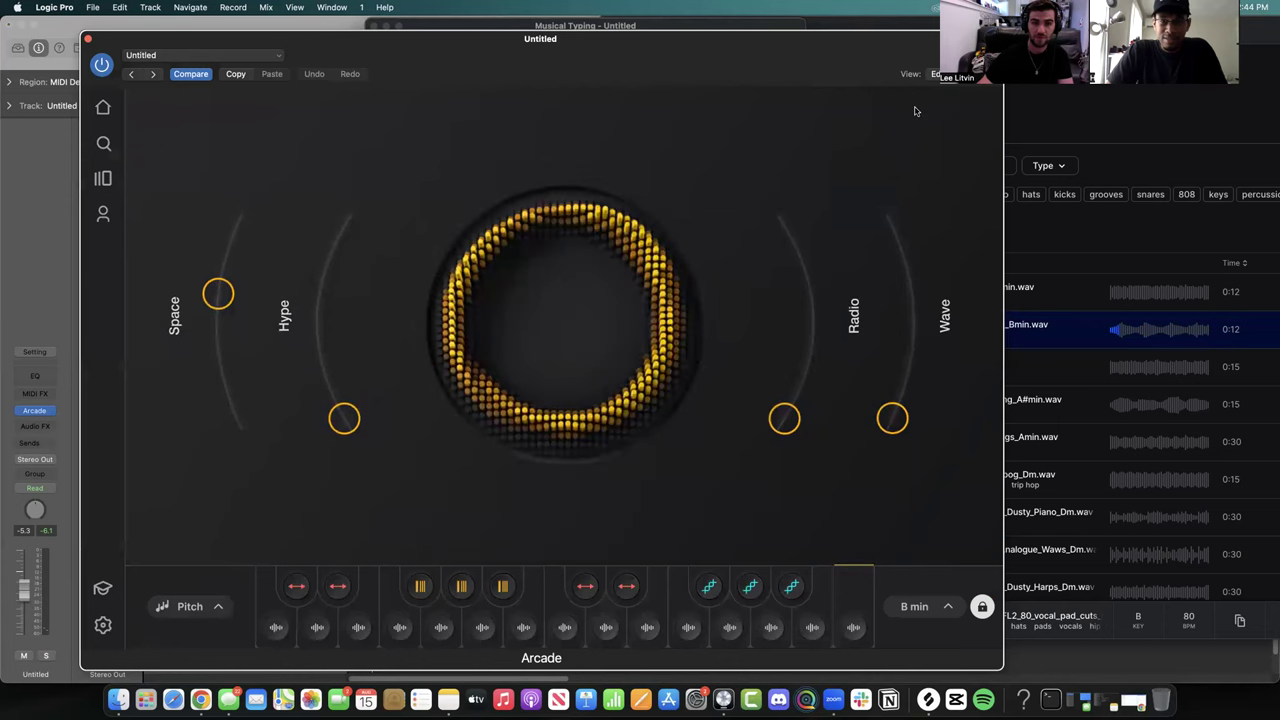
left_click(87, 39)
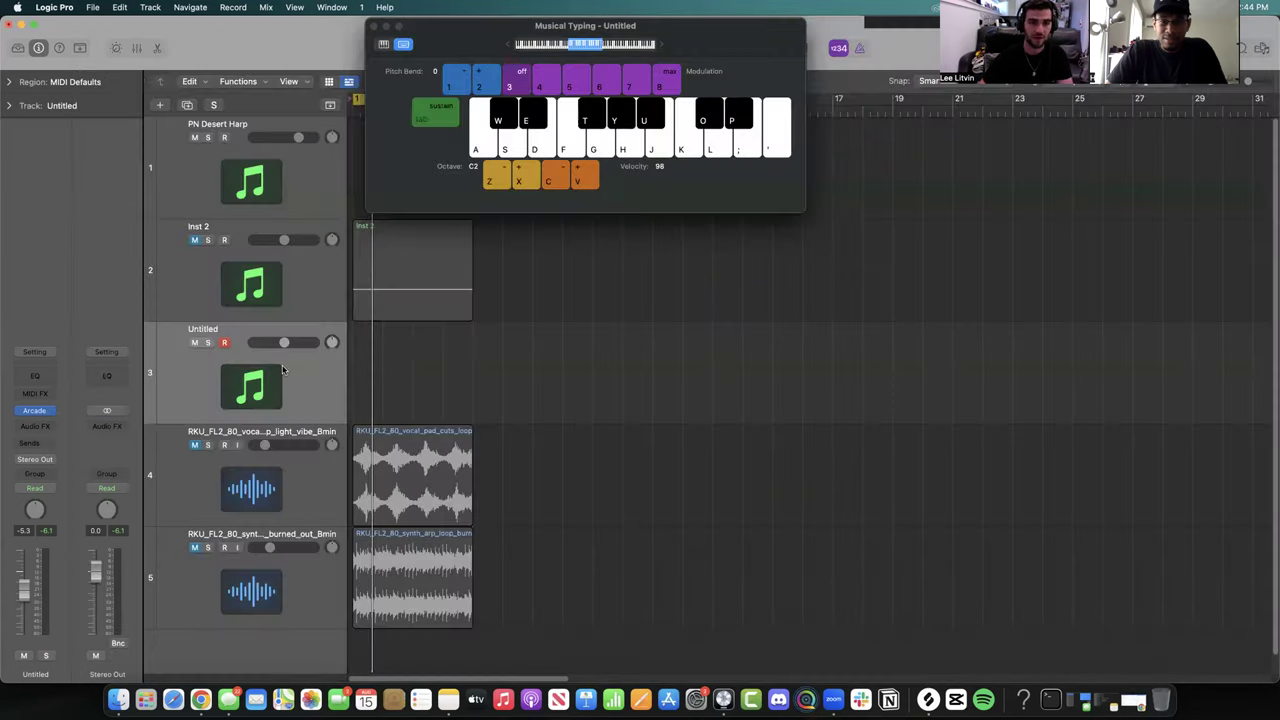
- Unmute the Inst 2 and synth arp loop tracks, and move the synth arp track above the vocal pad track
left_click(194, 240)
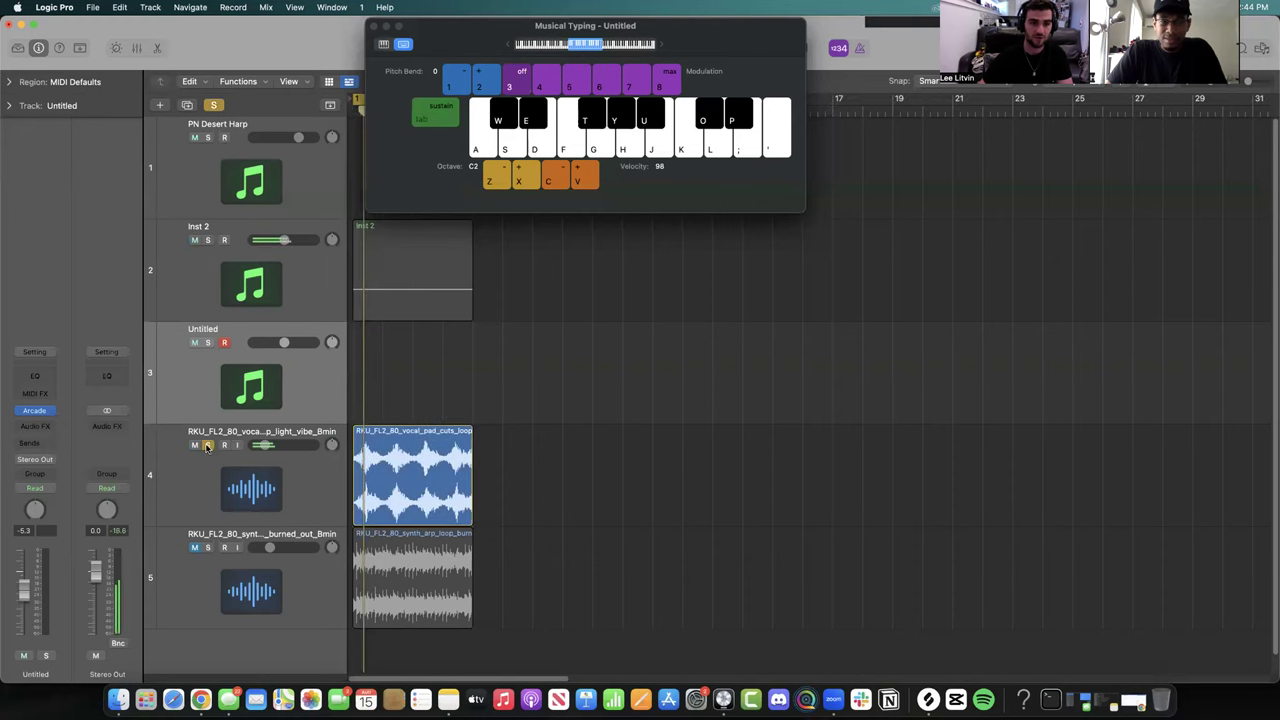
left_click(195, 548)
left_click_drag(235, 578, 233, 456)
left_click(261, 370)
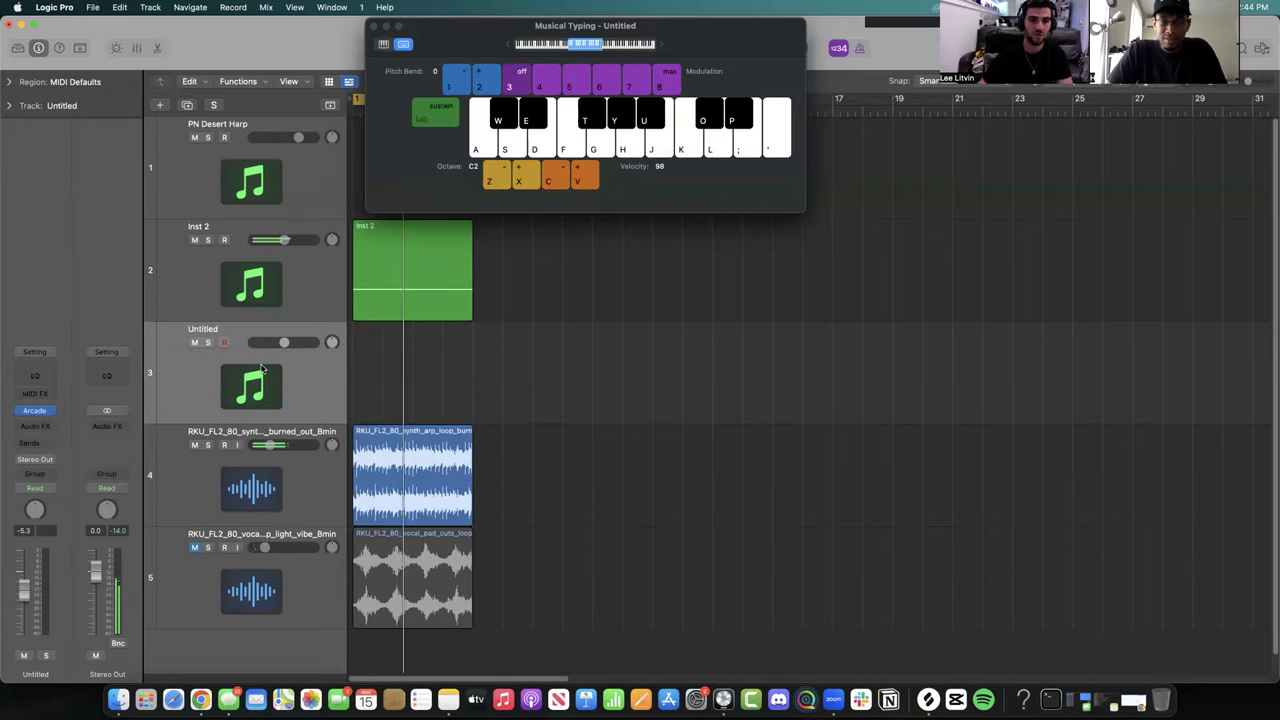
- Rehearse a vocal chop pattern on the Untitled sampler track with Musical Typing, against the loops and on its own
key("a")
key("a")
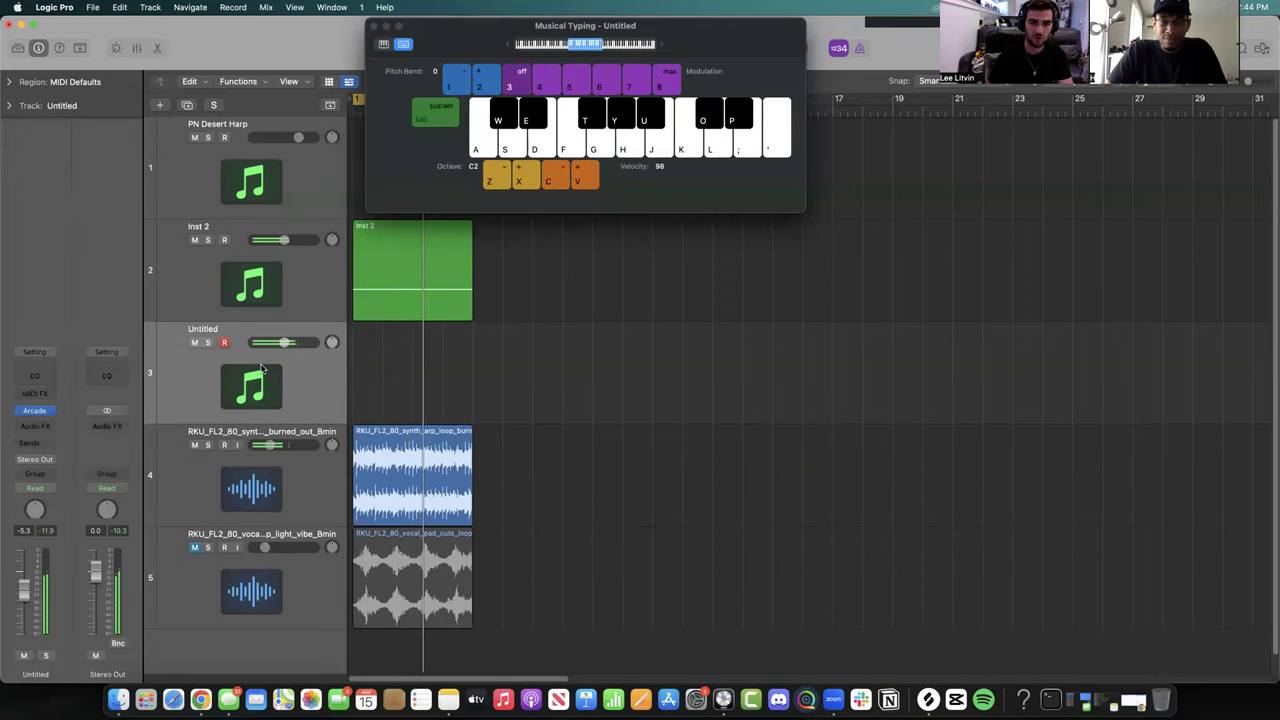
key("a")
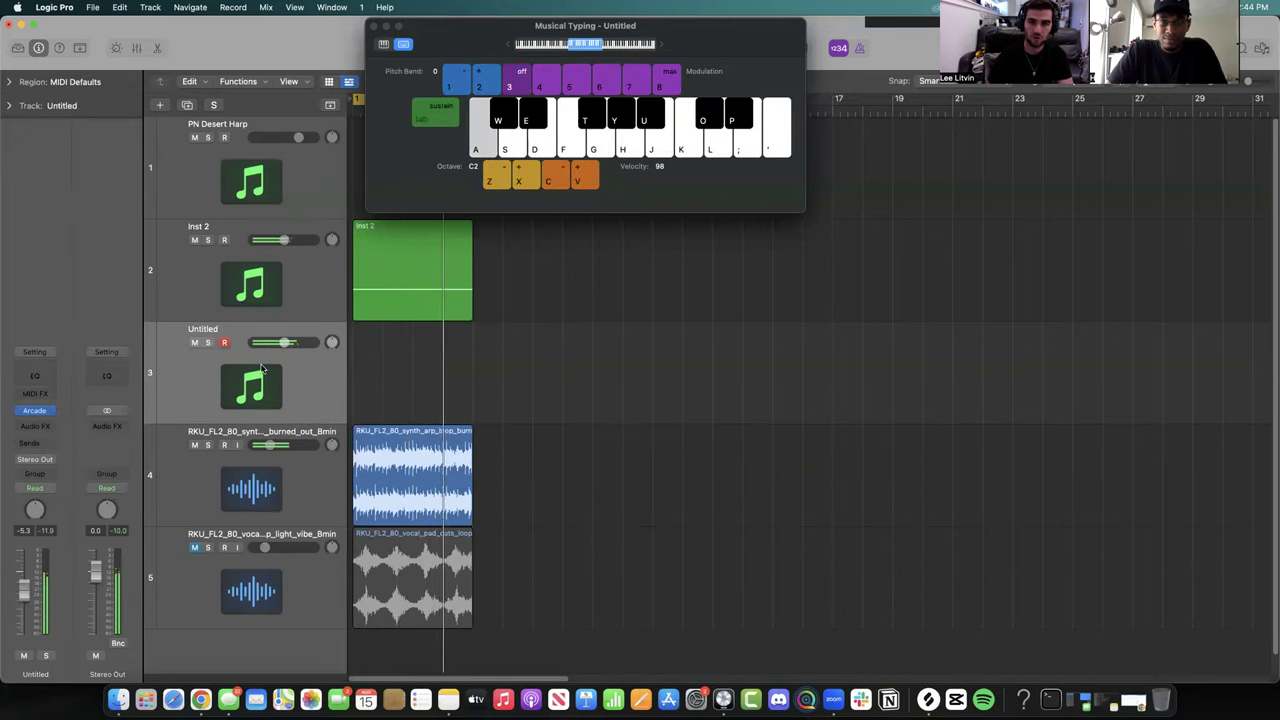
key("a")
key("h")
key("a")
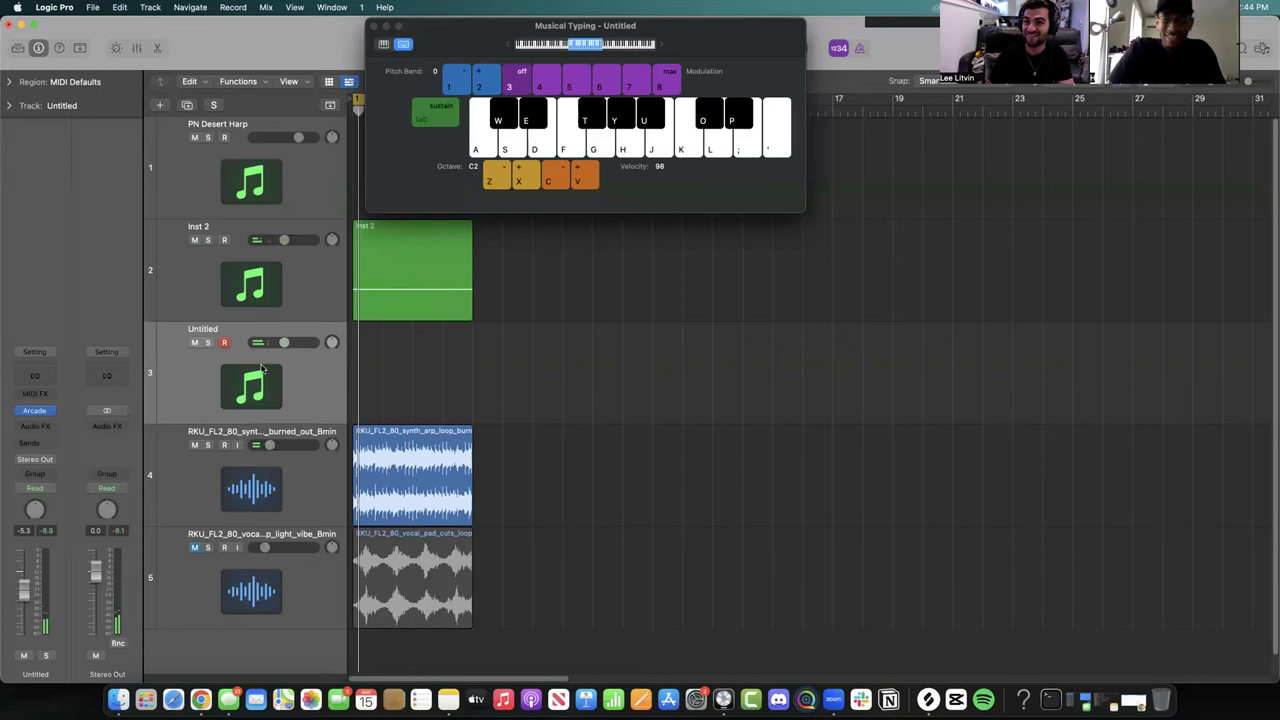
key("h")
key("a")
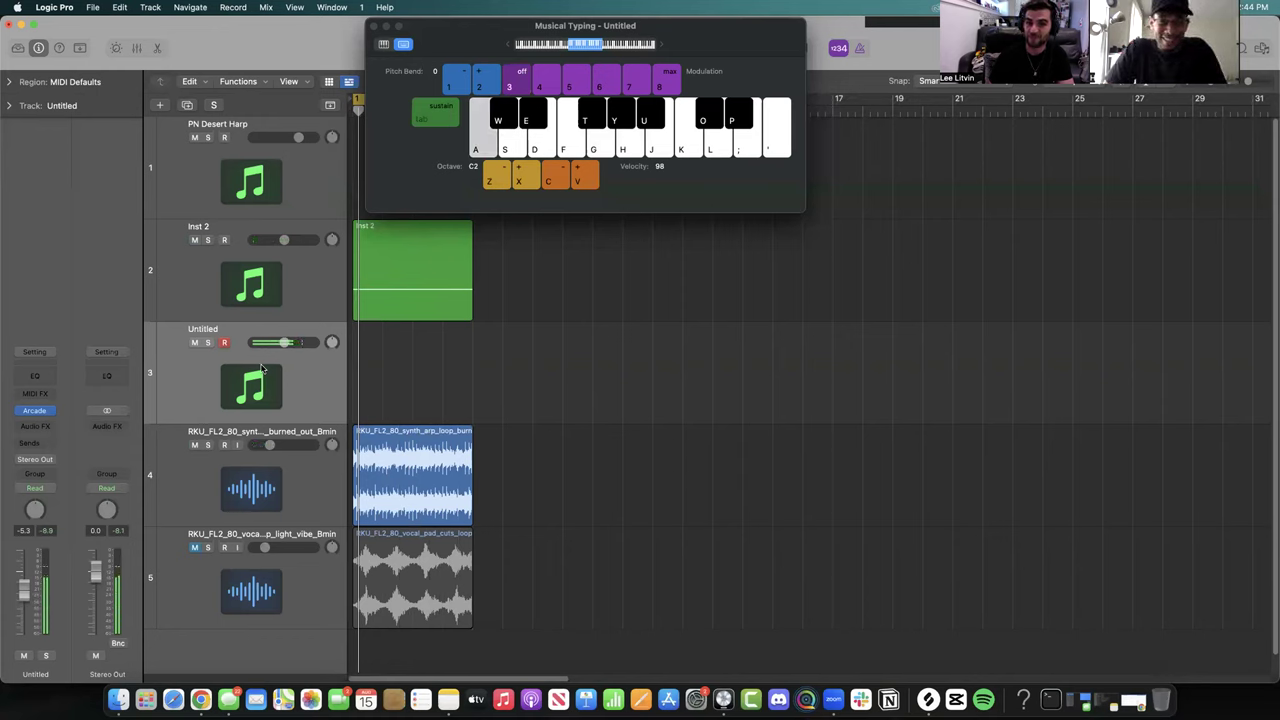
key("g")
key("a")
key("a")
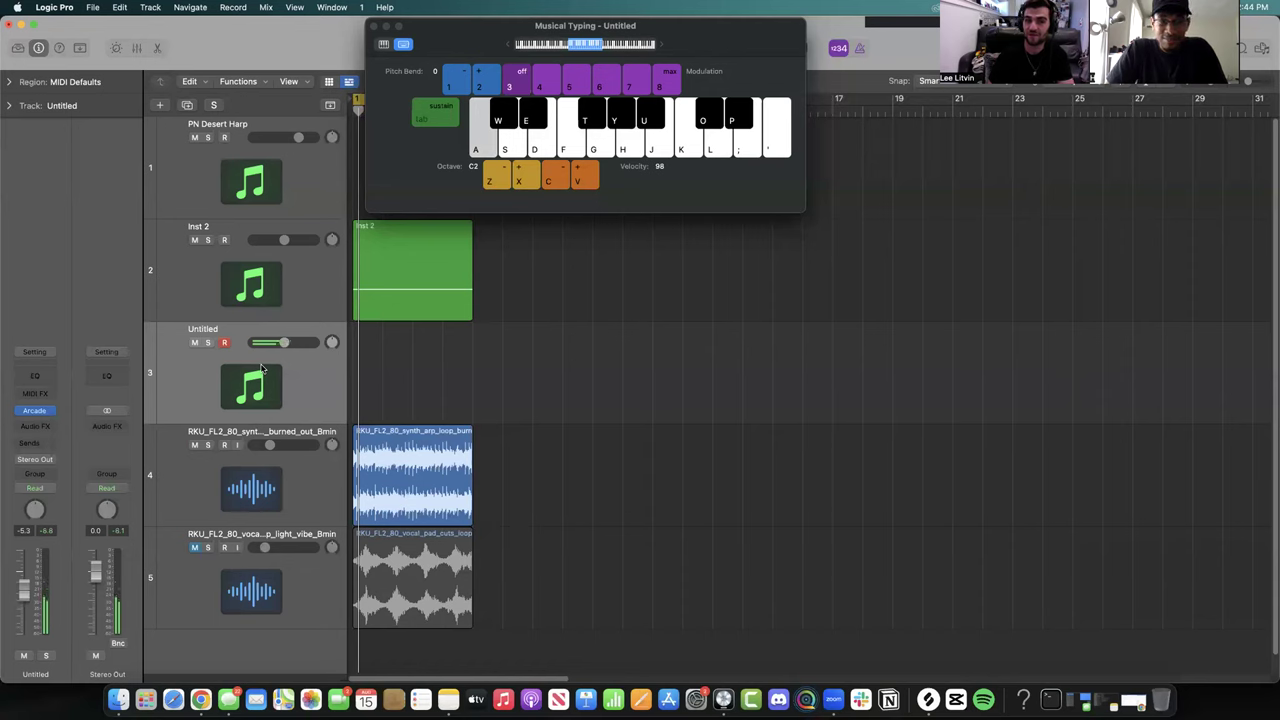
key("g")
key("a")
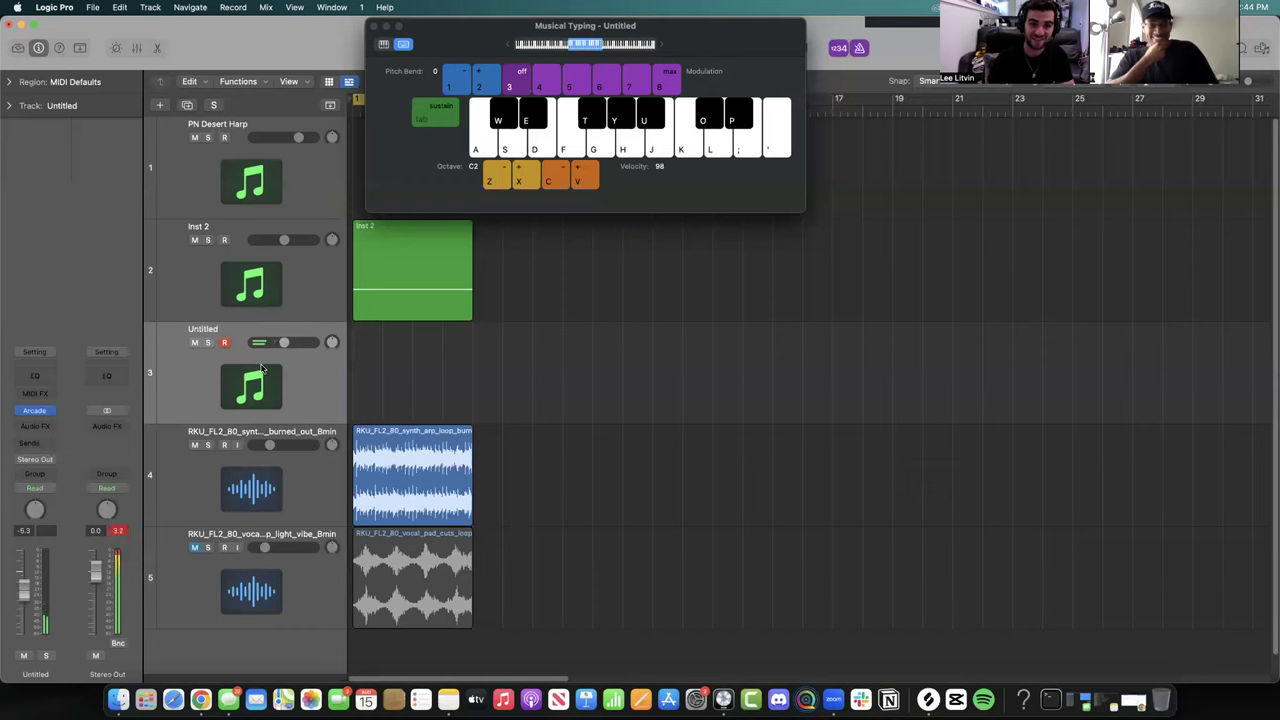
- Record a four-bar vocal chop pattern on the Untitled sampler track with Musical Typing, mostly repeating the C2 slice
key("r")
key("a")
key("a")
key("a")
key("a")
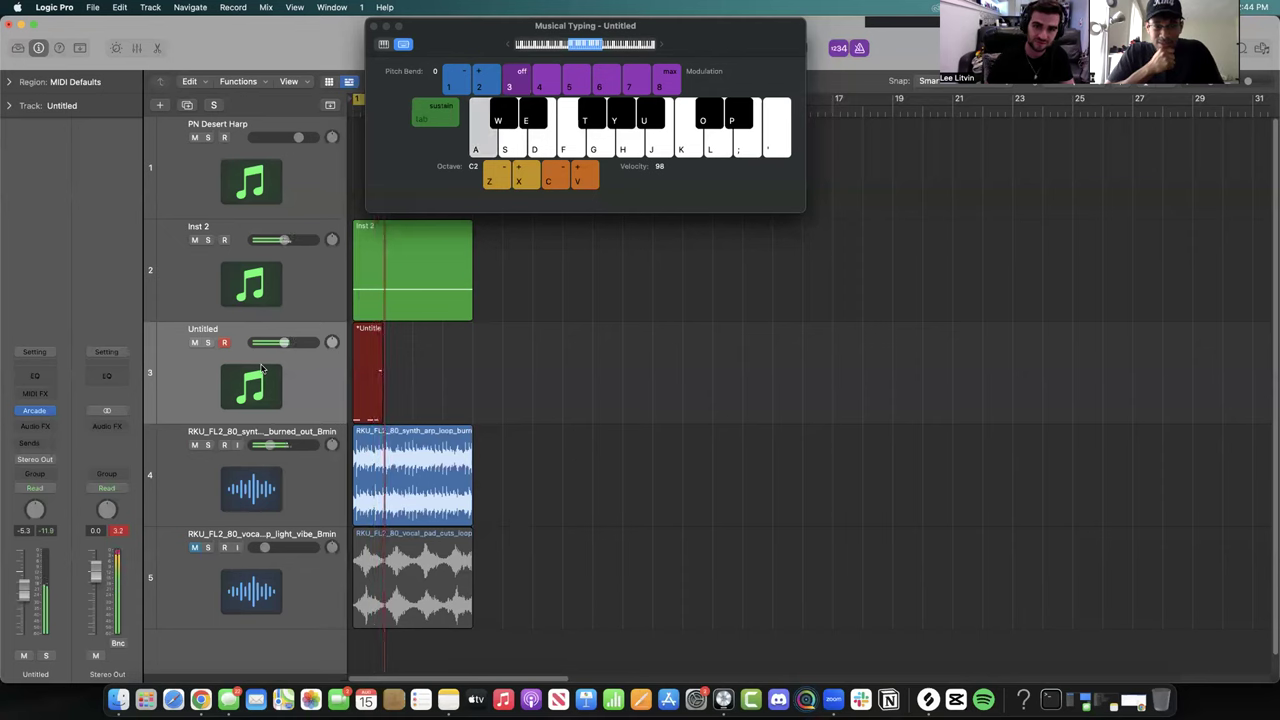
key("h")
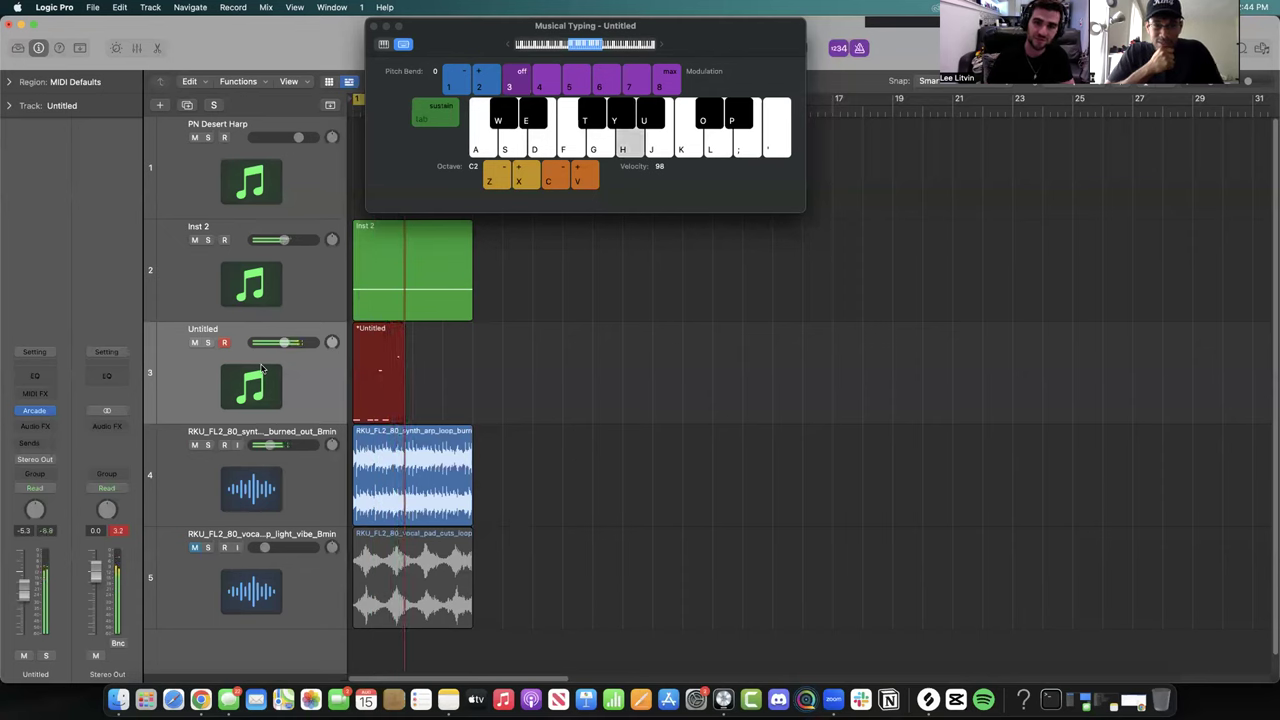
key("j")
key("a")
key("a")
key("g")
key("a")
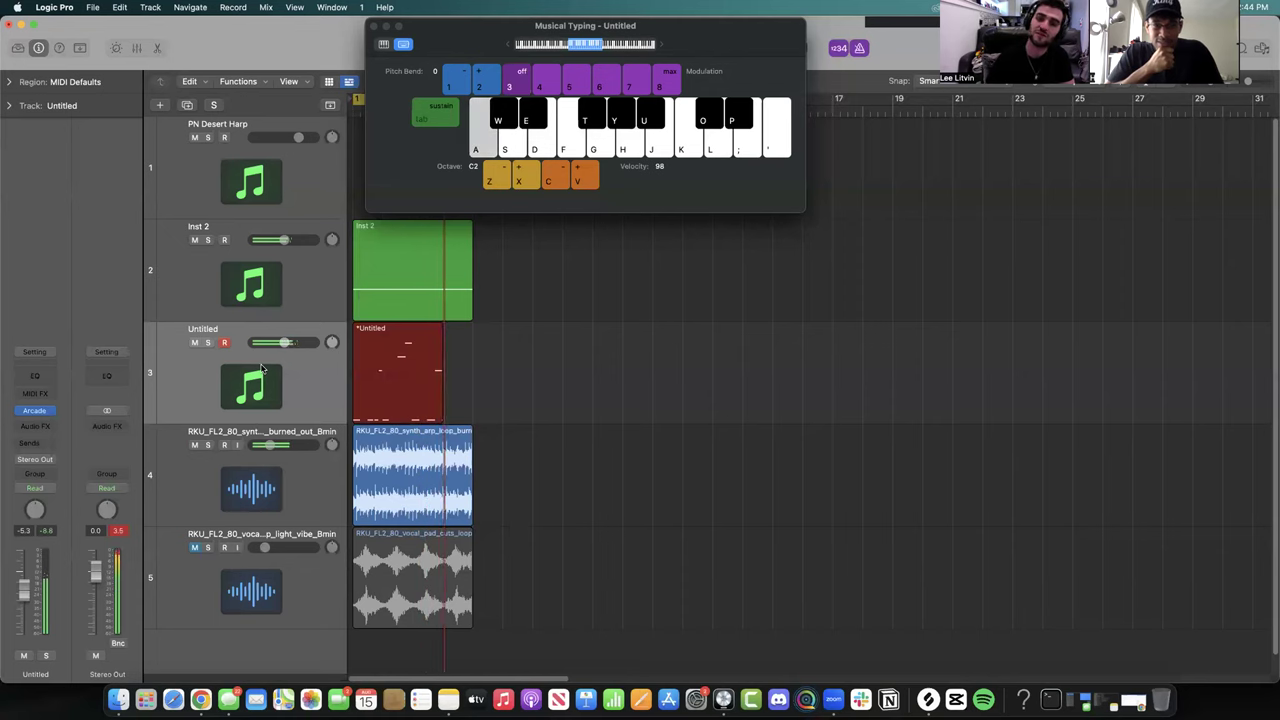
key("a")
key("d")
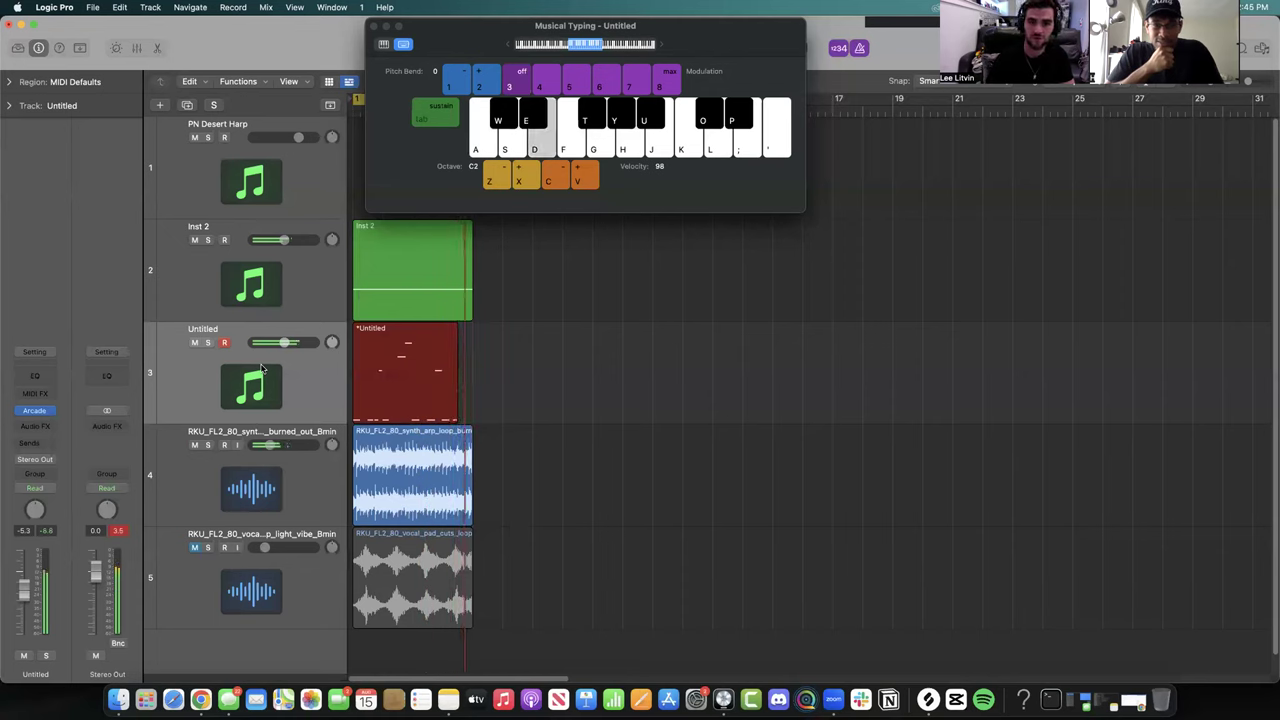
key("space")
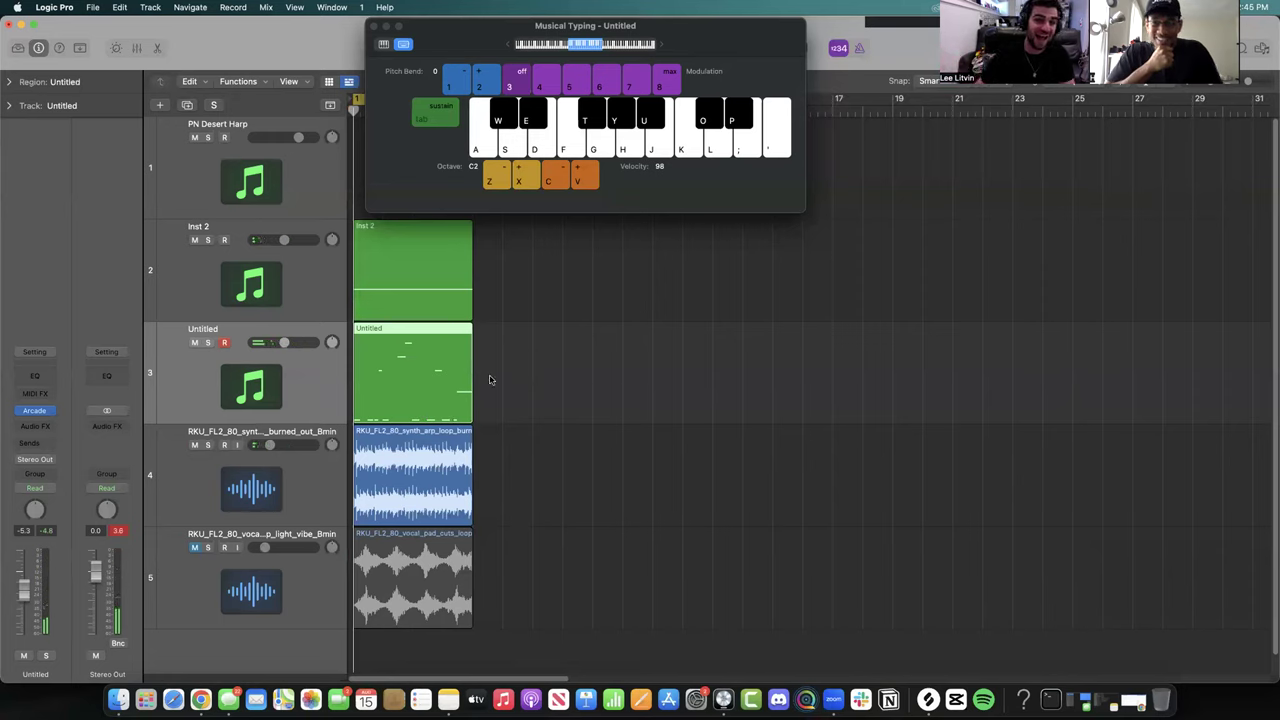
- Close Musical Typing and delete the muted vocal pad loop together with its audio track
left_click(372, 27)
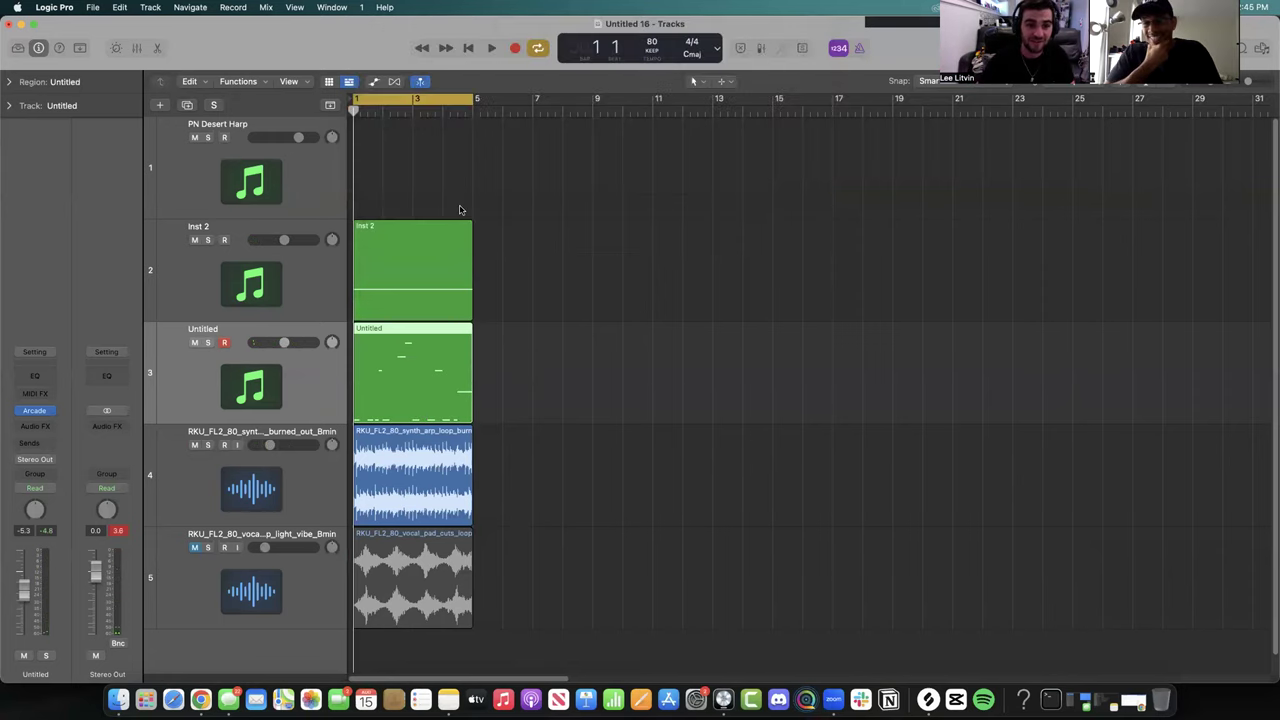
left_click(279, 609)
key("Delete")
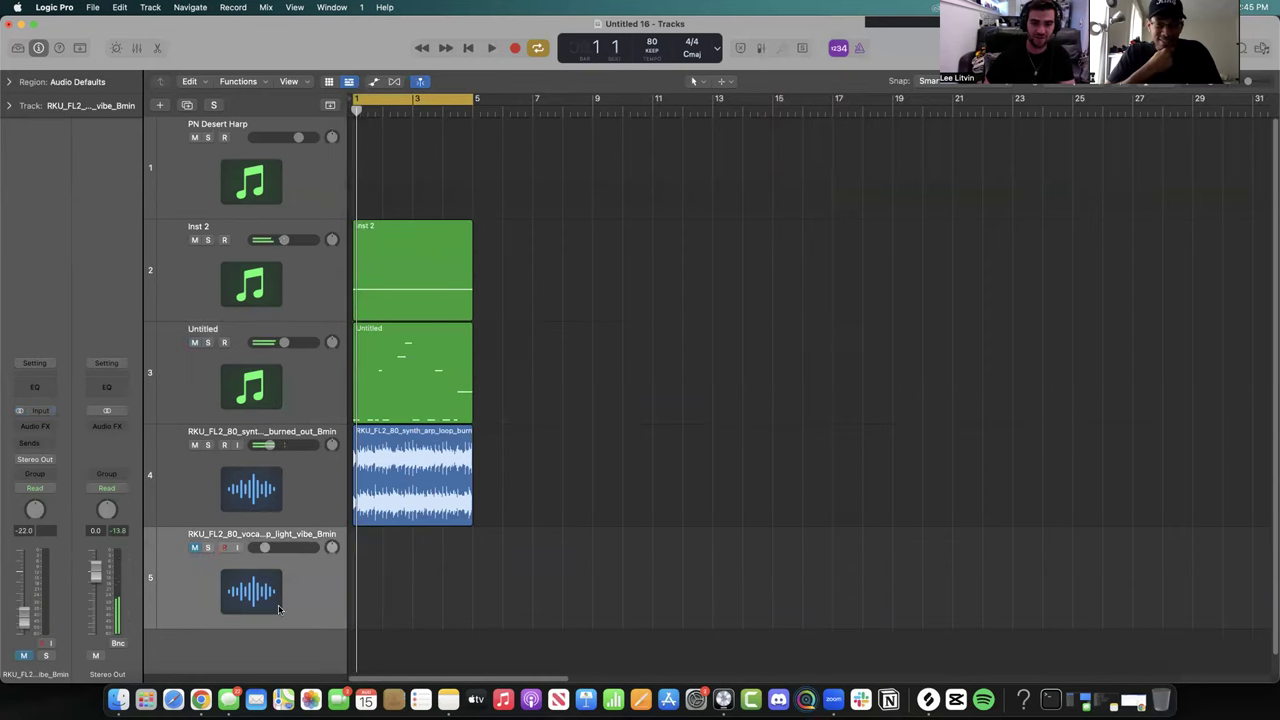
key("Delete")
- Play the beat, lower the Untitled sampler track to about -11.4 dB, and compare the mix with Inst 2 muted and unmuted
key("space")
left_click(620, 400)
left_click_drag(285, 342, 276, 342)
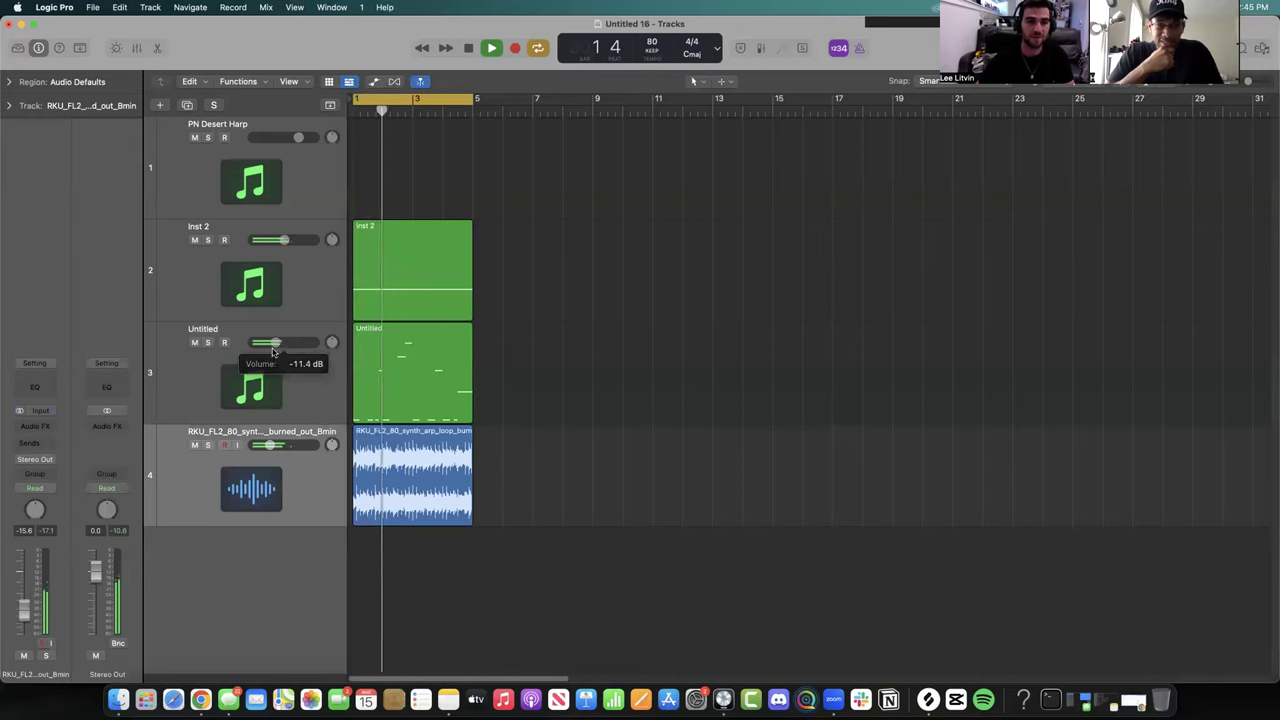
left_click(195, 240)
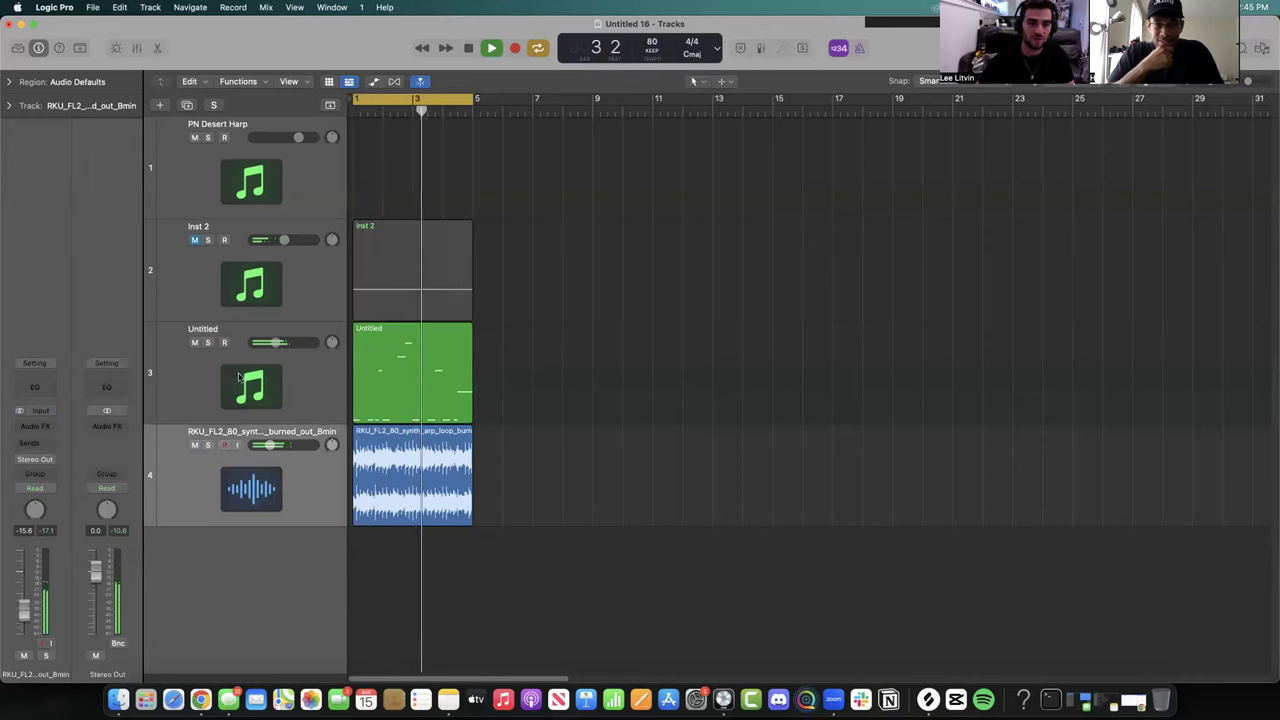
left_click(195, 240)
- Solo Inst 2 and the Untitled sampler track, raise Inst 2's volume, and lower the sampler track to about -15.6 dB
left_click(207, 240)
left_click_drag(284, 240, 291, 240)
left_click(207, 342)
left_click_drag(275, 342, 270, 342)
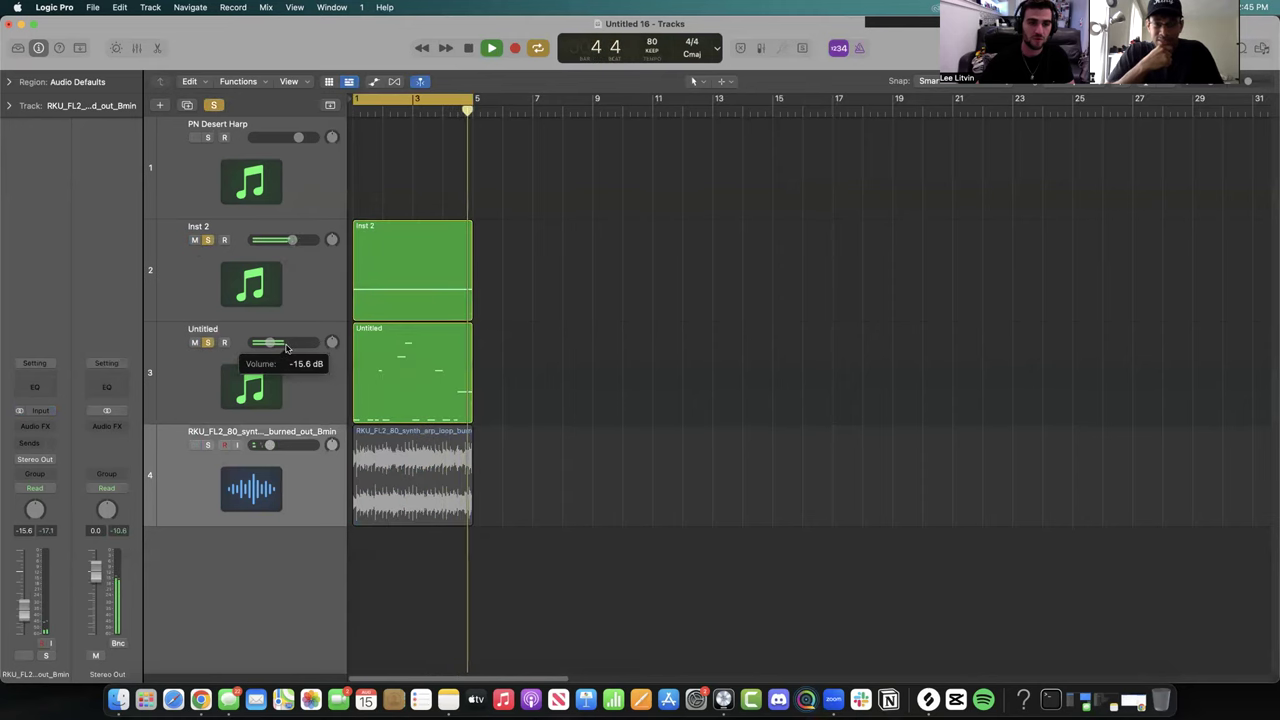
- Add the synth arp loop track to the solo, lower it to -16.4 dB, and clear all solos
left_click(207, 445)
left_click_drag(270, 445, 268, 445)
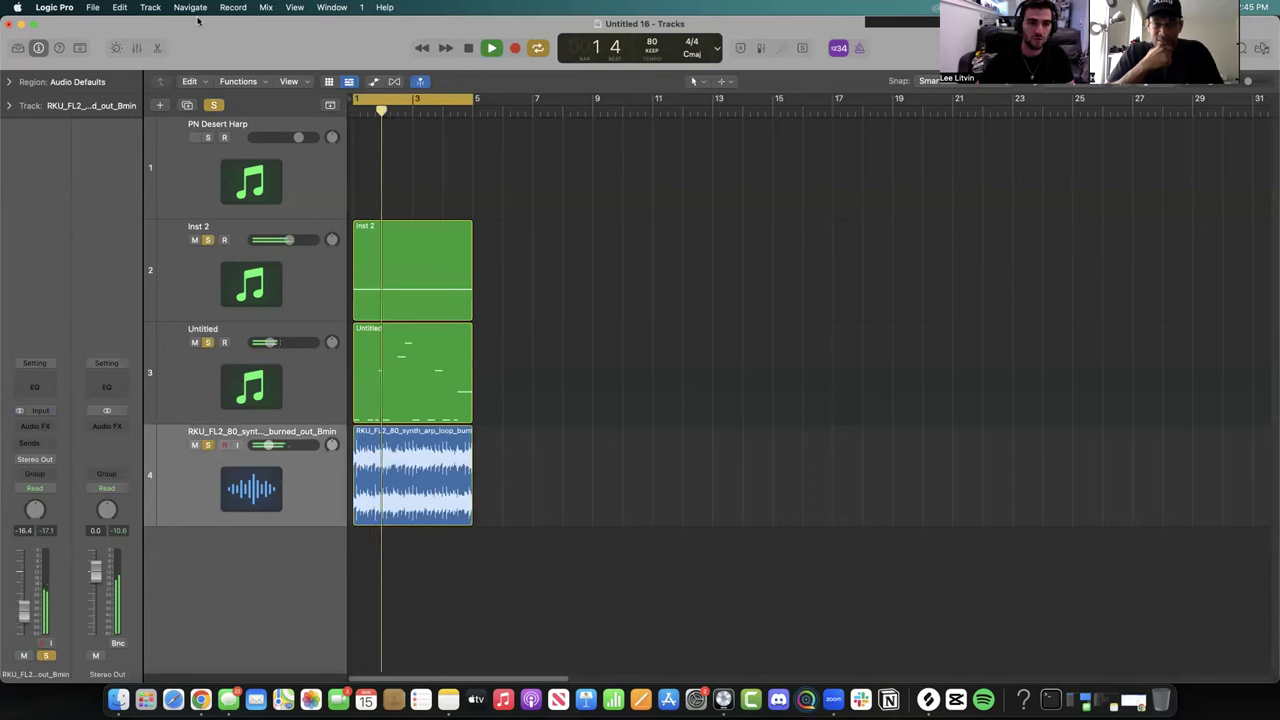
left_click(213, 105)
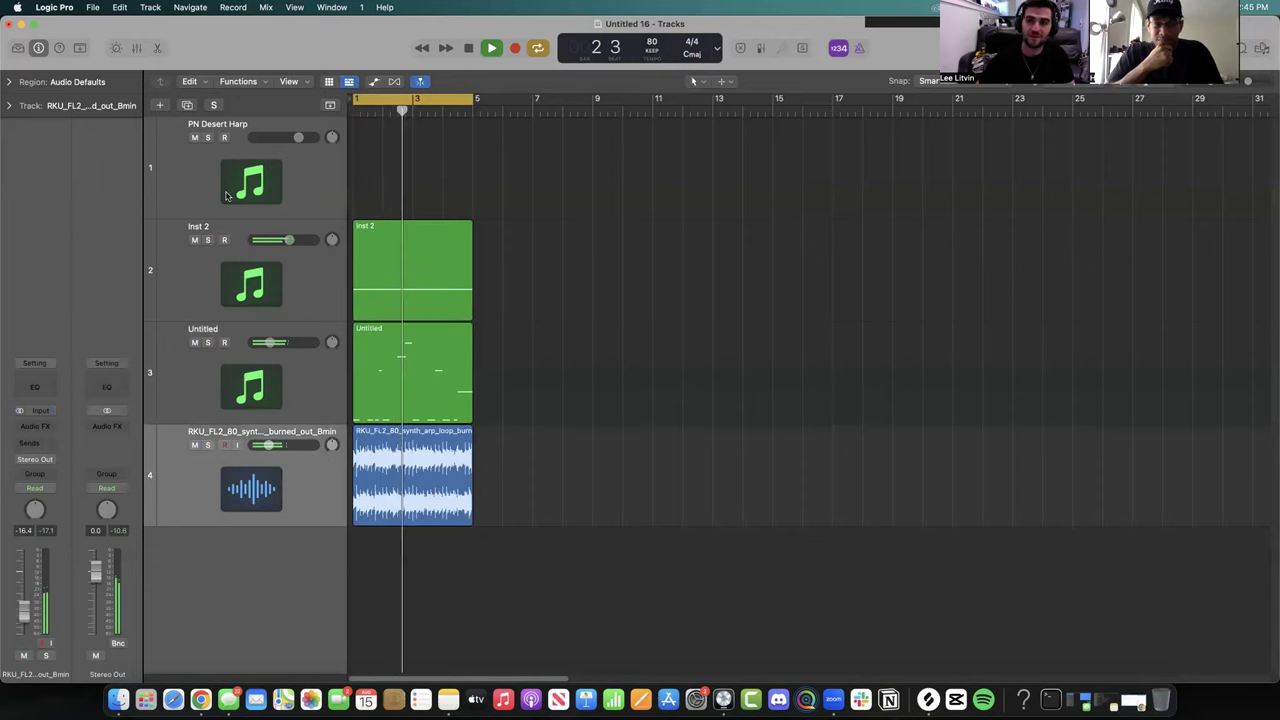
- Insert the Xfer Records Cthulhu MIDI effect on the PN Desert Harp track
left_click(186, 182)
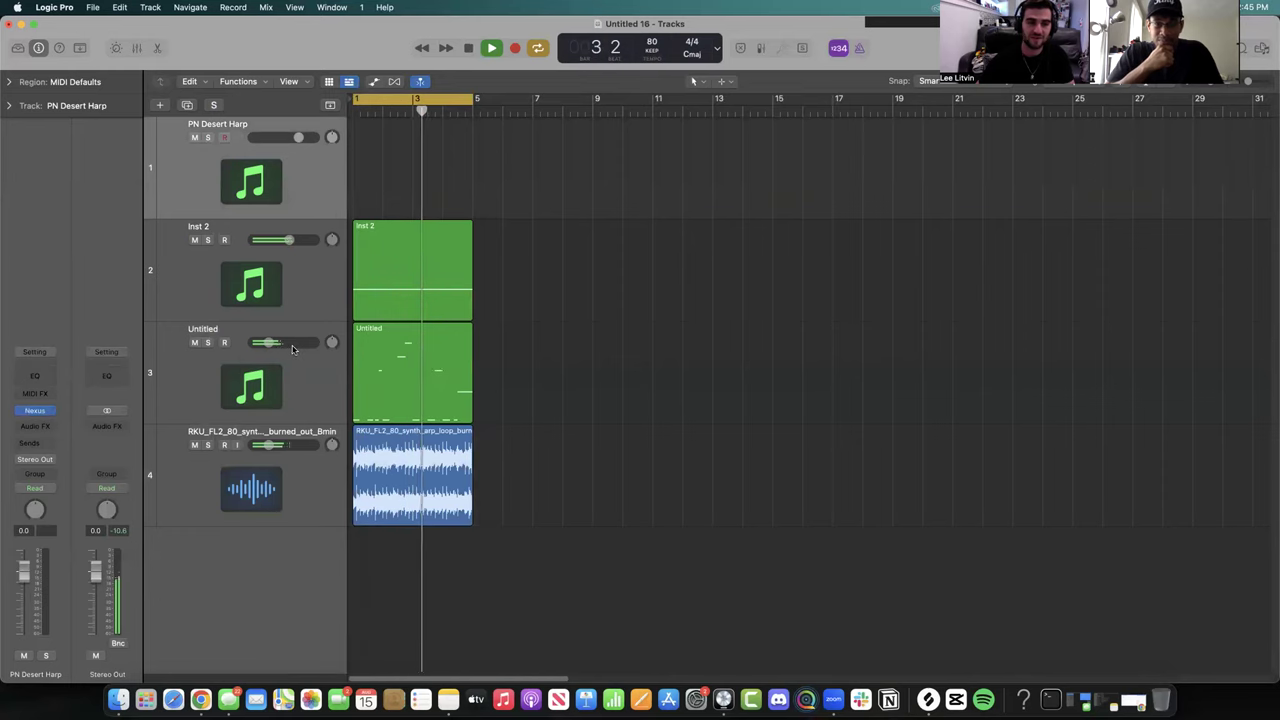
left_click(37, 394)
left_click(62, 385)
left_click(37, 394)
left_click(174, 558)
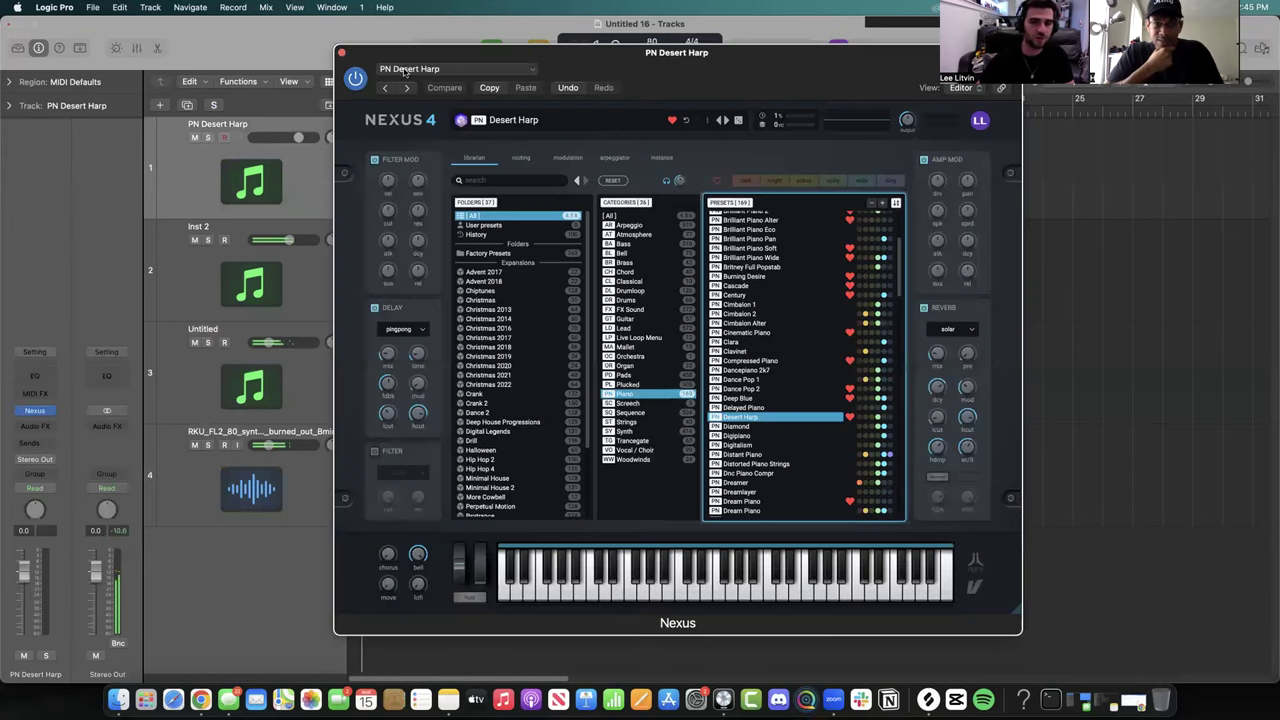
key("super+w")
left_click(35, 393)
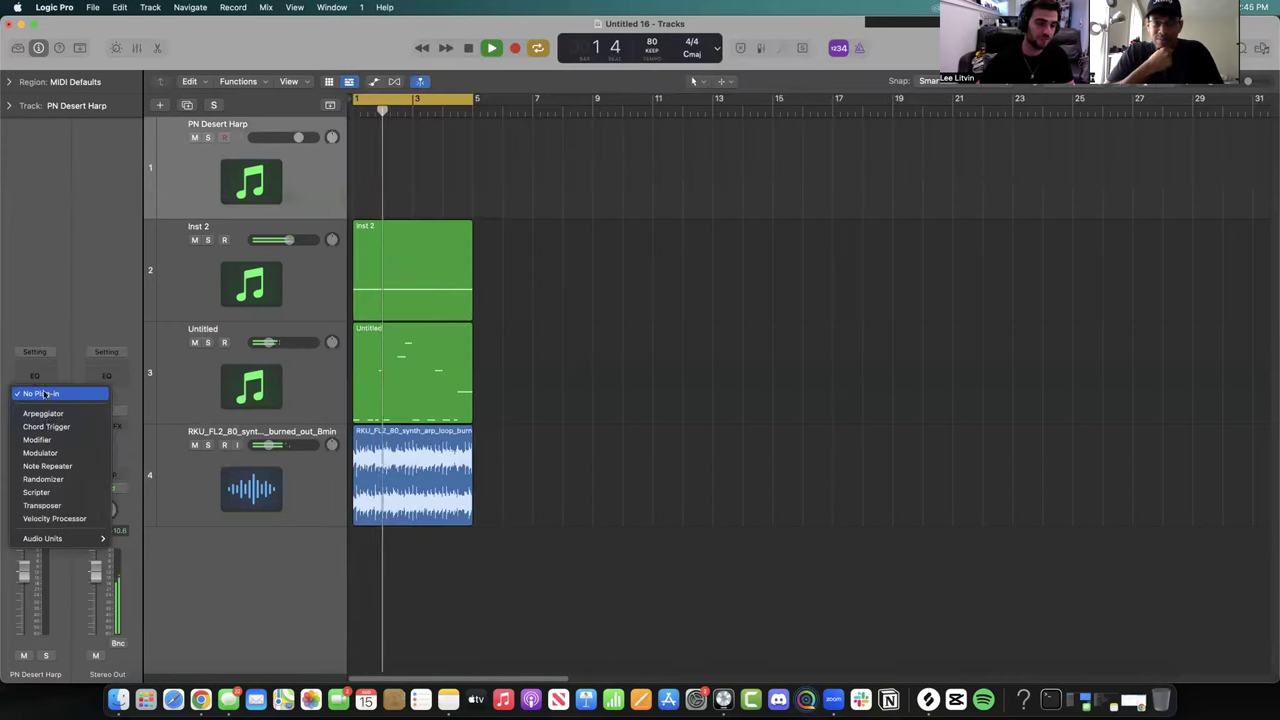
mouse_move(61, 542)
mouse_move(137, 564)
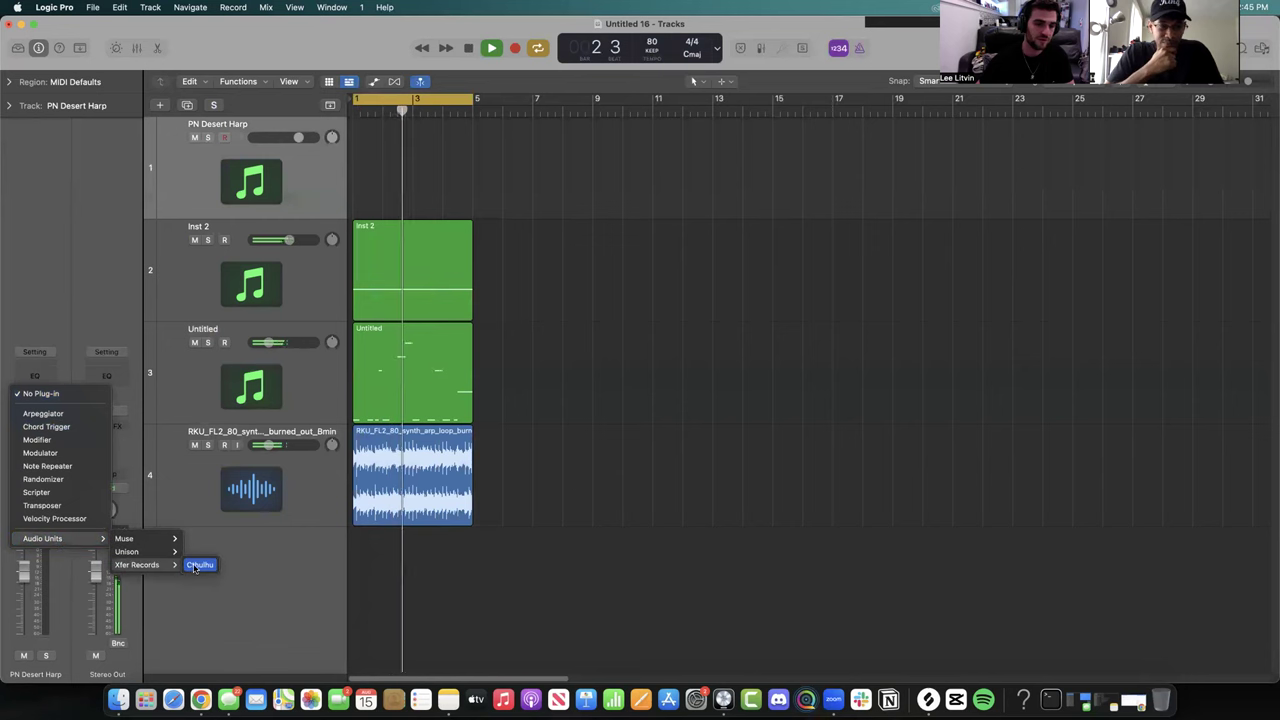
left_click(195, 564)
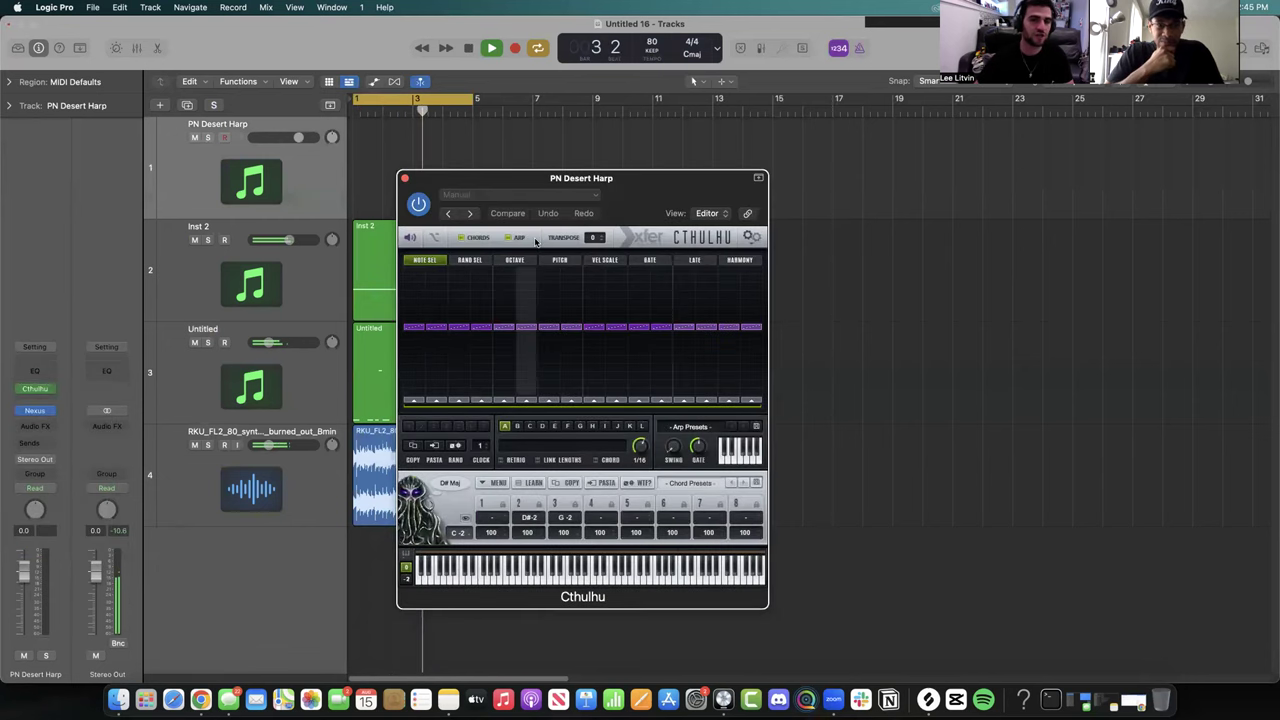
- Turn off Cthulhu's arpeggiator and load the Icon_Diatonic chord preset Bminor_D Major
left_click(714, 245)
left_click(690, 261)
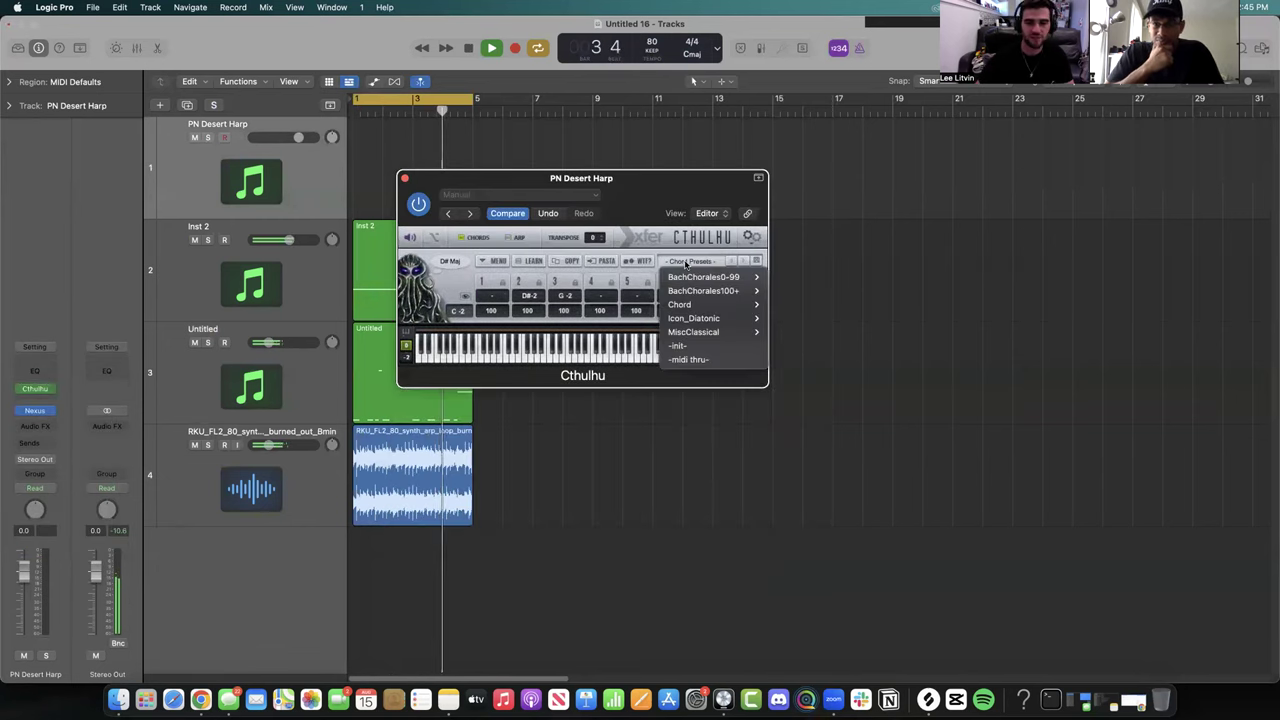
mouse_move(716, 305)
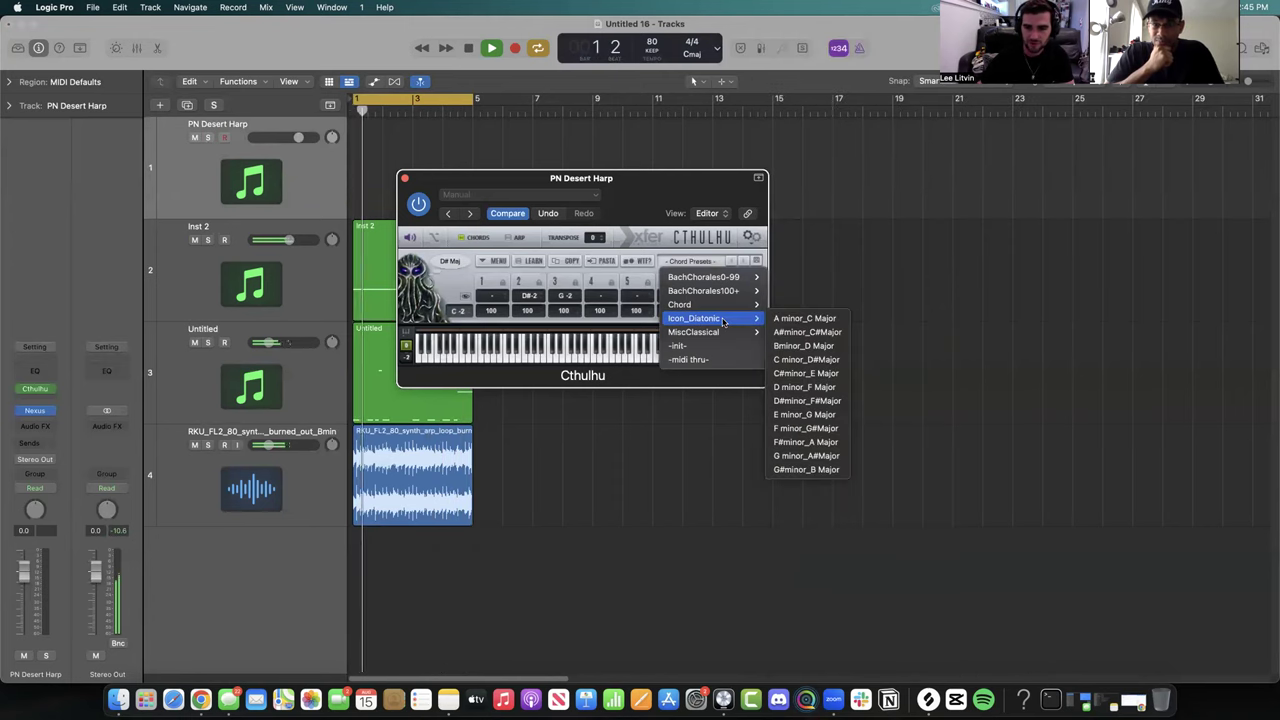
left_click(803, 345)
- Play Cthulhu chords with Musical Typing over the beat and lower the PN Desert Harp track to -13.6 dB
key("super+k")
key("g")
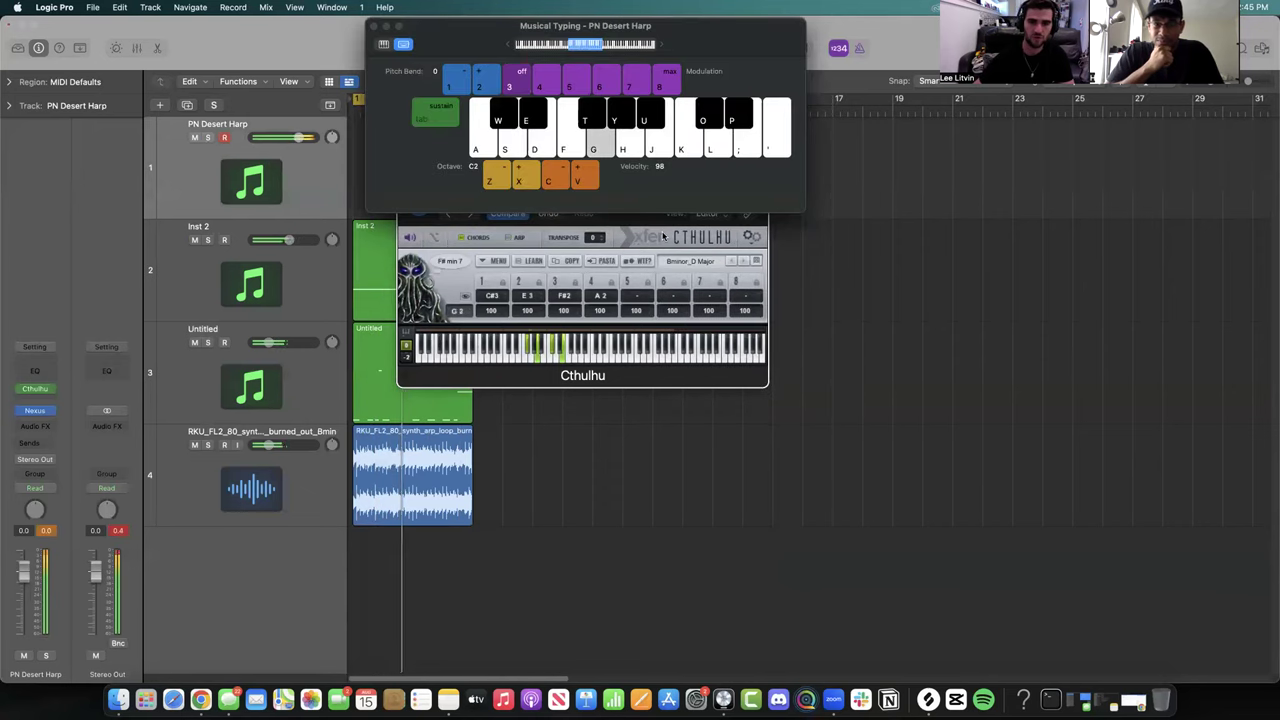
key("h")
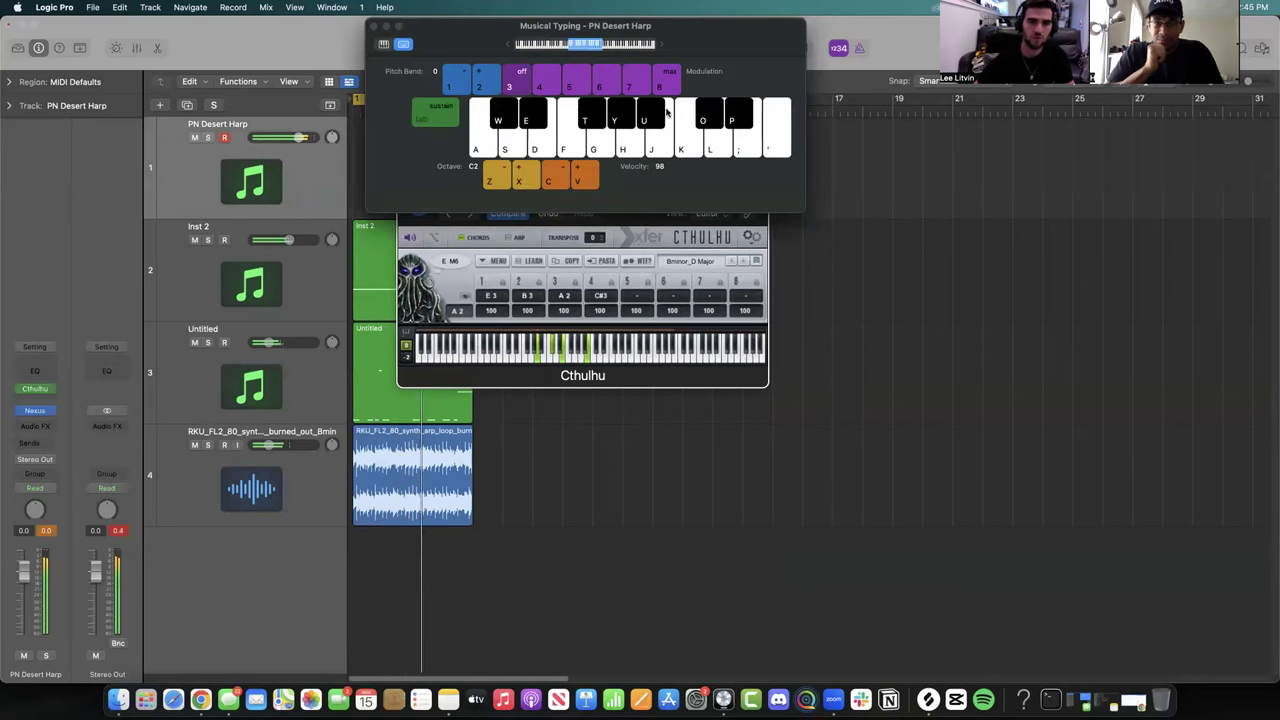
left_click_drag(437, 30, 733, 117)
mouse_move(298, 137)
left_mouse_down()
mouse_move(266, 137)
mouse_move(284, 140)
left_mouse_up()
key("g")
key("f")
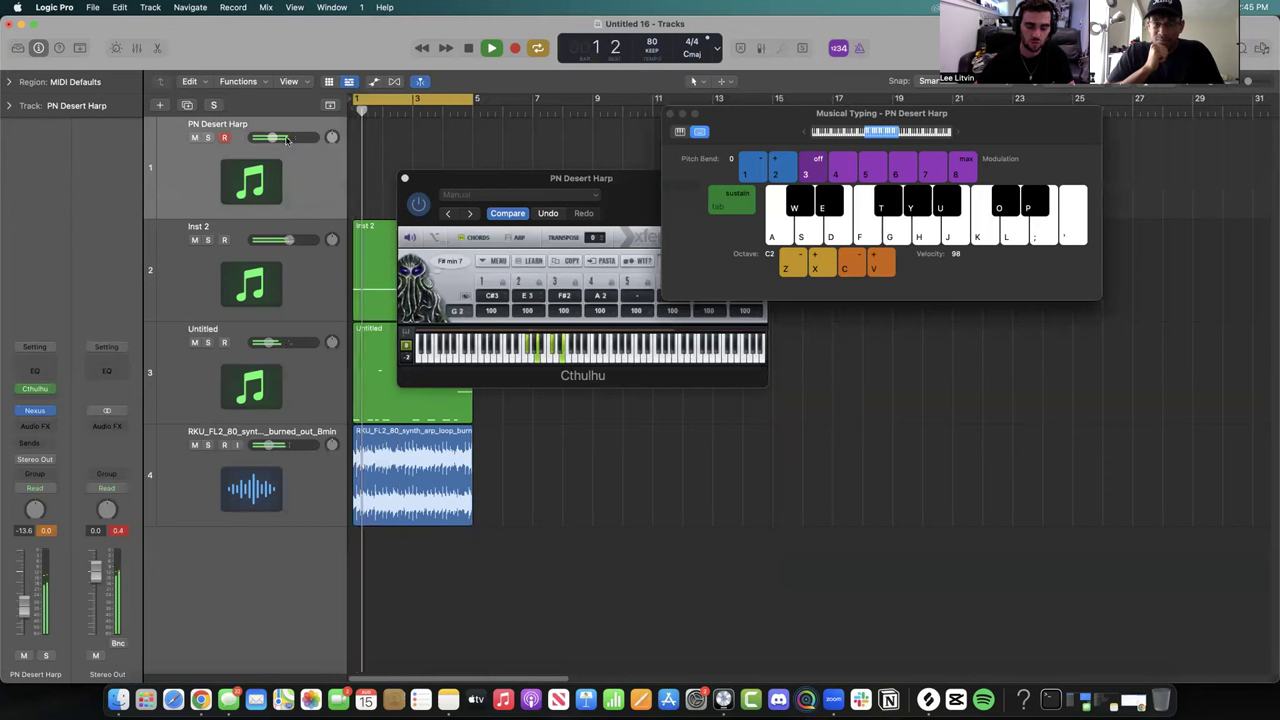
key("h")
- Stop playback and audition a sequence of Cthulhu chords on the Desert Harp sound alone
key("space")
key("g")
key("f")
key("d")
key("f")
key("g")
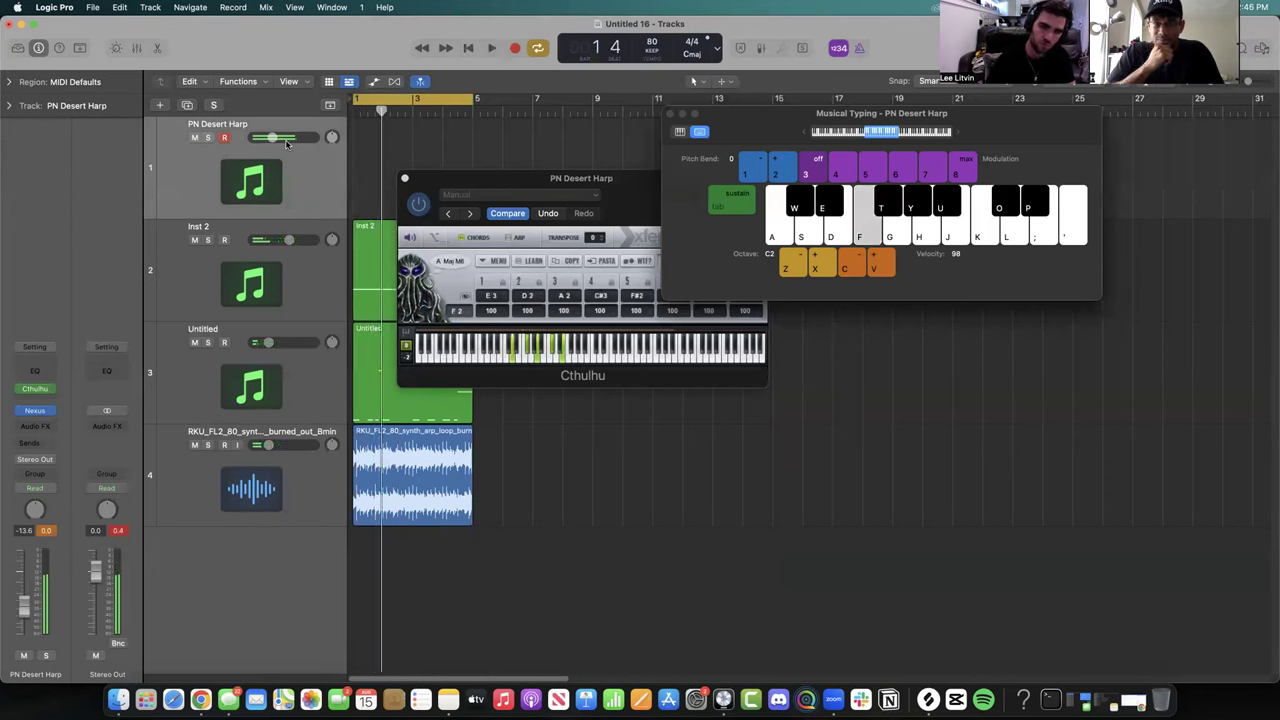
key("y")
key("u")
key("g")
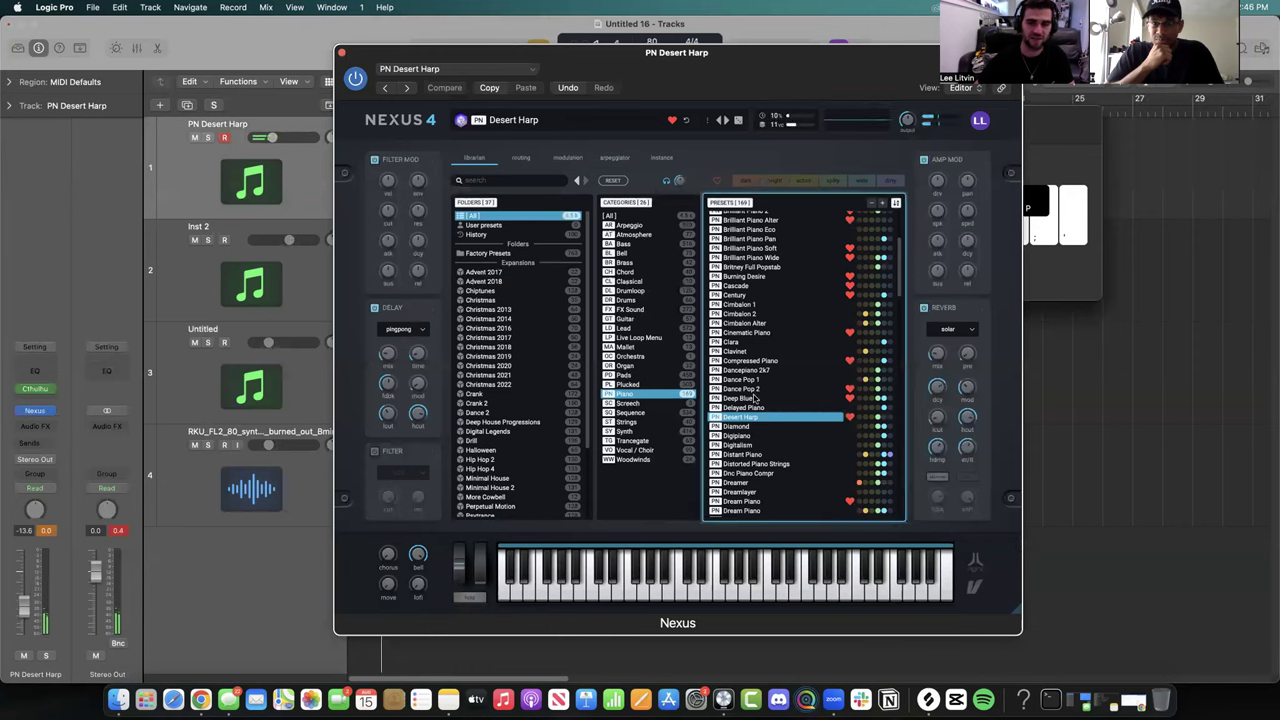
- Load the Nexus preset Ballad Grand Piano and audition its Cthulhu chords in lower octaves with Musical Typing
scroll(780, 320, "up", 2)
left_click(784, 226)
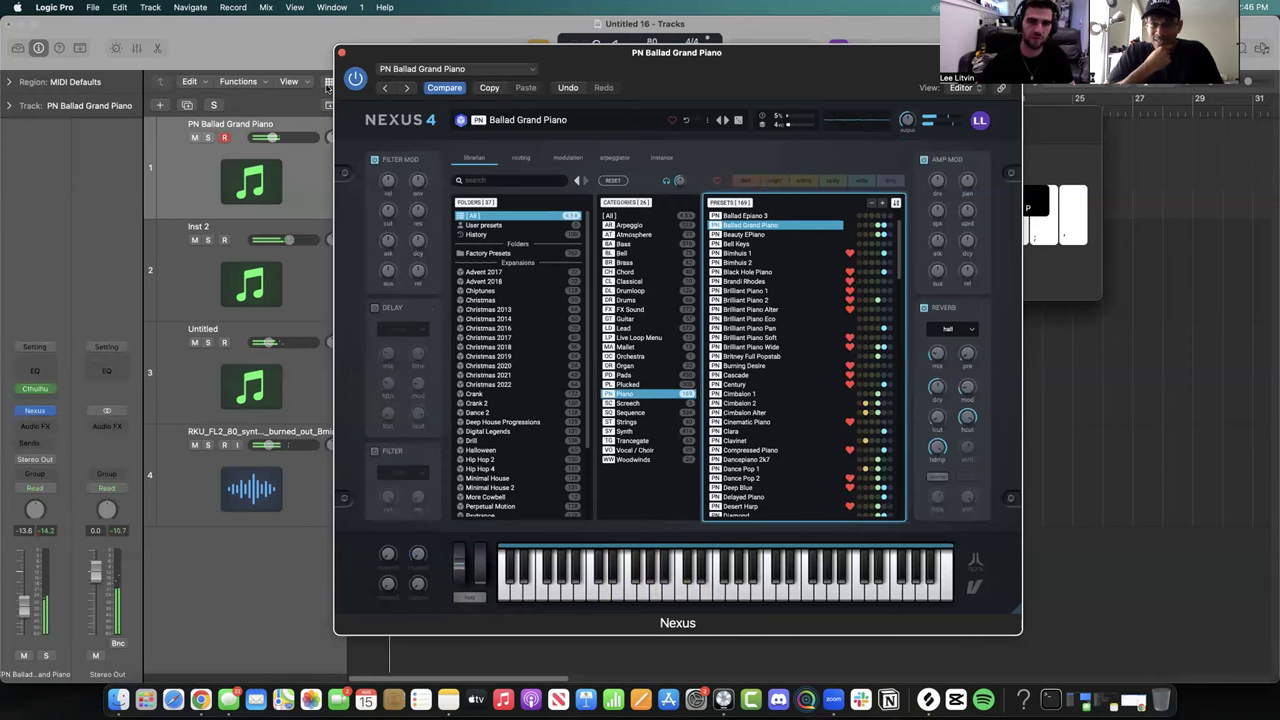
left_click(341, 53)
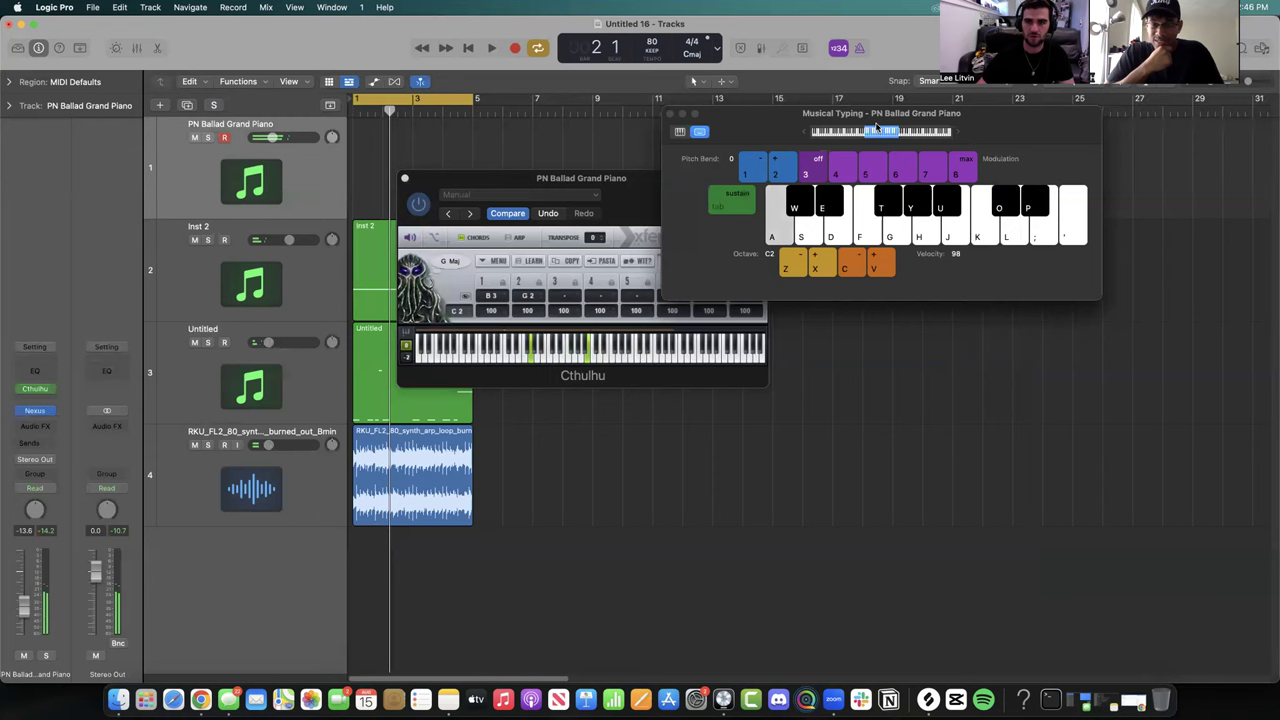
key("a")
key("d")
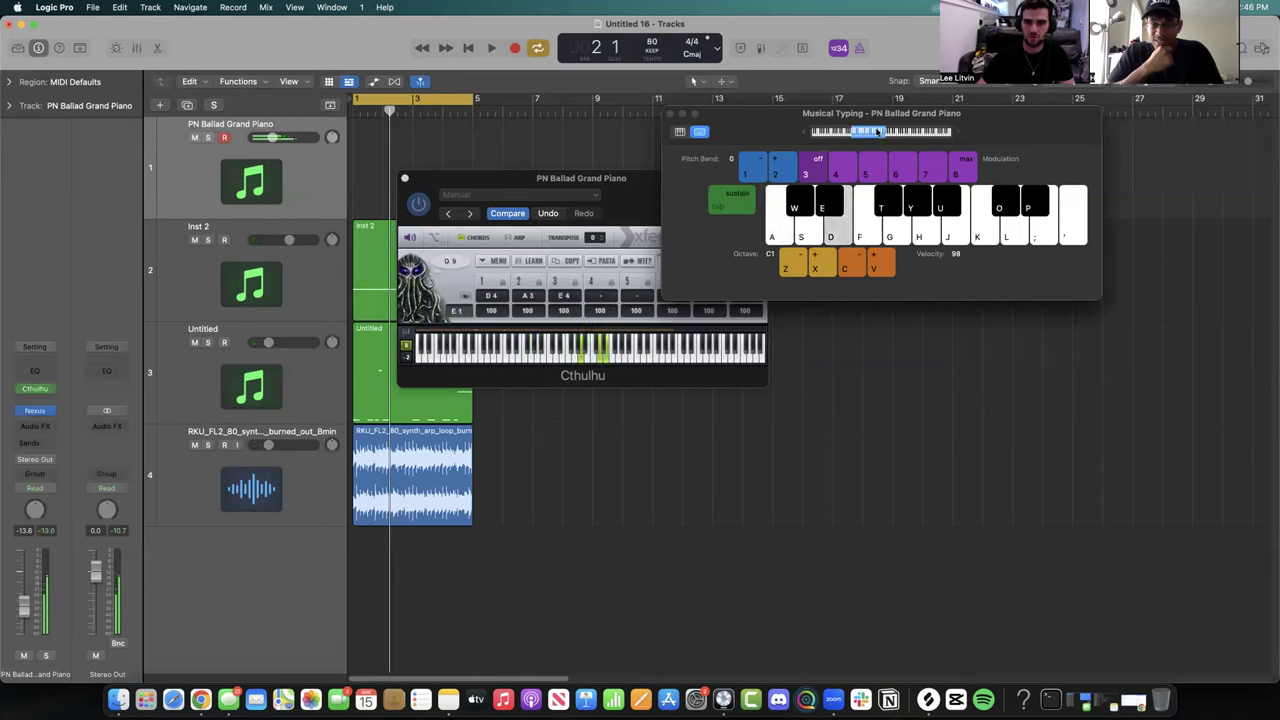
key("a")
key("d")
- Play octave C0 chords over the looping beat and set the PN Ballad Grand Piano track to -11.4 dB
key("space")
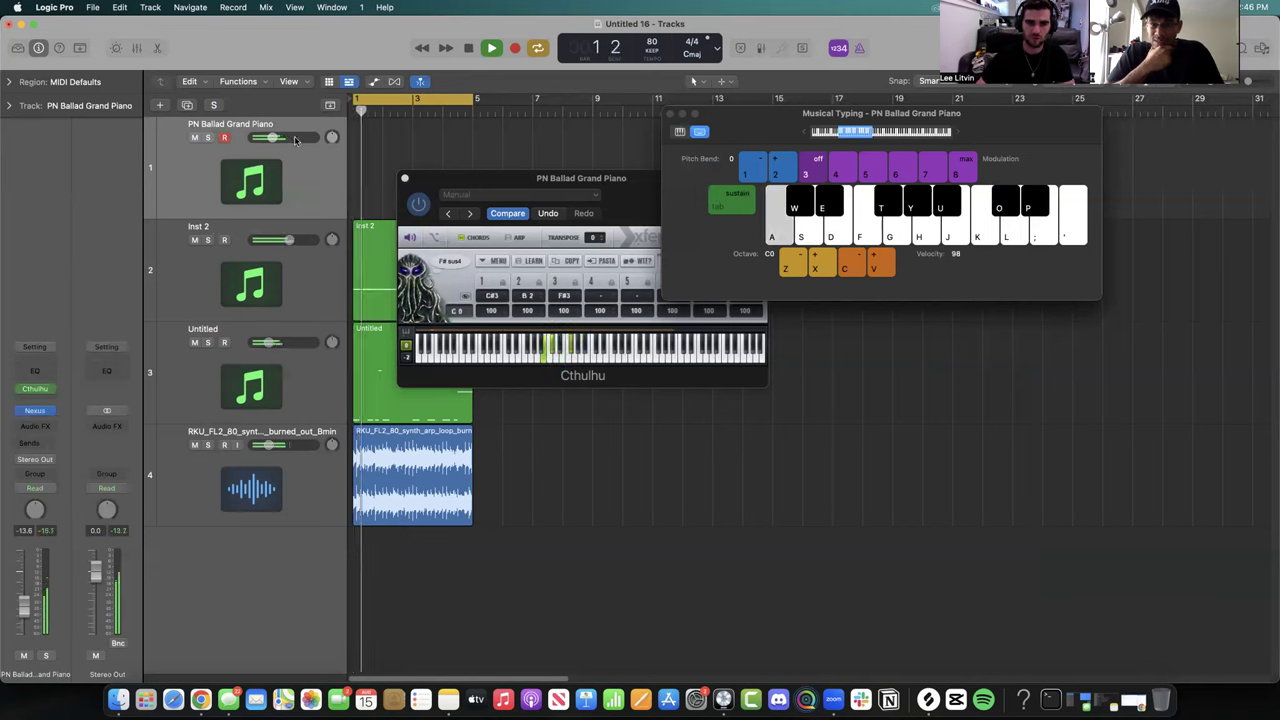
key("a")
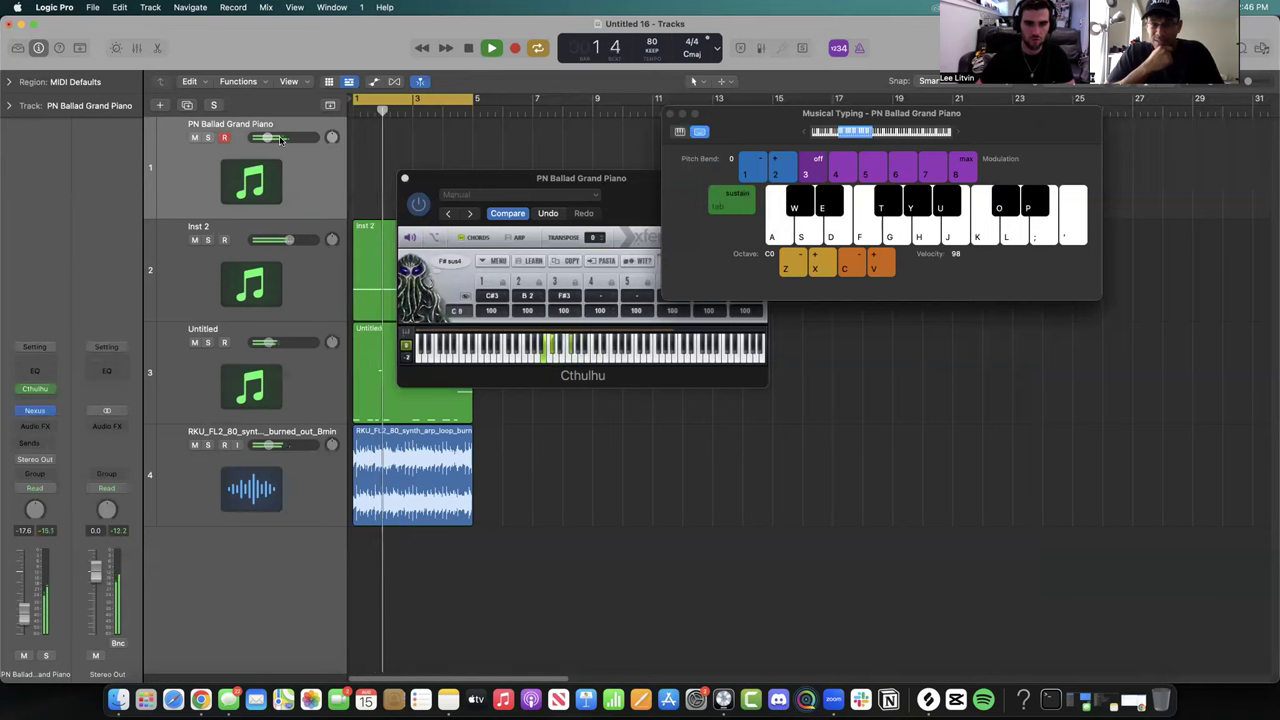
key("d")
left_click_drag(281, 139, 300, 139)
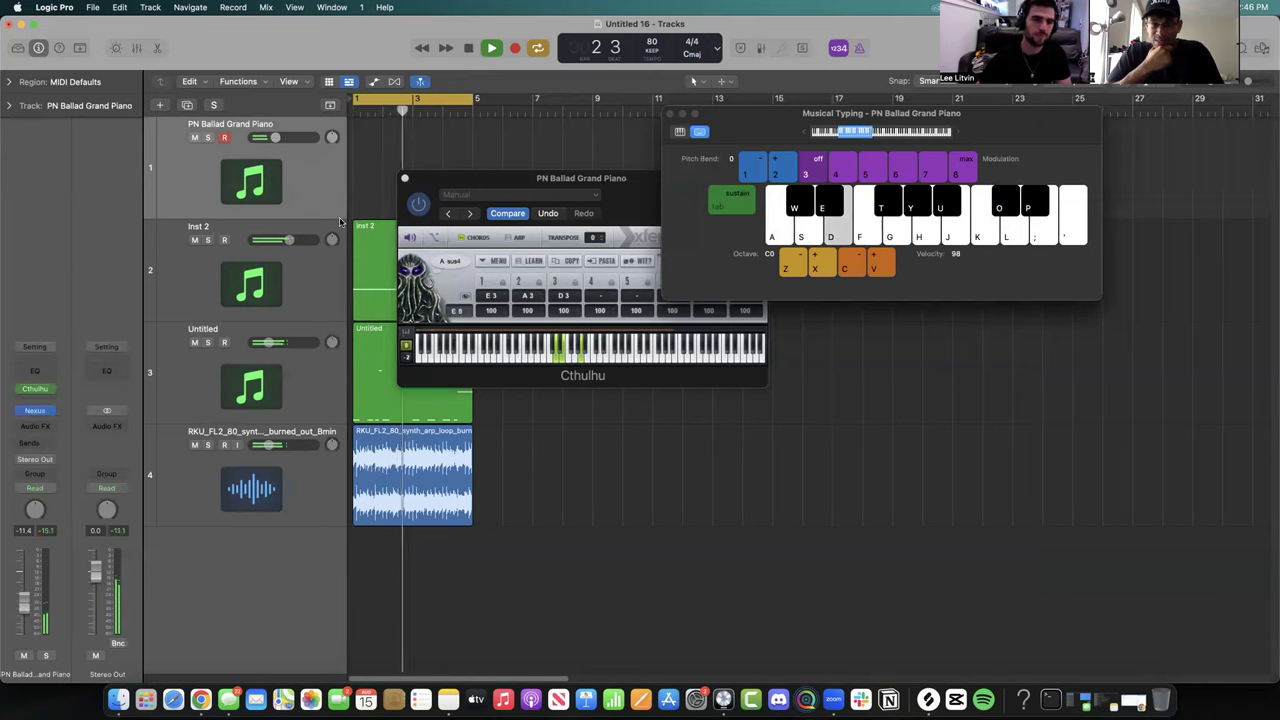
- Rehearse a Cthulhu chord progression on the Ballad Grand Piano over the looping beat, and stop playback
key("a")
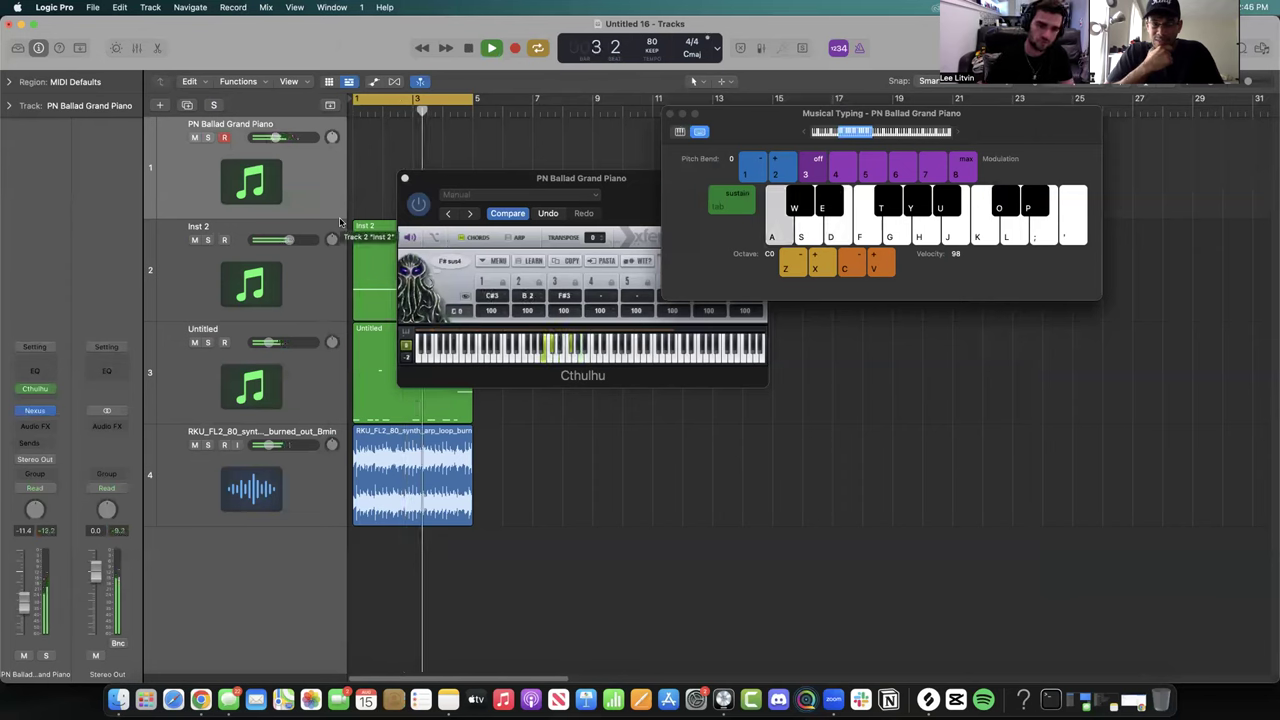
key("a")
key("s")
key("d")
key("f")
key("f")
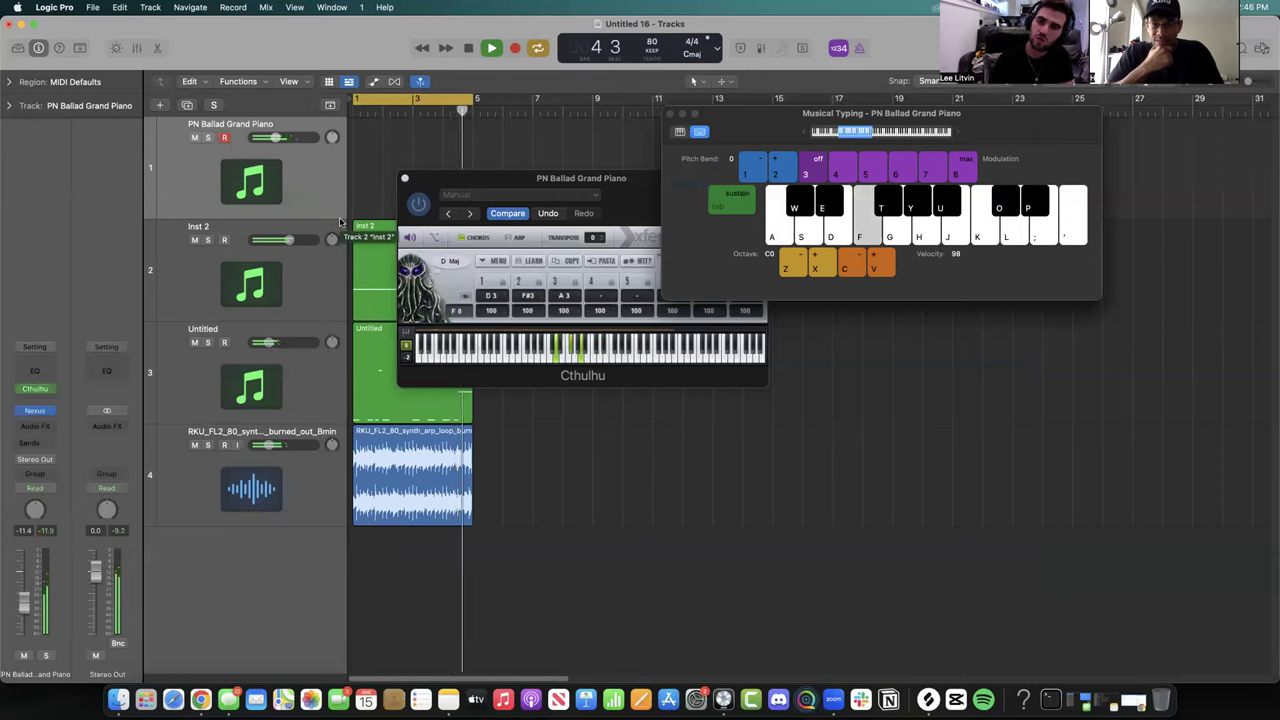
key("a")
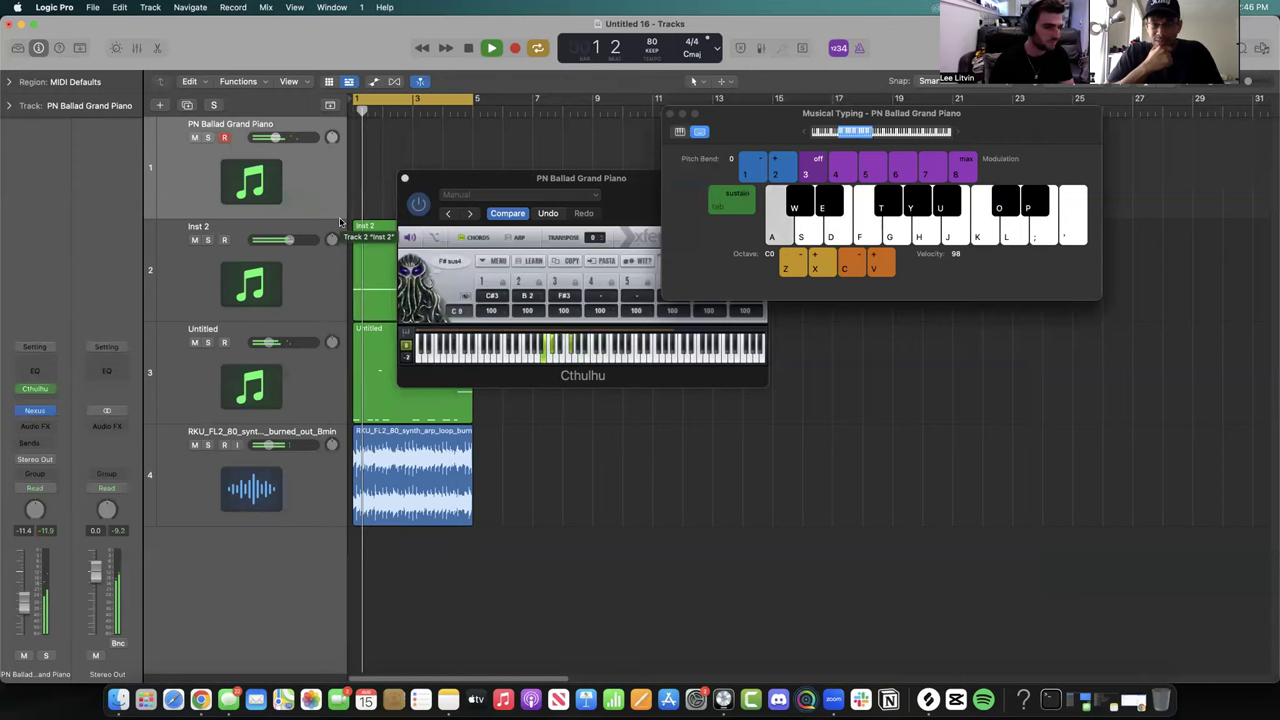
key("a")
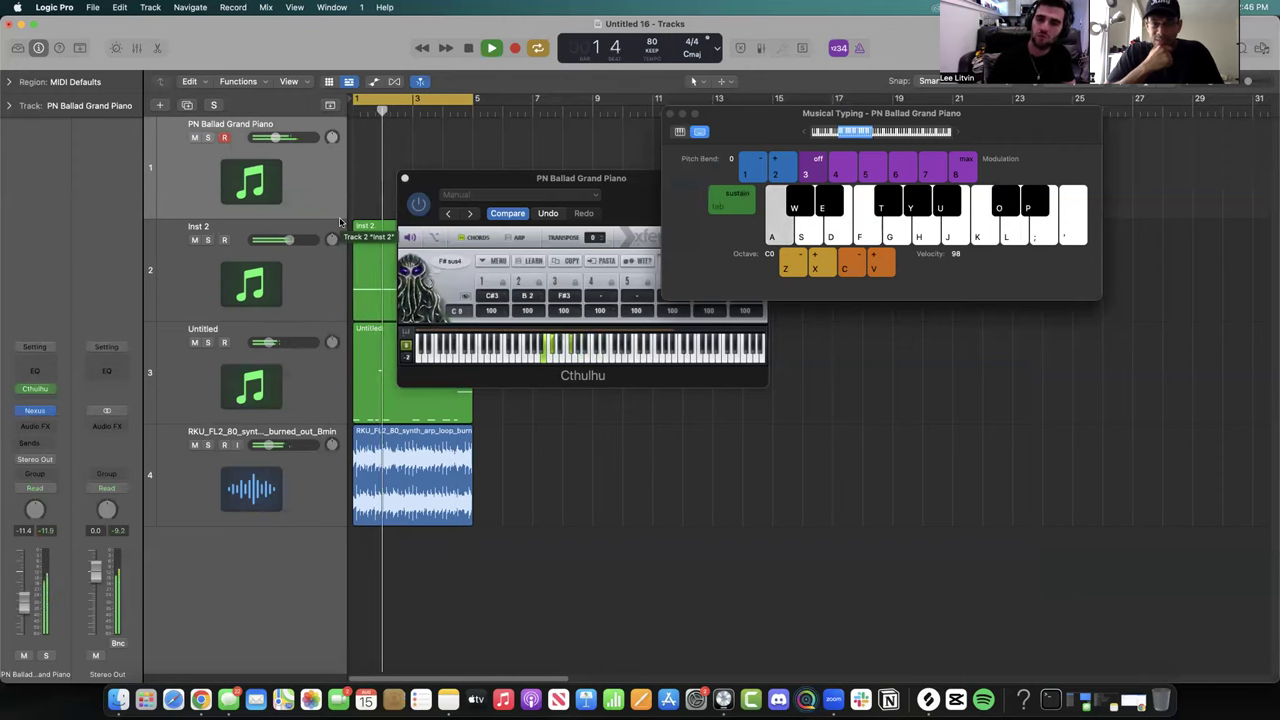
key("f")
key("space")
- Record a four-bar Cthulhu chord progression in octave C0 on the PN Ballad Grand Piano track
key("r")
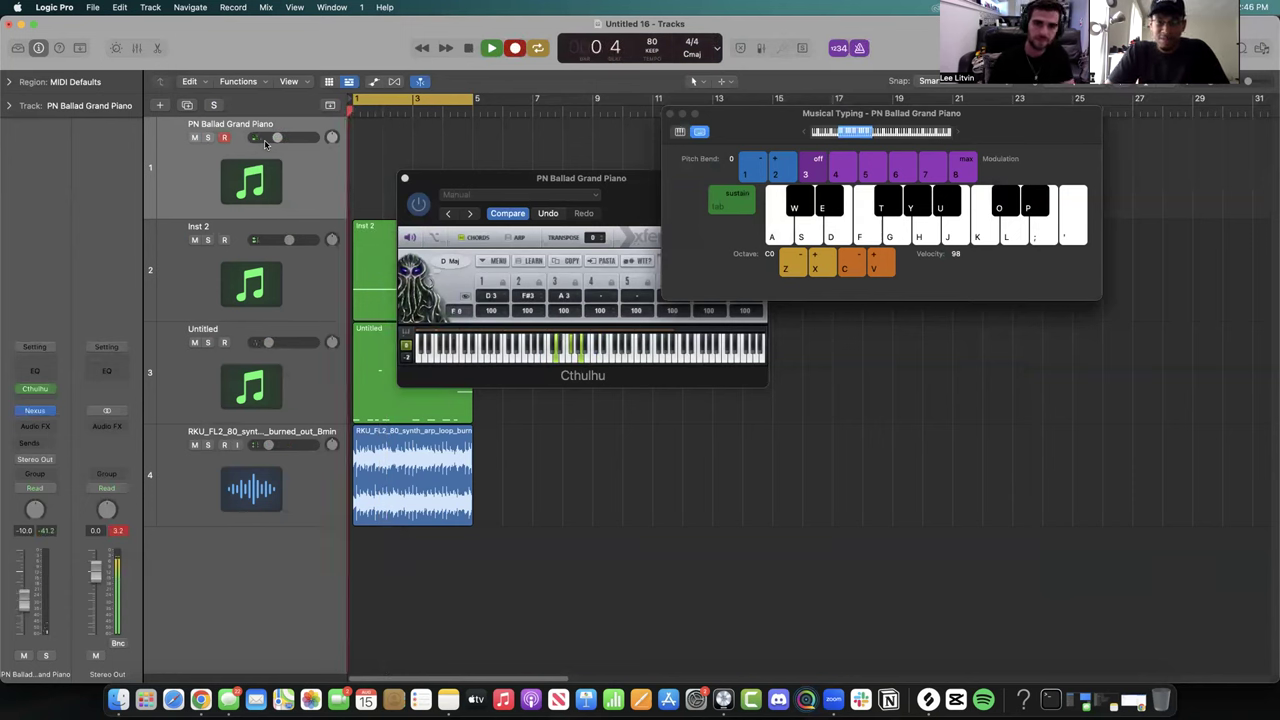
key("a")
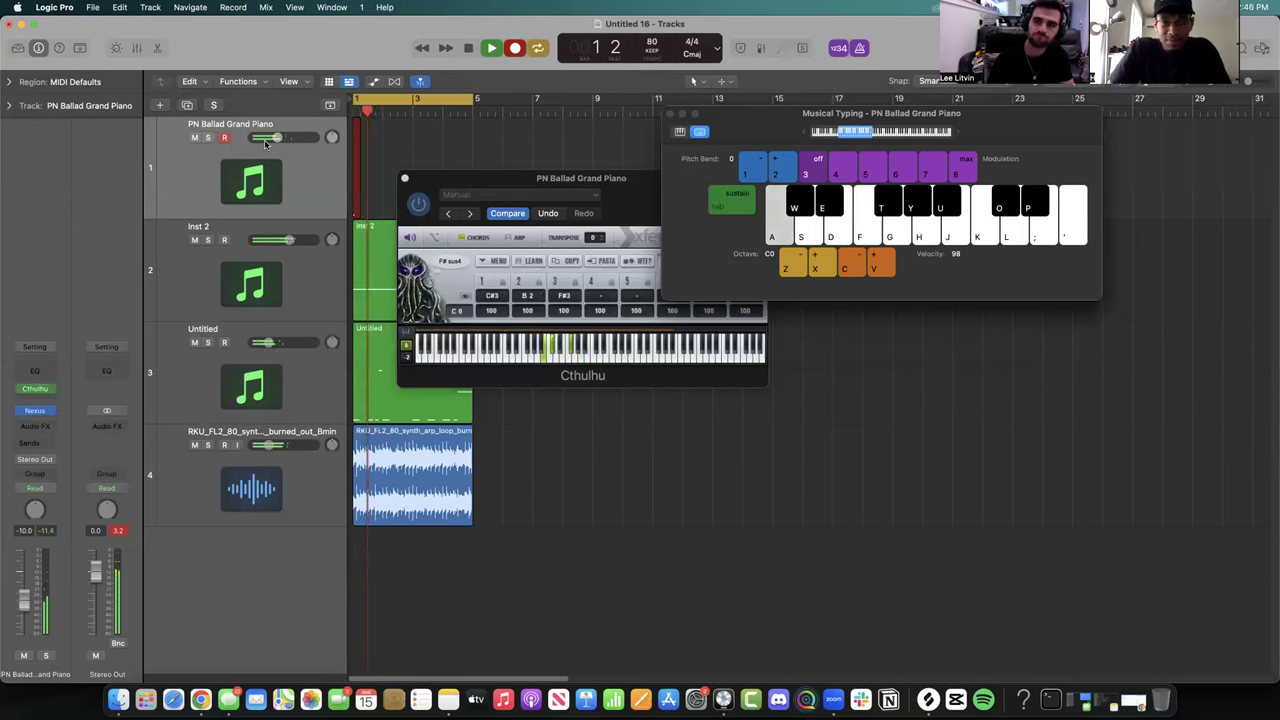
key("a")
key("f")
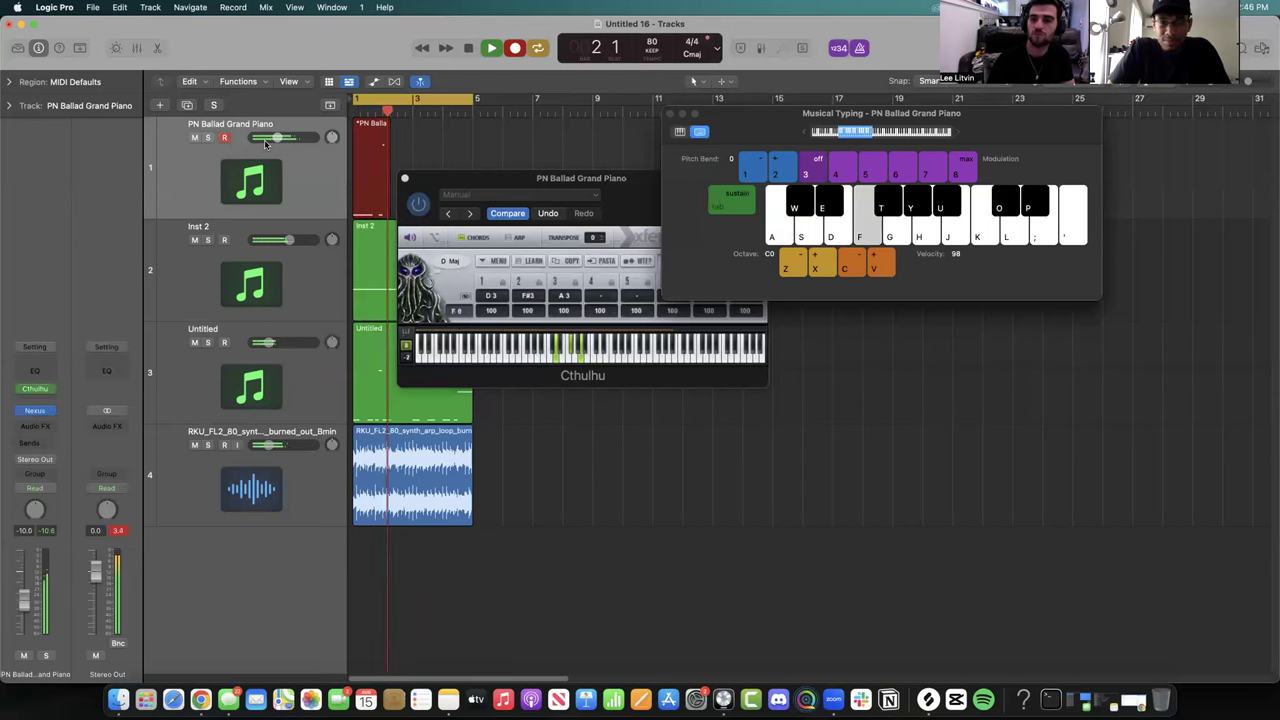
key("d")
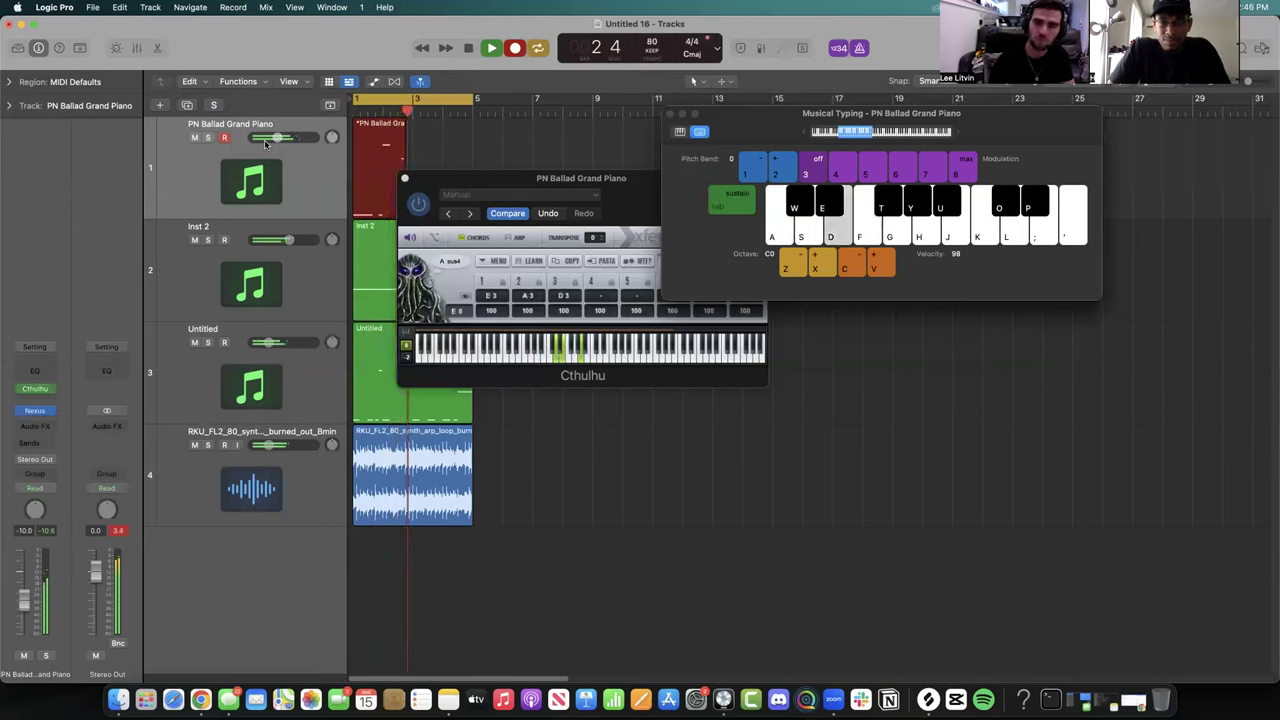
key("a")
key("a")
key("f")
key("g")
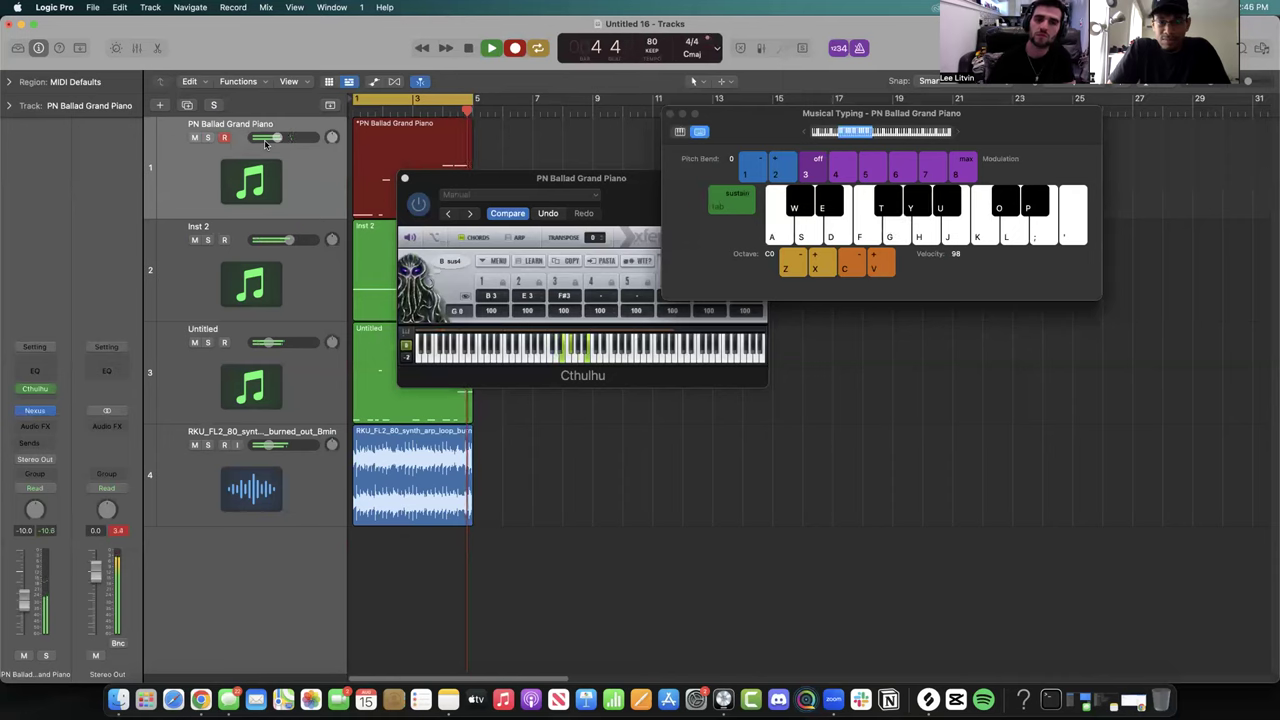
key("space")
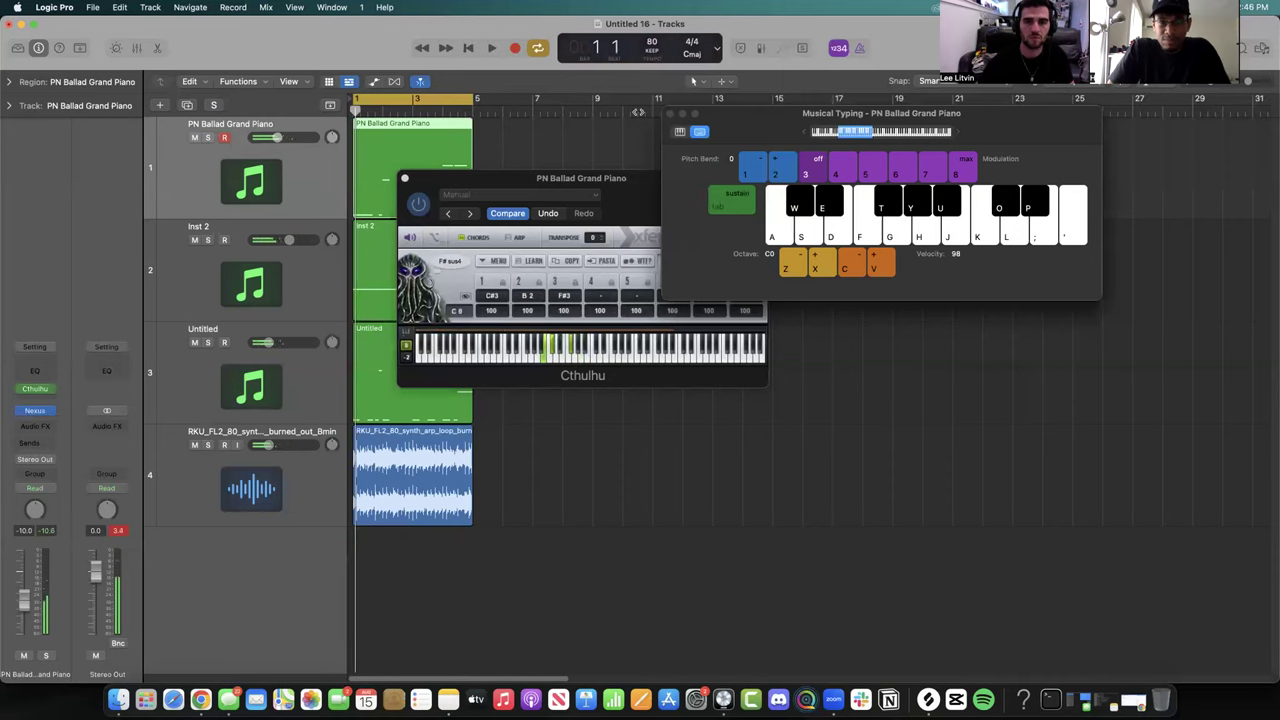
- Close the Musical Typing and Cthulhu windows, and lower the PN Ballad Grand Piano track to -19.0 dB during playback
left_click(670, 116)
left_click(404, 178)
key("space")
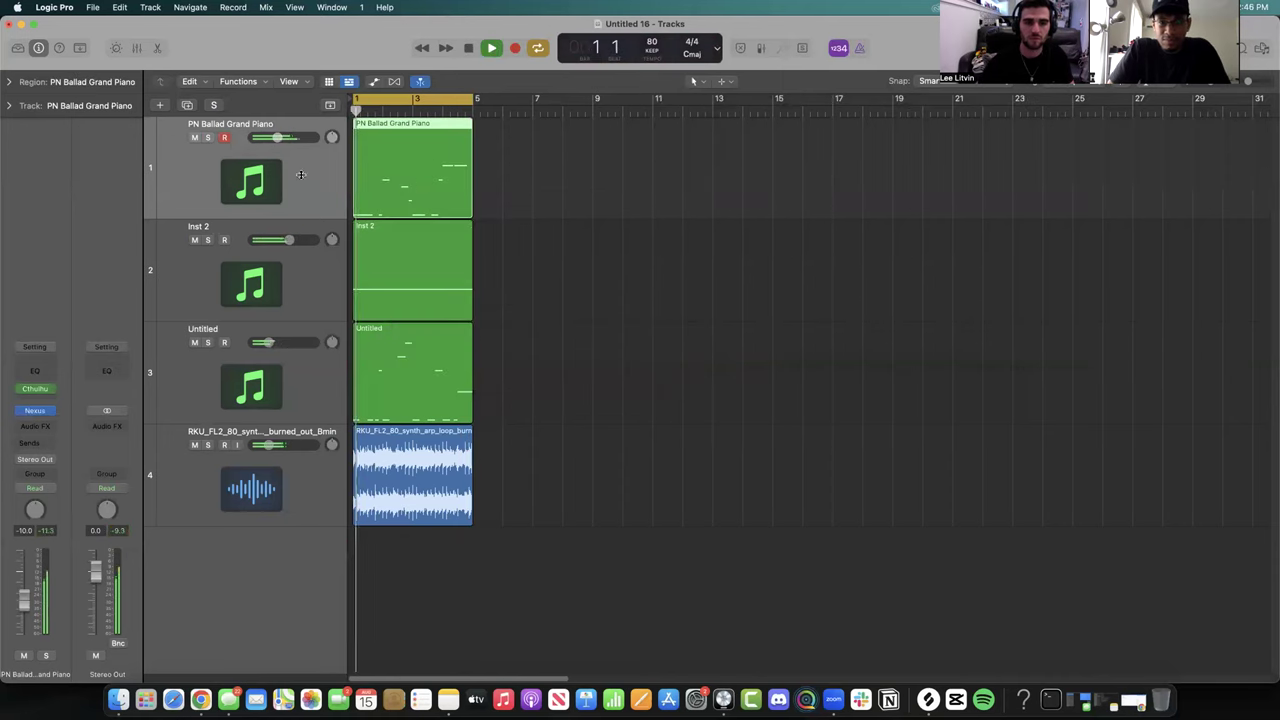
left_click_drag(291, 137, 280, 137)
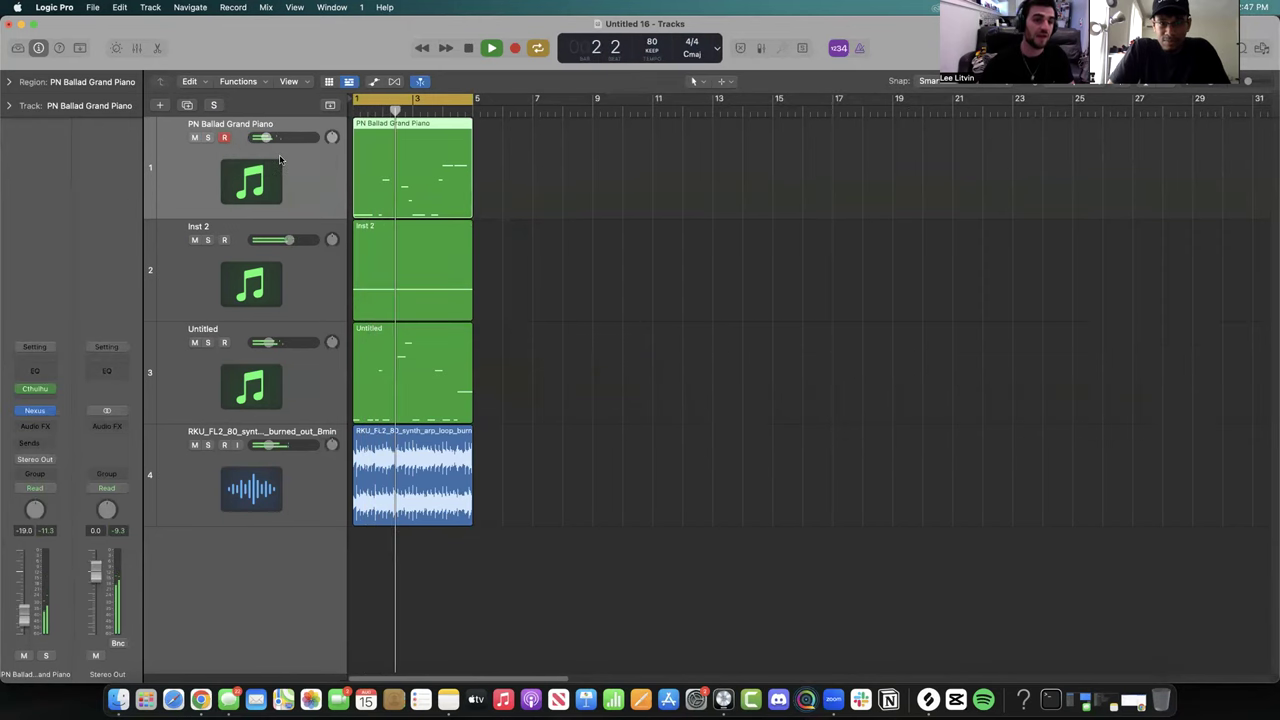
- Create a new software instrument track with Ultrabeat as its instrument
left_click(159, 105)
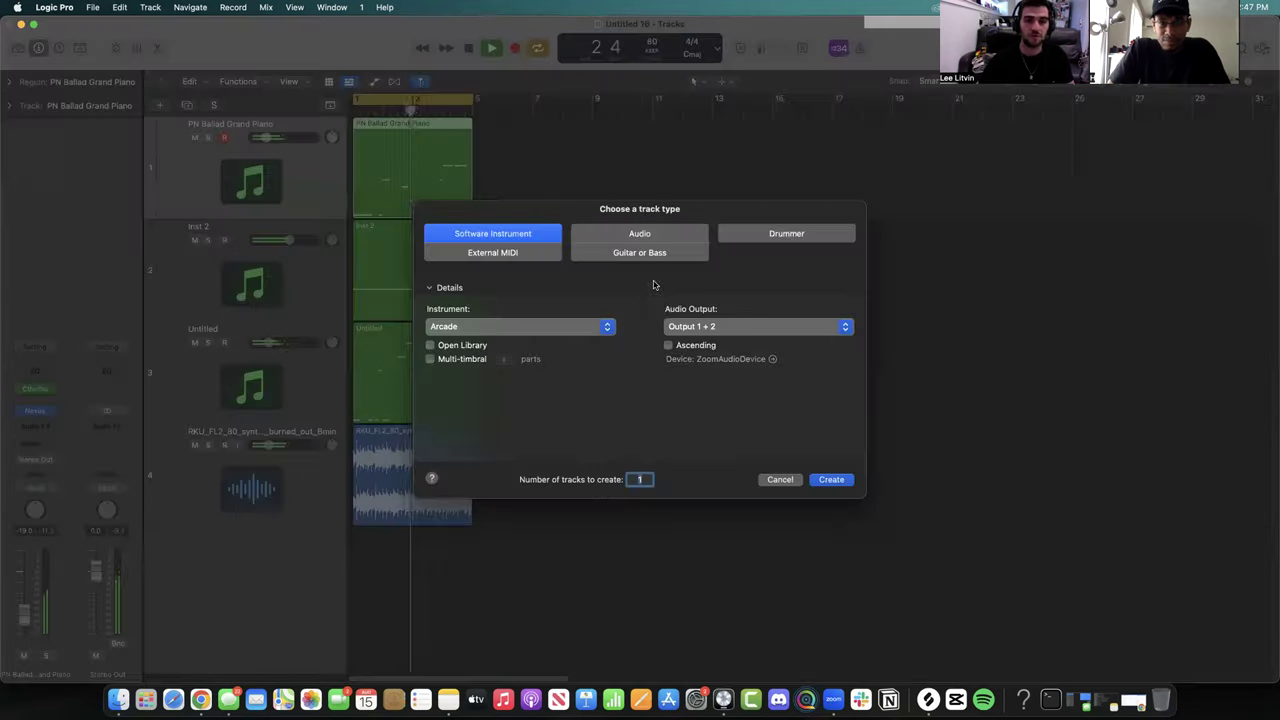
left_click(560, 327)
mouse_move(468, 655)
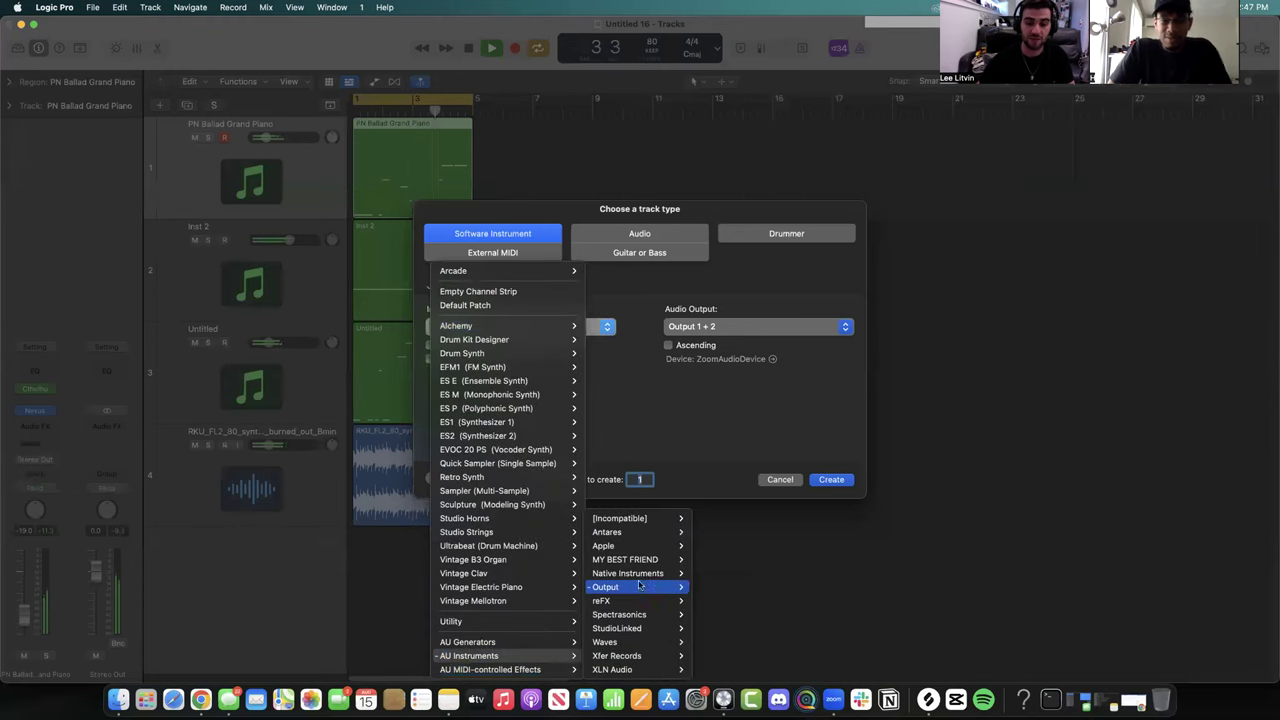
mouse_move(633, 599)
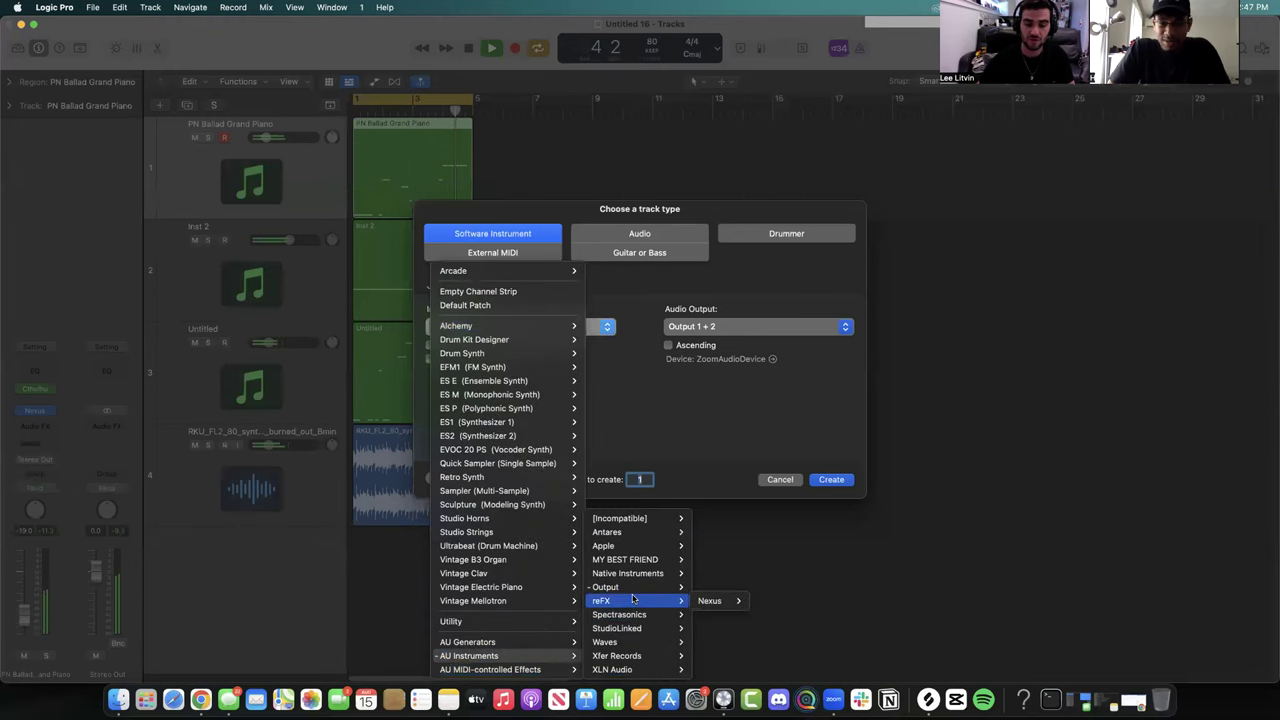
mouse_move(621, 659)
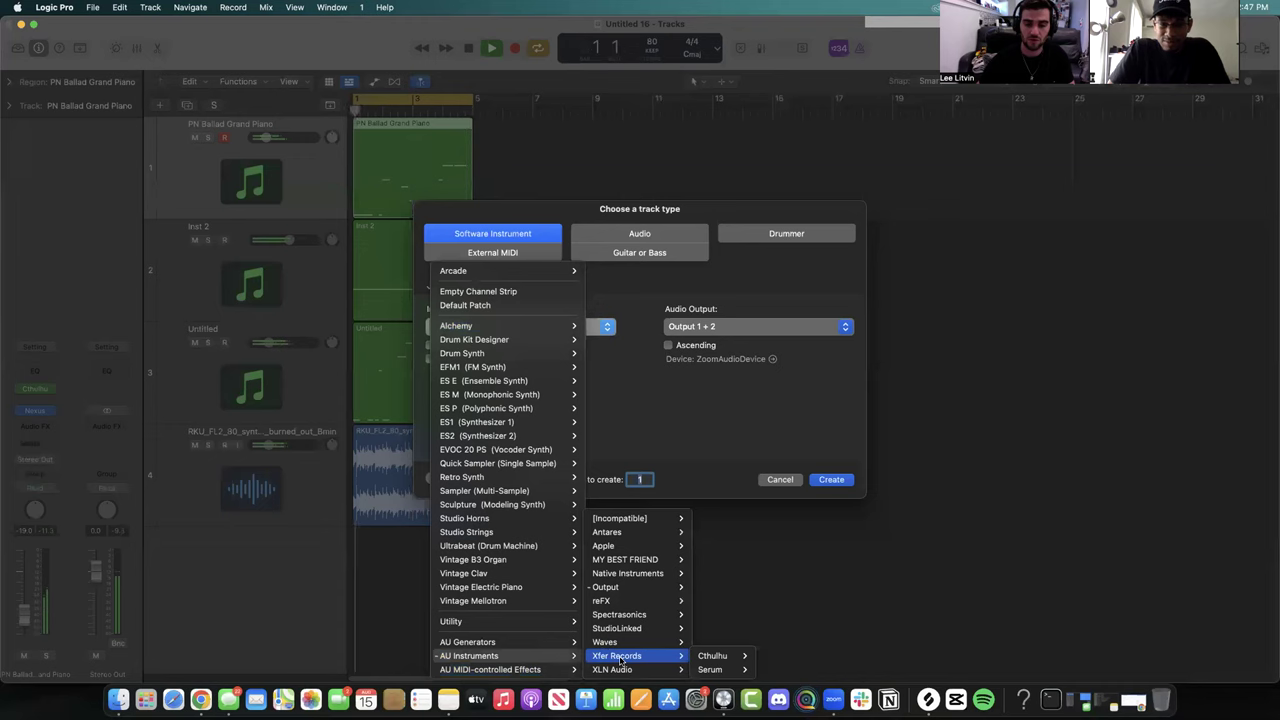
mouse_move(507, 551)
left_click(612, 545)
left_click(831, 479)
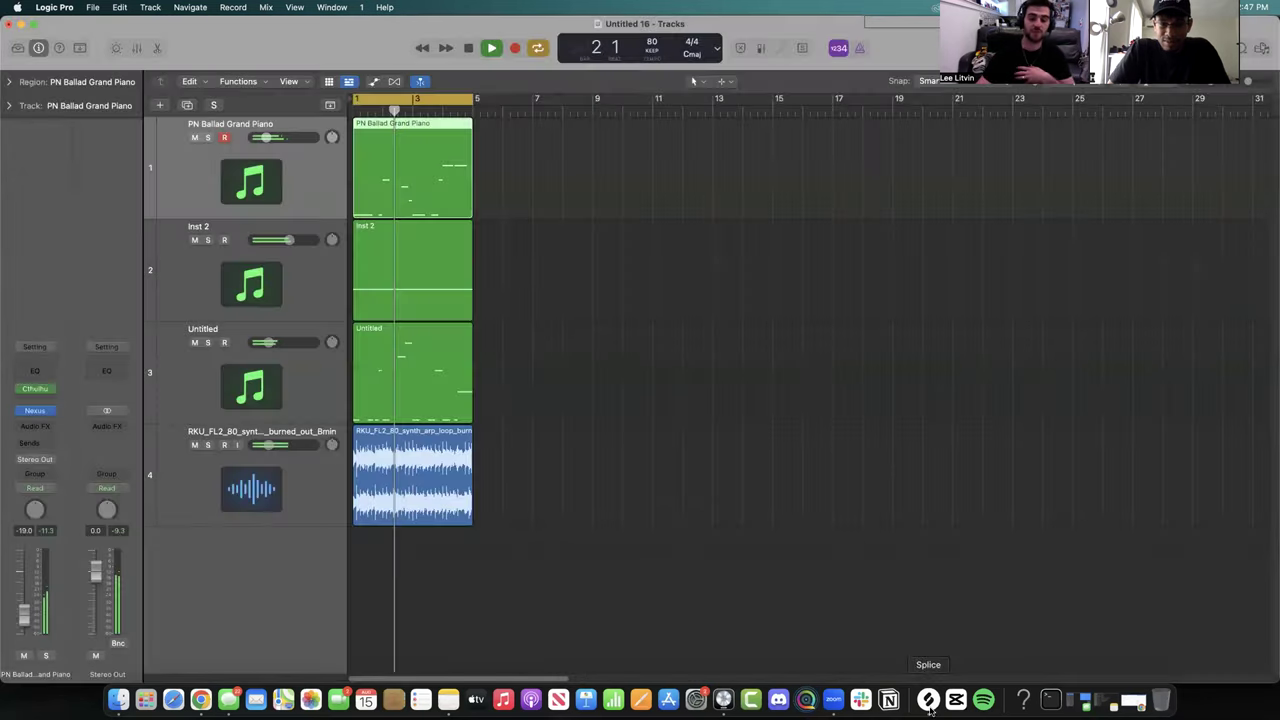
left_click(929, 703)
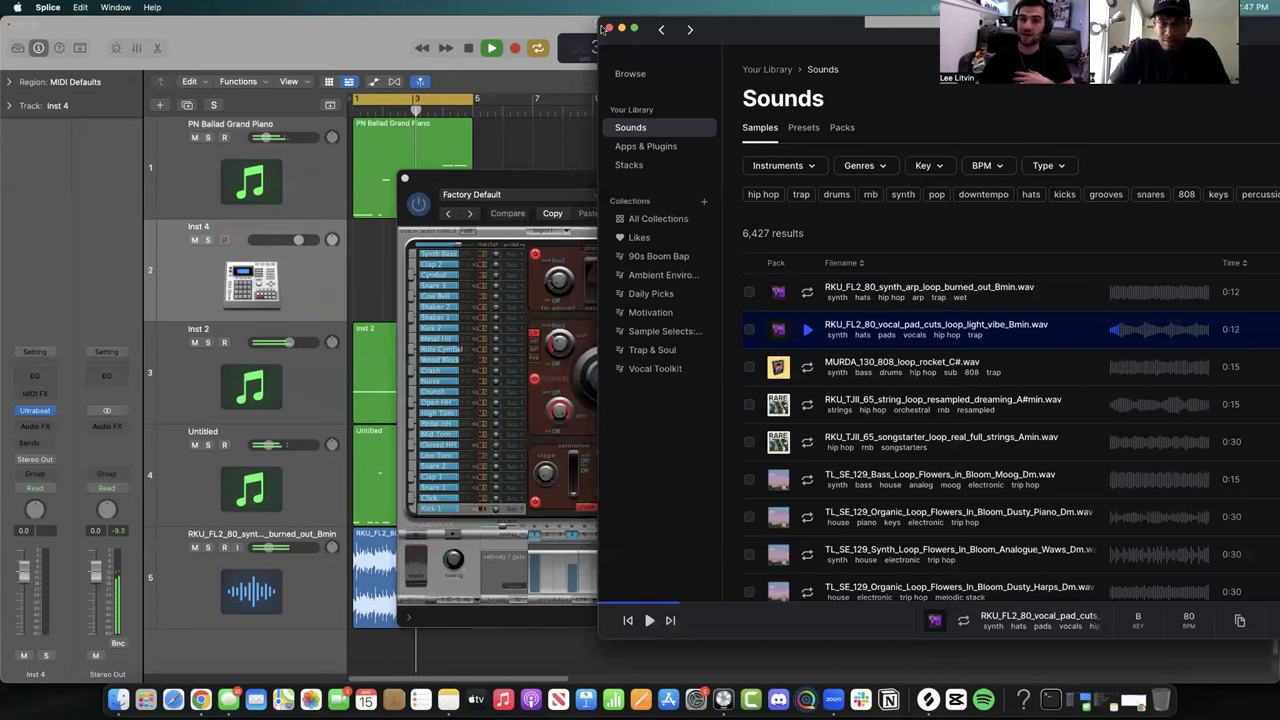
left_click(609, 30)
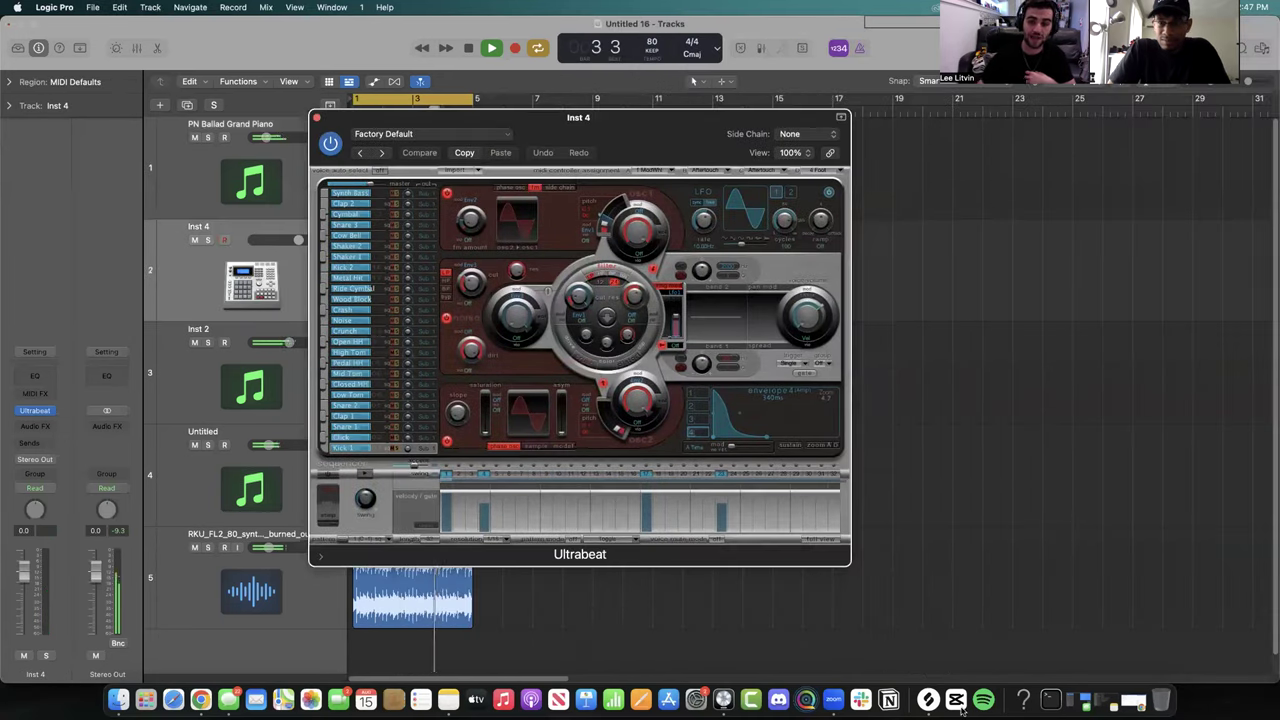
left_click(930, 703)
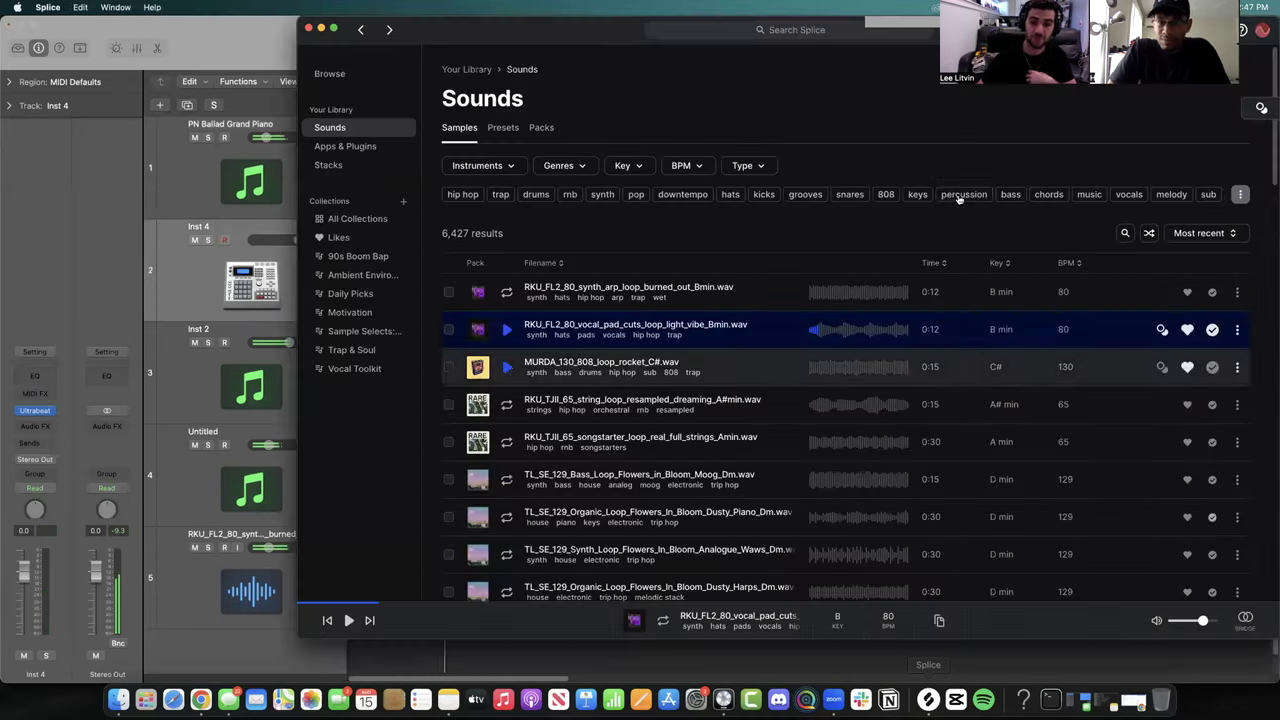
left_click(309, 29)
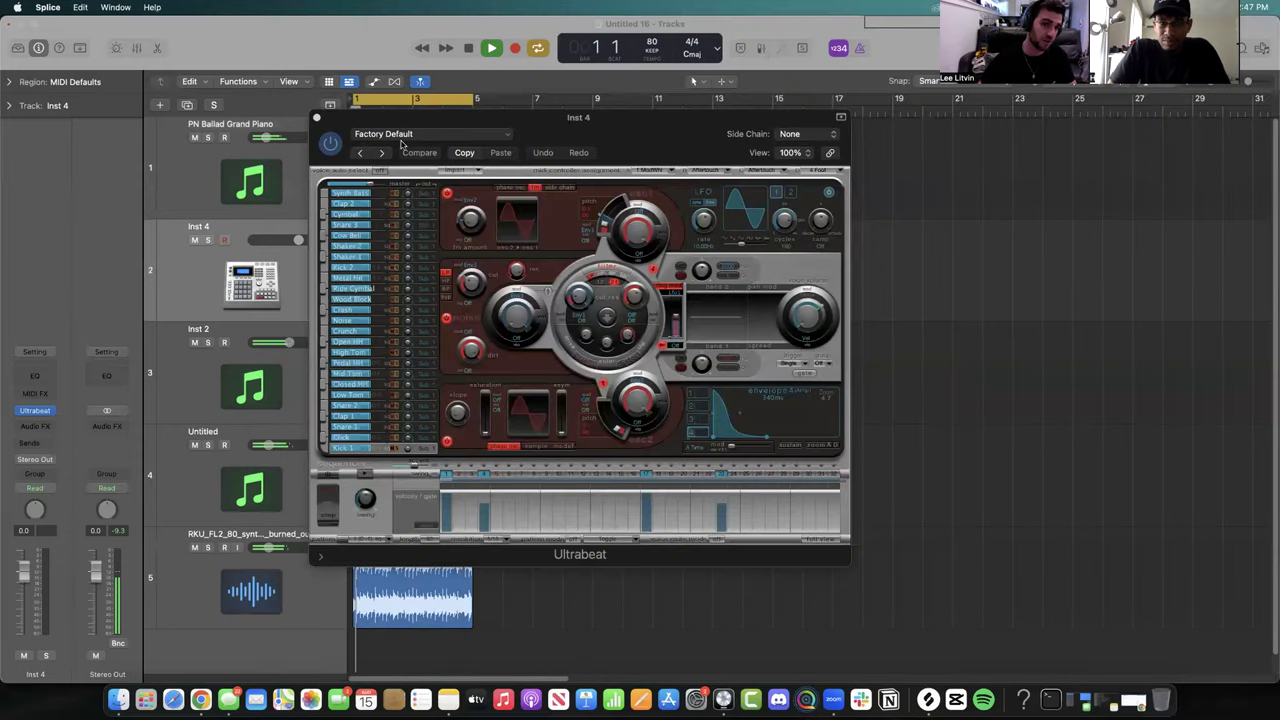
- Load the MURDA BEATZ 2 drum preset in Ultrabeat and close the plug-in window
left_click(400, 135)
scroll(450, 390, "down", 3)
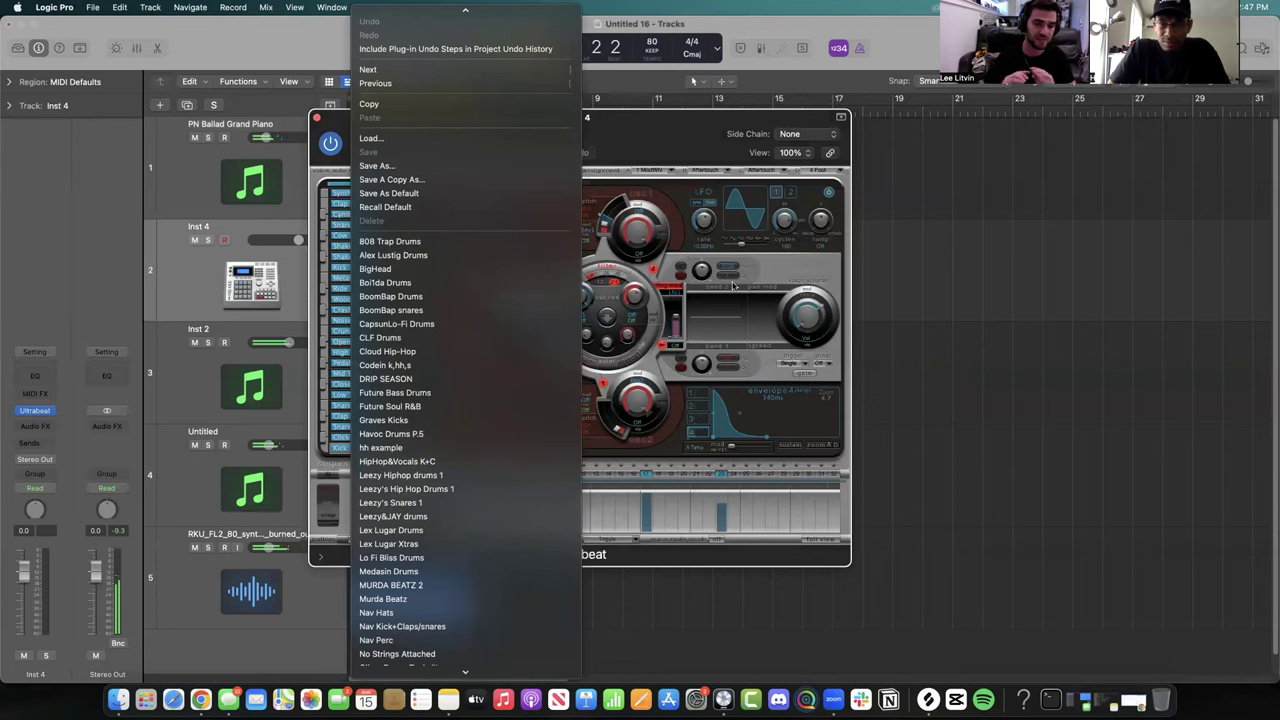
scroll(469, 322, "down", 6)
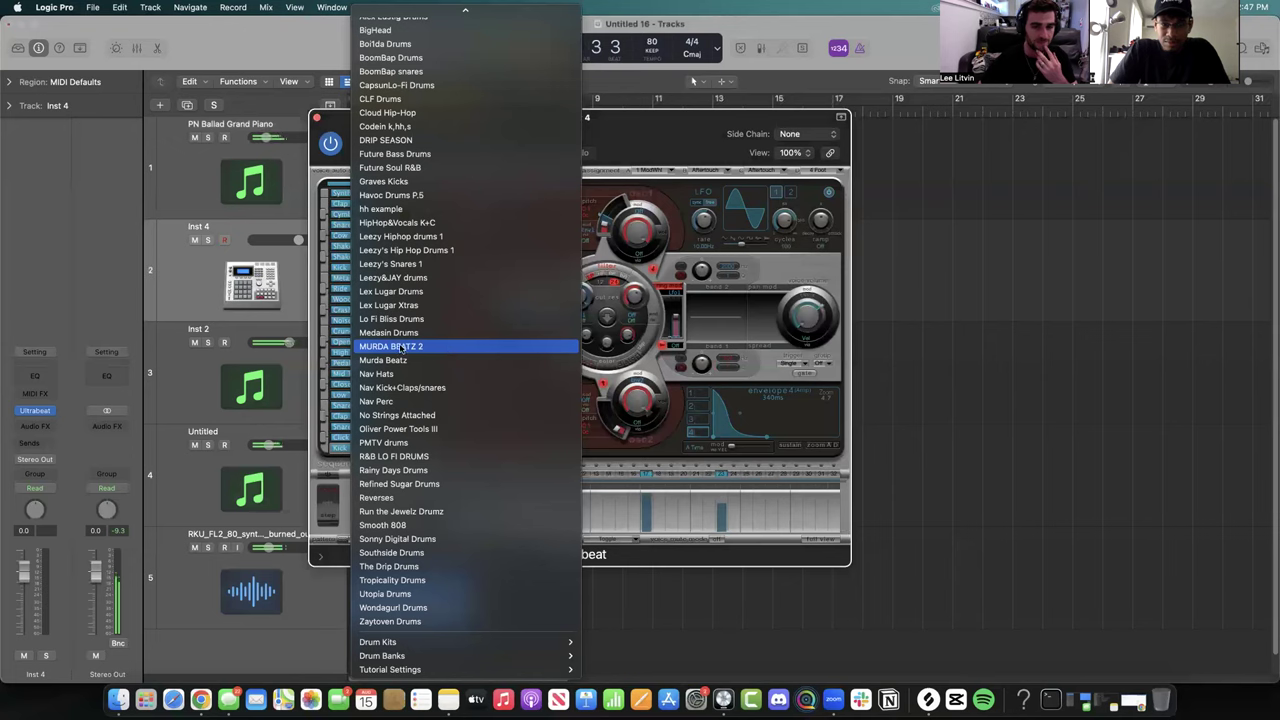
left_click(392, 348)
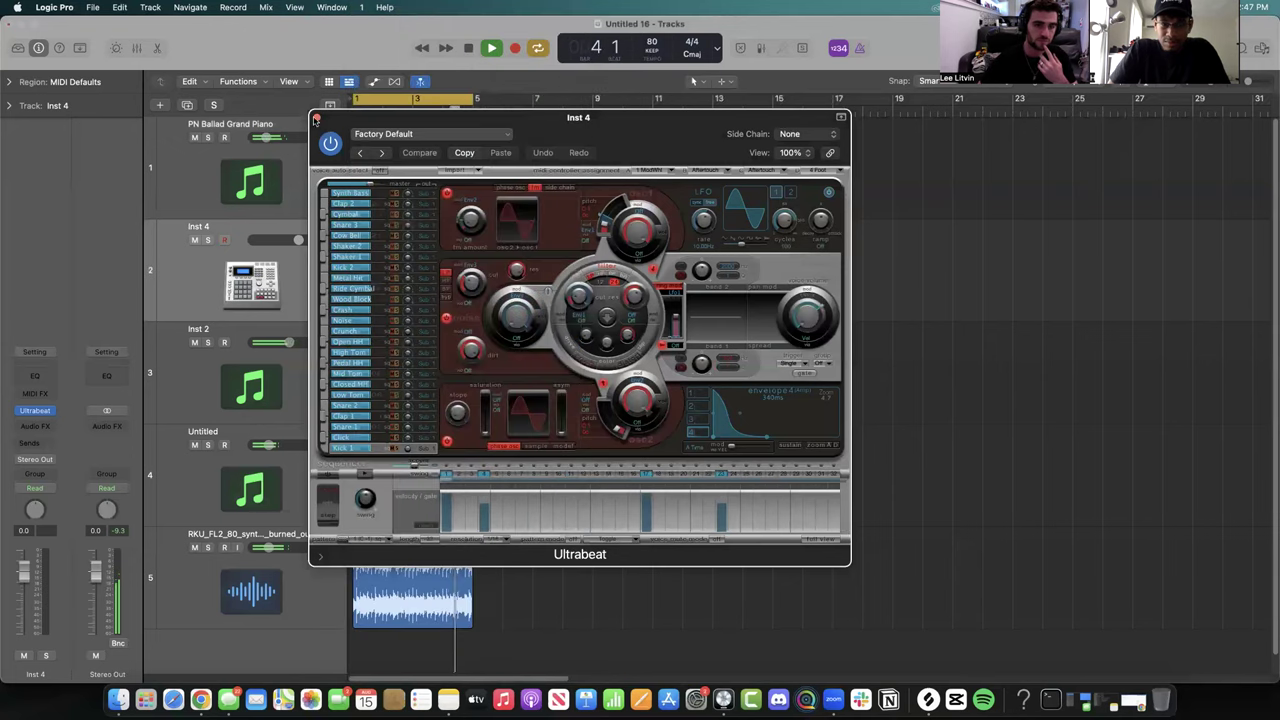
left_click_drag(316, 118, 510, 118)
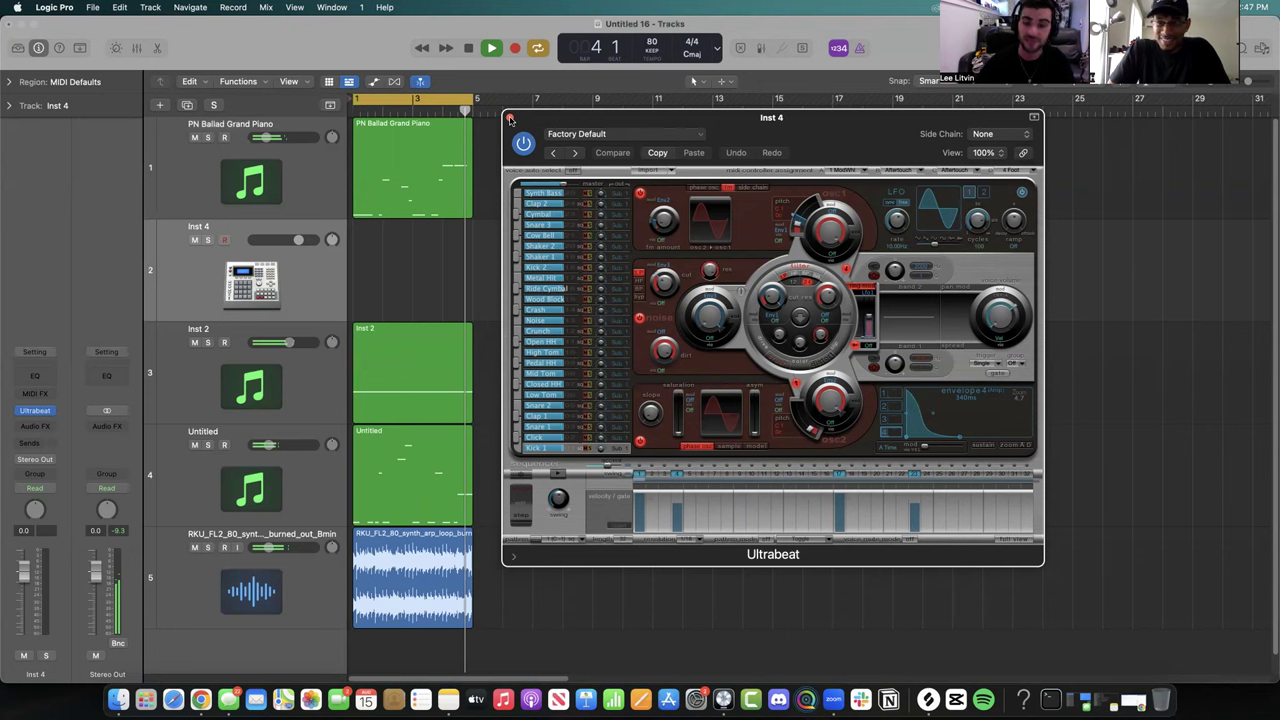
left_click(510, 118)
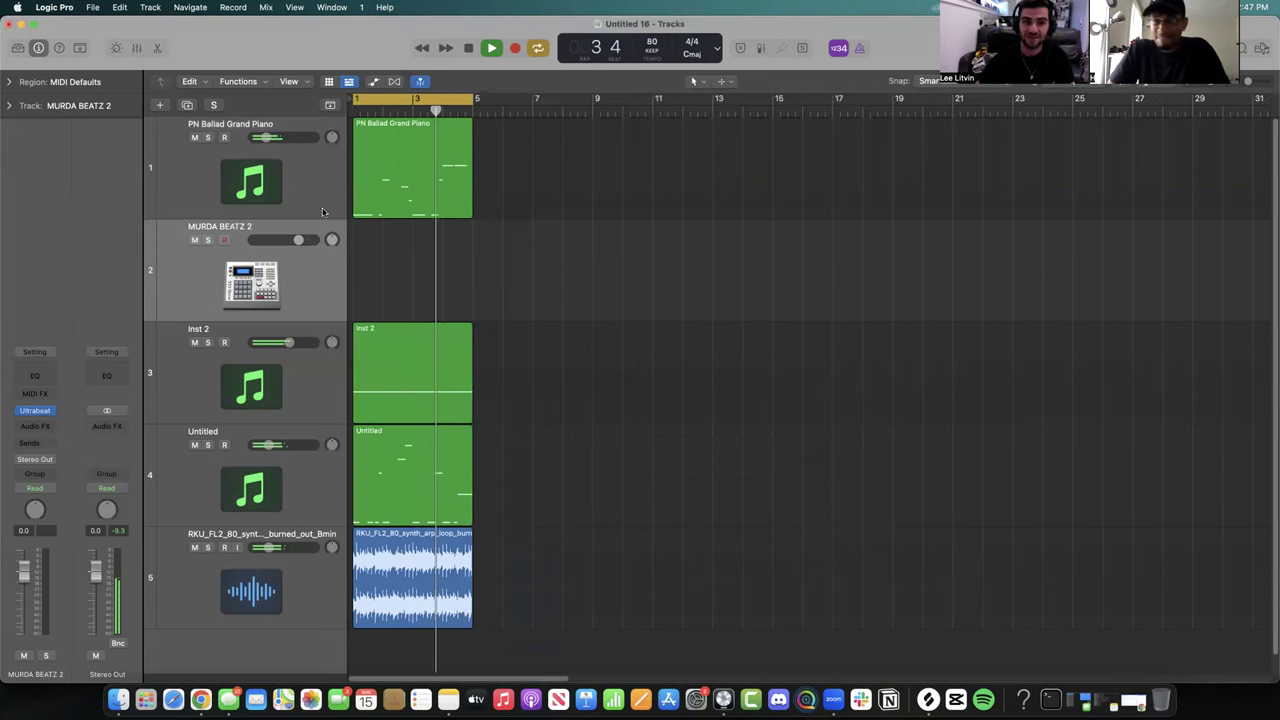
- Audition the MURDA BEATZ 2 drum sounds in octave C1 with Musical Typing over the looping beat
key("super+k")
key("a")
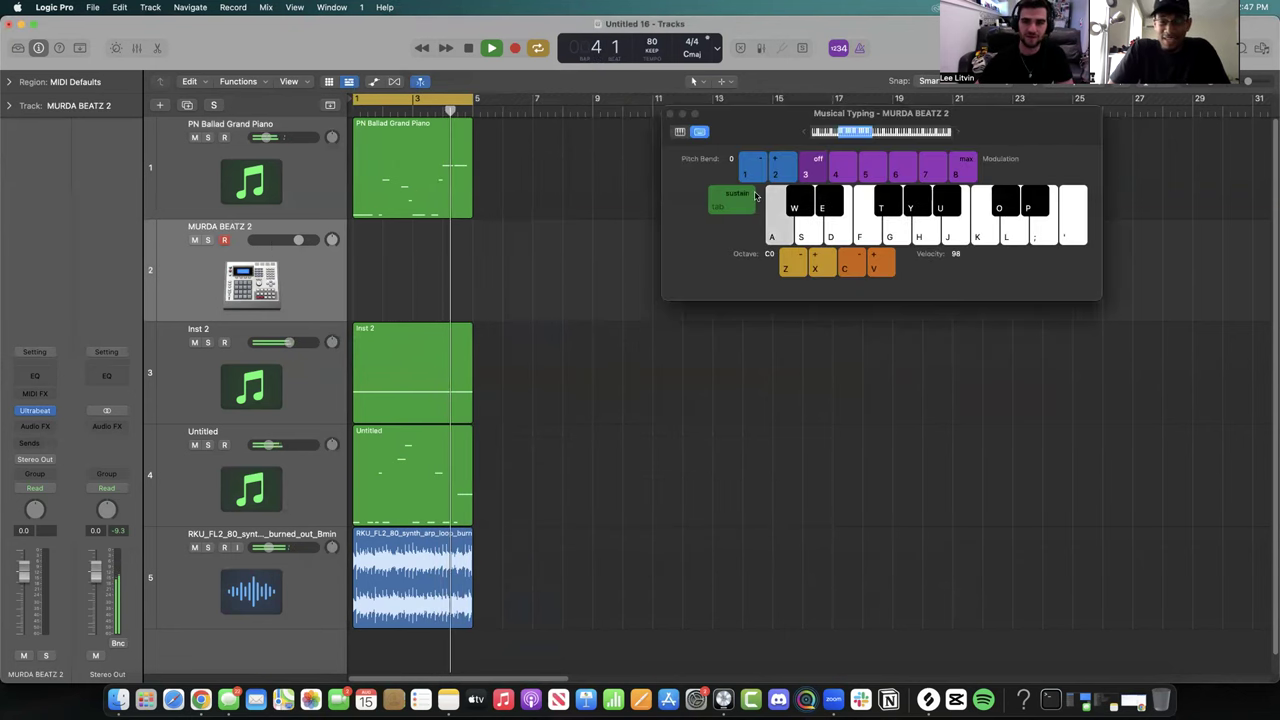
left_click(868, 133)
key("a")
key("a")
key("a")
key("g")
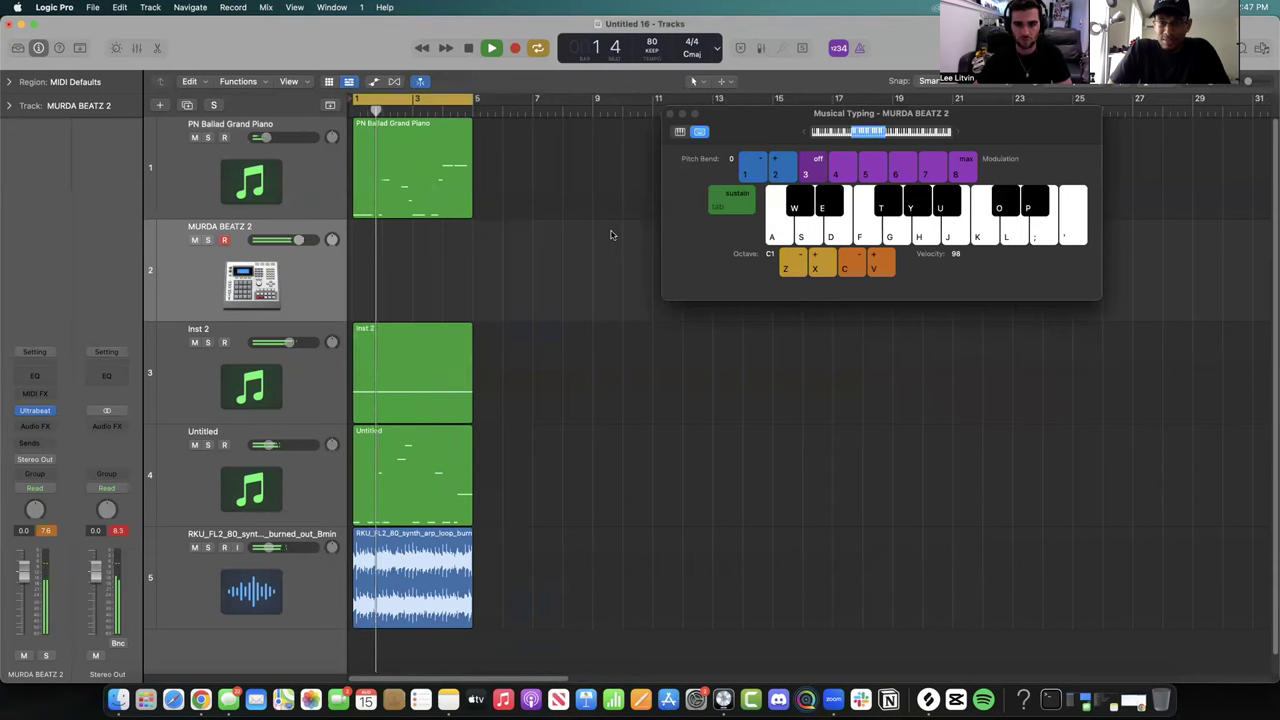
key("a")
key("f")
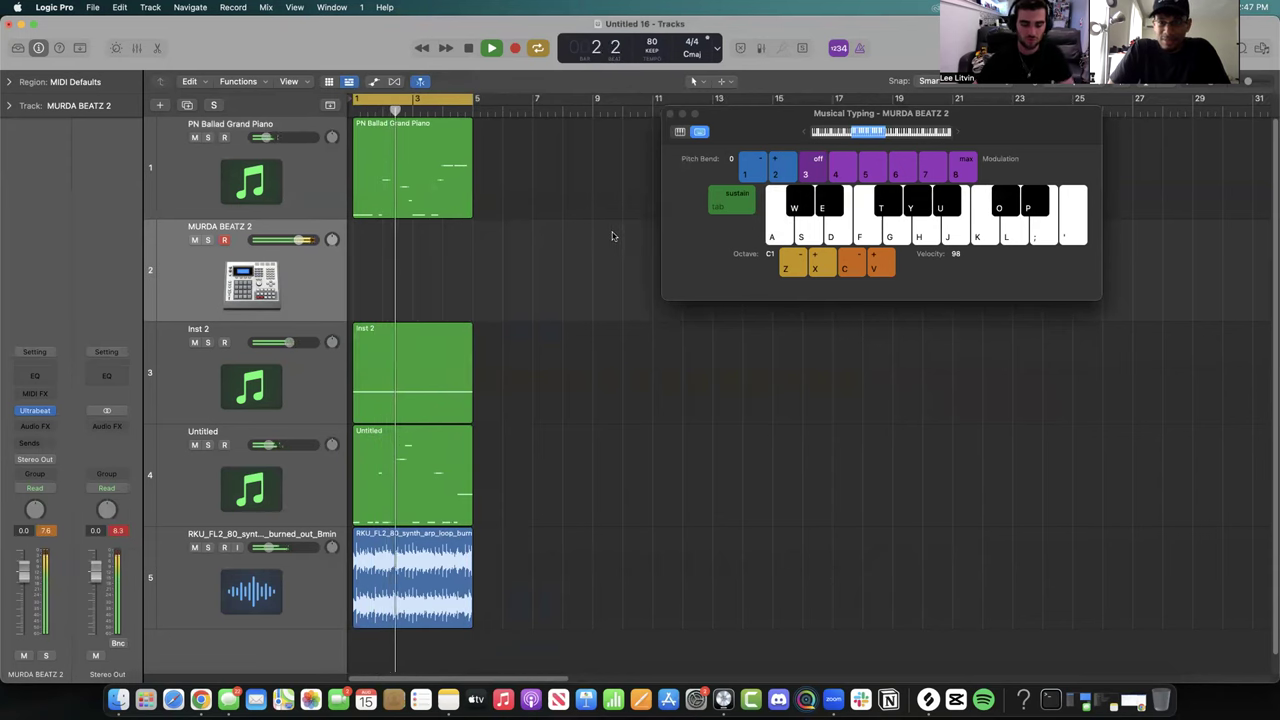
- Play C1 and F1 drum hits over the looping beat and lower the MURDA BEATZ 2 track to -8.8 dB
key("f")
key("a")
key("f")
key("a")
key("a")
key("f")
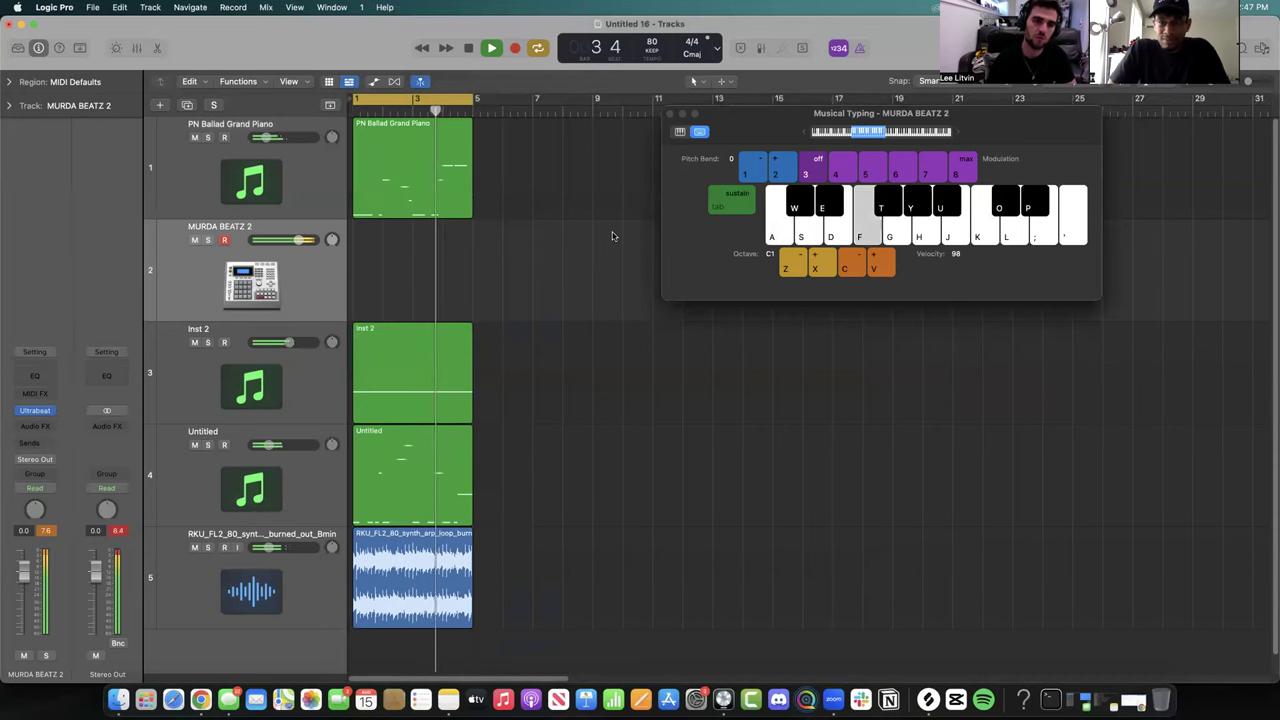
left_click_drag(298, 240, 251, 247)
key("d")
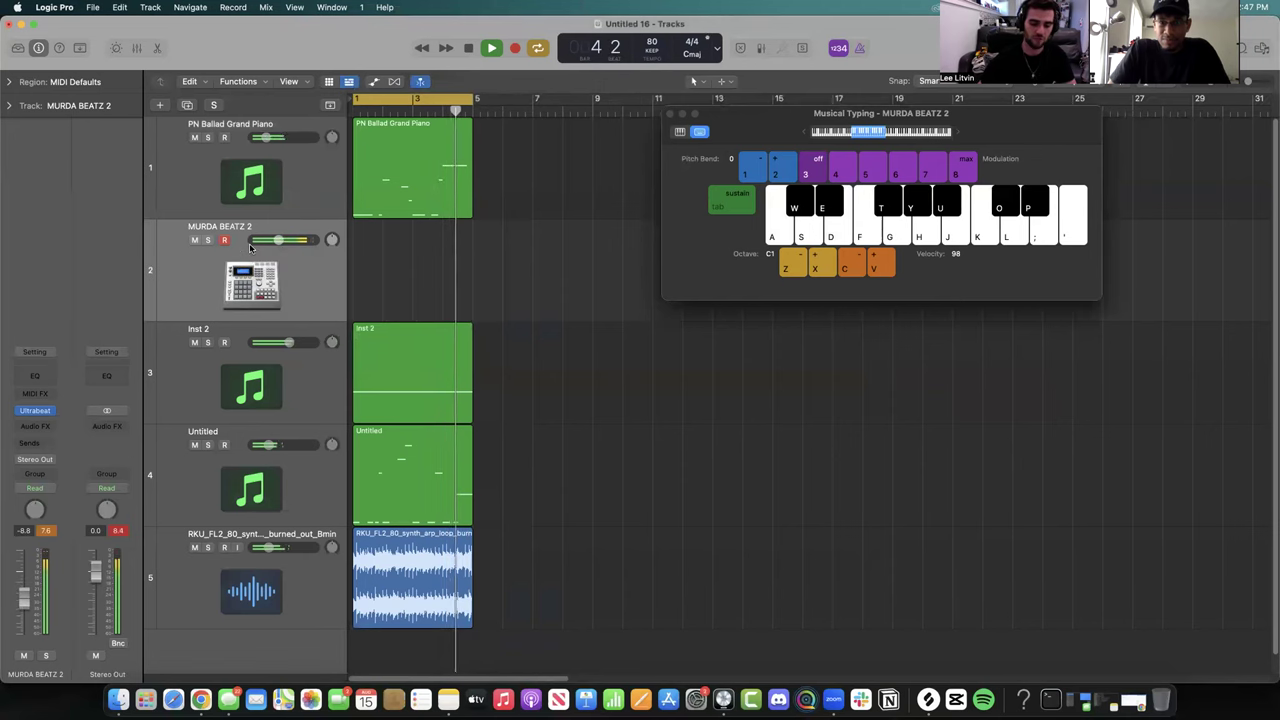
- Audition more MURDA BEATZ 2 drum sounds in octave C1, first over the loop and again with playback stopped
key("a")
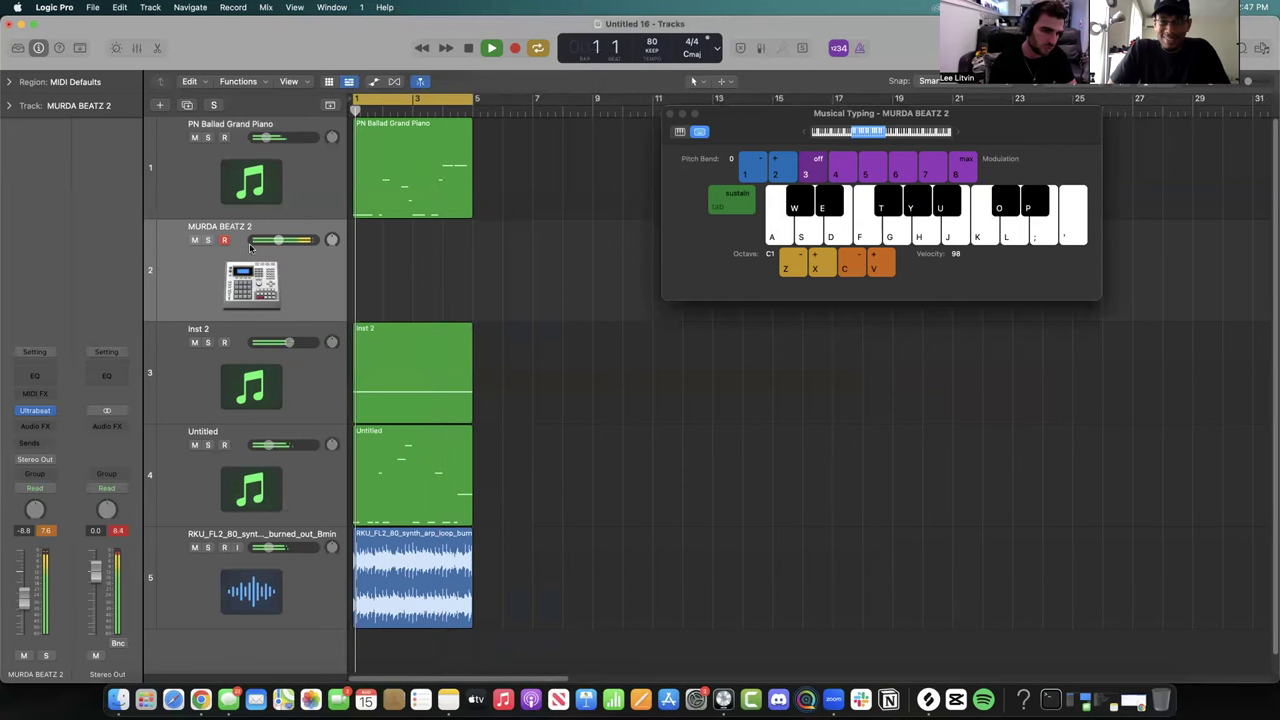
key("a")
key("d")
key("a")
key("space")
key("s")
key("e")
key("d")
key("f")
key("t")
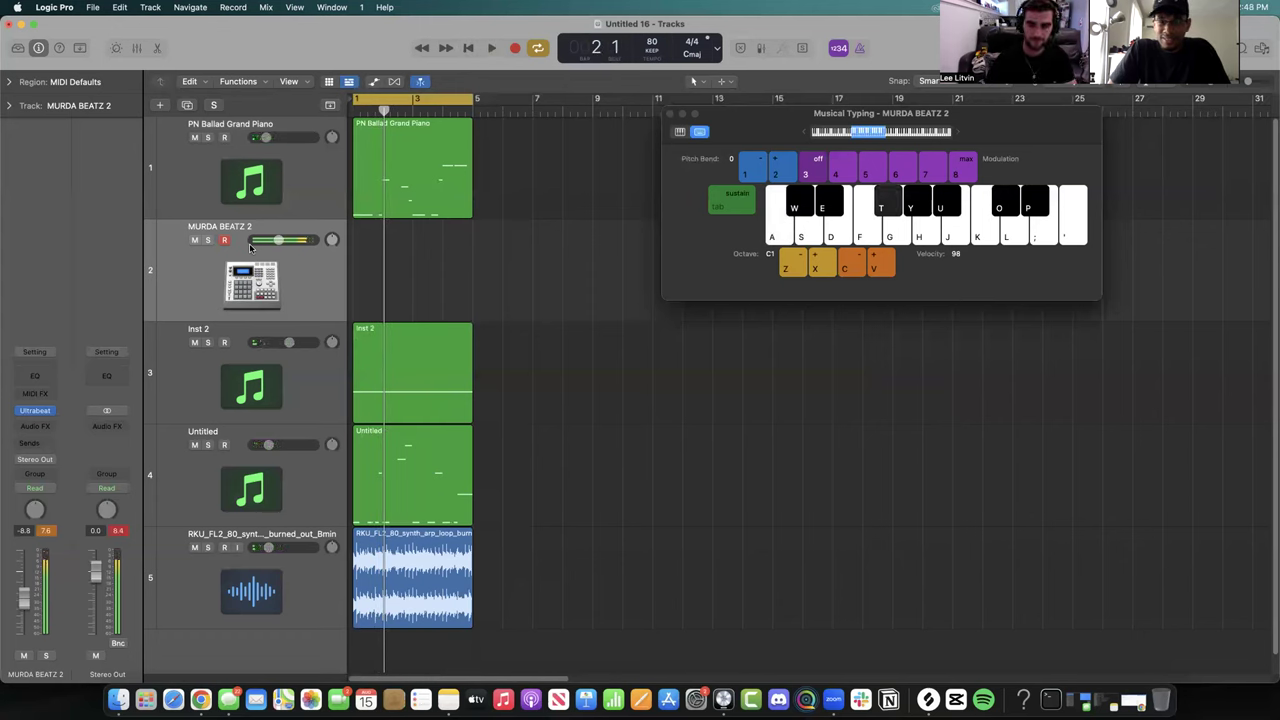
key("f")
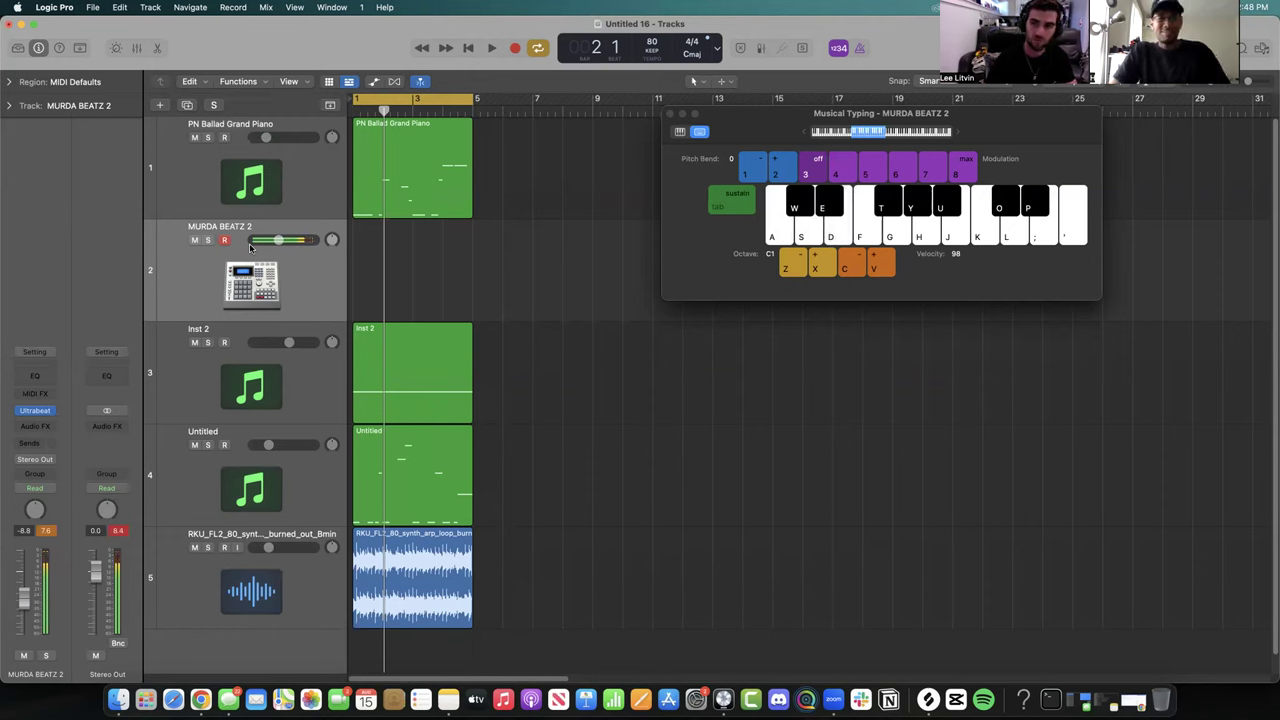
key("d")
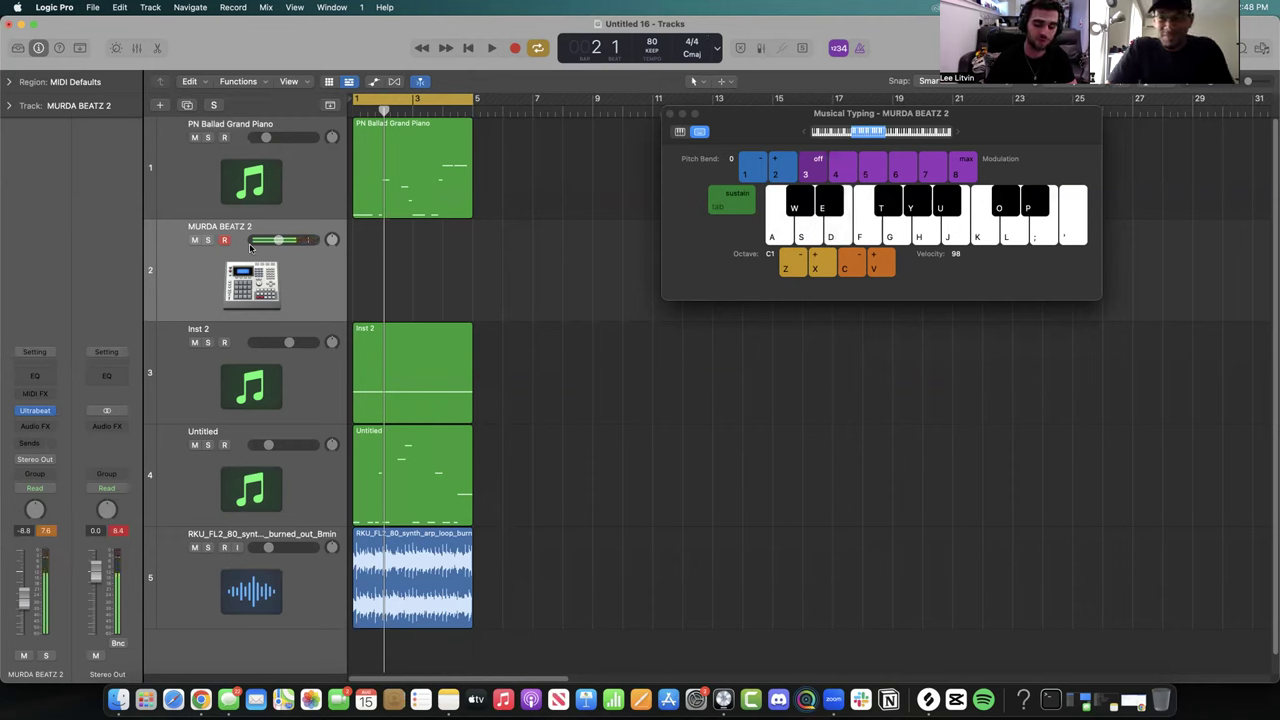
- Record the E1 drum sound on beats 2 and 4 across the four-bar loop on the MURDA BEATZ 2 track, leaving the score editor closed
key("r")
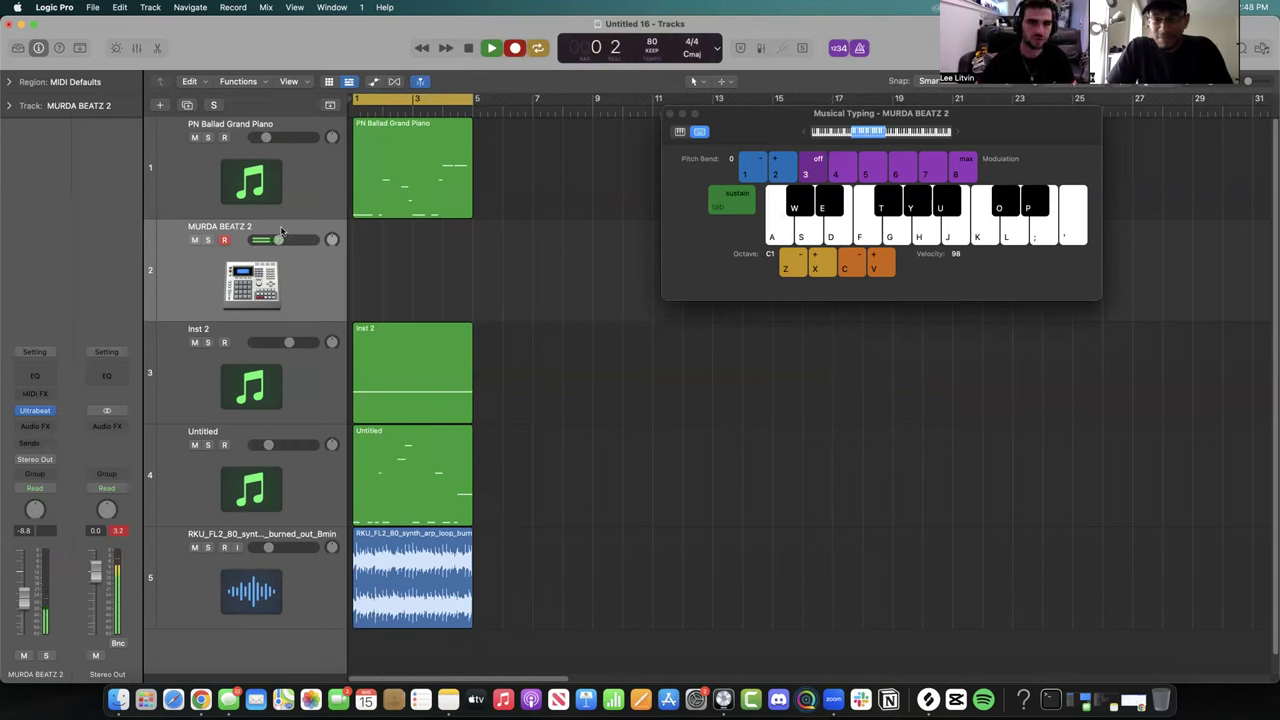
key("d")
key("d")
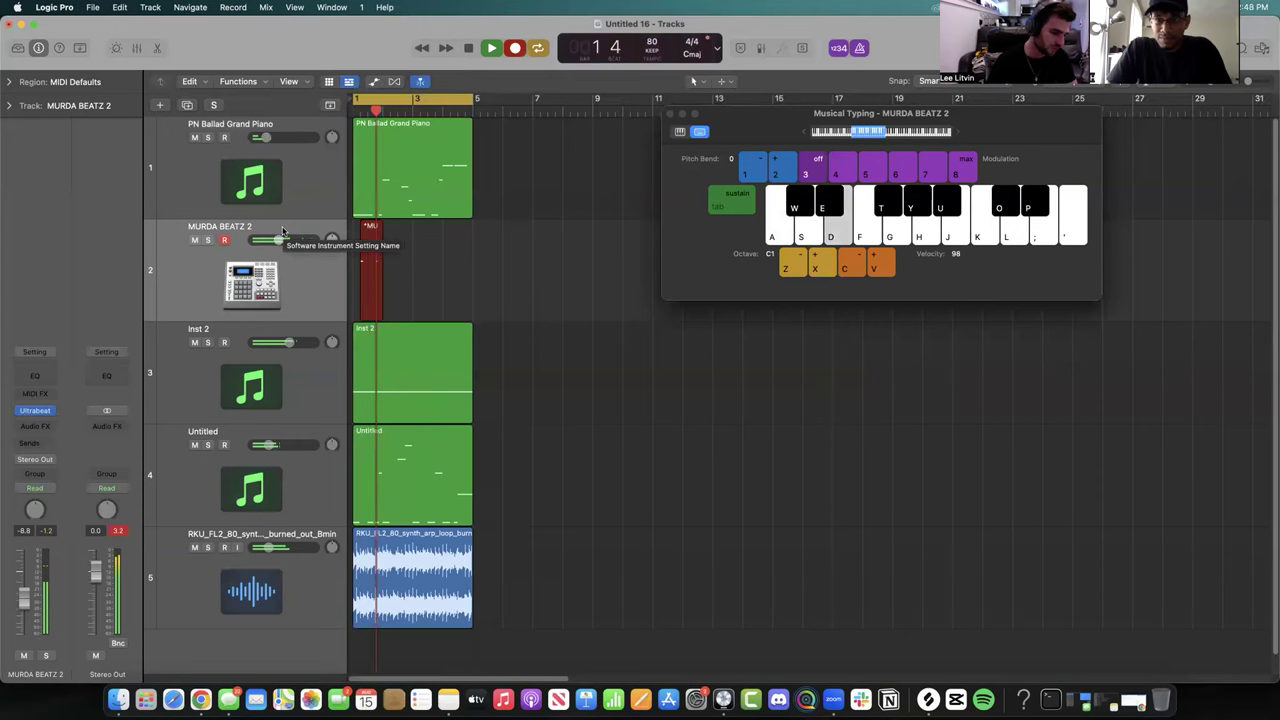
key("d")
key("d")
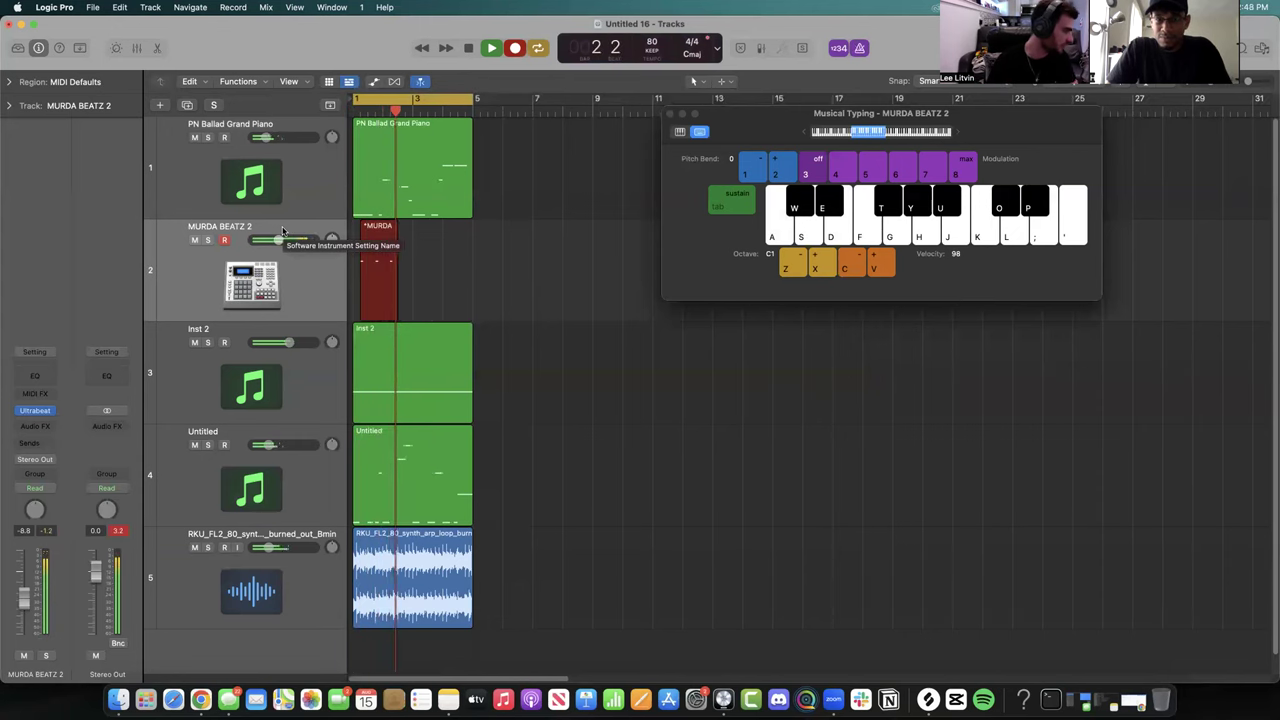
key("d")
key("d")
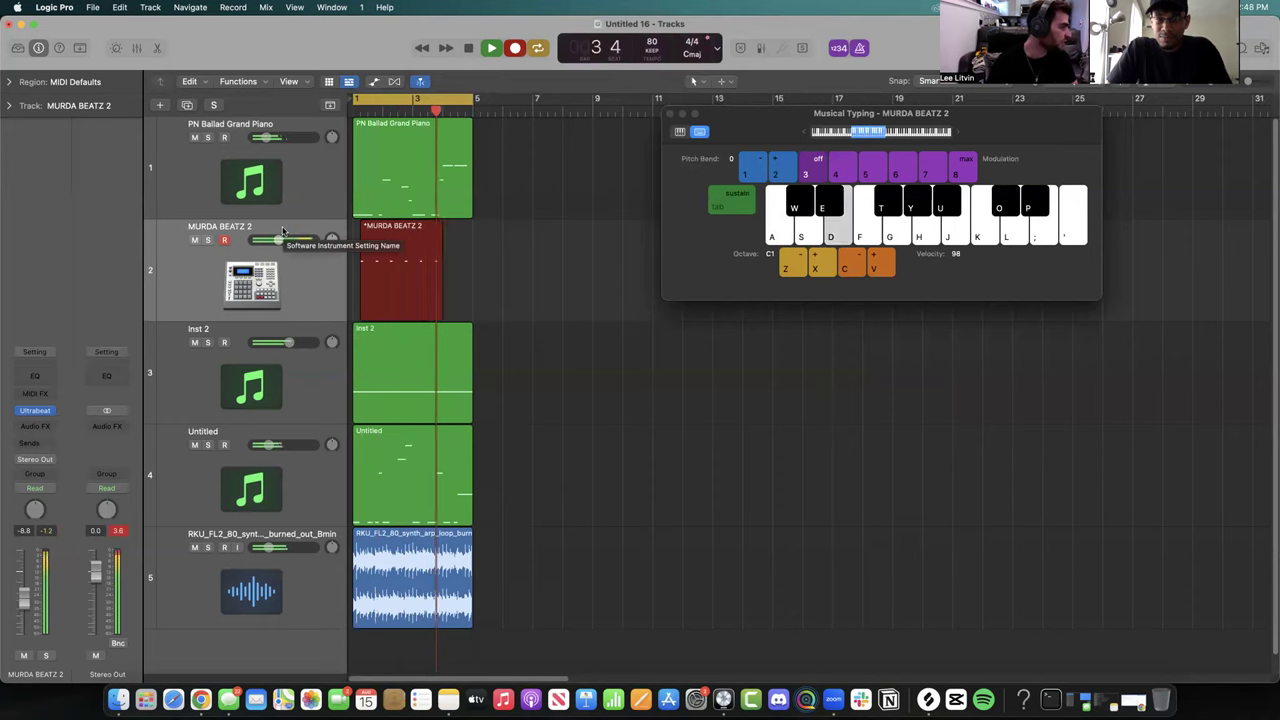
key("d")
key("d")
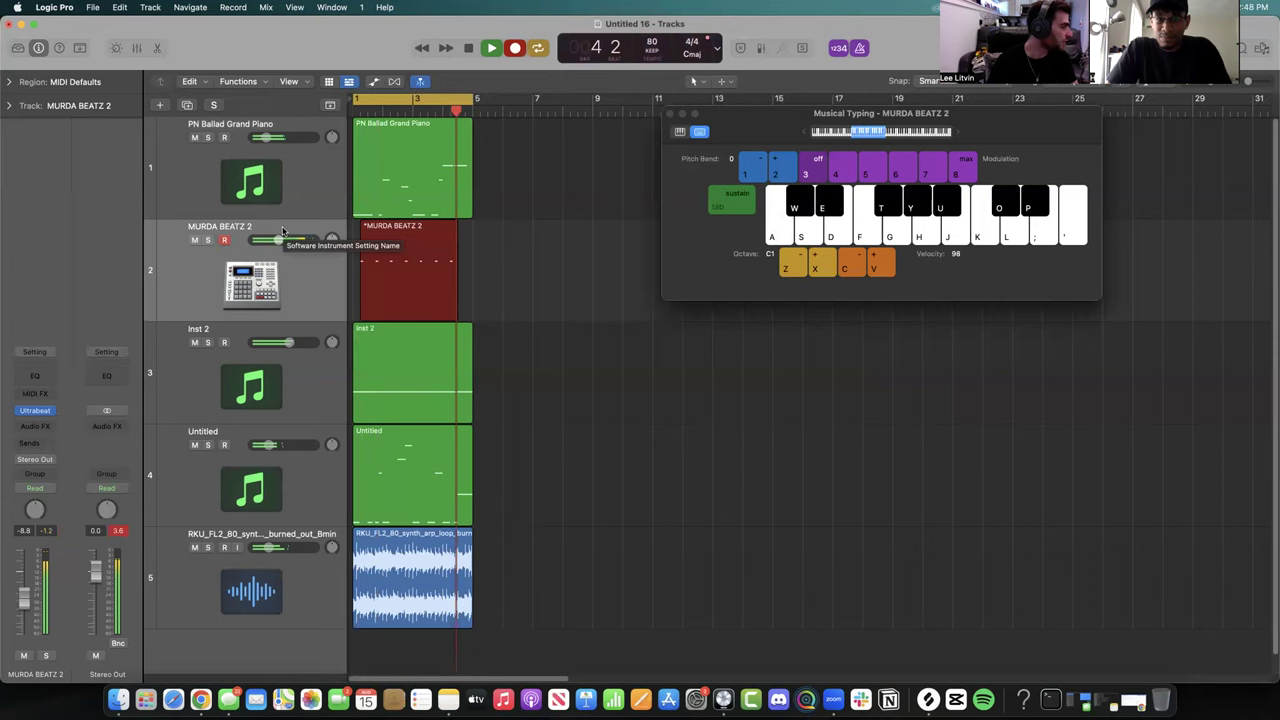
key("space")
key("n")
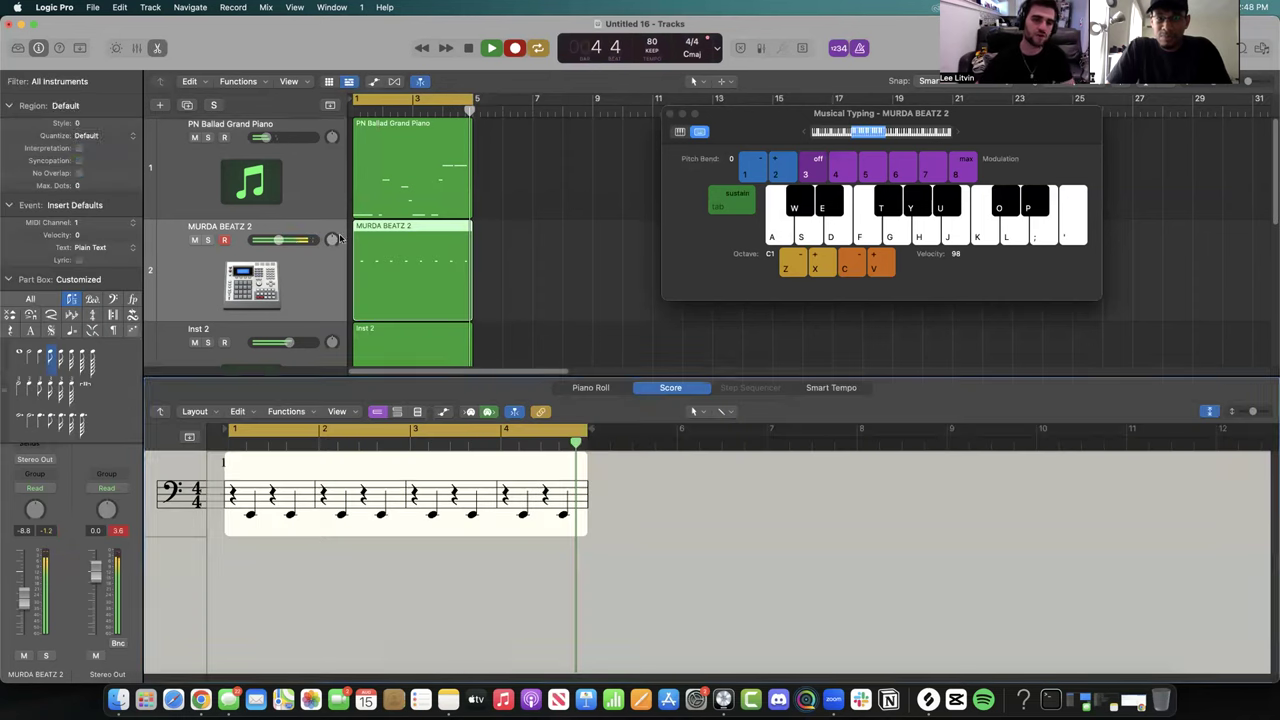
left_click(160, 50)
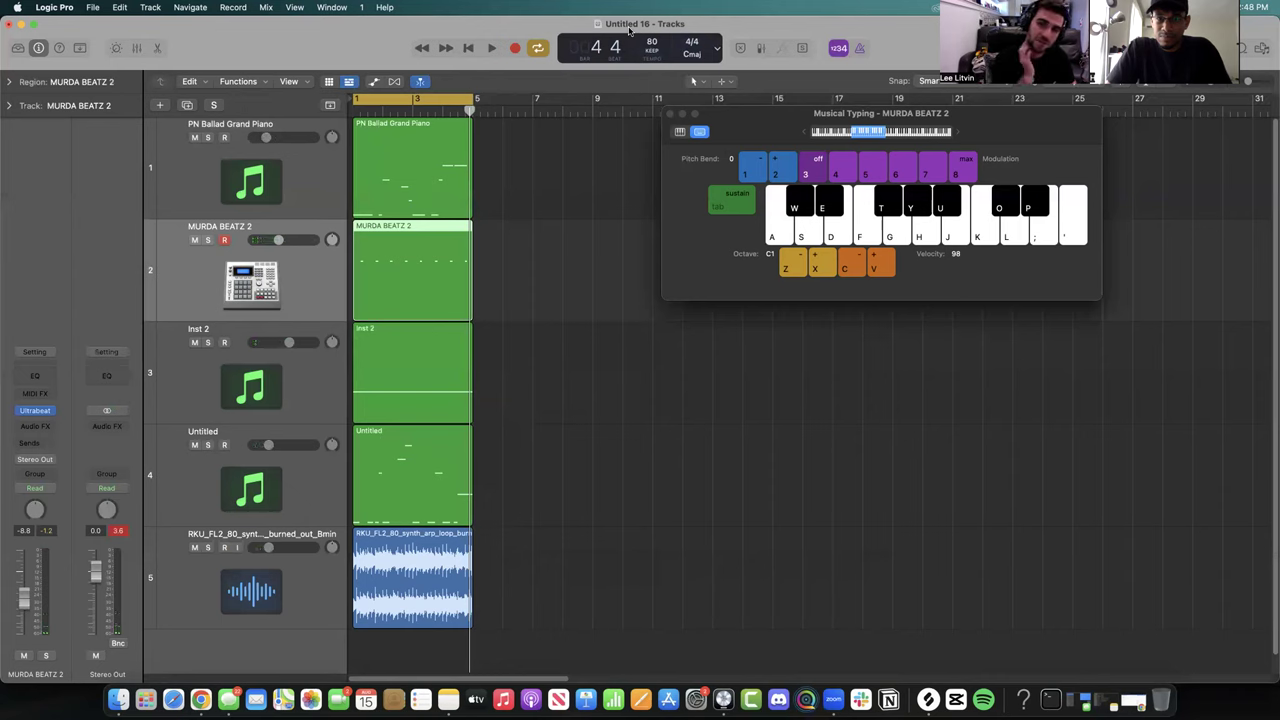
- Duplicate the MURDA BEATZ 2 track with its instrument, adjust the original's volume, and lower the duplicate to -12.2 dB
key("super+d")
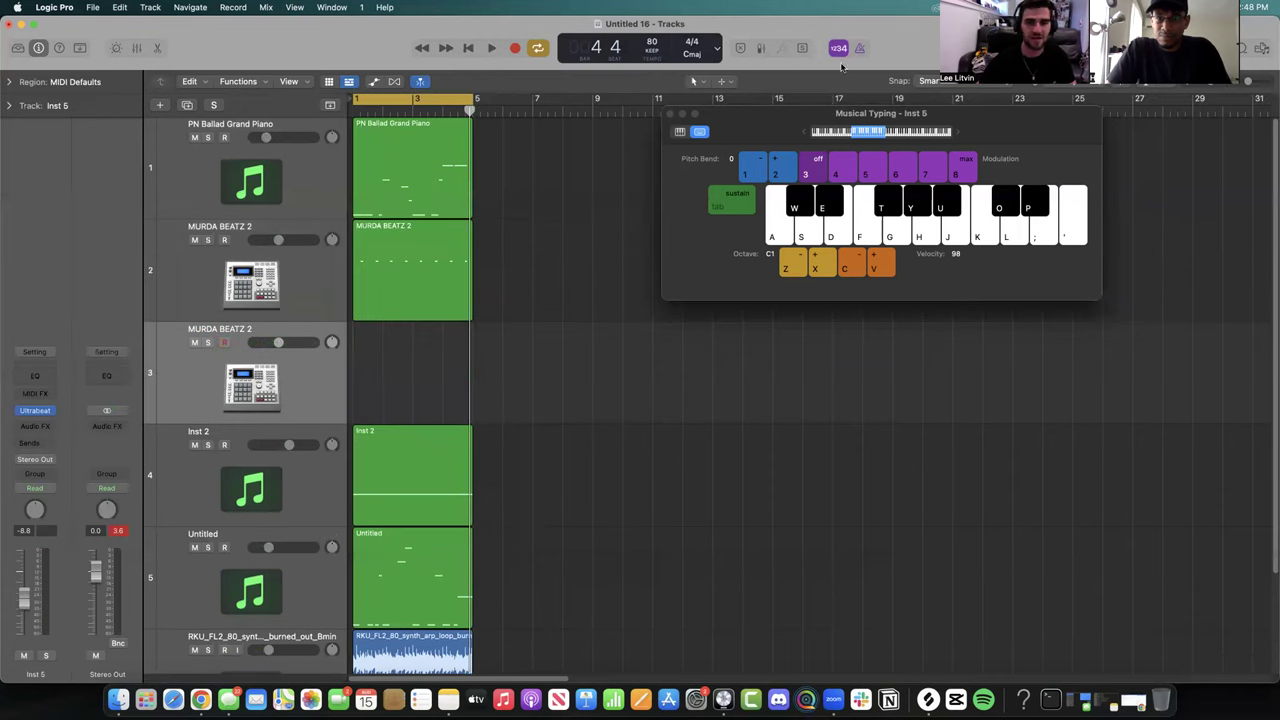
left_click_drag(285, 237, 281, 239)
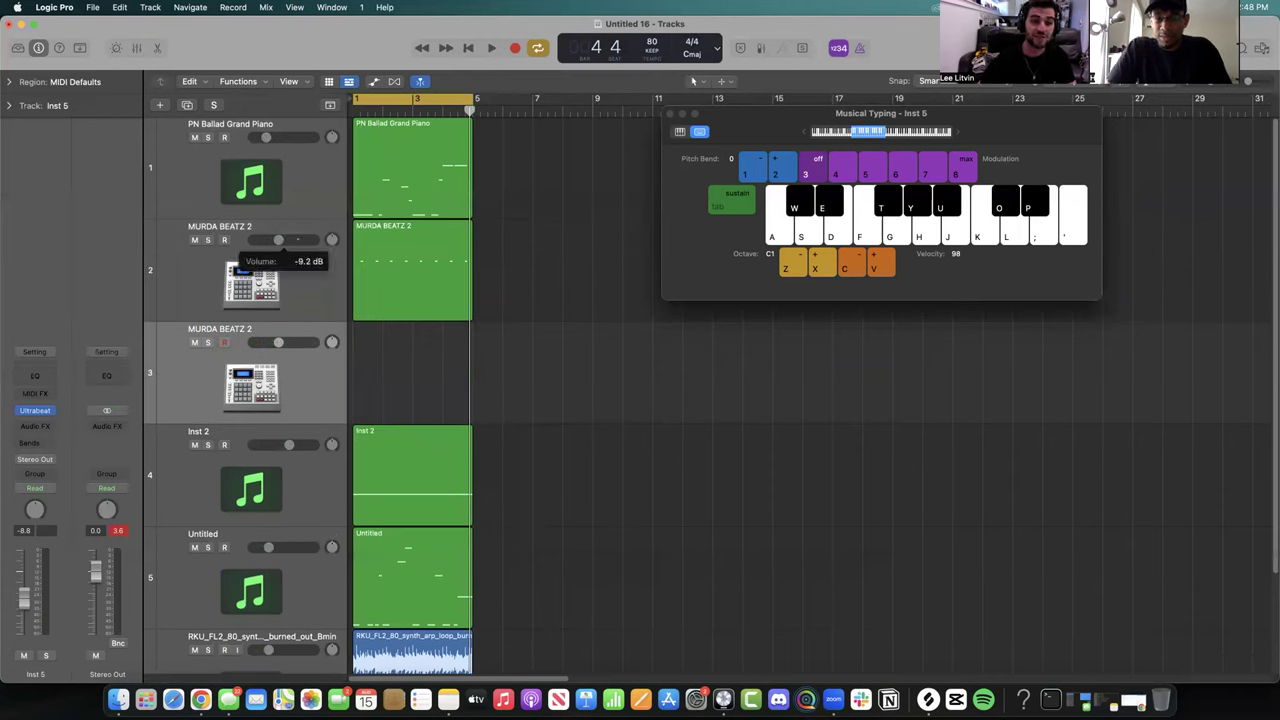
left_click_drag(291, 342, 279, 344)
key("a")
key("a")
key("s")
- Record a syncopated C1 drum pattern across the four-bar loop on the duplicated MURDA BEATZ 2 track
key("r")
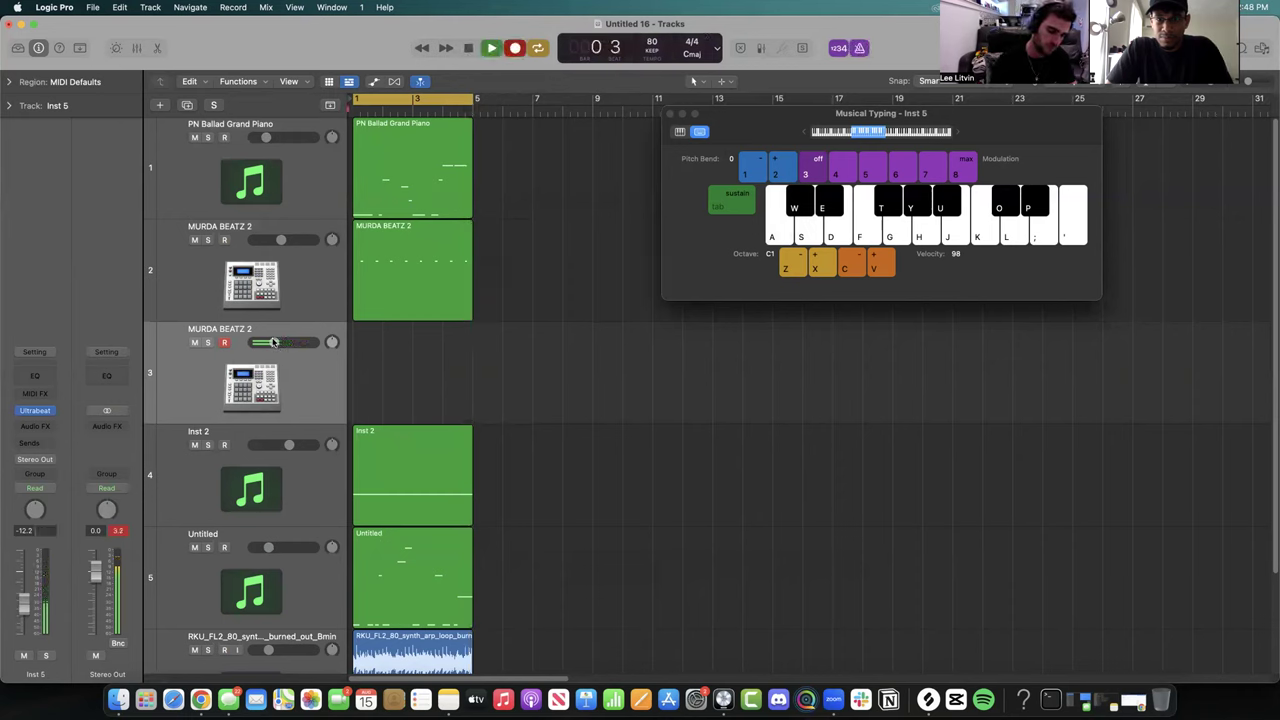
key("a")
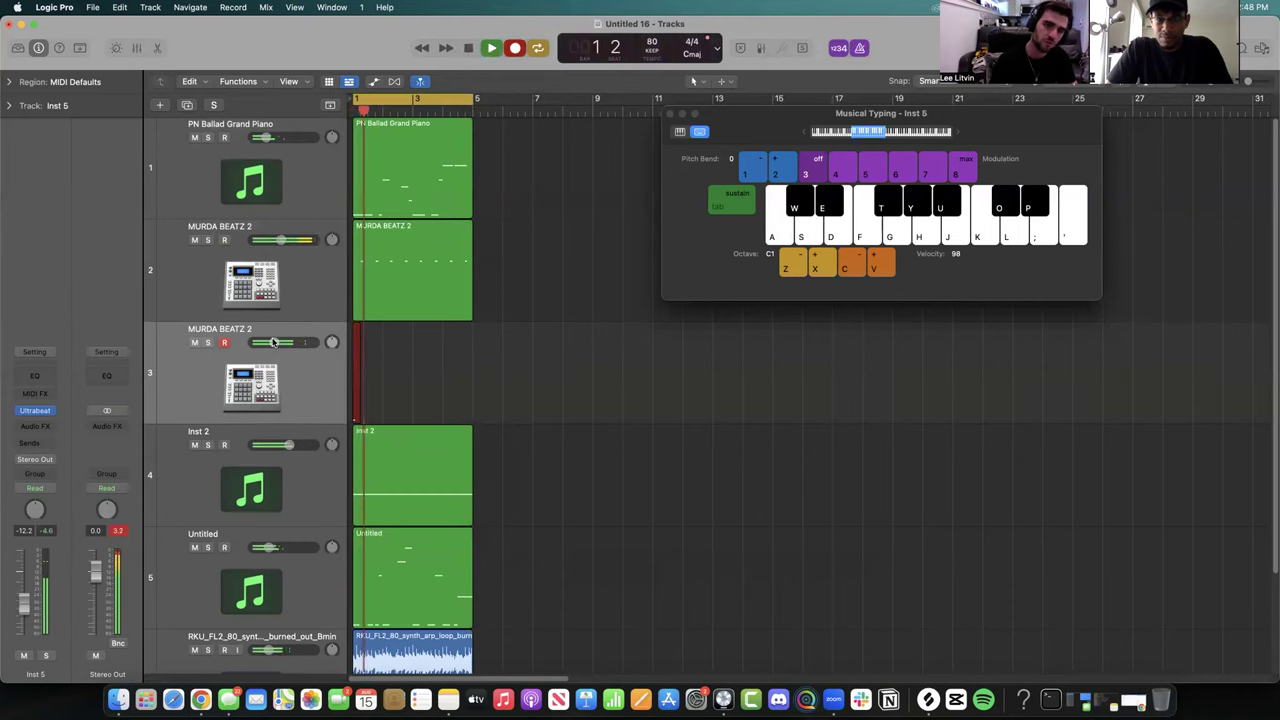
key("a")
key("a")
key("a")
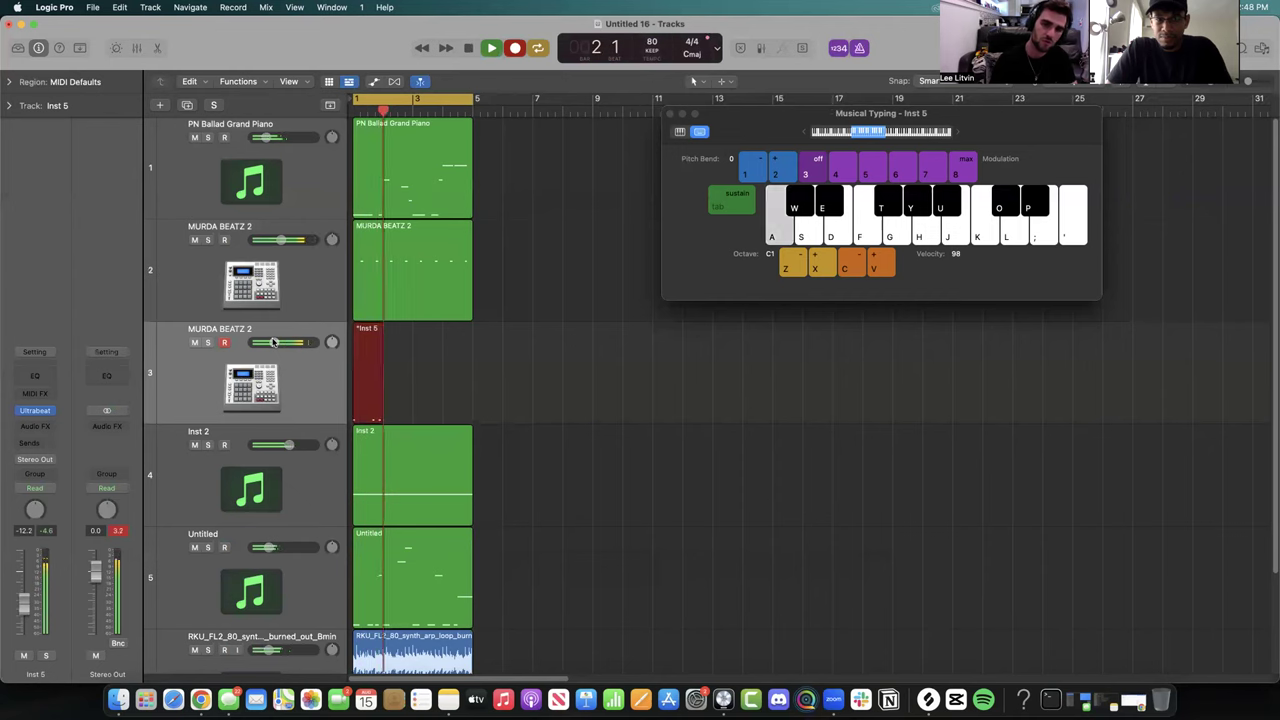
key("a")
key("a")
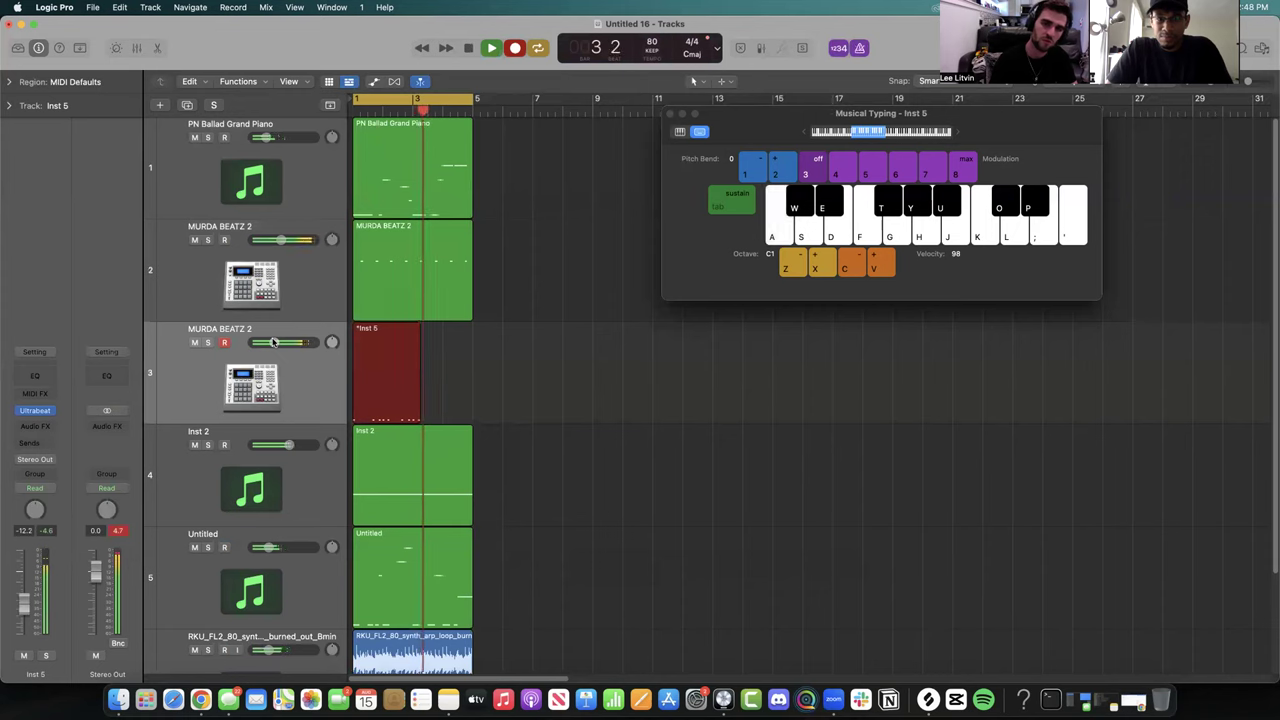
key("a")
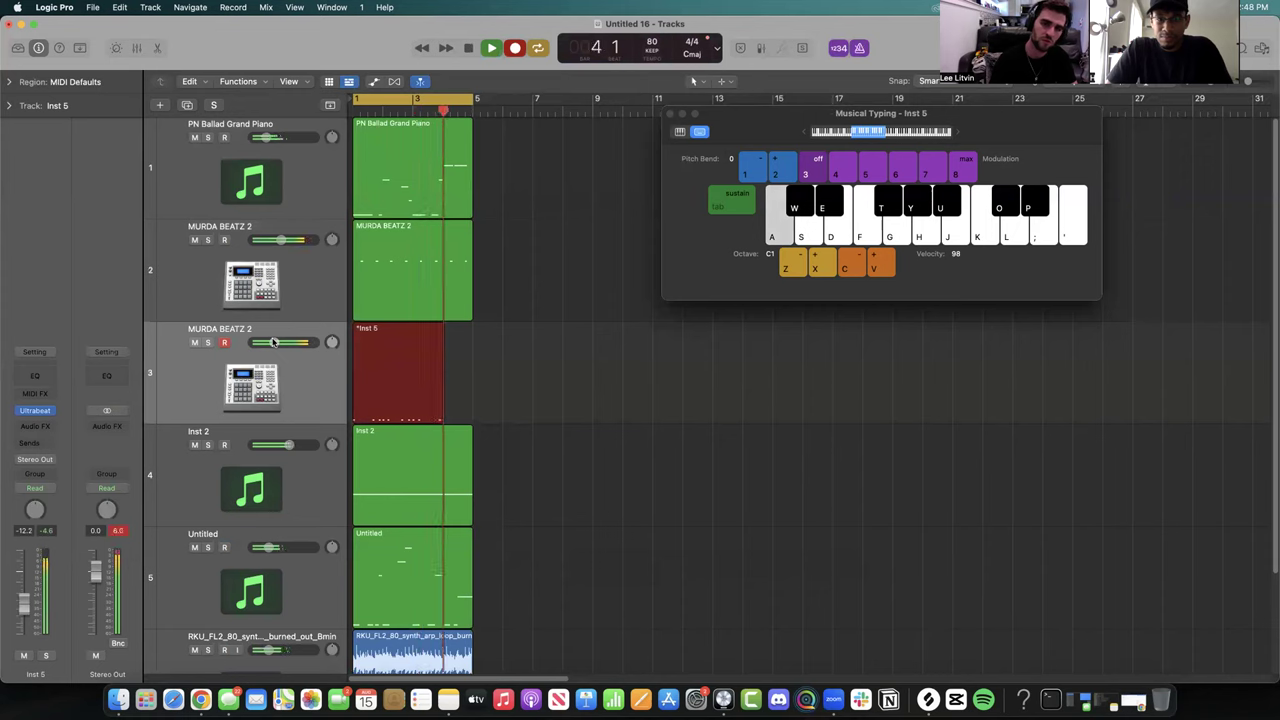
key("a")
key("a")
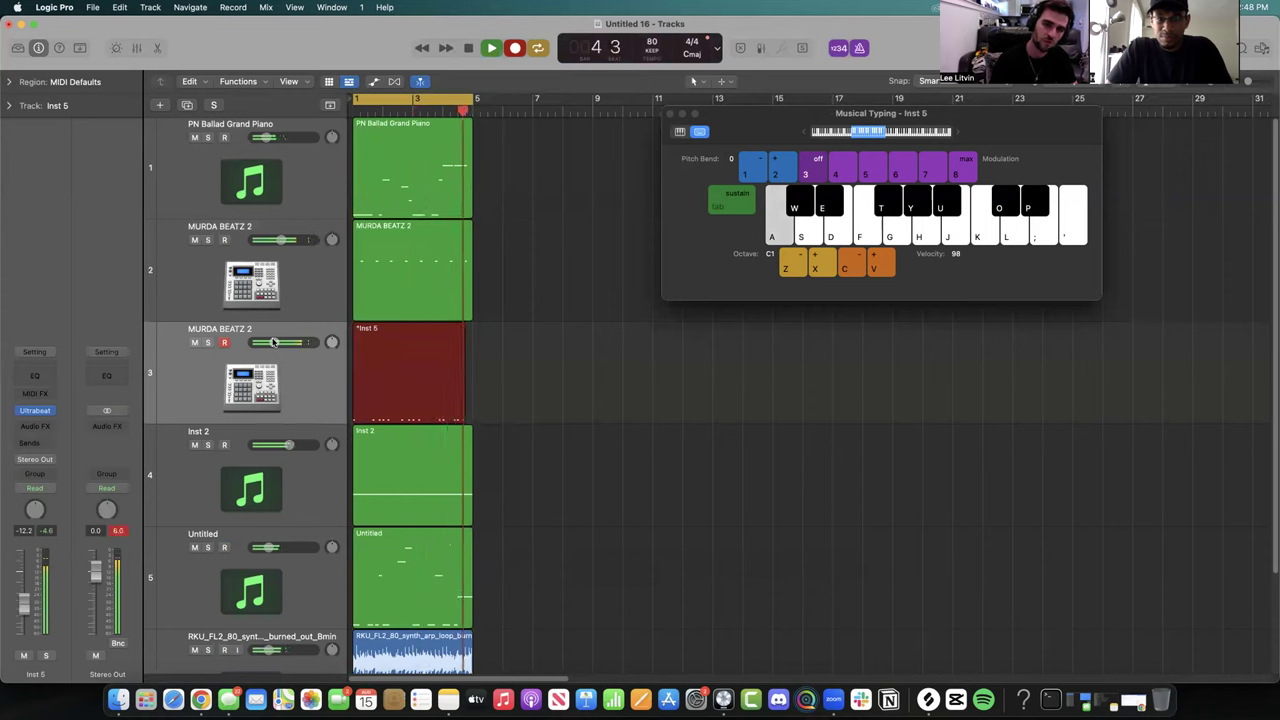
key("space")
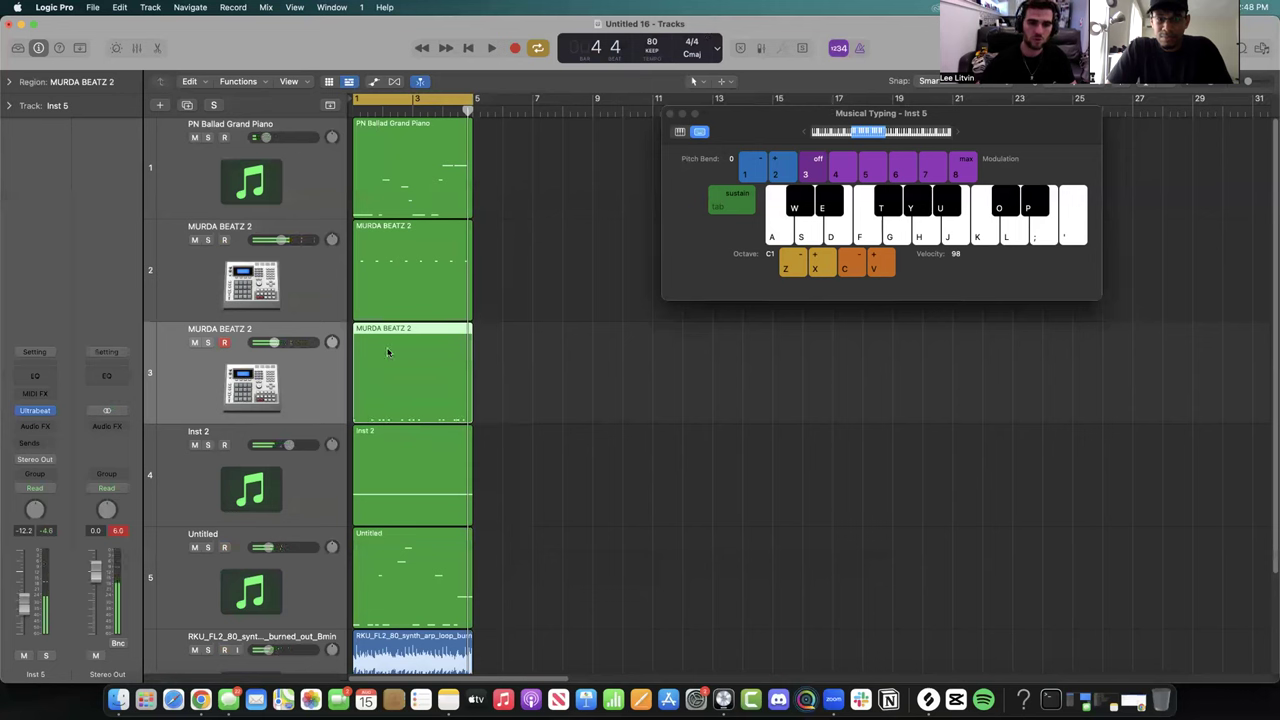
- Add another duplicate MURDA BEATZ 2 track below the C1 pattern and try the A1 drum sound over the looping beat
key("a")
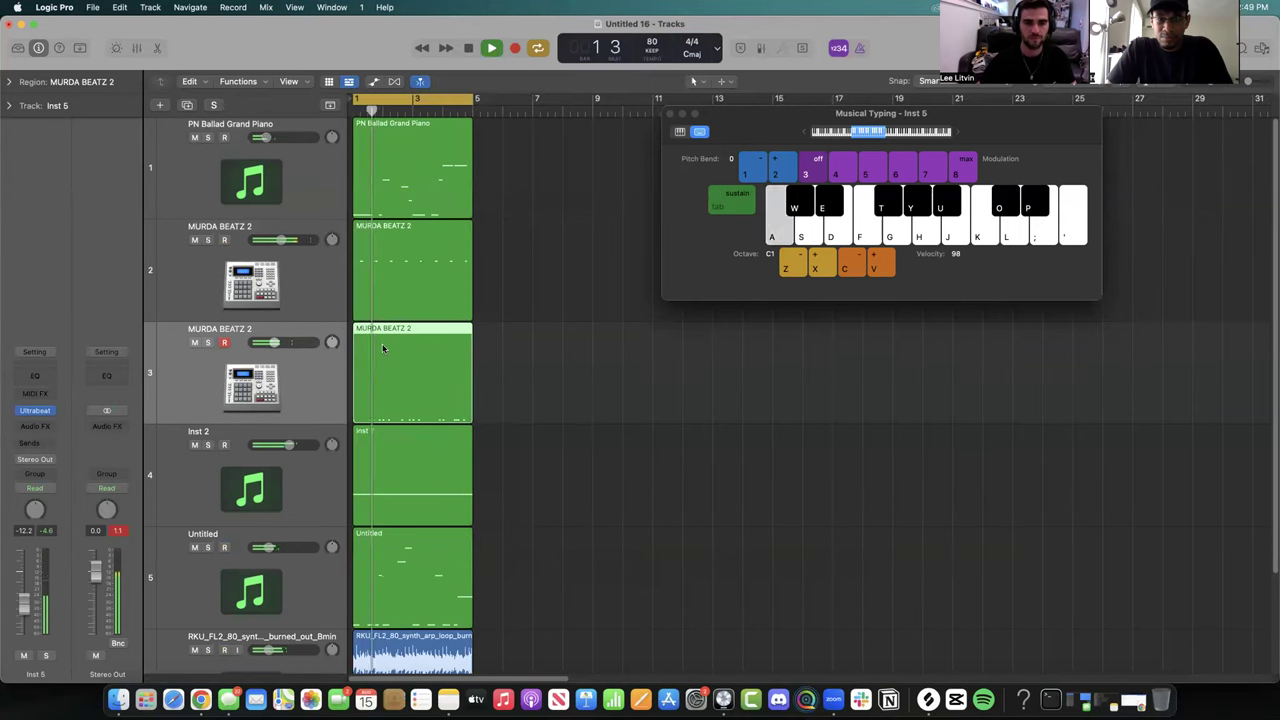
key("a")
key("a")
key("cmd+d")
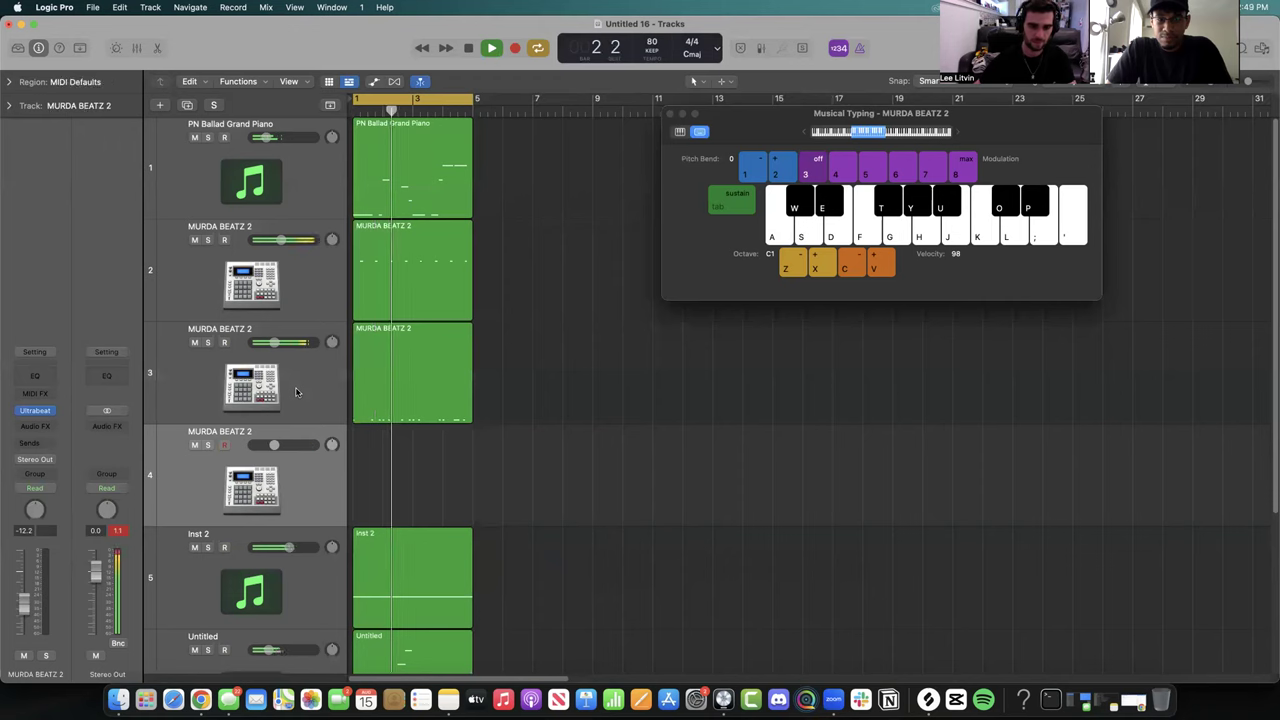
key("h")
key("h")
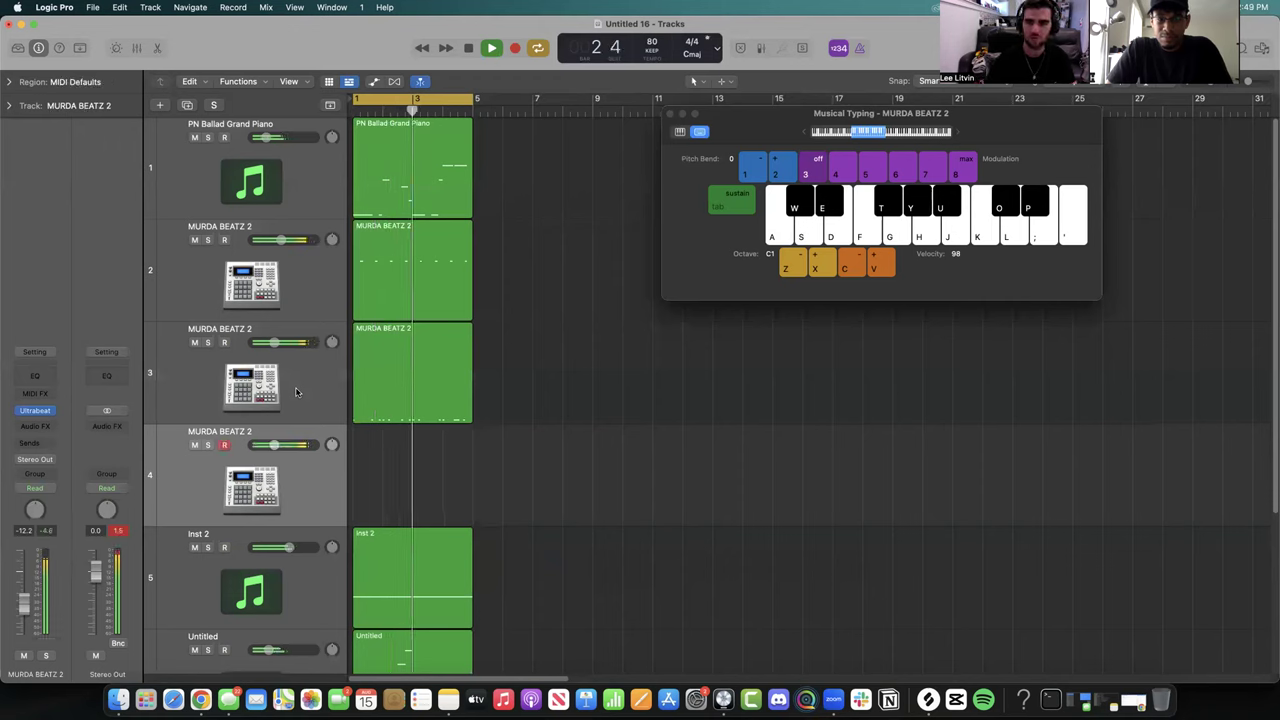
key("h")
- Record a sparse A1 drum pattern over the four-bar loop on track 4 and lower that track to -22.5 dB
key("r")
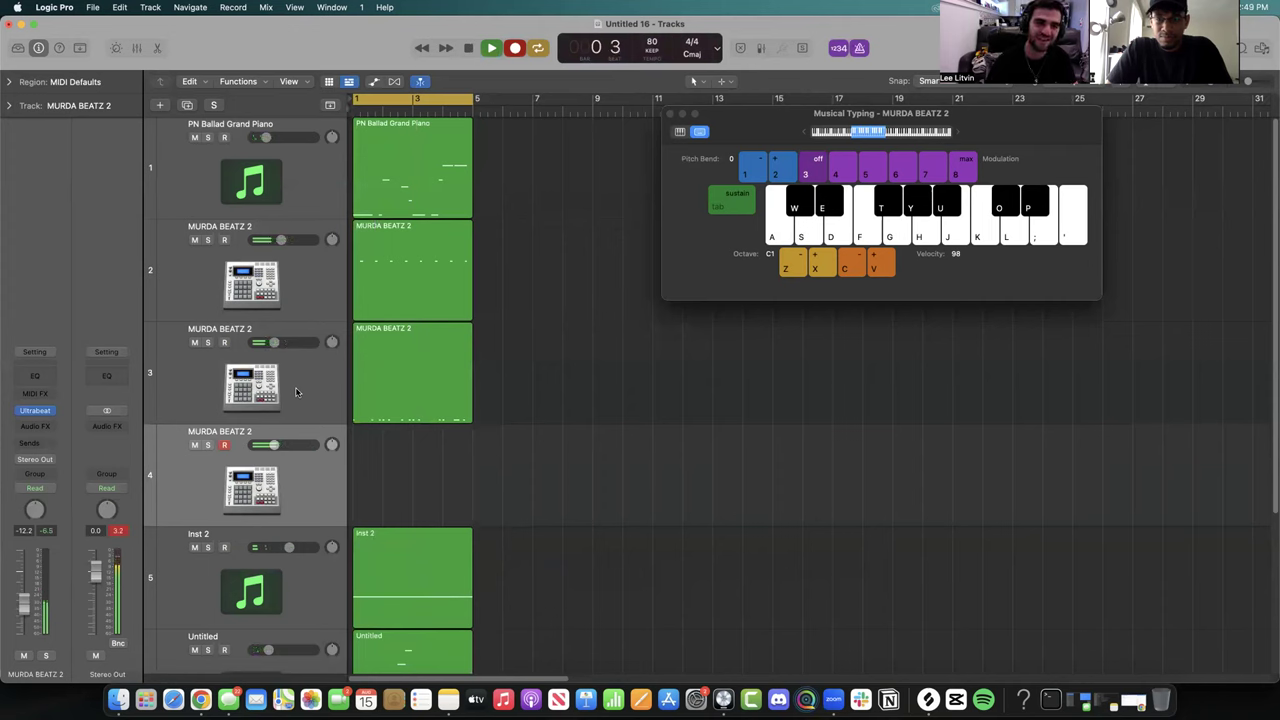
key("h")
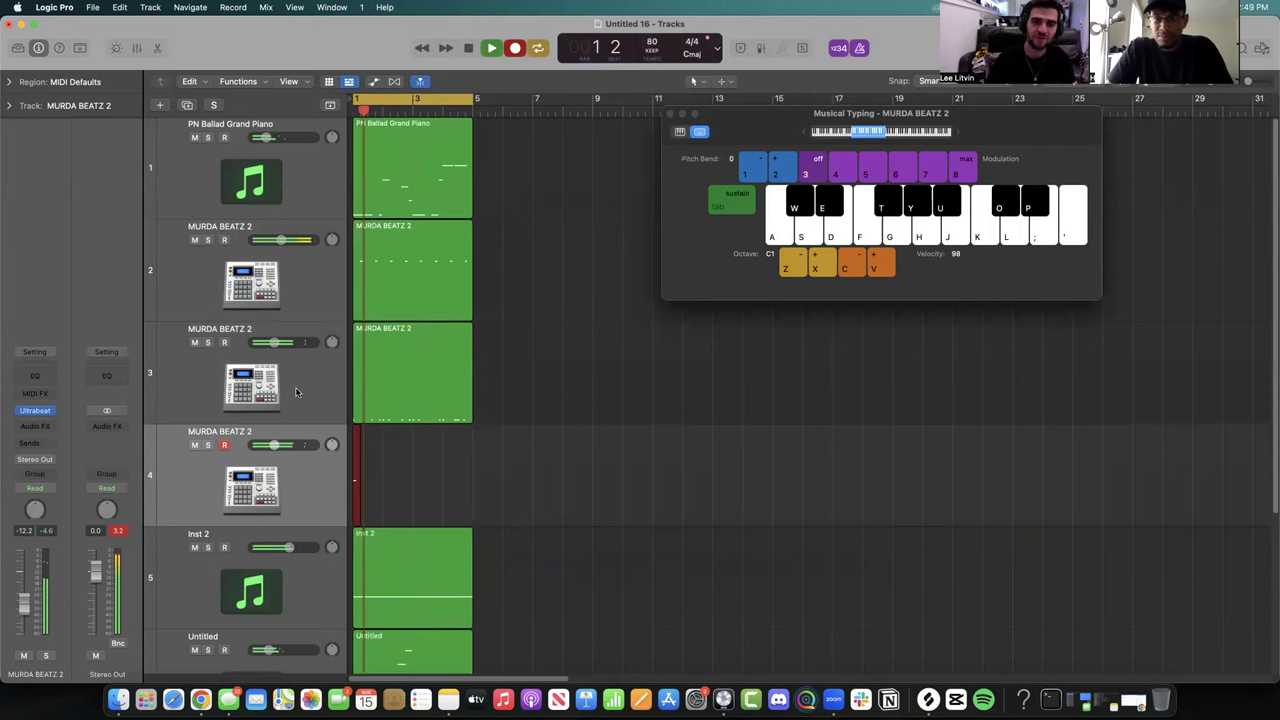
key("h")
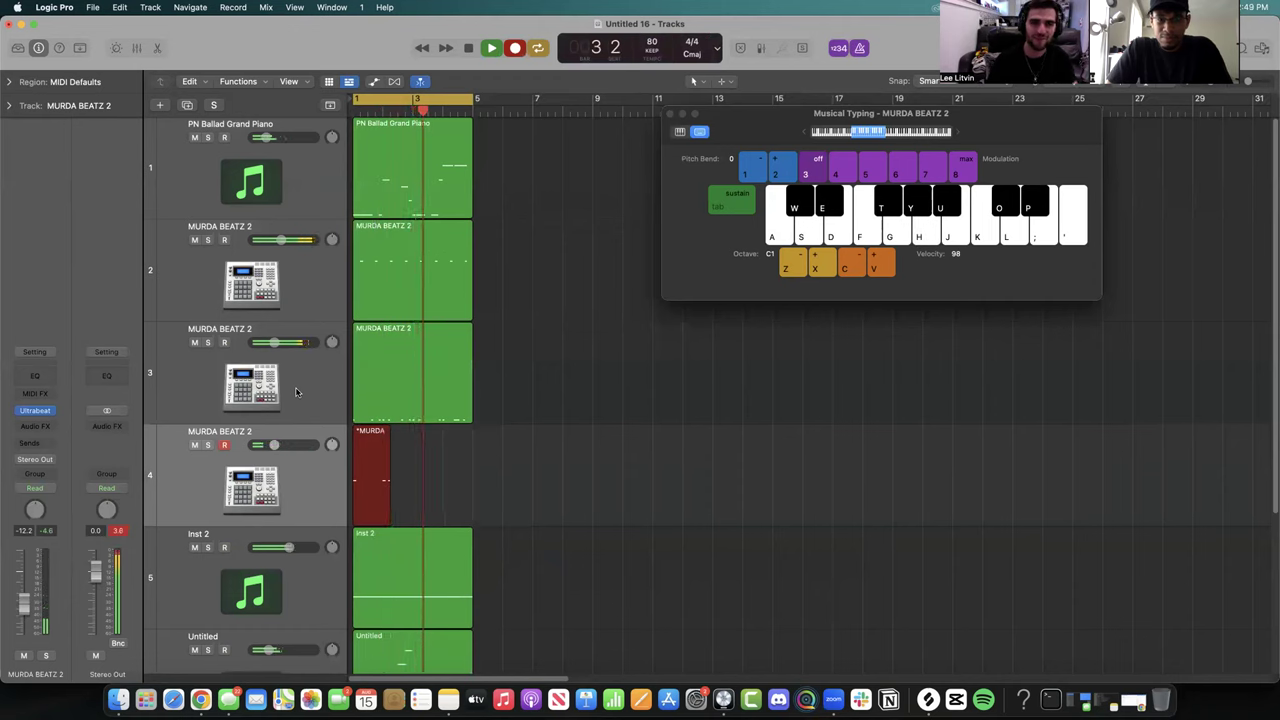
key("h")
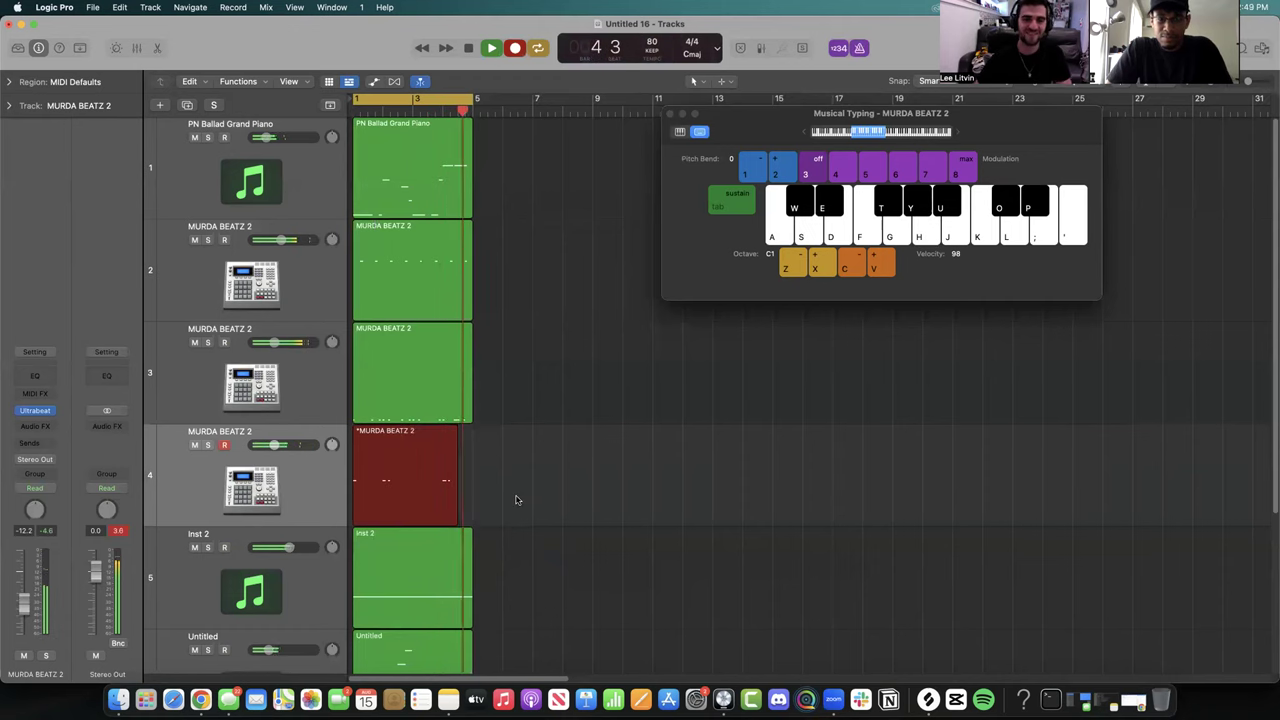
key("space")
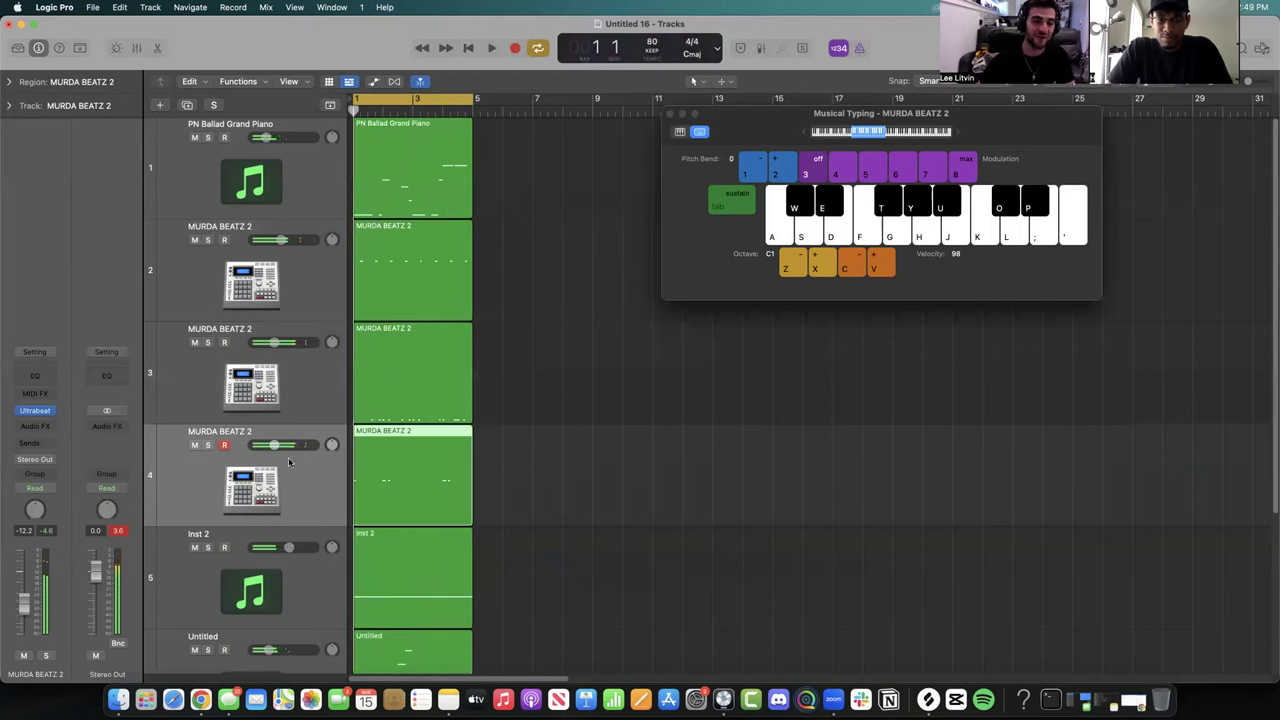
left_click_drag(274, 445, 264, 446)
key("space")
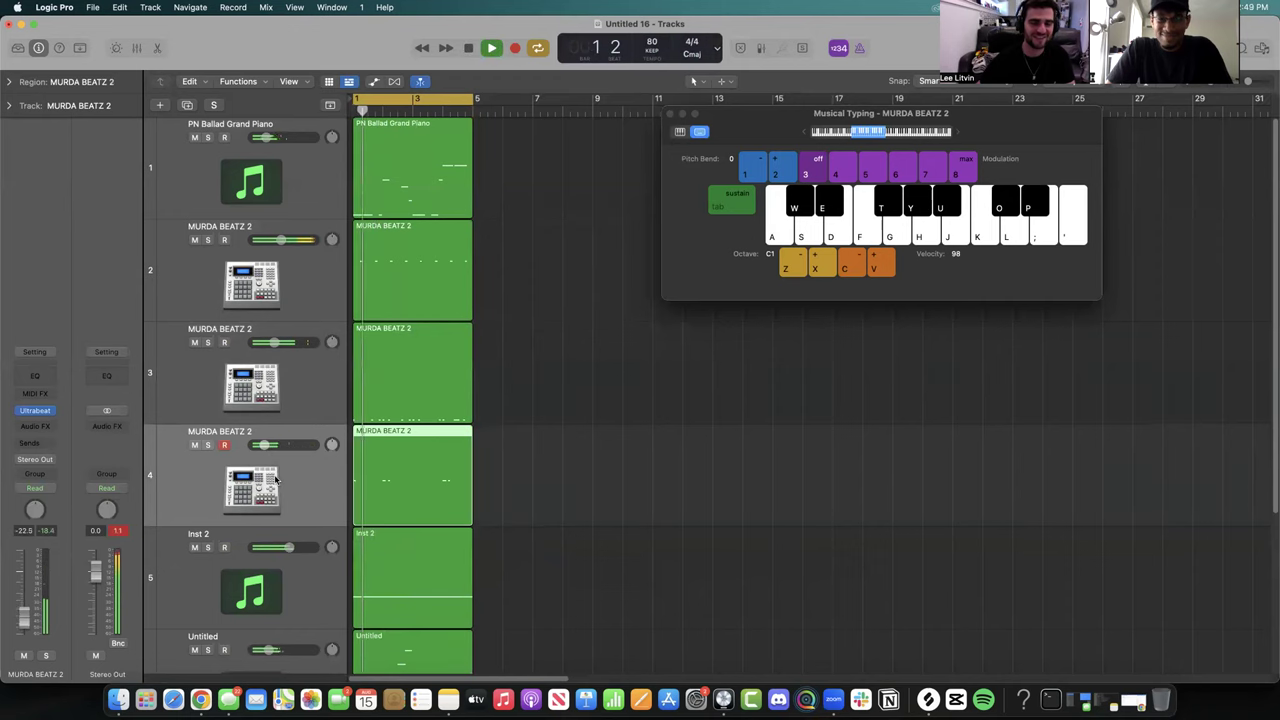
- Duplicate the MURDA BEATZ 2 track on track 4 and audition drum sounds from the same kit on the new track
key("super+d")
key("r")
key("j")
key("k")
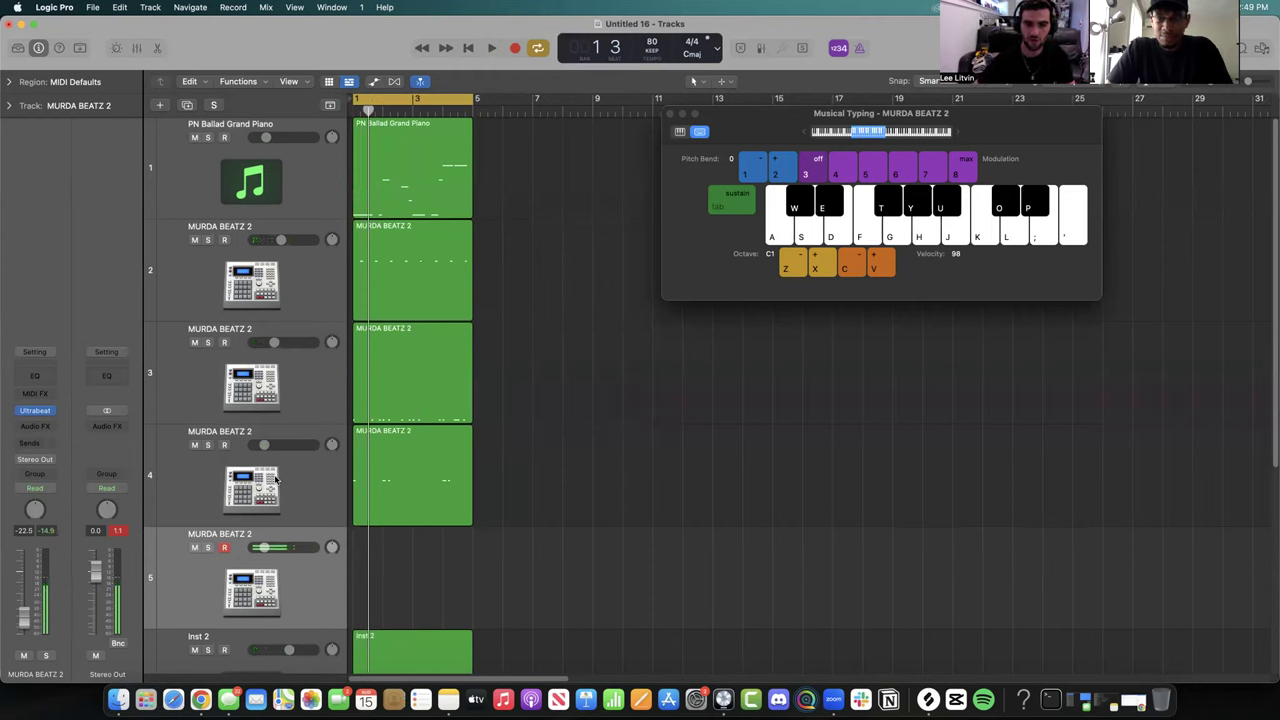
- Record a steady four-bar drum pattern on track 5 with Note Repeat at 1/16 Note and raise that track to -18.0 dB
key("ctrl+y")
left_click(197, 380)
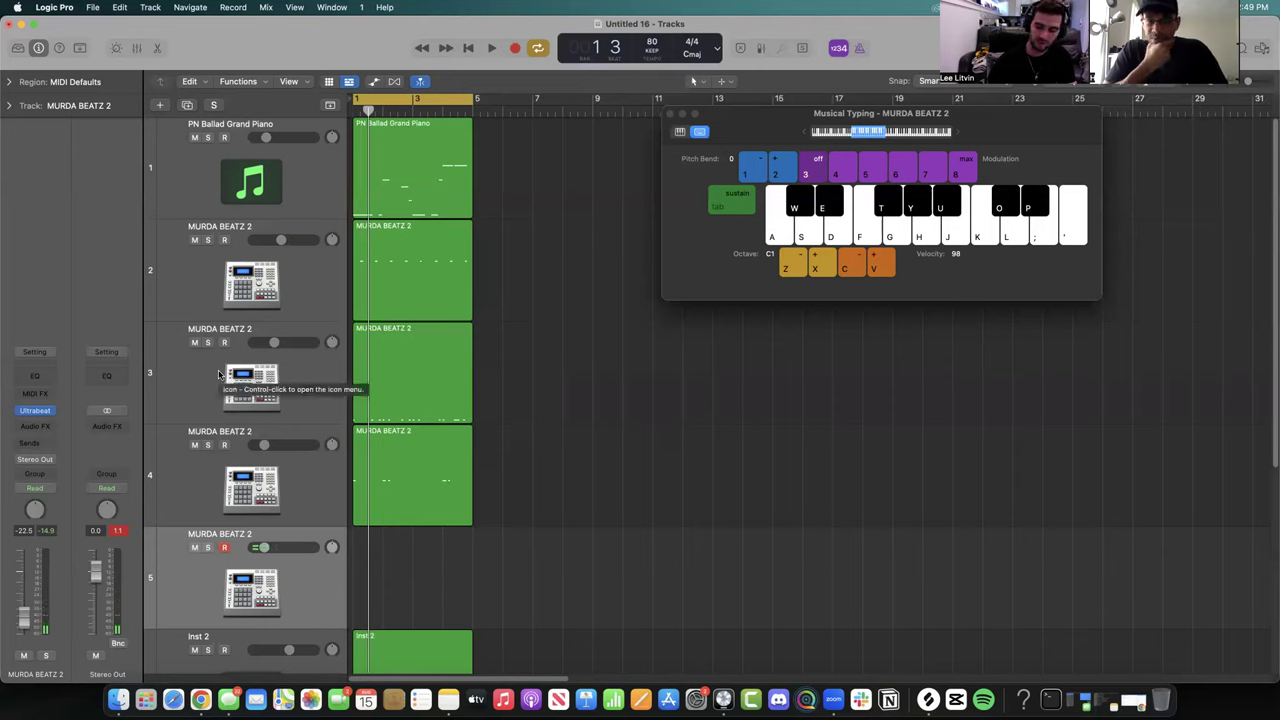
key("ctrl+shift+r")
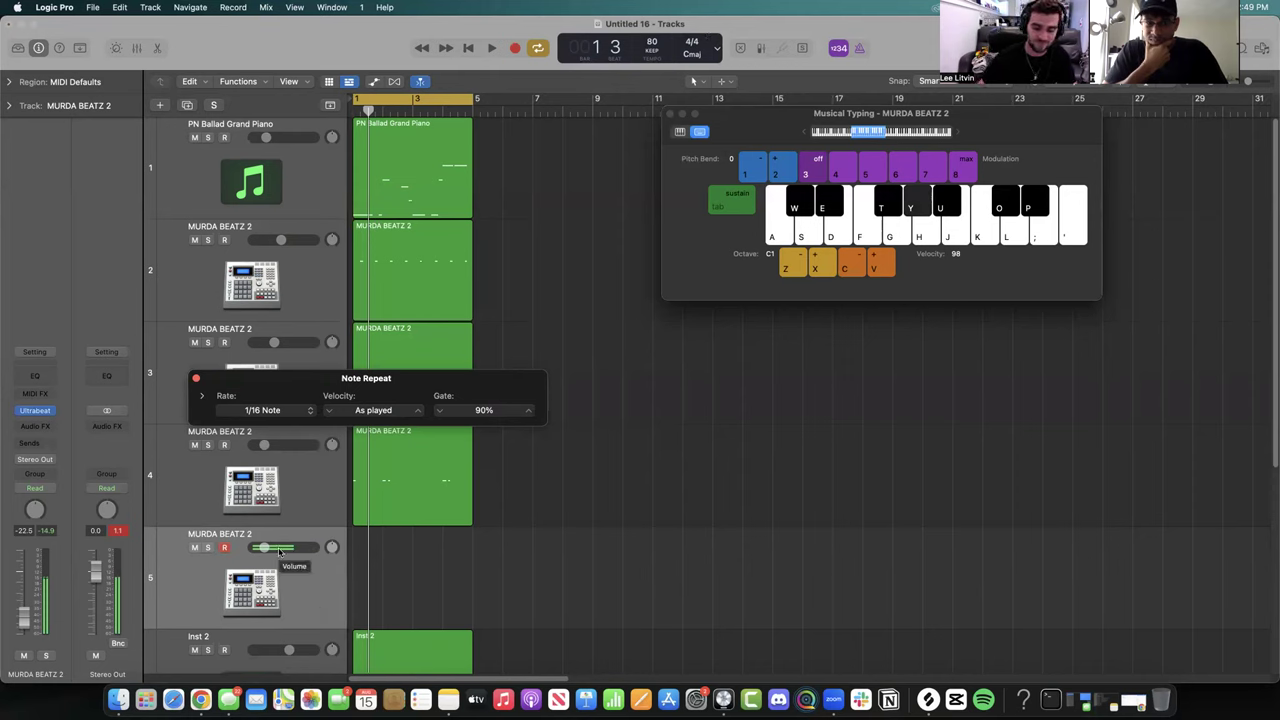
key("r")
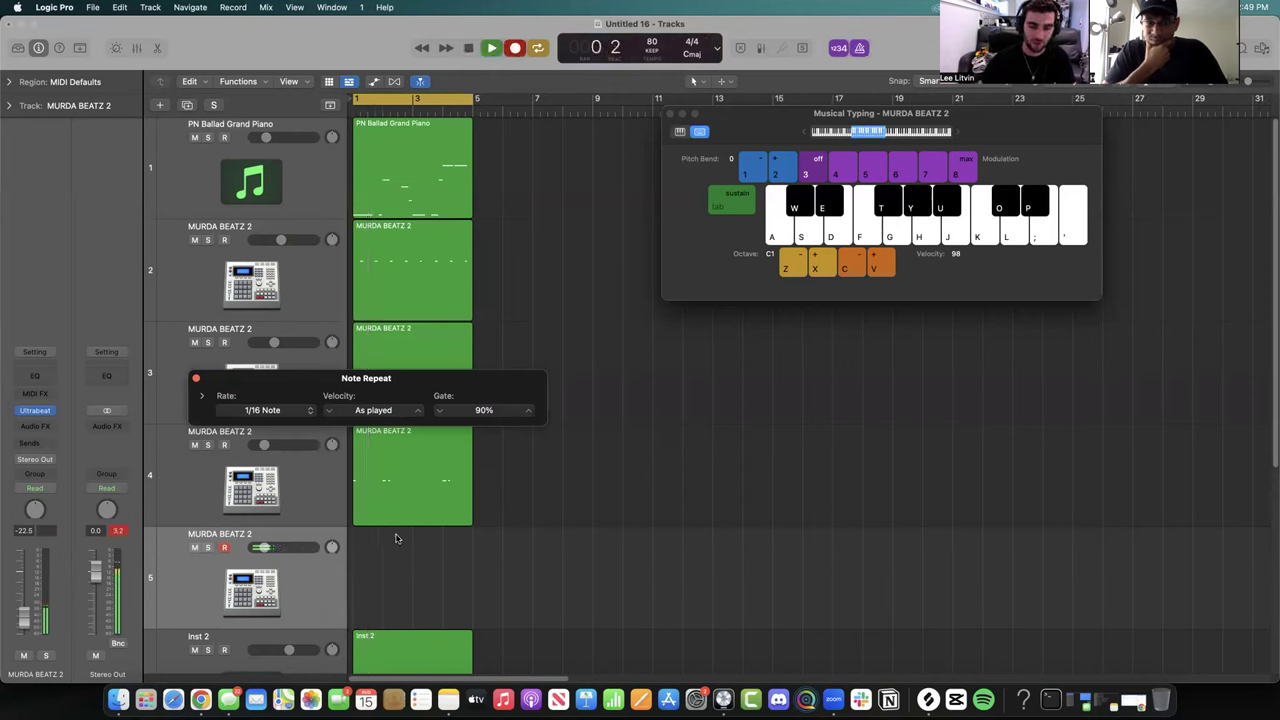
key("y")
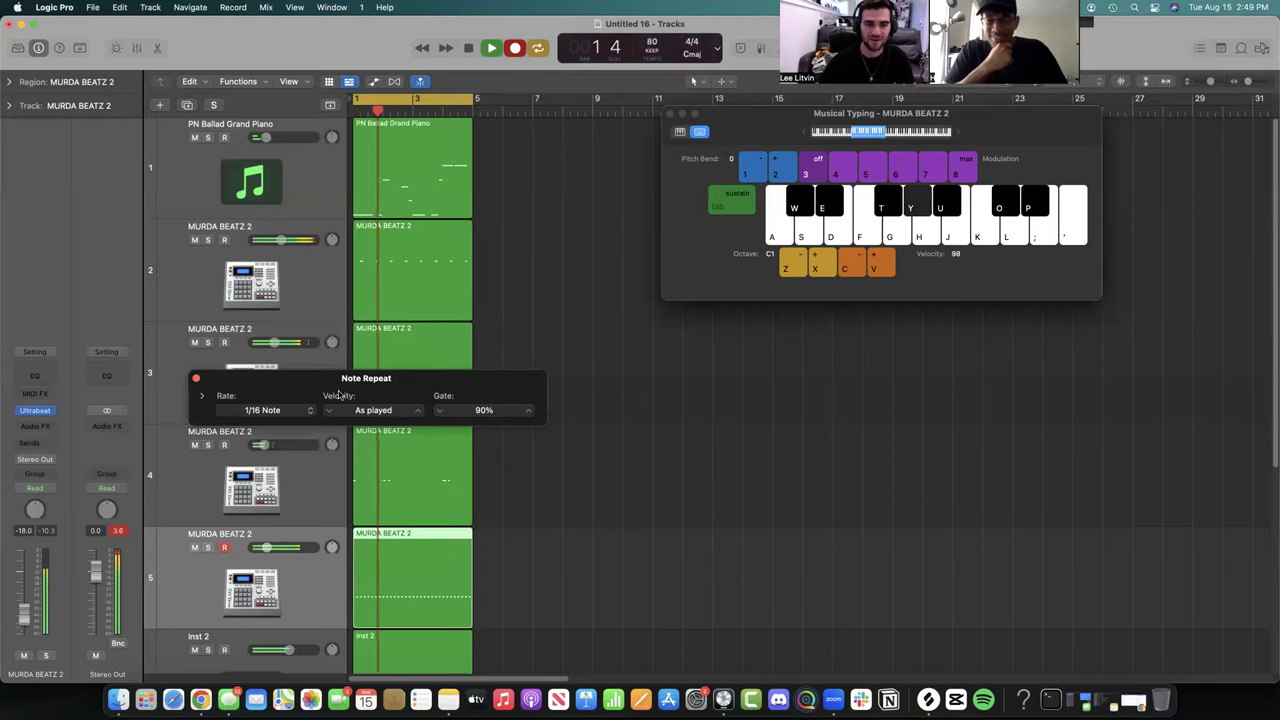
key("space")
- Overdub fast drum rolls on track 5 with Note Repeat at 1/32 Note, switching between 1/64 and 1/32 while recording, and close Note Repeat
left_click_drag(349, 382, 389, 274)
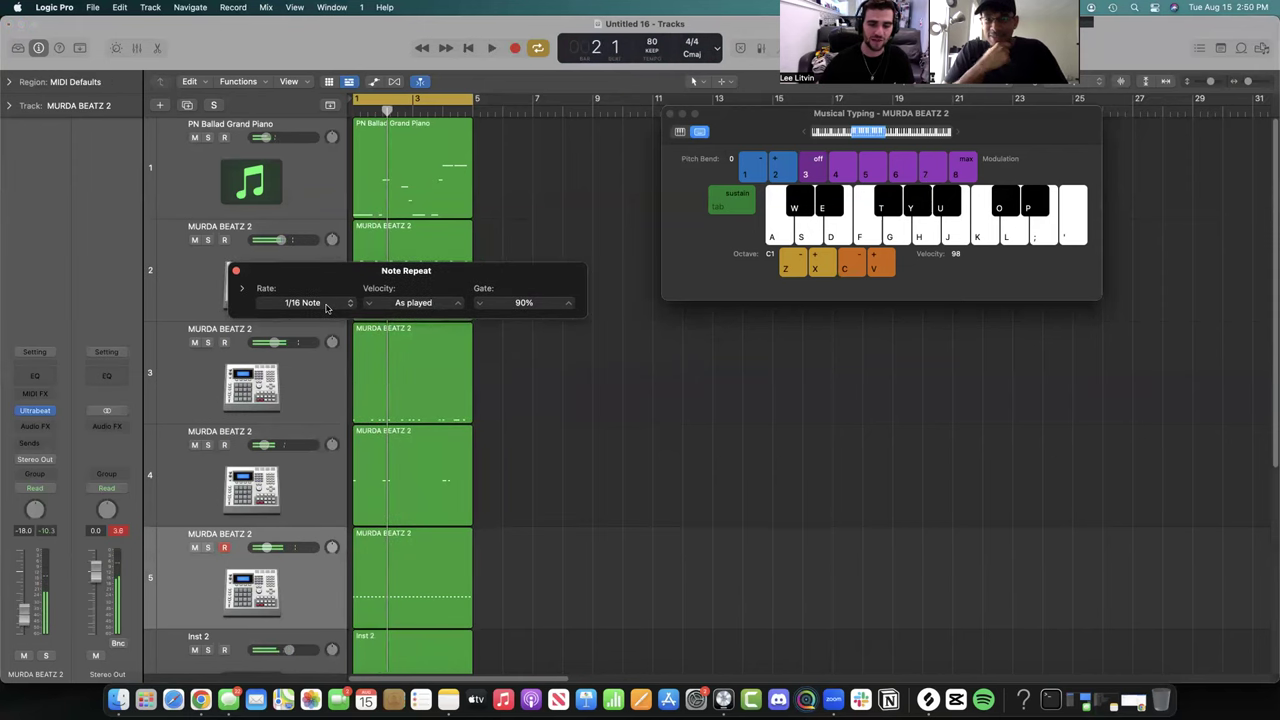
left_click(325, 303)
left_click(325, 320)
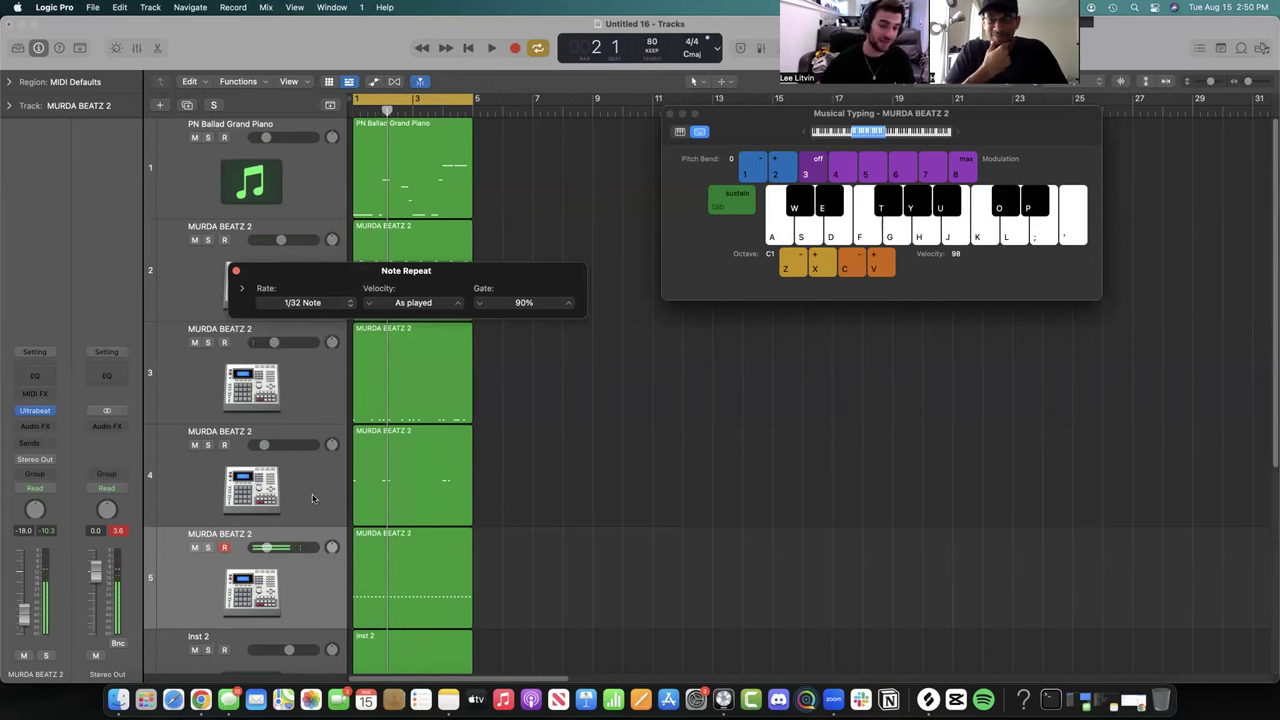
scroll(541, 490, "down", 2)
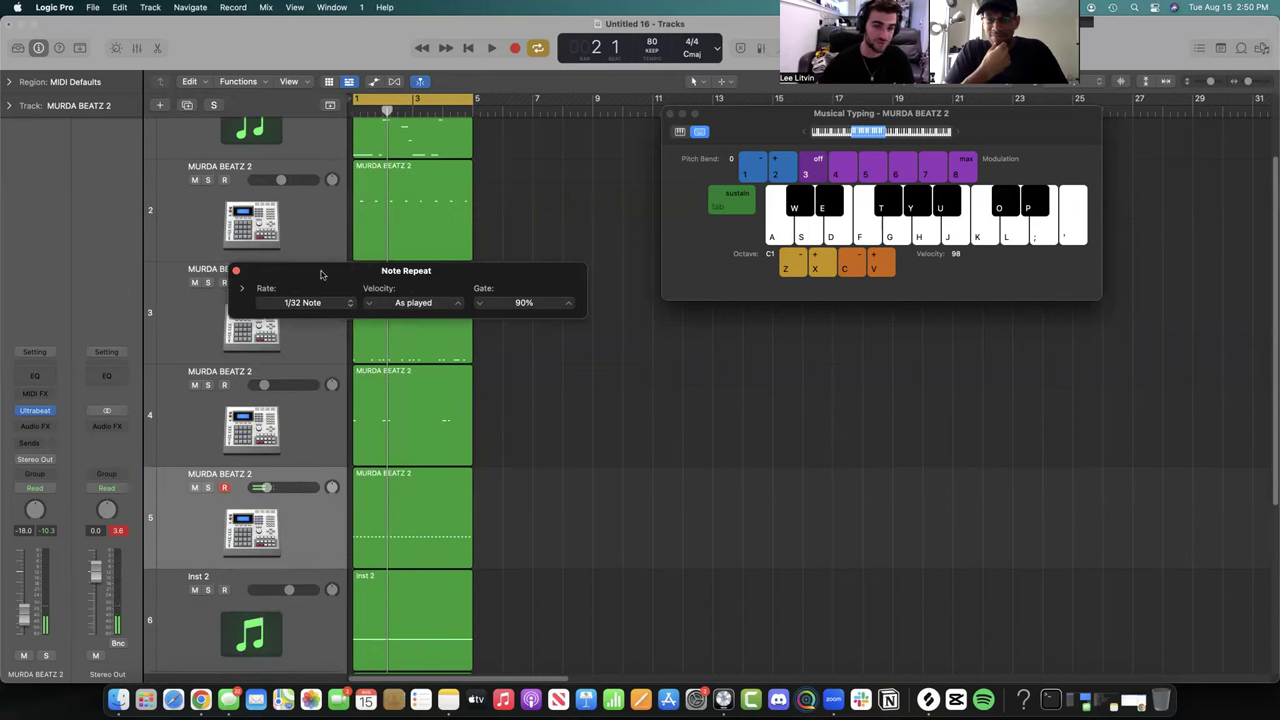
key("r")
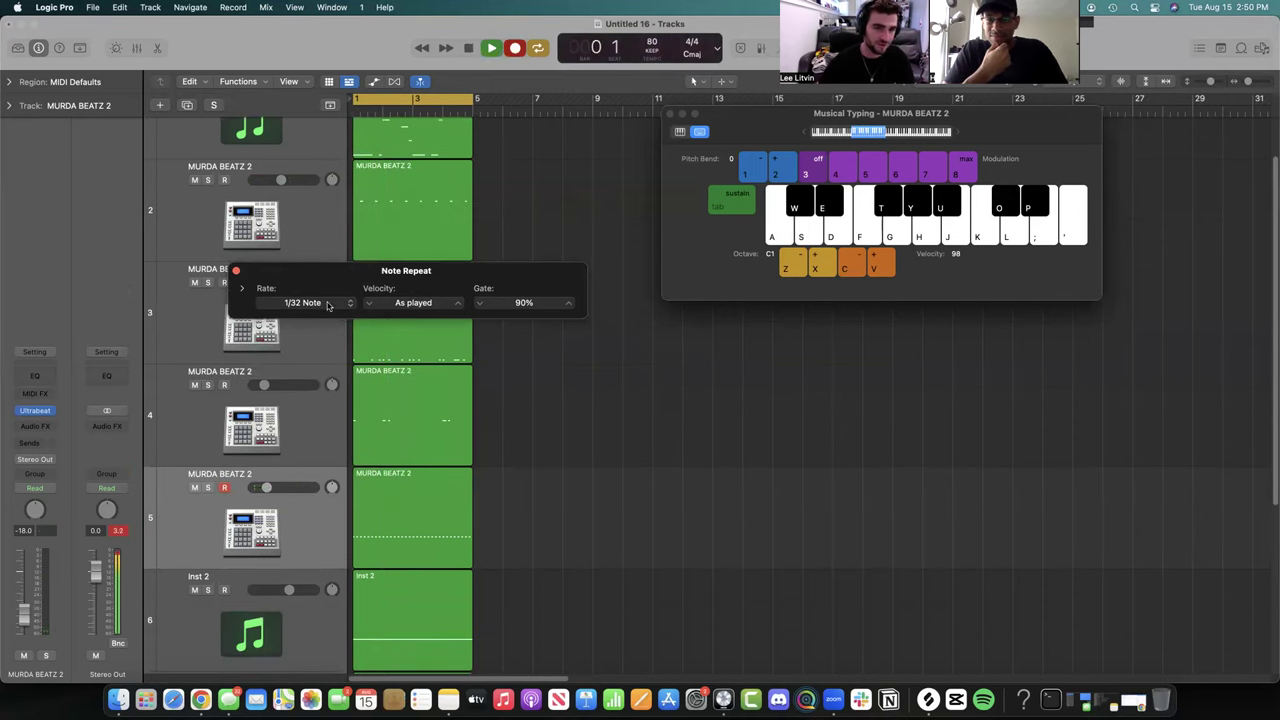
left_click_drag(320, 285, 553, 354)
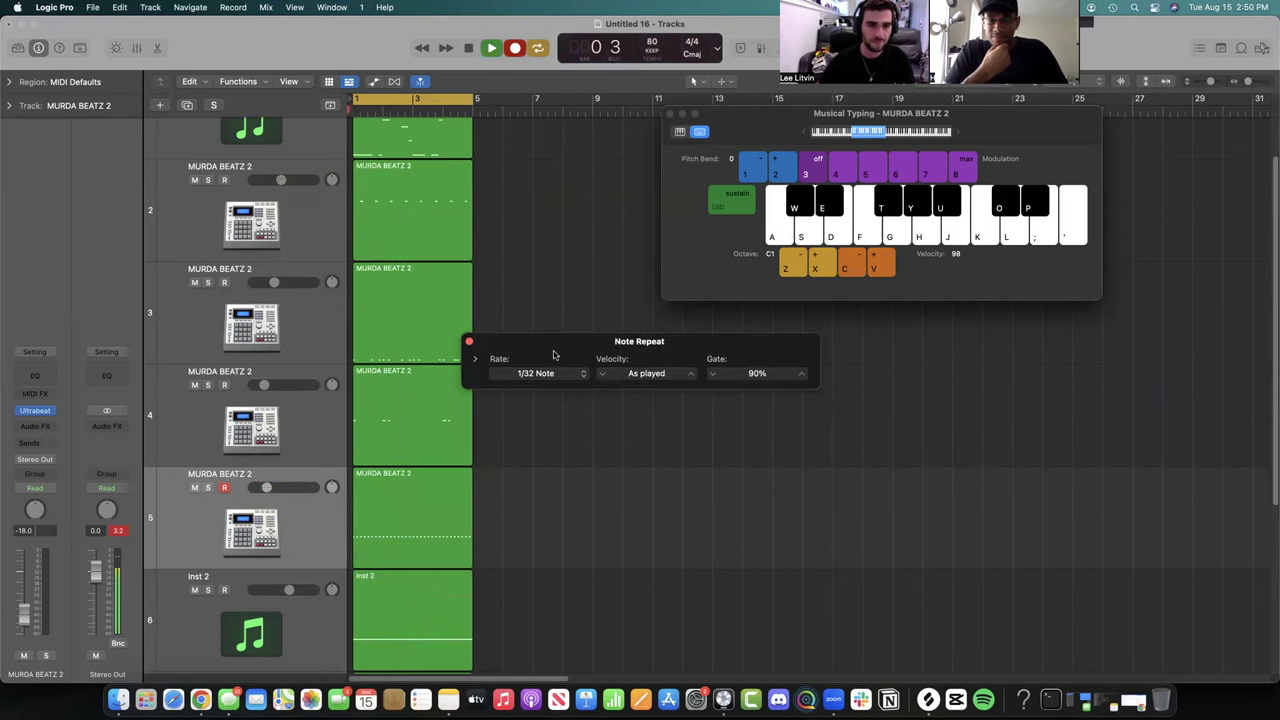
left_click(540, 373)
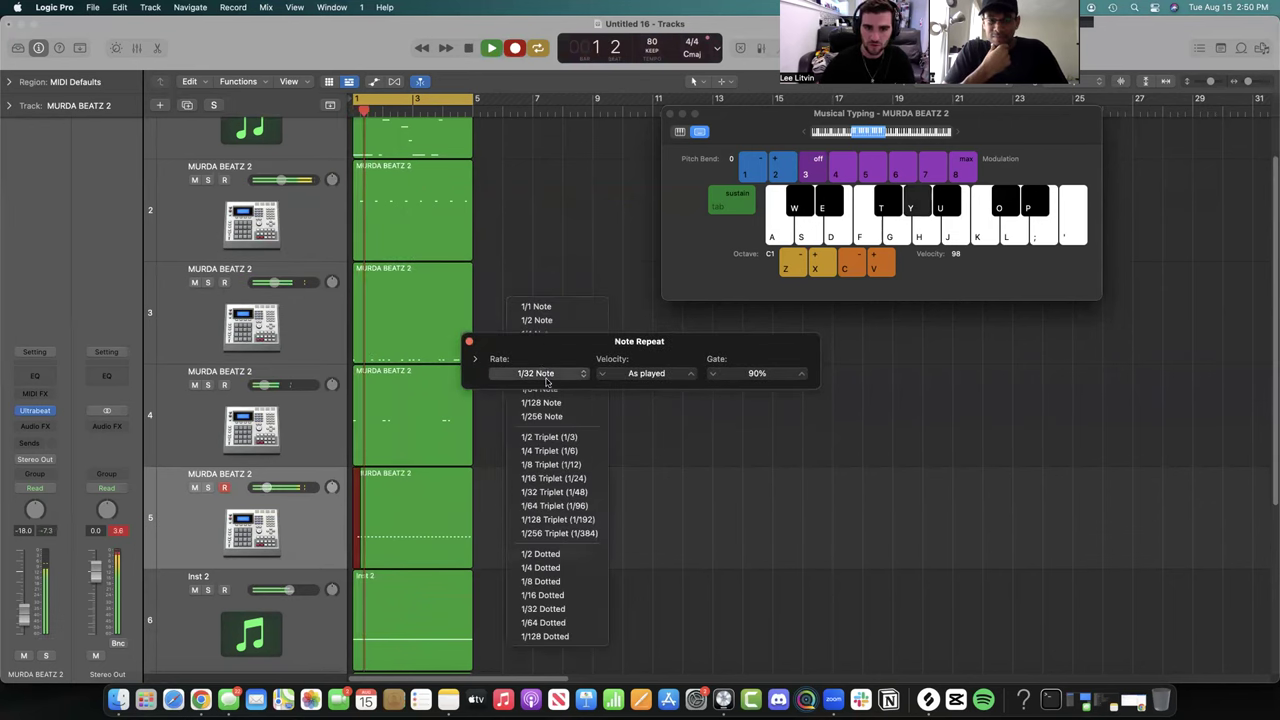
left_click(540, 389)
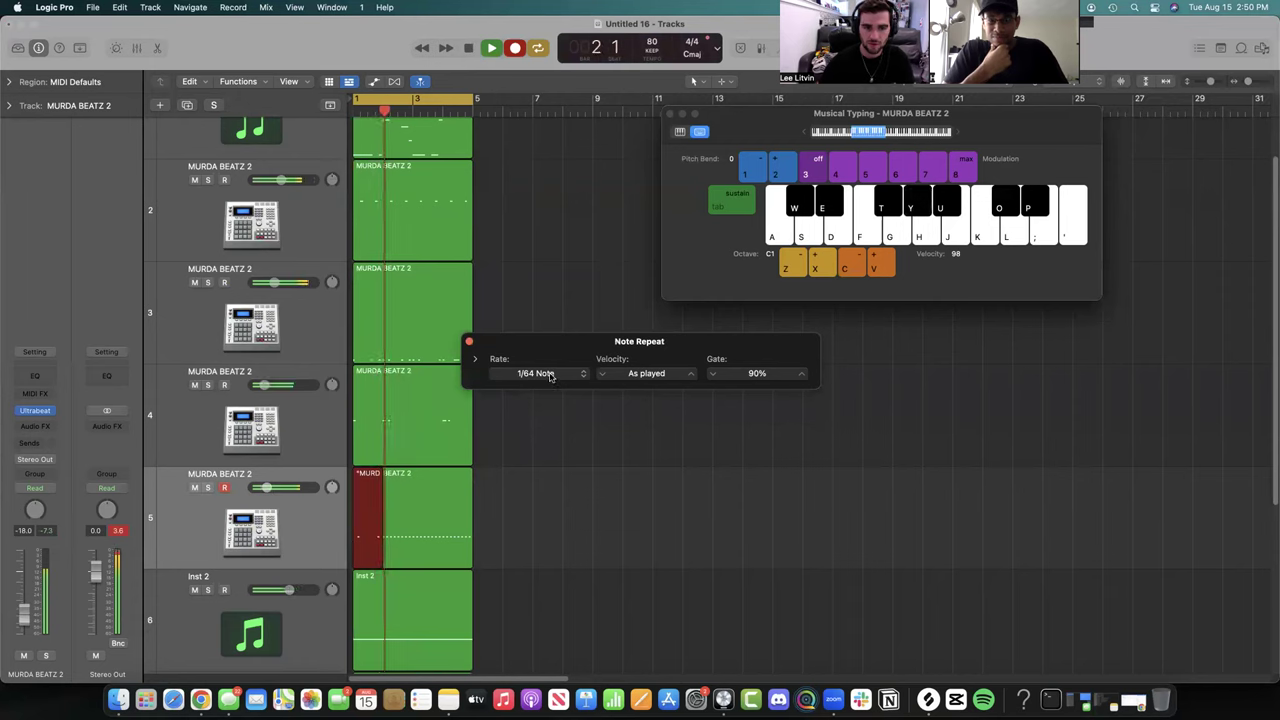
left_click(549, 375)
left_click(549, 367)
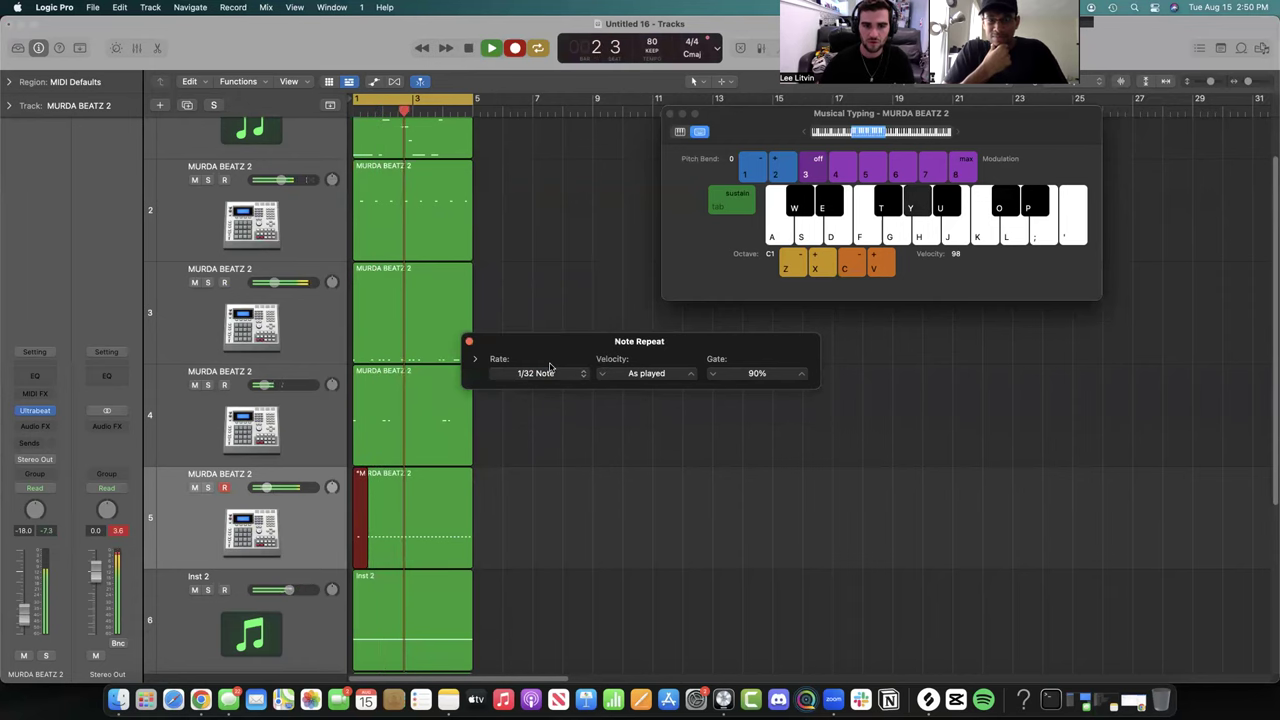
left_click(549, 370)
left_click(551, 390)
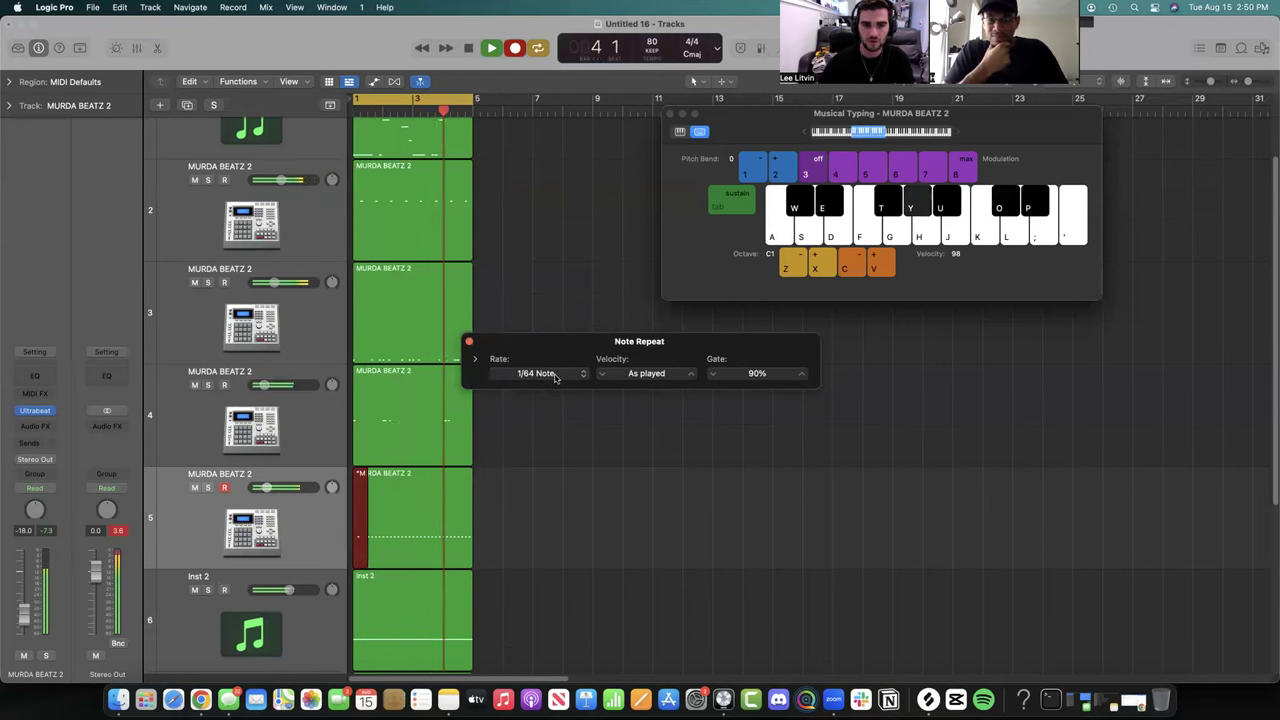
key("space")
left_click(468, 342)
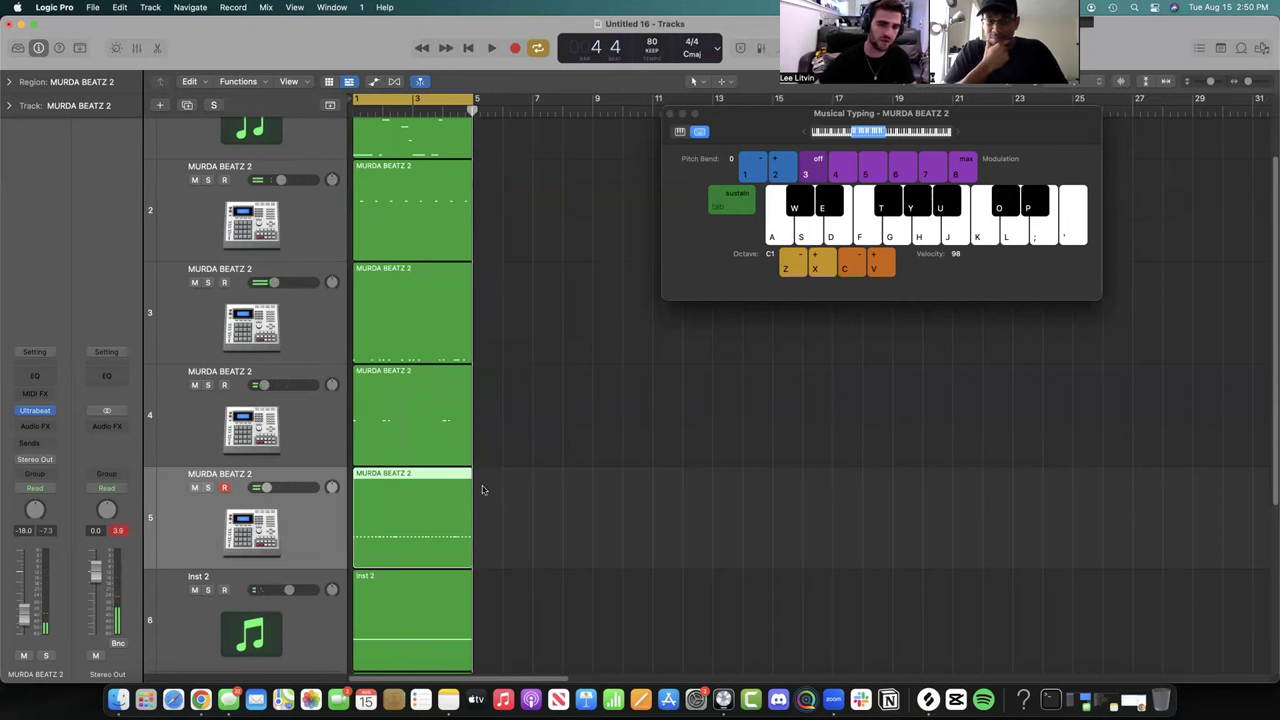
- Play the beat back, switch to Splice and open the Fake Love 2 pack from the synth arp loop in the sound library
key("space")
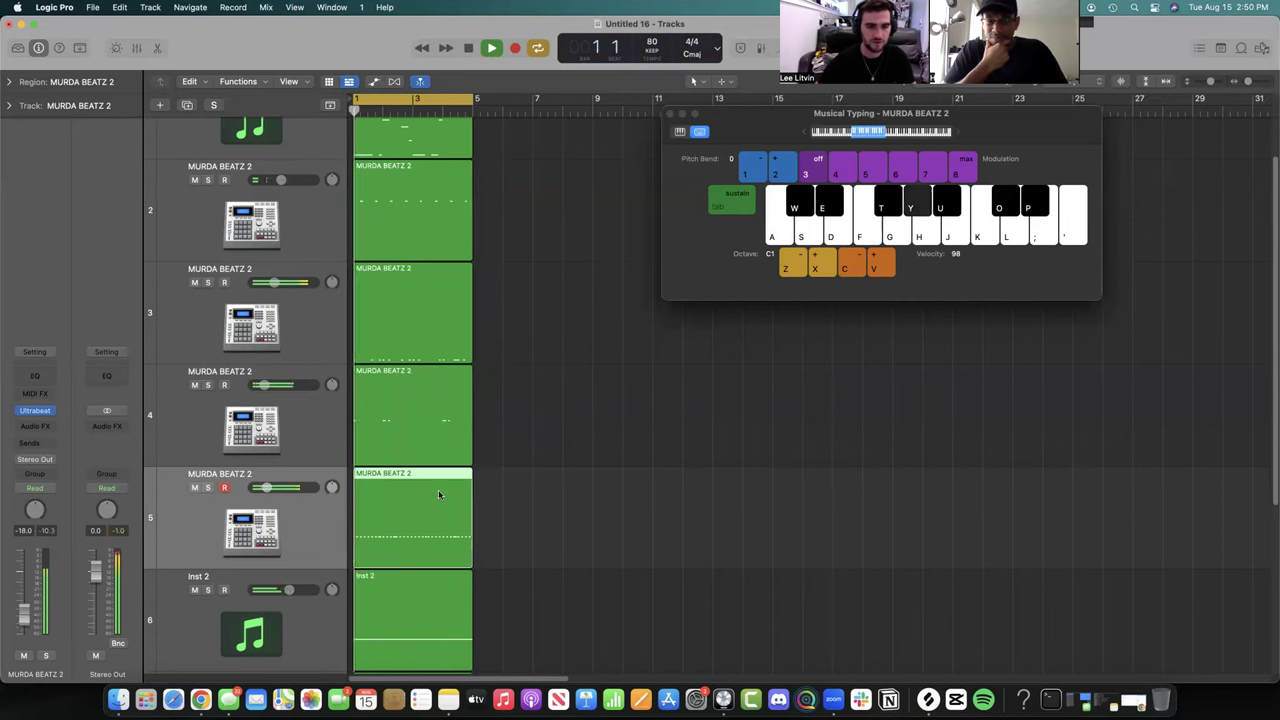
left_click(669, 113)
left_click(928, 699)
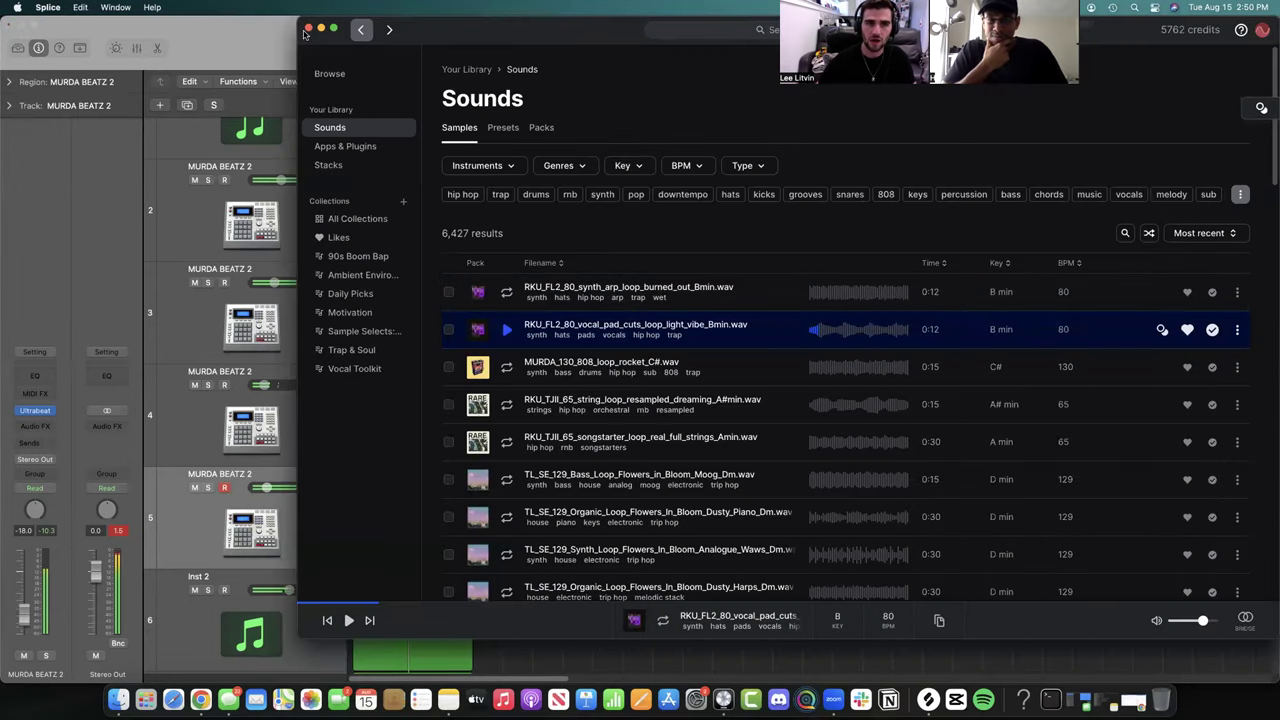
left_click_drag(516, 20, 273, 20)
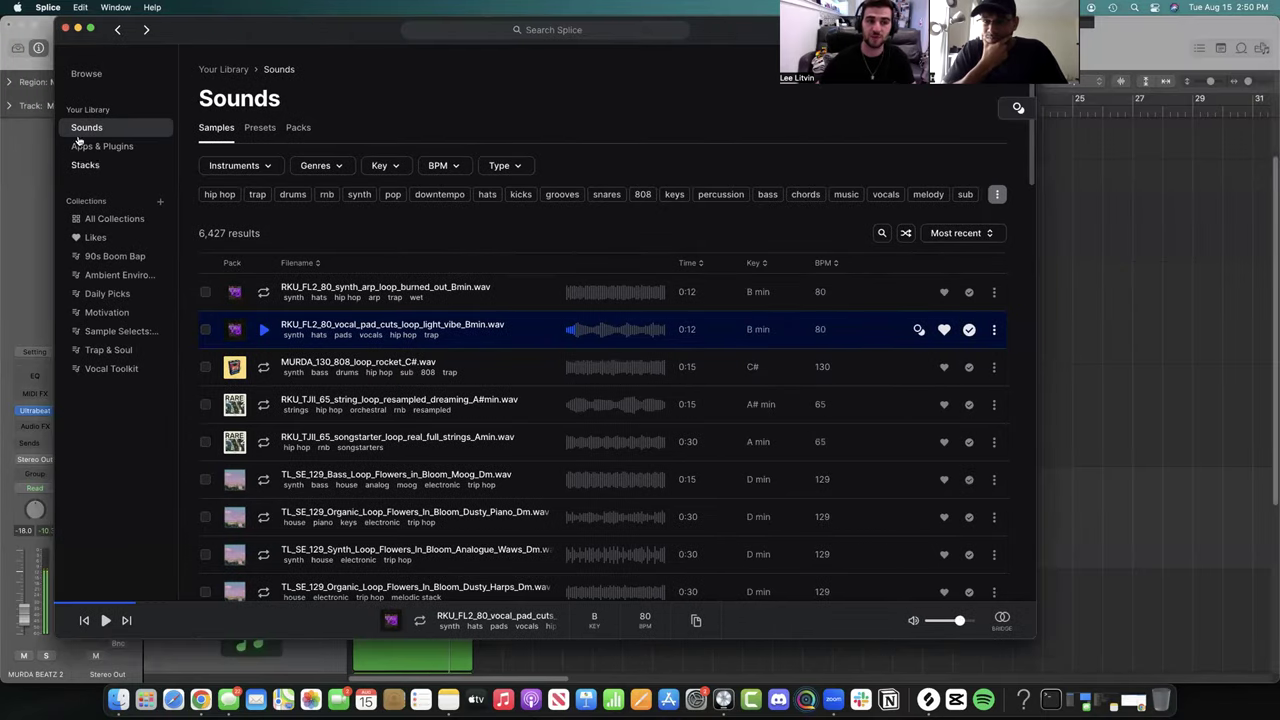
left_click(97, 75)
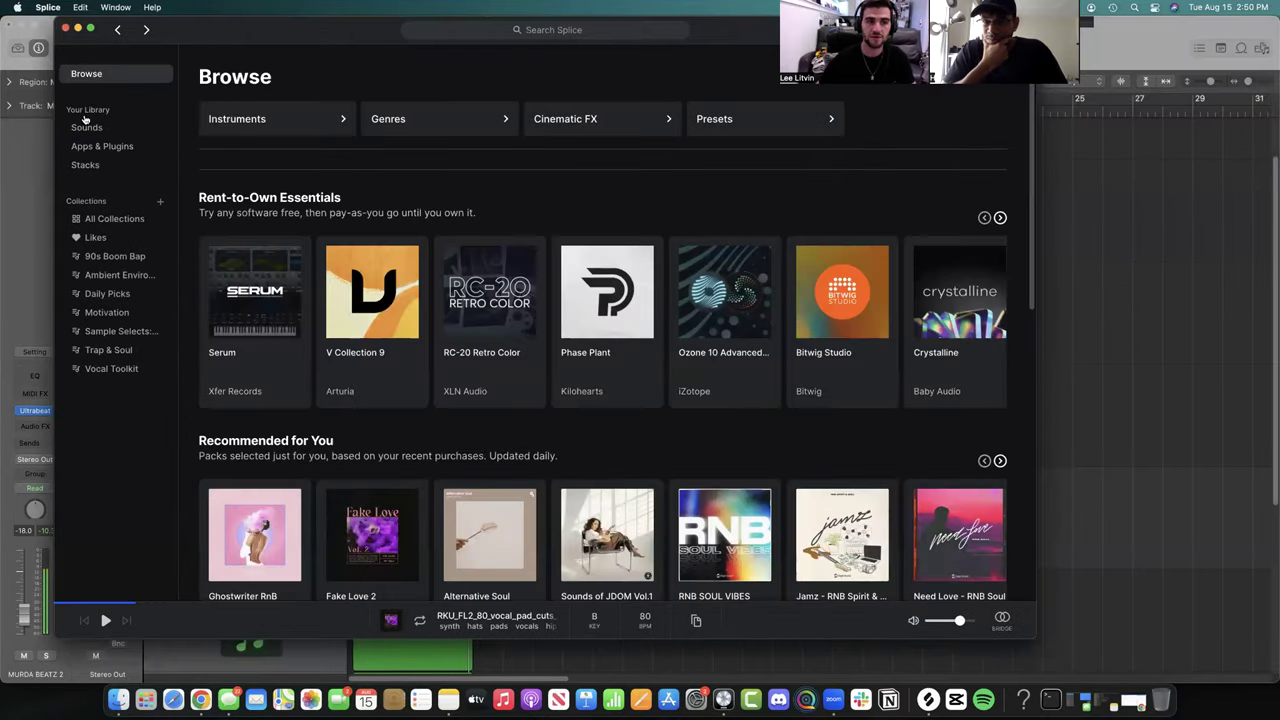
left_click(86, 129)
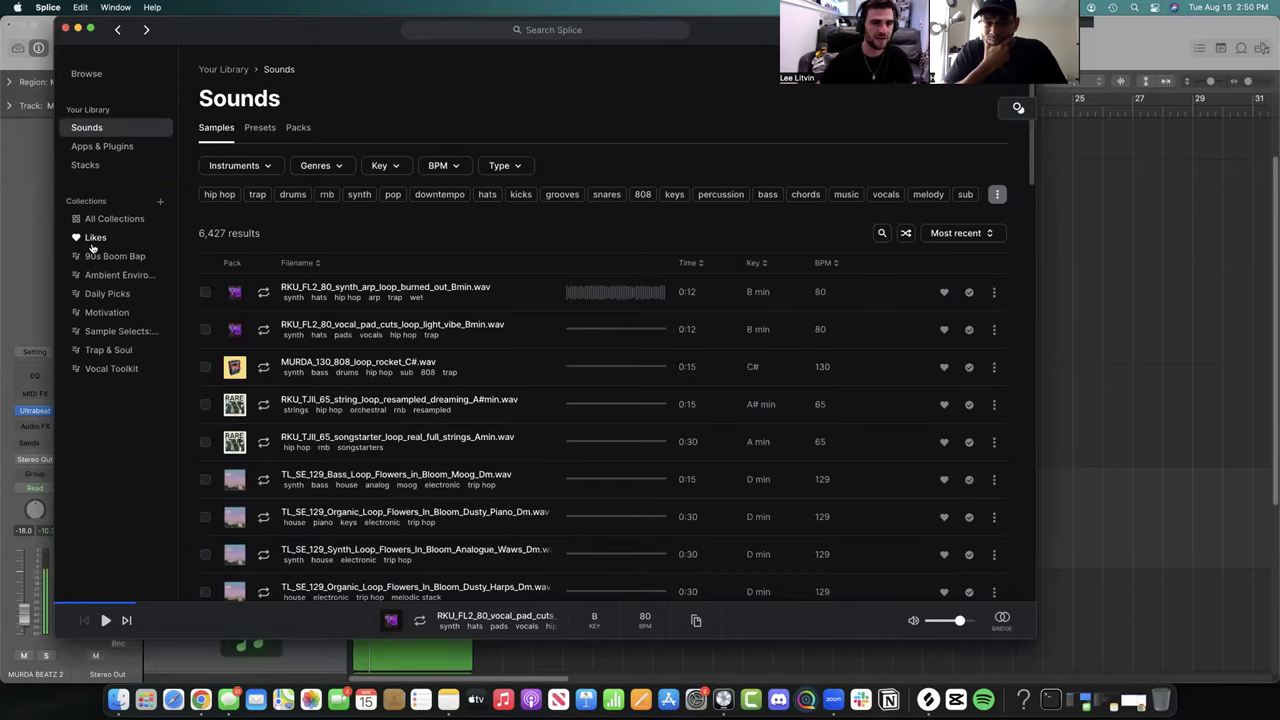
left_click(232, 290)
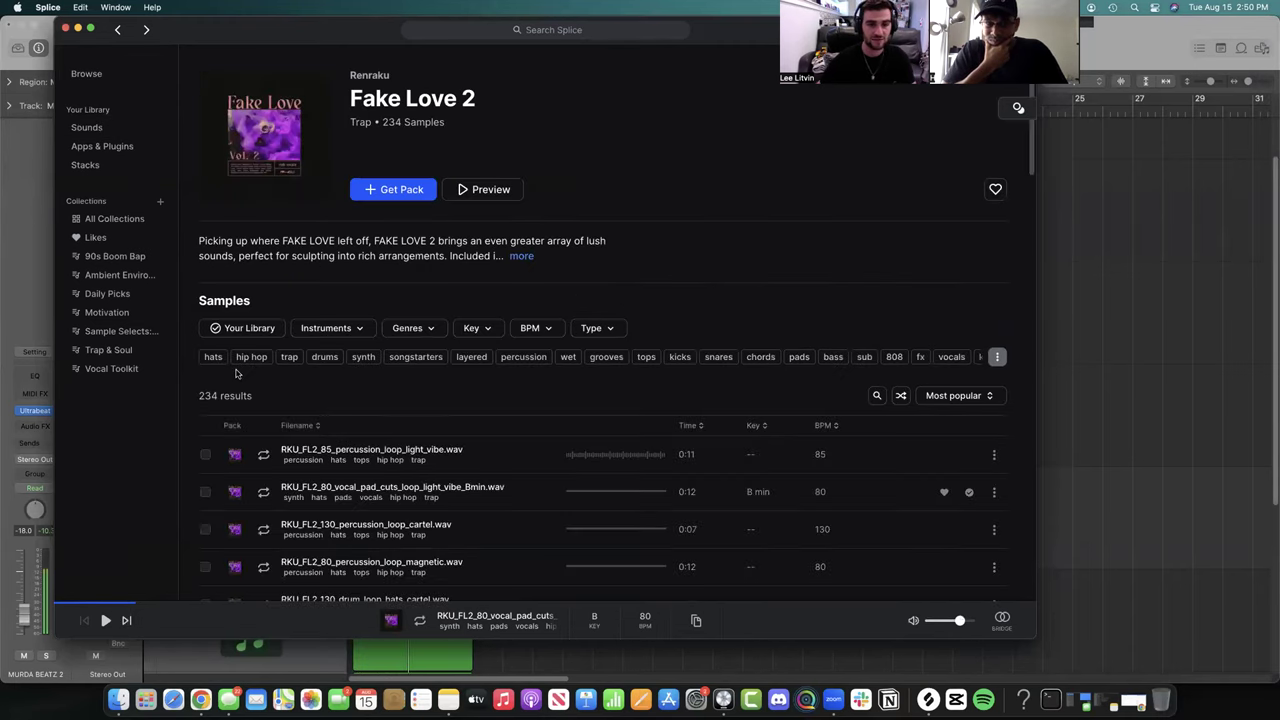
- Filter the Fake Love 2 samples by the bass tag and stop the beat playing in Logic Pro
left_click(536, 332)
left_click(536, 332)
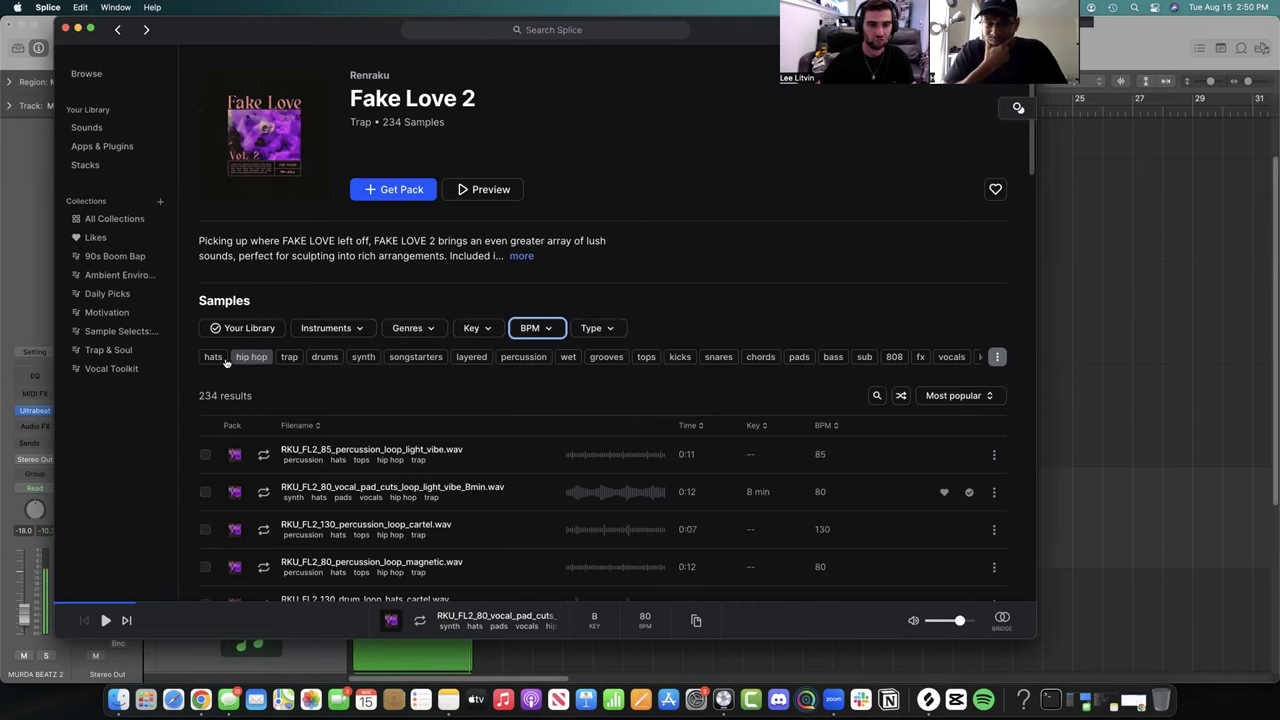
left_click(832, 357)
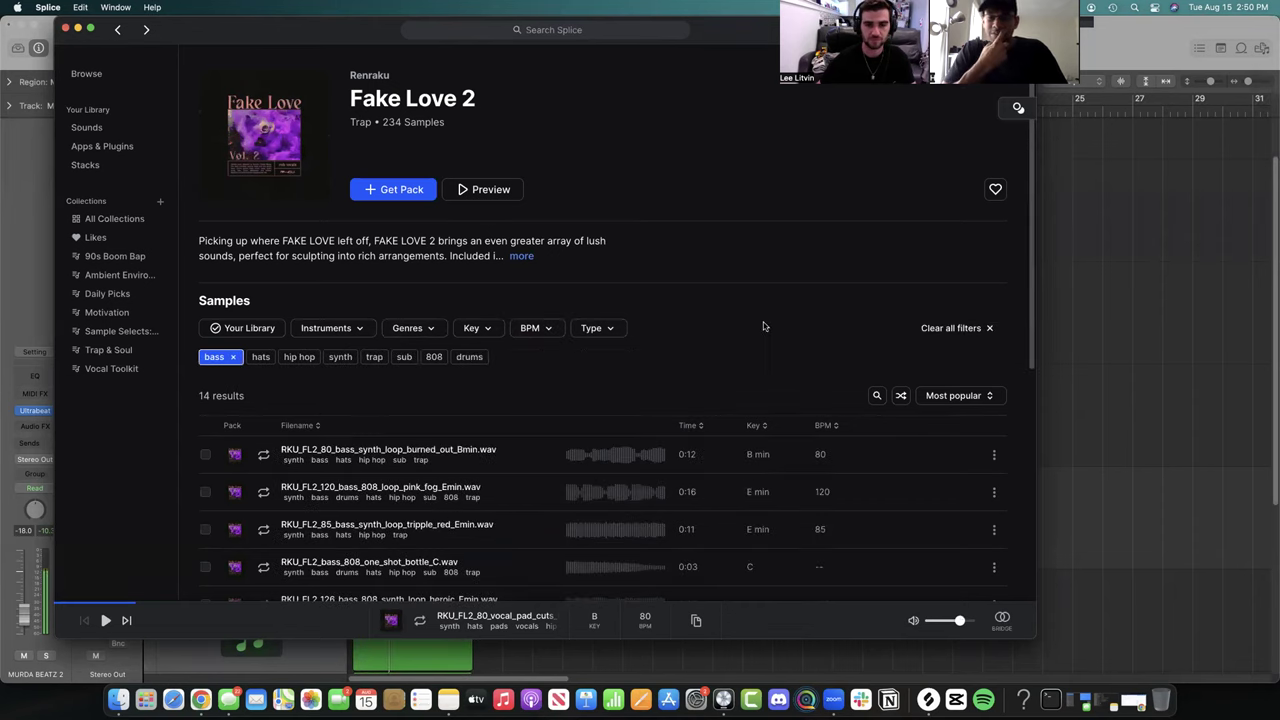
scroll(763, 326, "down", 2)
left_click(1128, 214)
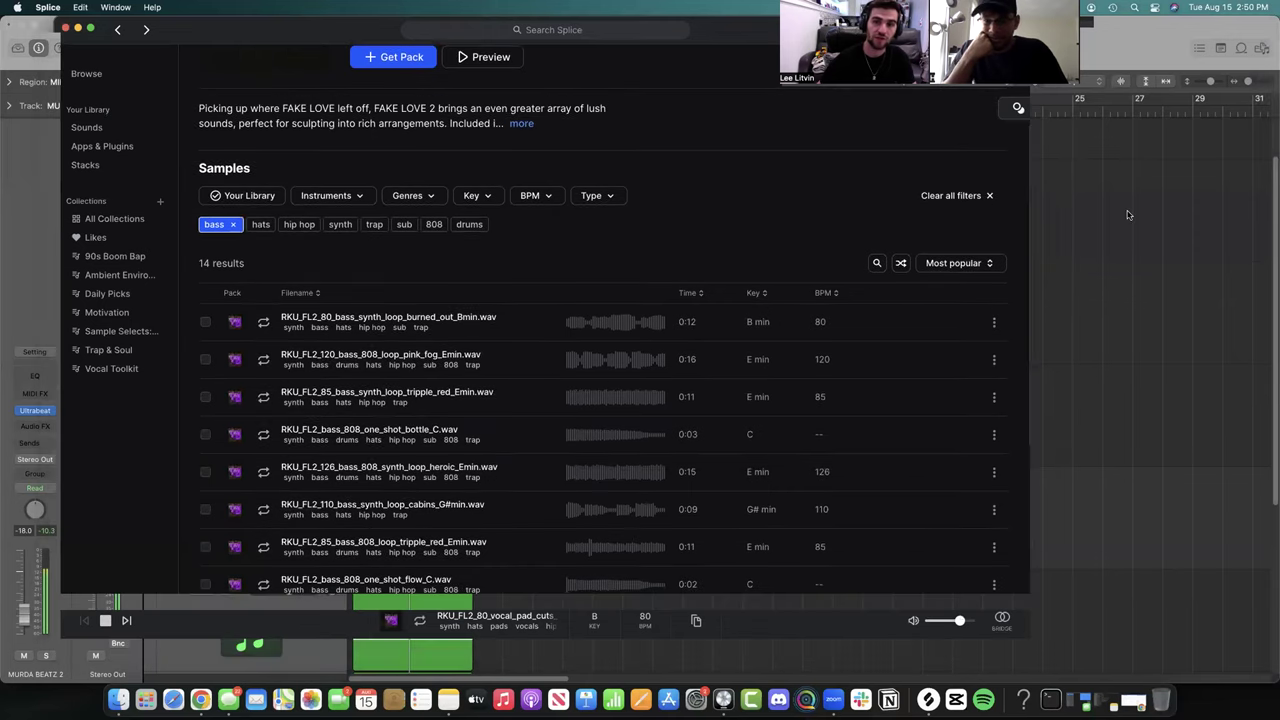
key("space")
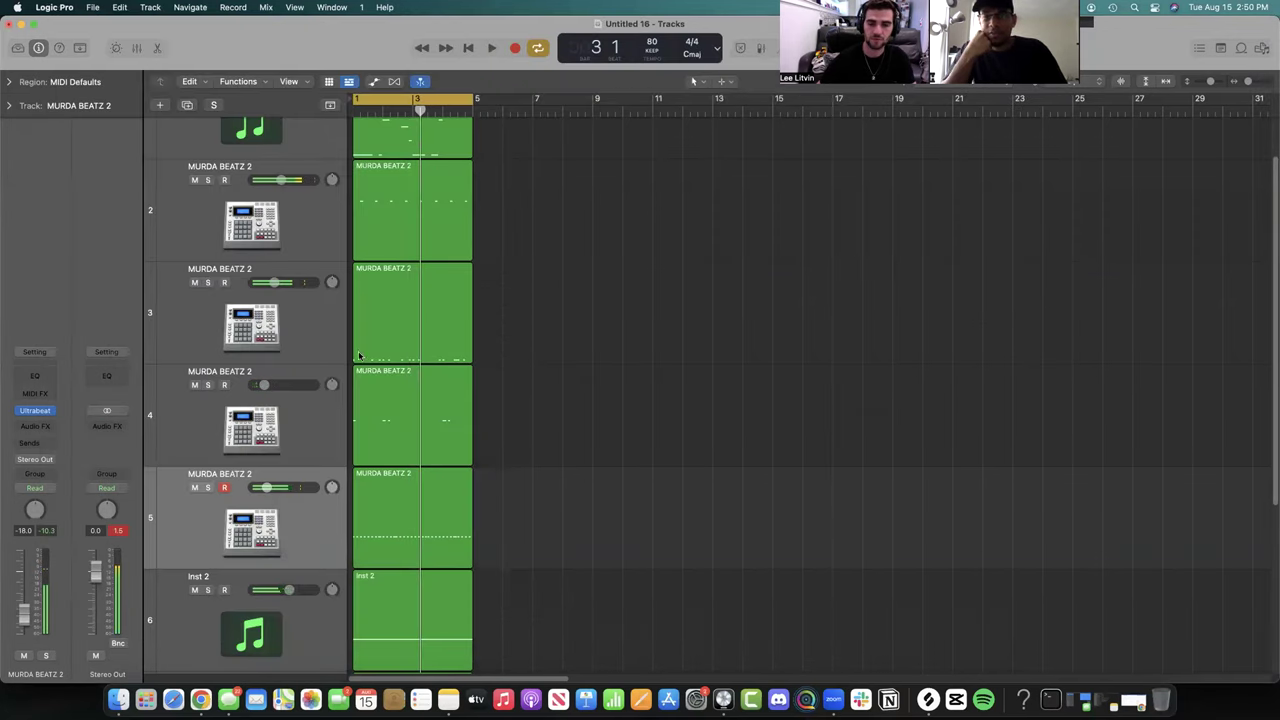
- Preview RKU_FL2_80_bass_synth_loop_burned_out_Bmin.wav and RKU_FL2_85_bass_808_loop_tripple_red_Emin.wav in Splice, then like both and add them to the library
left_click(930, 702)
left_click(265, 549)
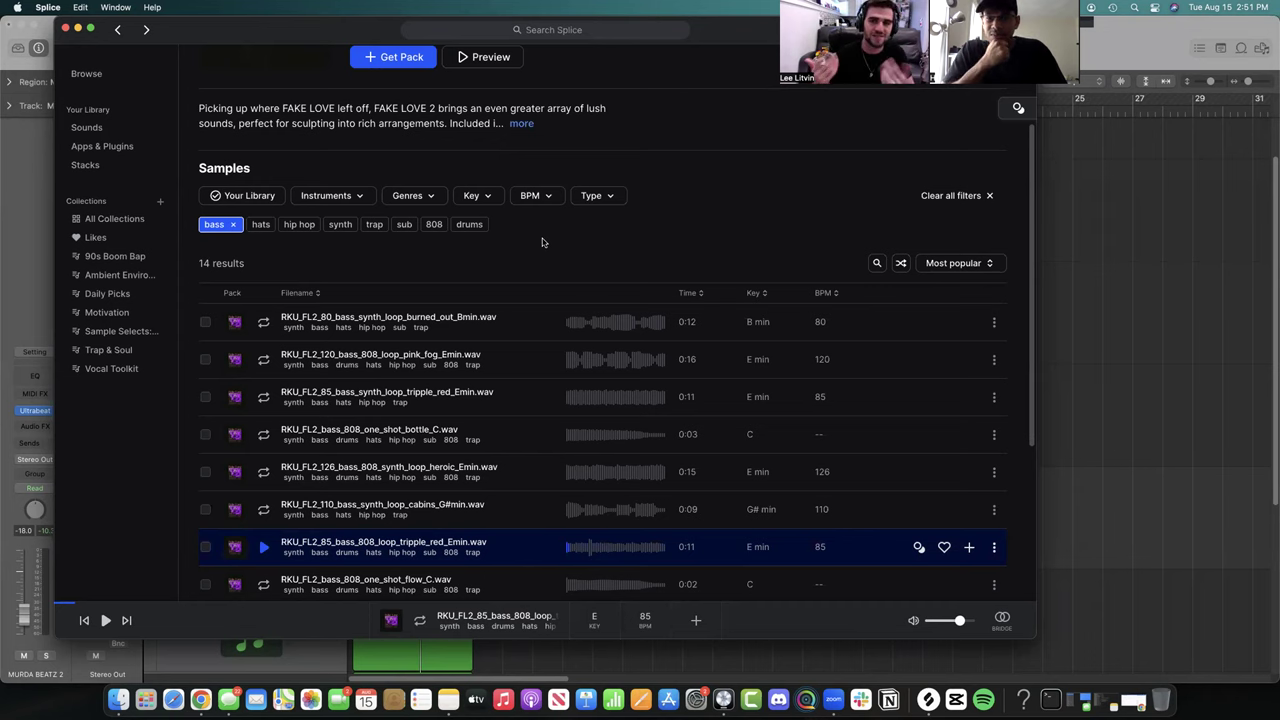
left_click(263, 322)
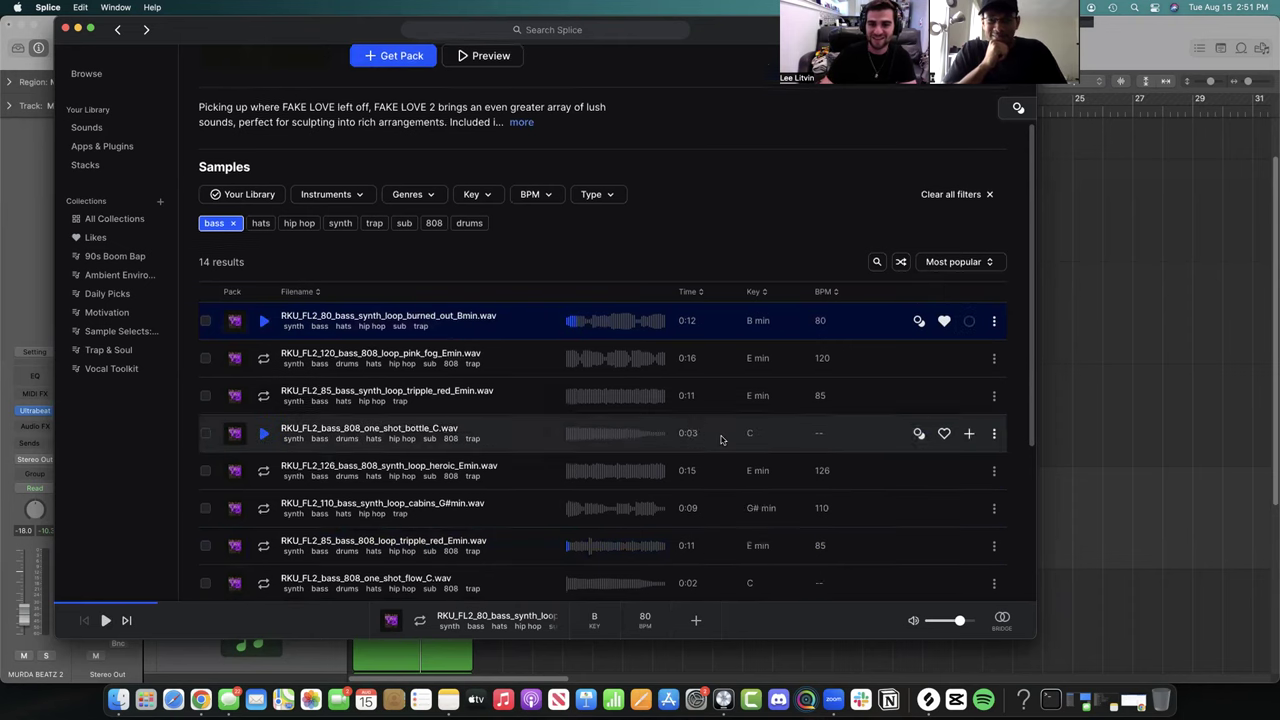
scroll(719, 437, "down", 5)
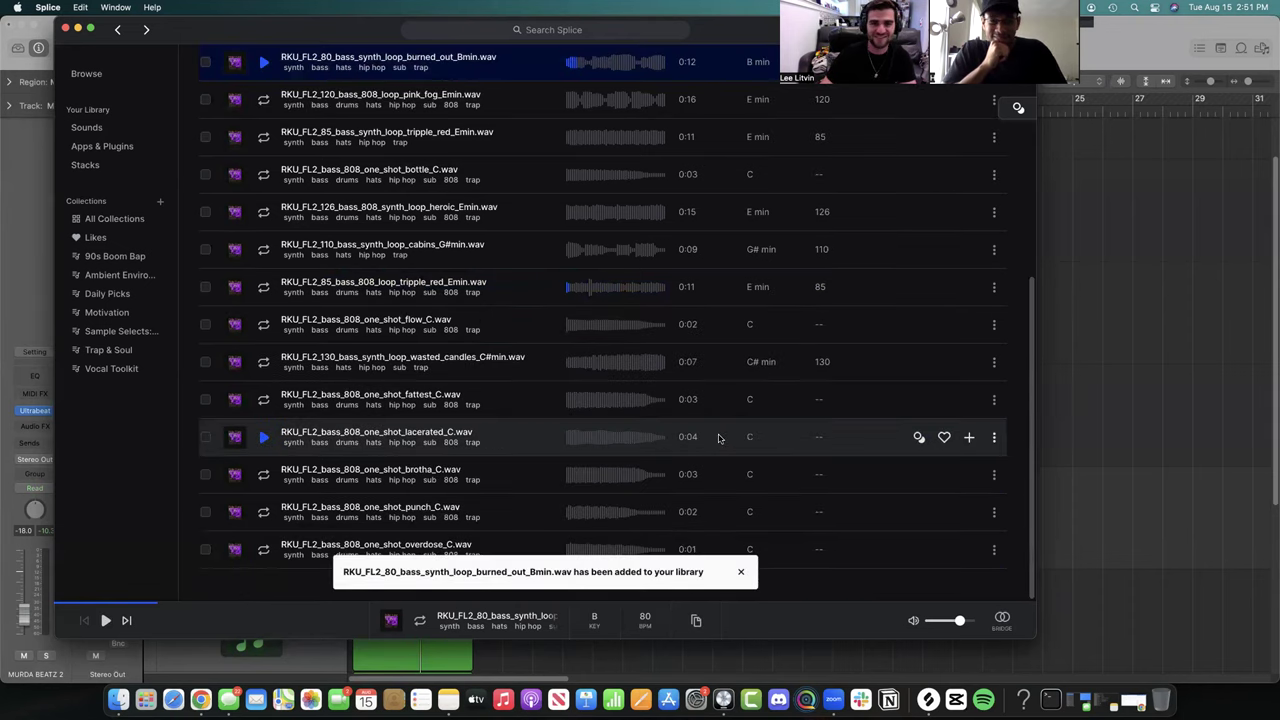
left_click(261, 287)
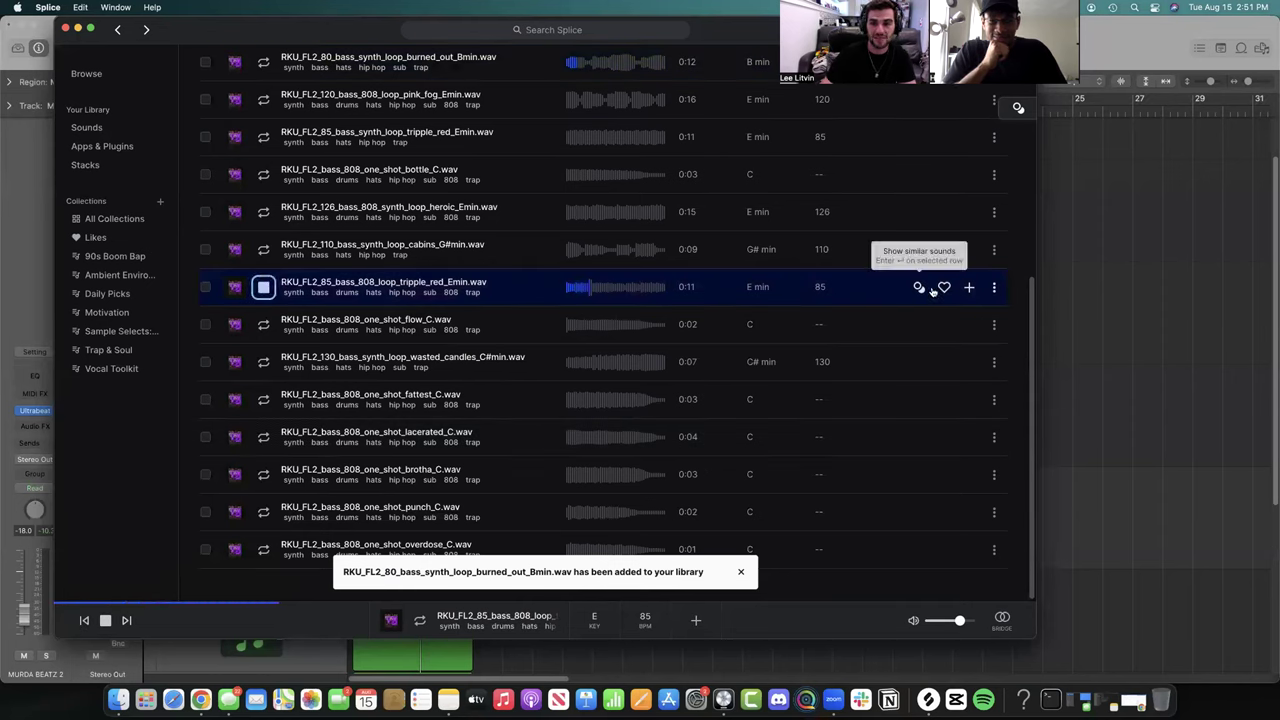
left_click(263, 288)
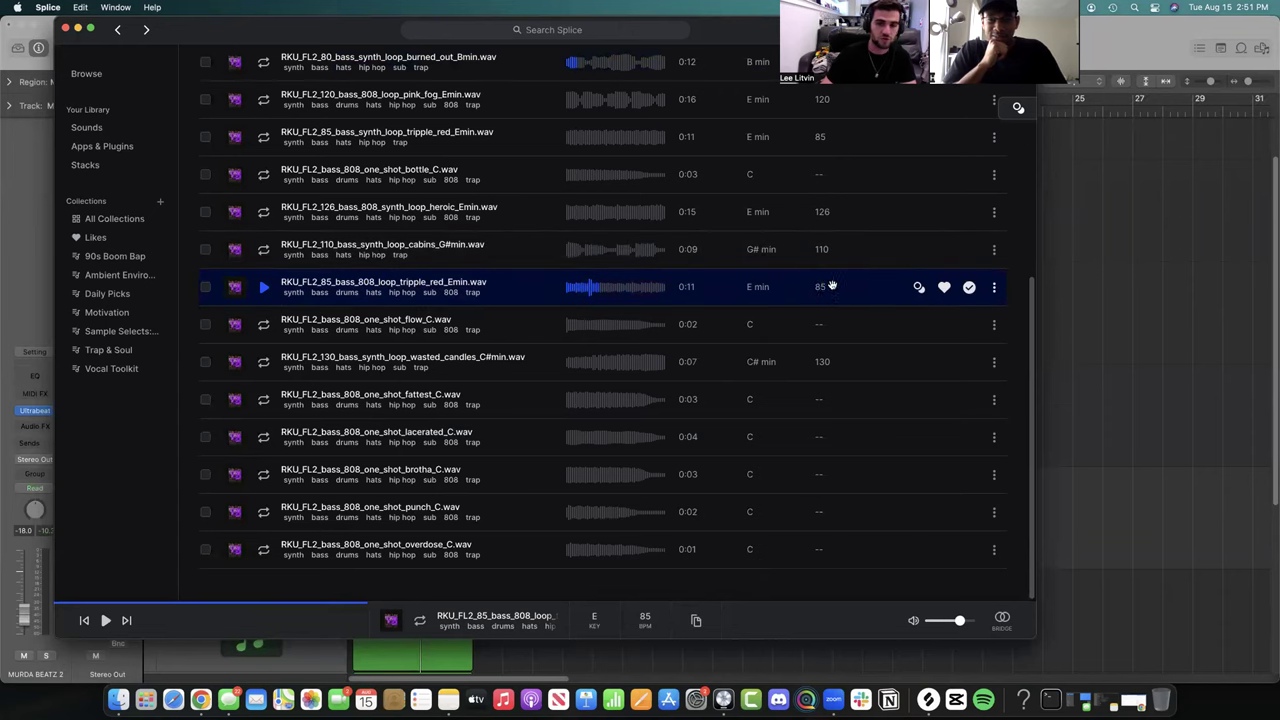
- Place RKU_FL2_80_bass_synth_loop_burned_out_Bmin.wav from Splice at bar 1 on a new audio track below the synth arp loop in Logic Pro
left_click_drag(266, 35, 662, 217)
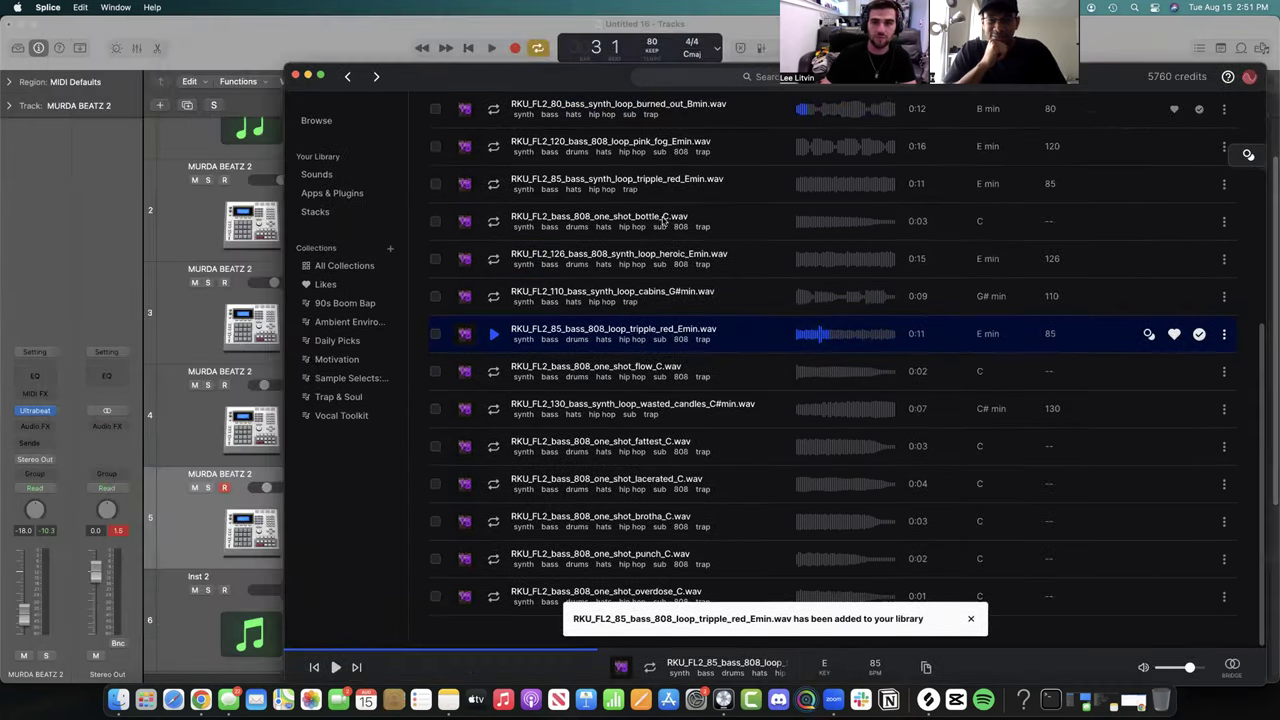
scroll(662, 217, "up", 3)
left_click(655, 228)
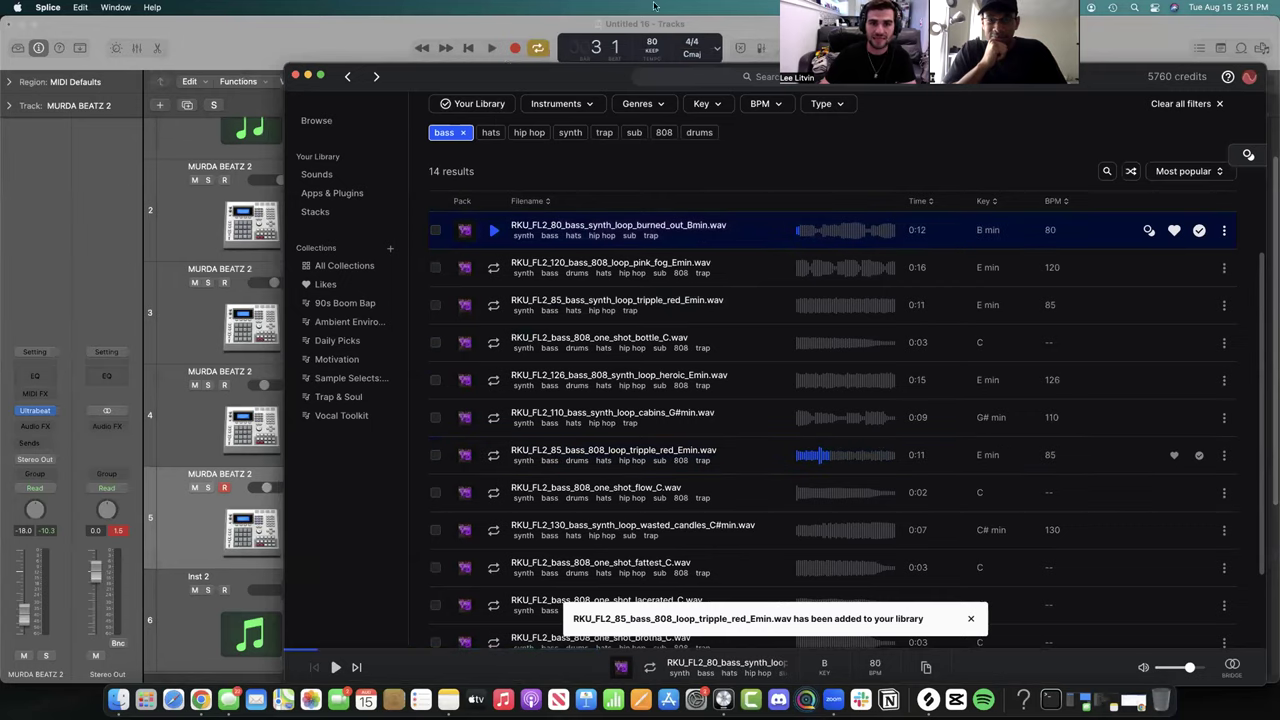
left_click_drag(463, 77, 655, 8)
scroll(449, 314, "down", 4)
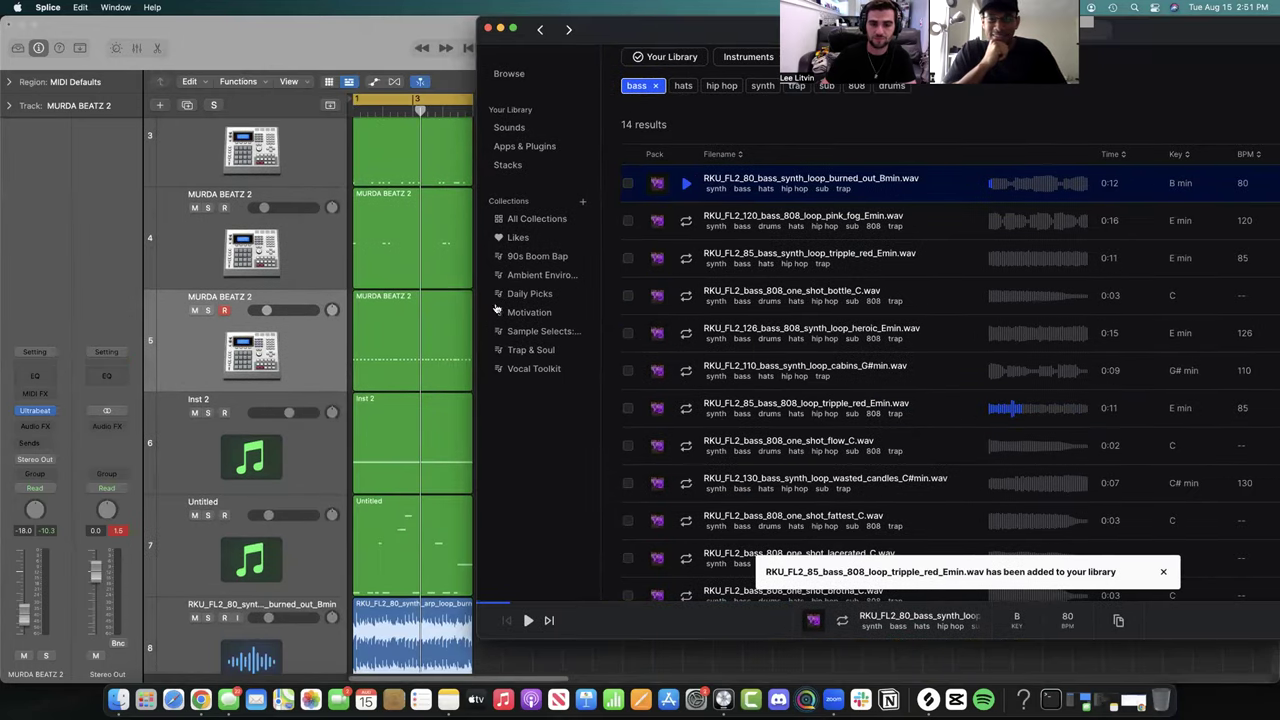
left_click(254, 36)
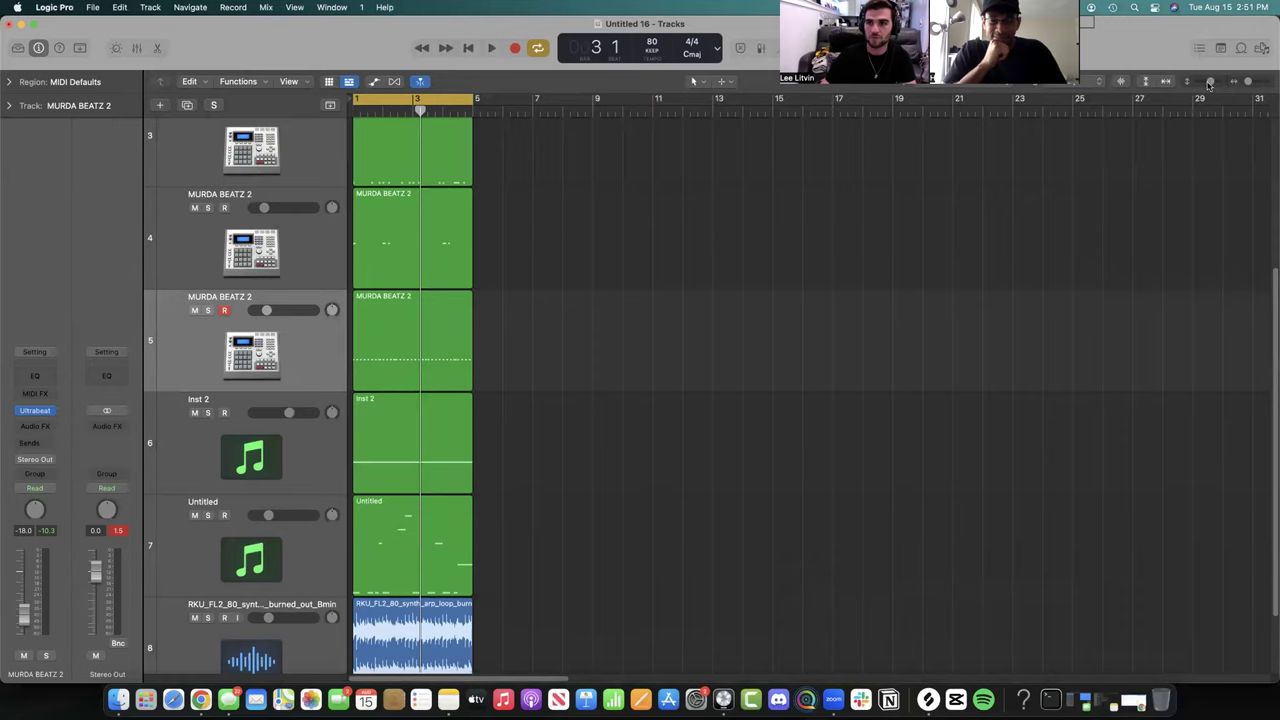
left_click_drag(1208, 84, 1202, 82)
left_click(928, 699)
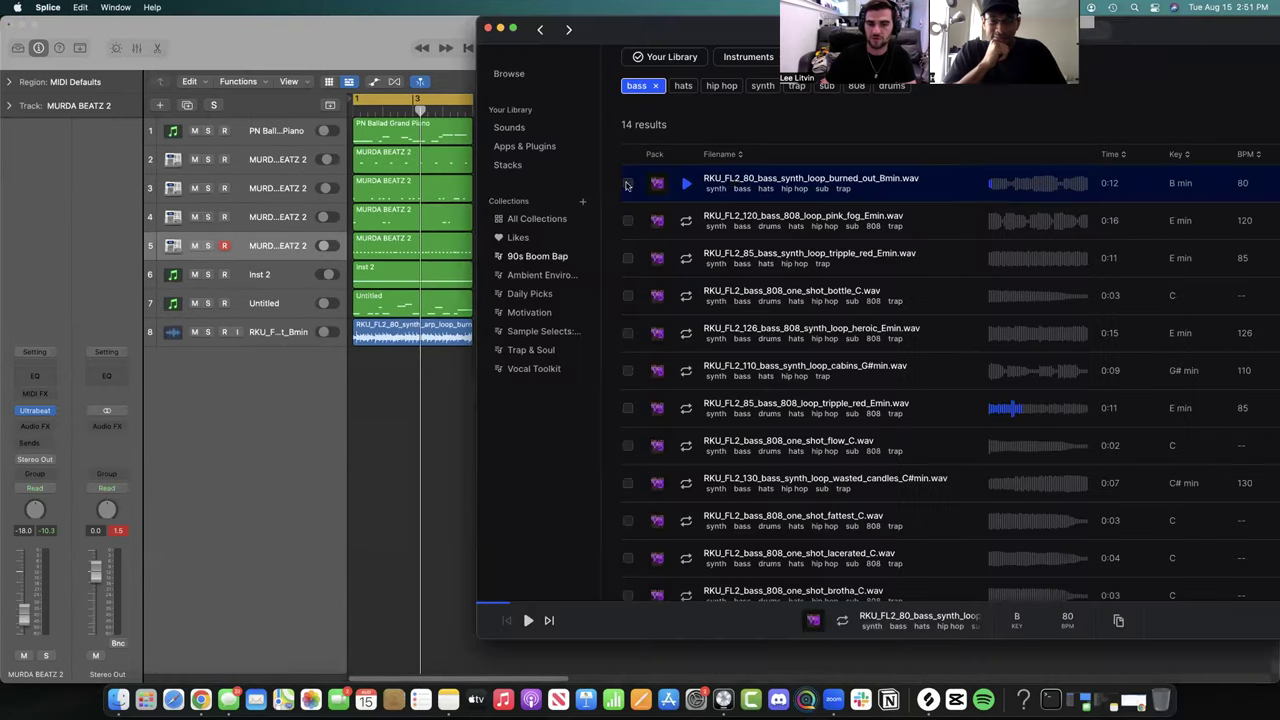
left_click_drag(570, 285, 332, 385)
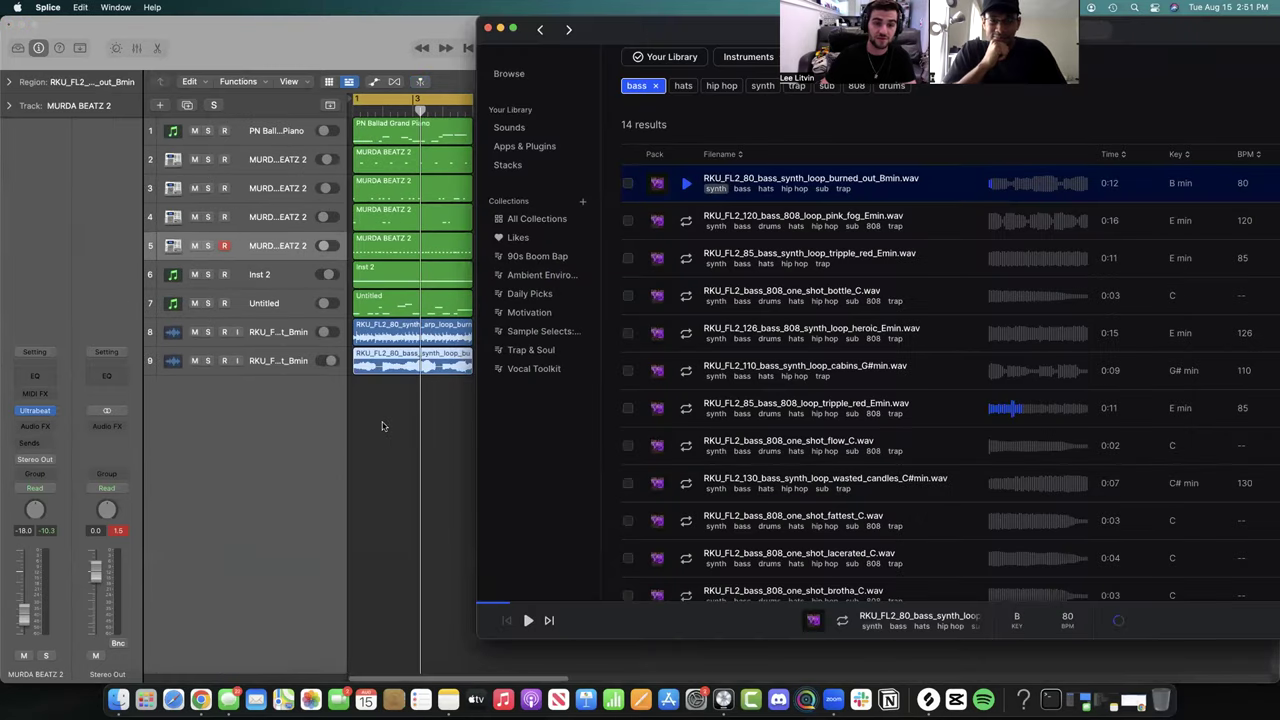
- Play the beat back in Logic Pro with the new bass loop, enlarge the track rows and stop playback
left_click(381, 426)
key("space")
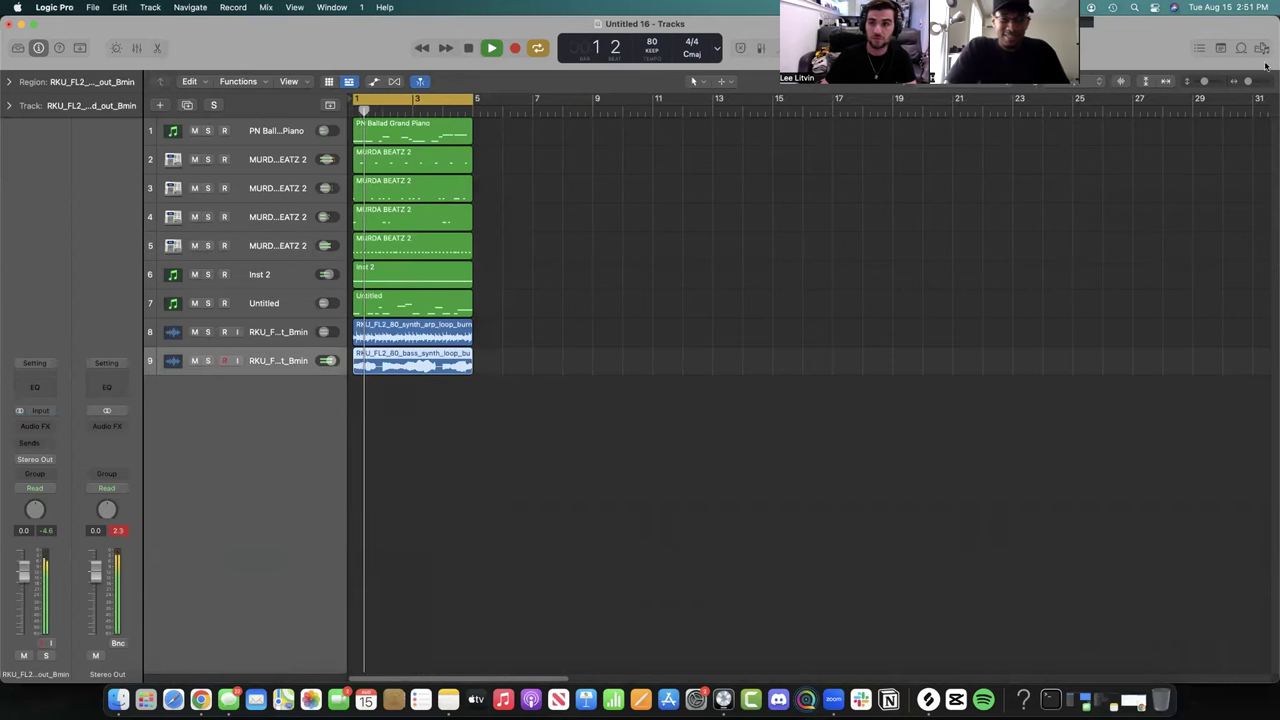
left_click_drag(1205, 82, 1213, 82)
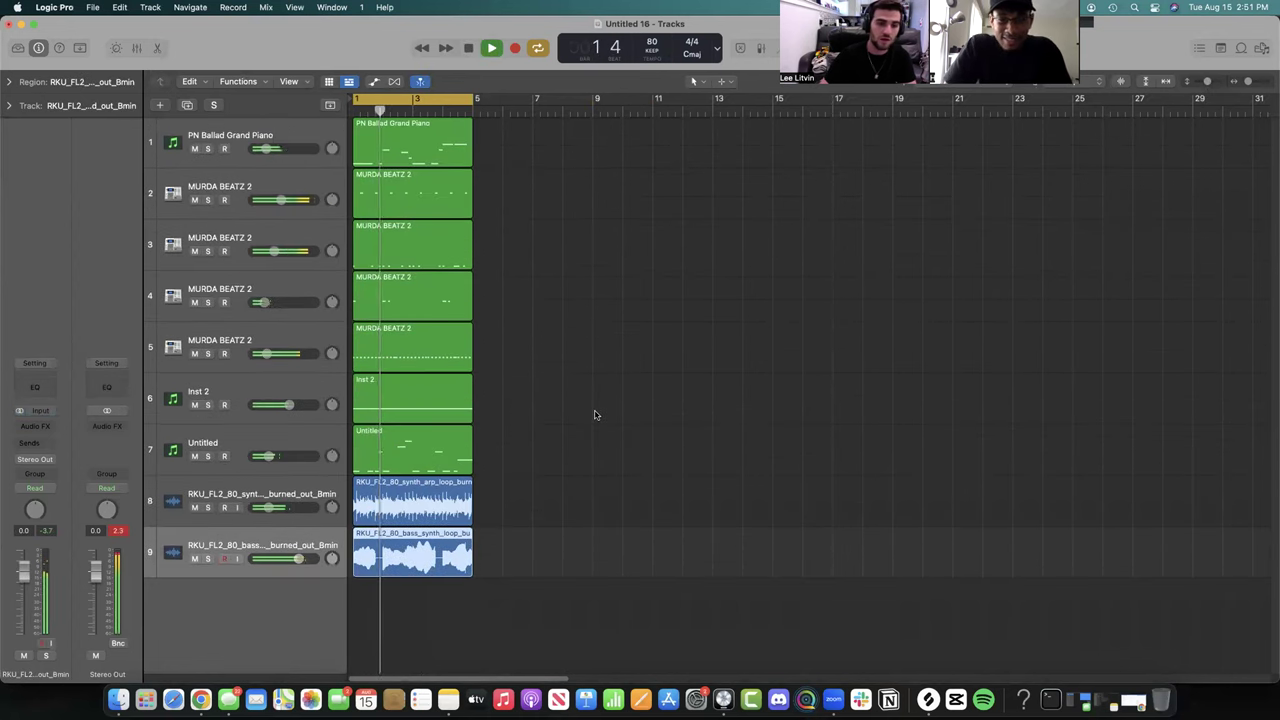
key("space")
- Select all the instrument and loop tracks and pull every track's volume down to silence
left_click(245, 491)
key("shift+Up")
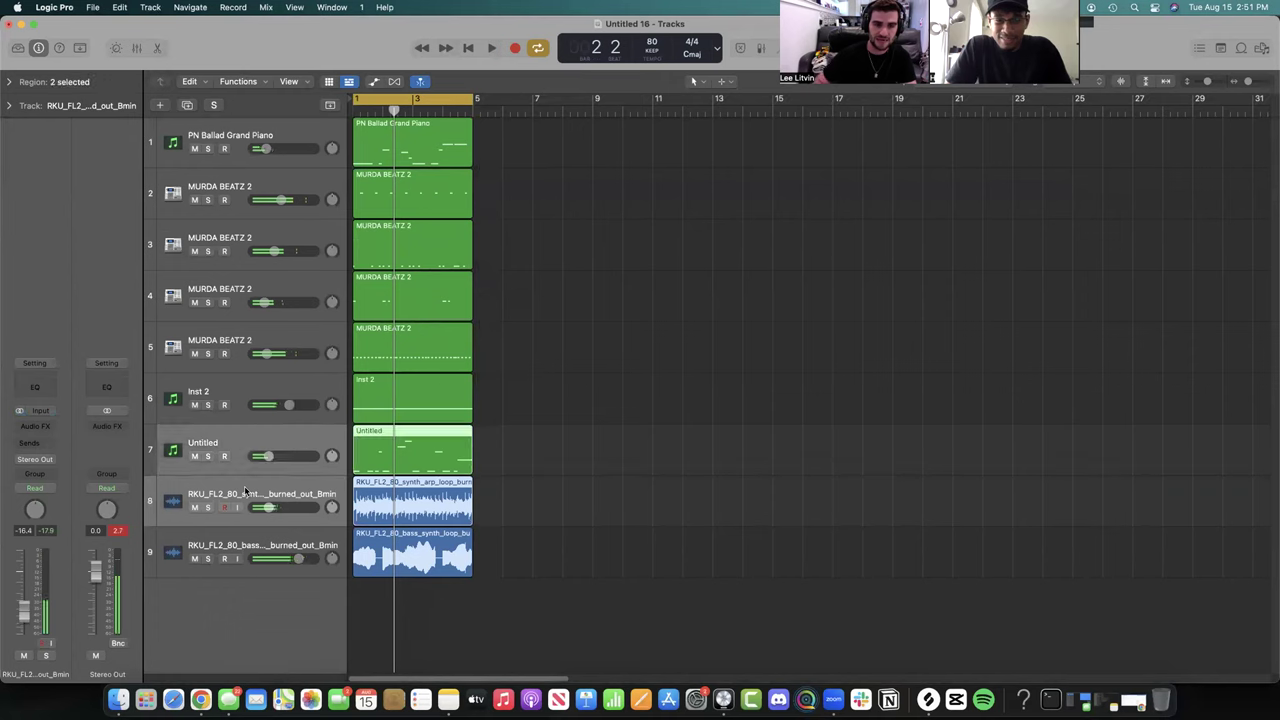
key("shift+Up")
key("shift+Up")
key("shift+Up")
key("shift+Up")
key("shift+Up")
key("shift+Up")
left_click_drag(265, 148, 240, 150)
left_click_drag(254, 559, 220, 560)
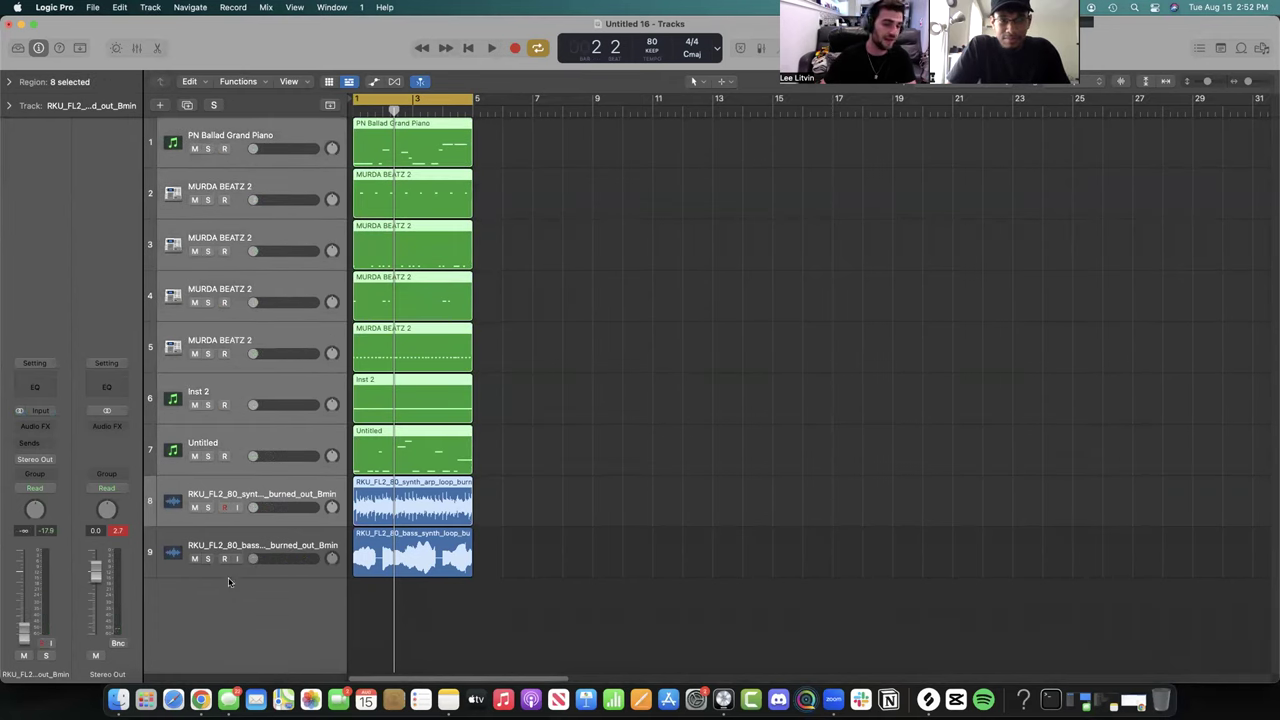
- With the beat playing, name the kick drum track Kick at -17.8 dB and raise the bass loop to about -9.4 dB
key("space")
left_click(228, 574)
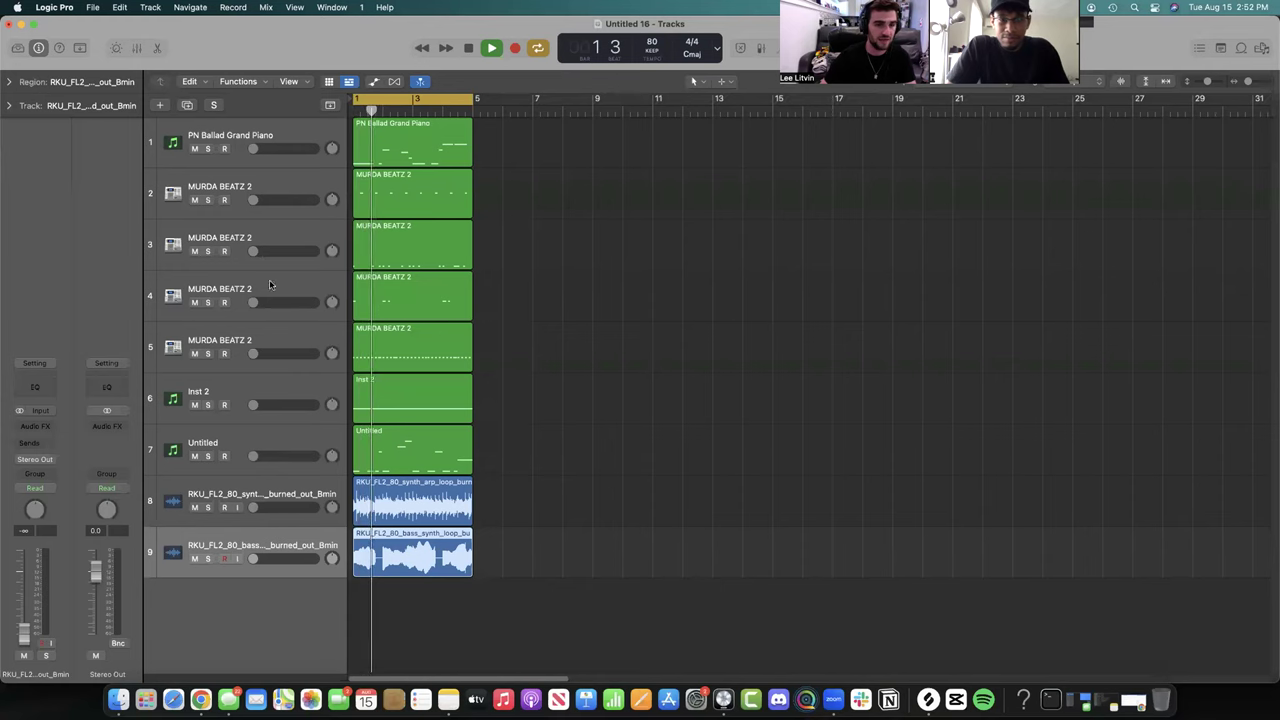
left_click_drag(253, 251, 268, 251)
double_click(249, 241)
type("Kick")
left_click_drag(253, 558, 287, 563)
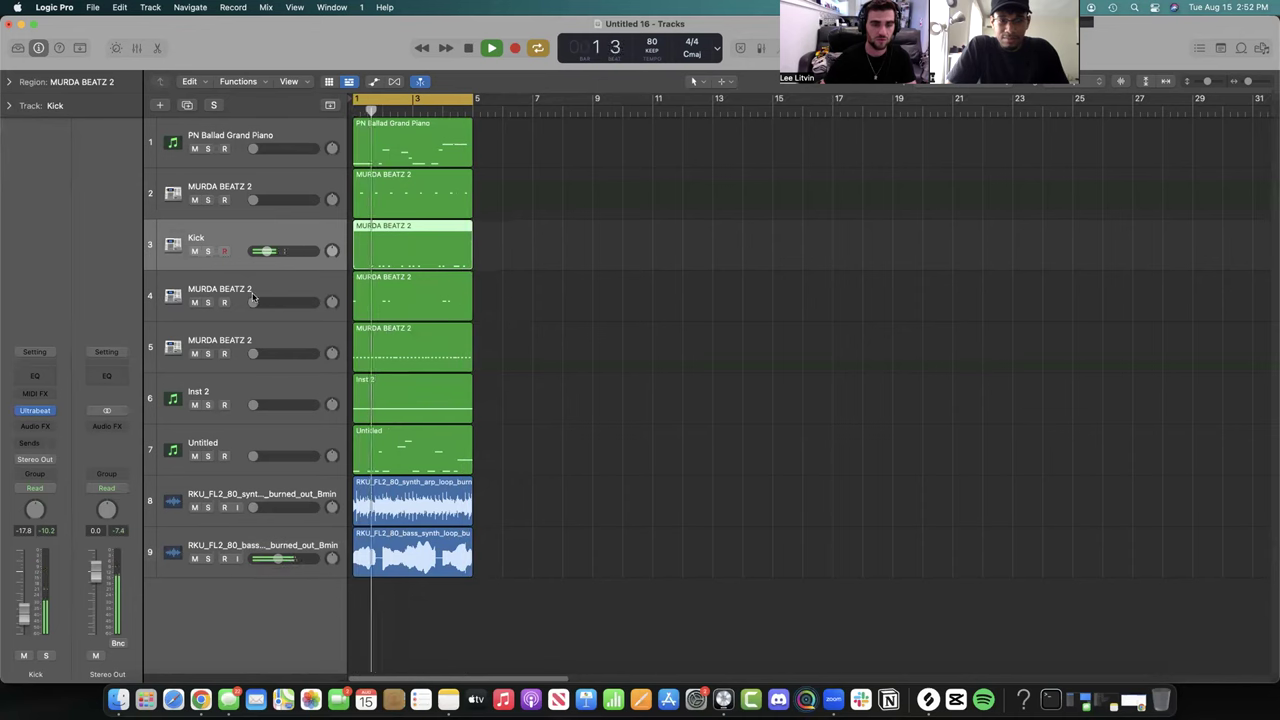
- Rename the MURDA BEATZ 2 clap track Clap and set its volume to -23.0 dB
double_click(227, 184)
type("Clap")
key("Return")
left_click_drag(262, 200, 266, 200)
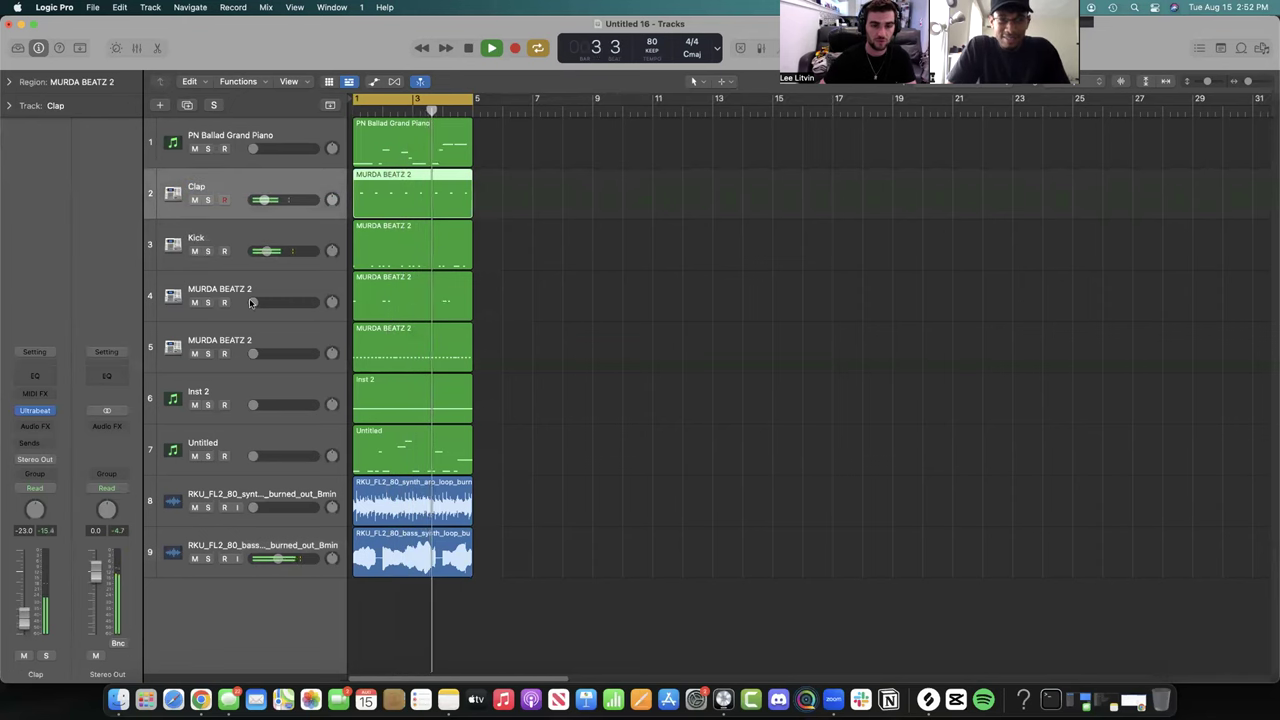
- Name track 5 Hi hats at -30.0 dB and raise the volume of the MURDA BEATZ 2 track above it slightly
left_click_drag(253, 353, 259, 353)
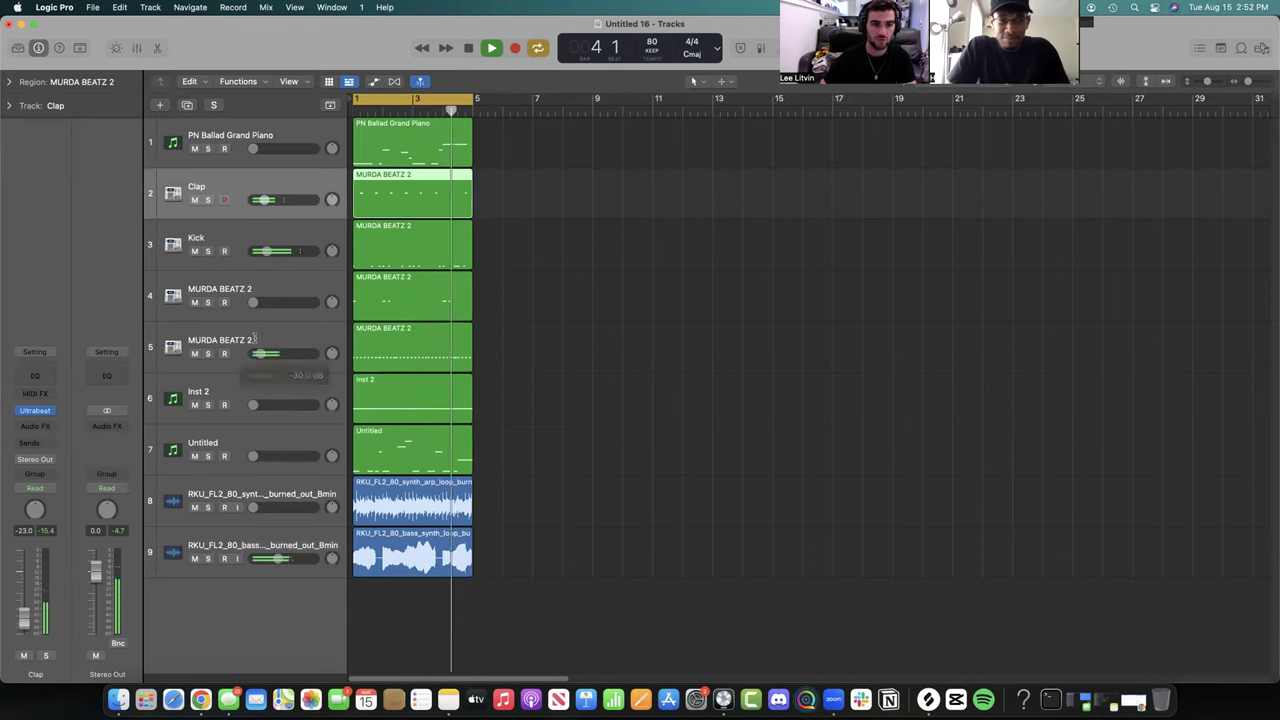
double_click(255, 340)
type("Hi hats")
key("Return")
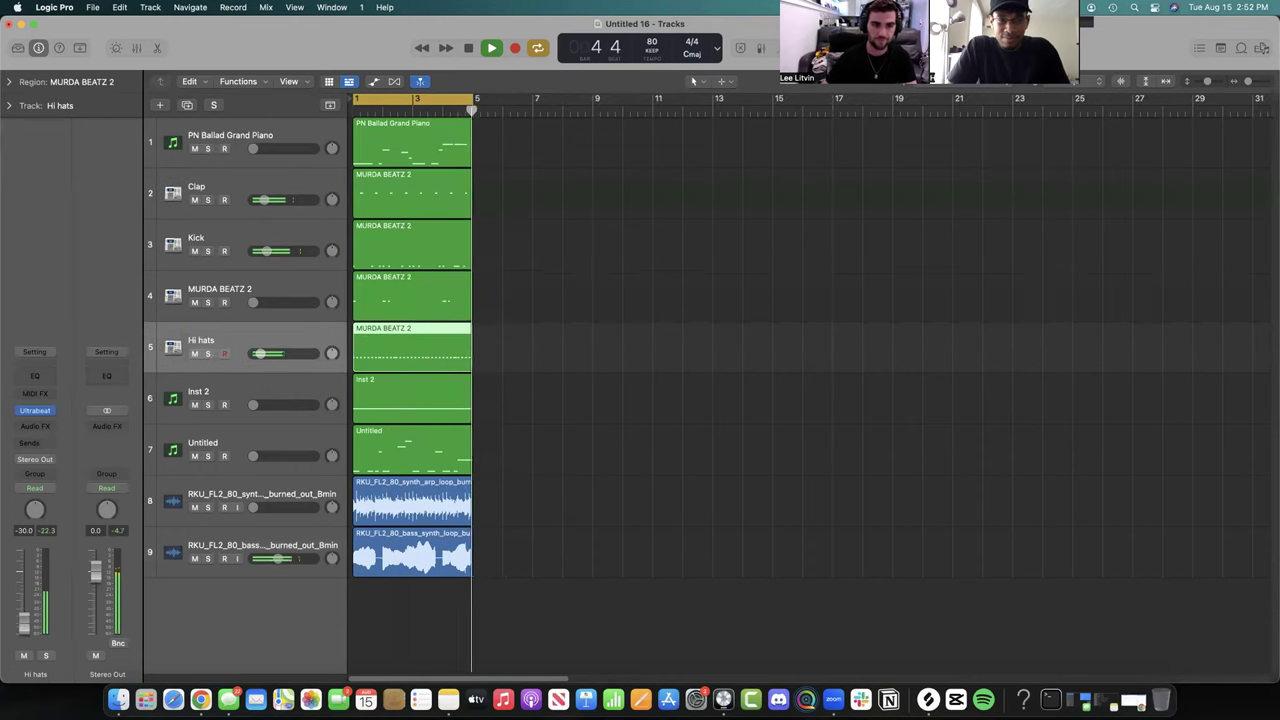
left_click_drag(254, 302, 258, 305)
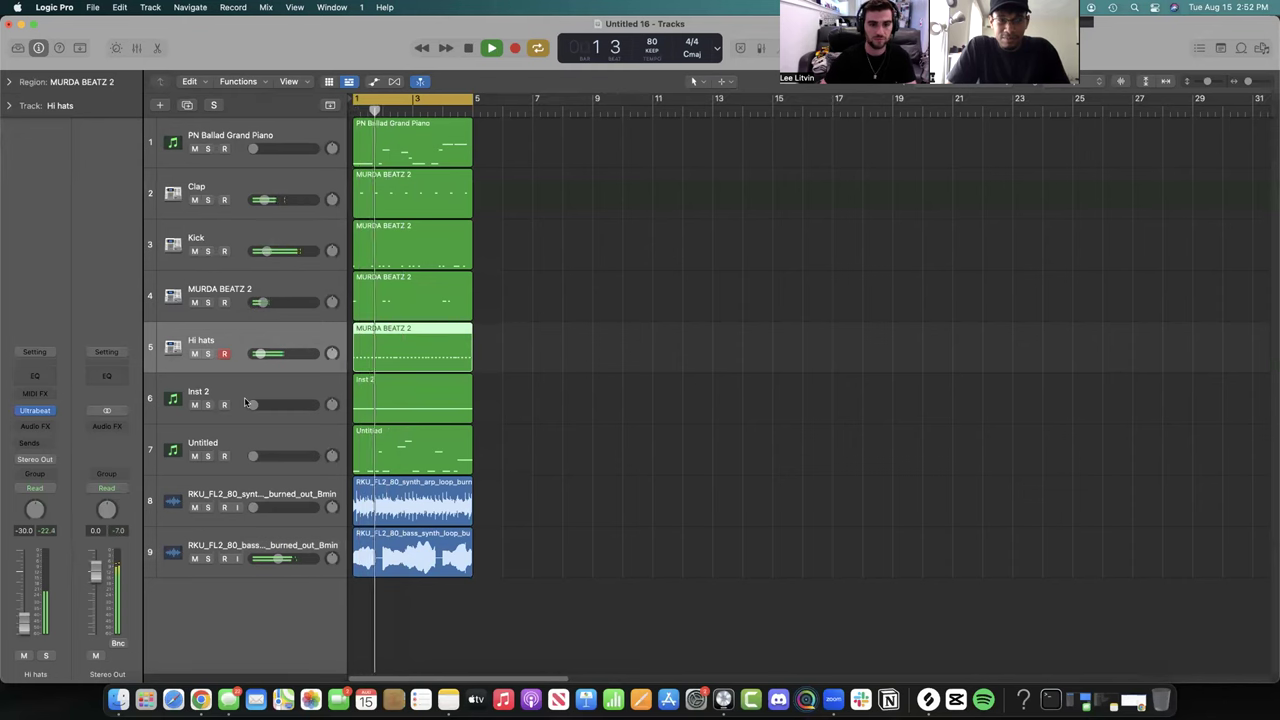
- Move the bass loop track directly below Hi hats and the PN Ballad Grand Piano track below the bass loop
left_click_drag(264, 479, 259, 374)
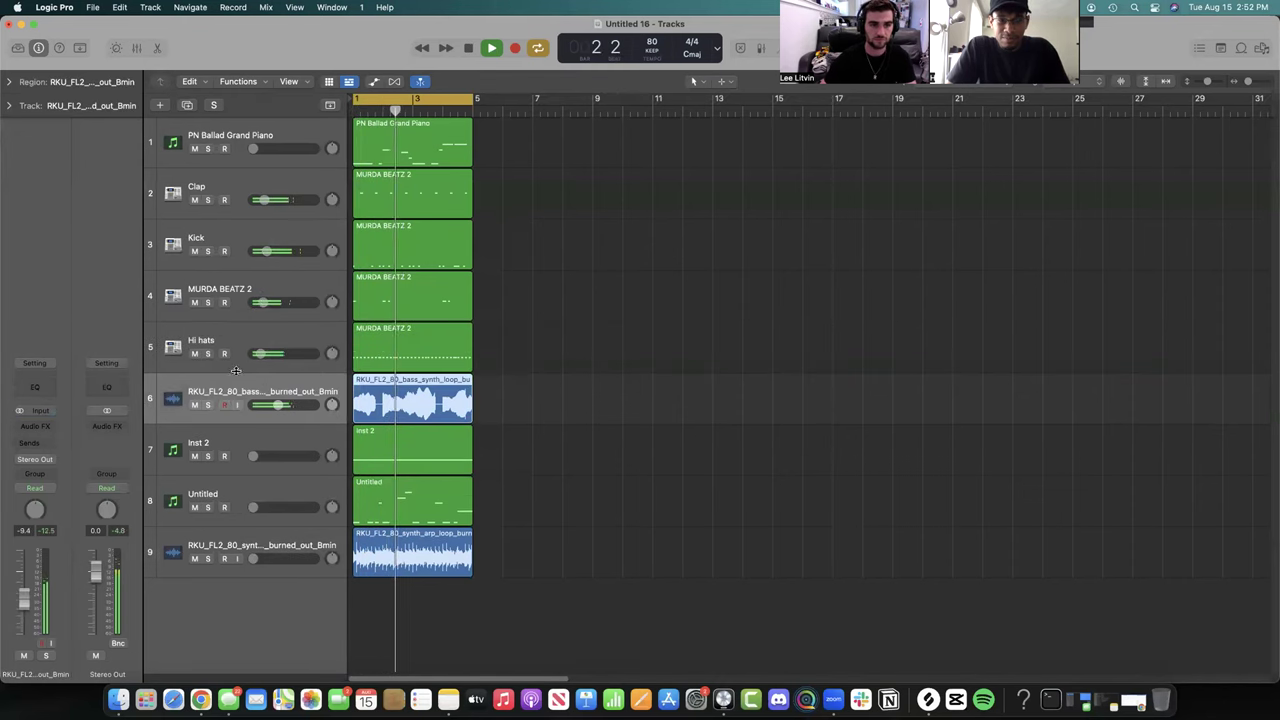
left_click_drag(243, 142, 233, 401)
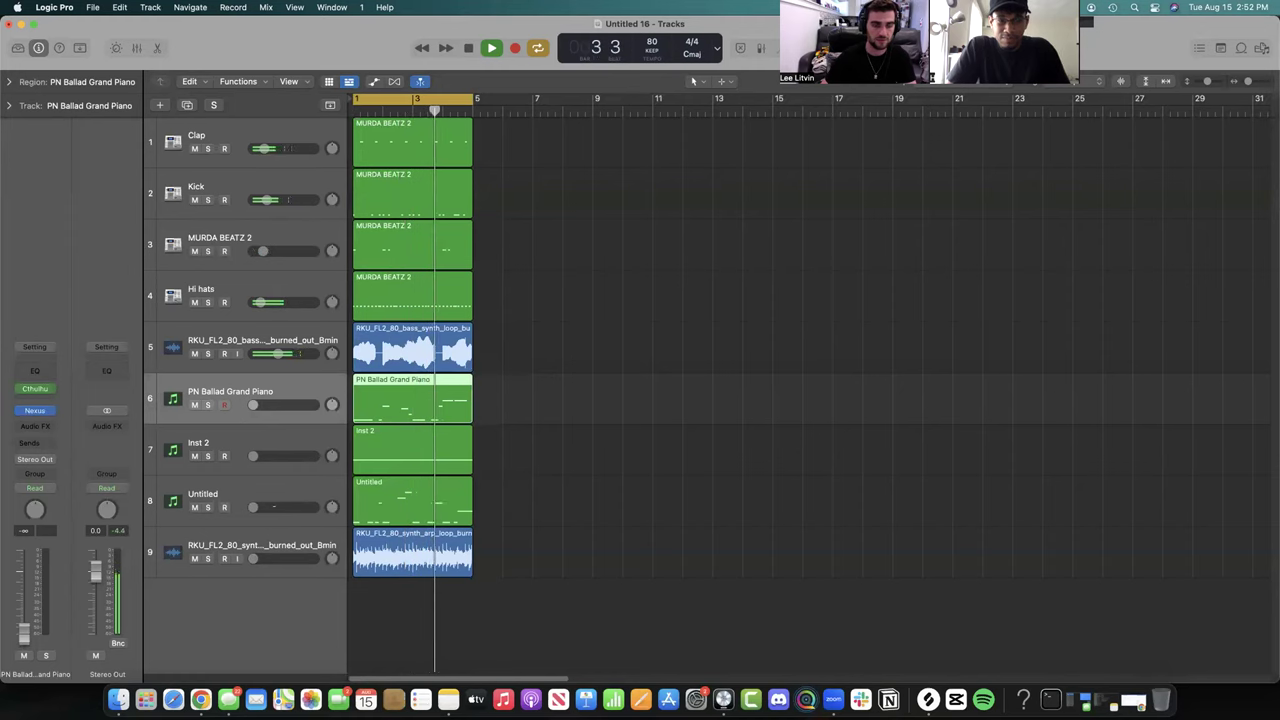
- Rename the Untitled Arcade track Vocal Chops and set its volume to -22.0 dB
double_click(234, 492)
type("Vocal C")
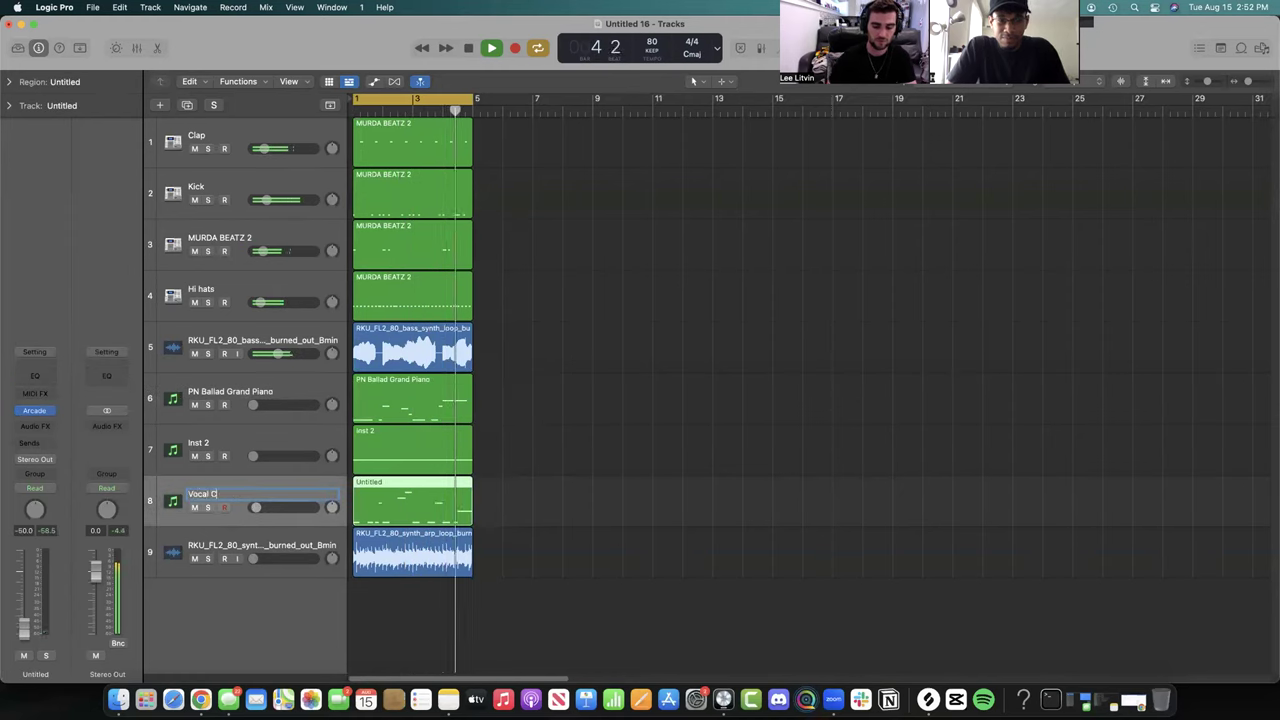
type("hops")
key("Return")
left_click_drag(255, 507, 266, 509)
- Bring up the volumes of Inst 2, the synth arp loop to about -25.5 dB and the piano to about -23.0 dB
left_click_drag(258, 456, 272, 456)
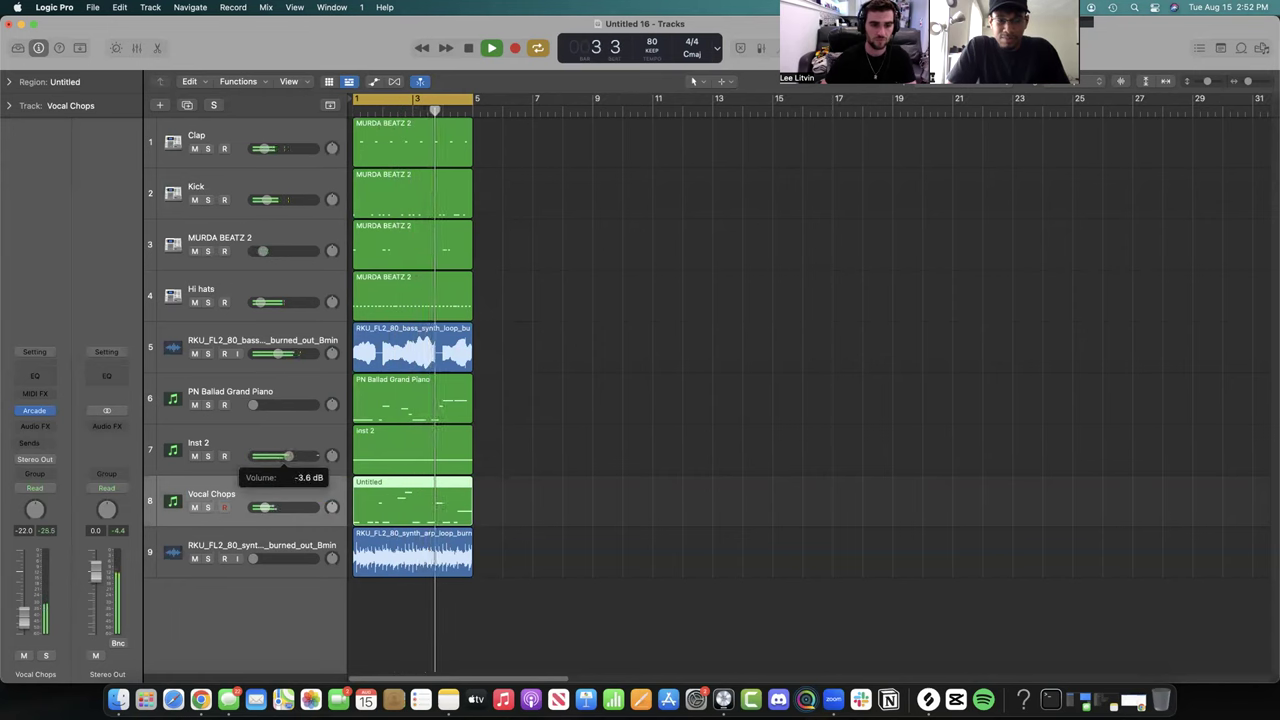
left_click(266, 558)
left_click_drag(266, 558, 270, 561)
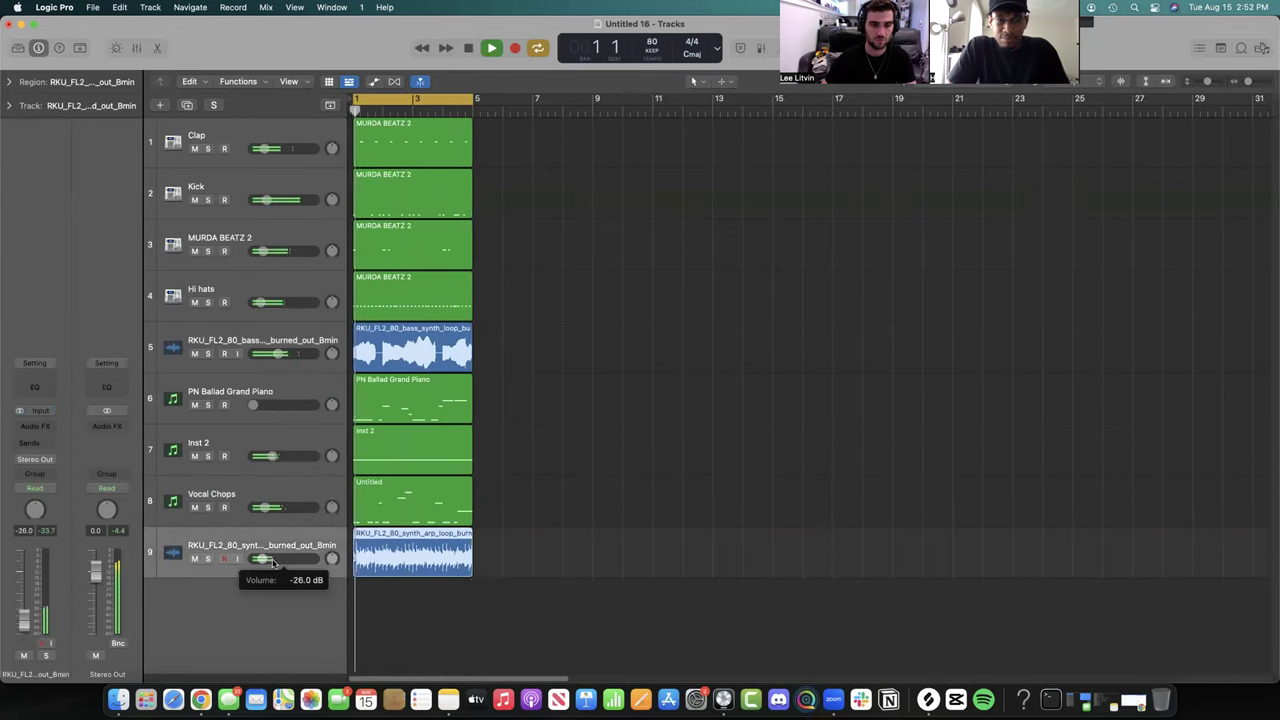
left_click_drag(254, 404, 271, 408)
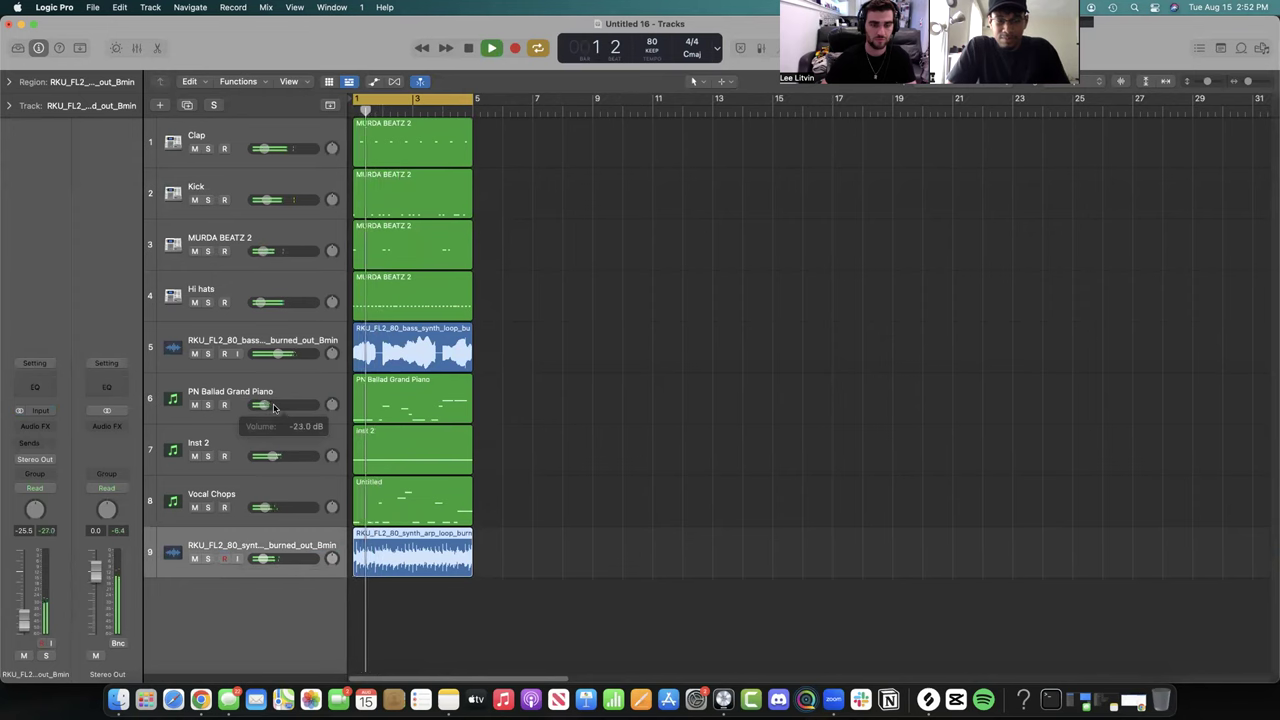
- Pan the piano, Inst 2, Vocal Chops and synth arp slightly right, the arp to +6, and set the bass loop's volume to about -7.6 dB
left_click_drag(273, 406, 332, 402)
left_click_drag(332, 456, 332, 453)
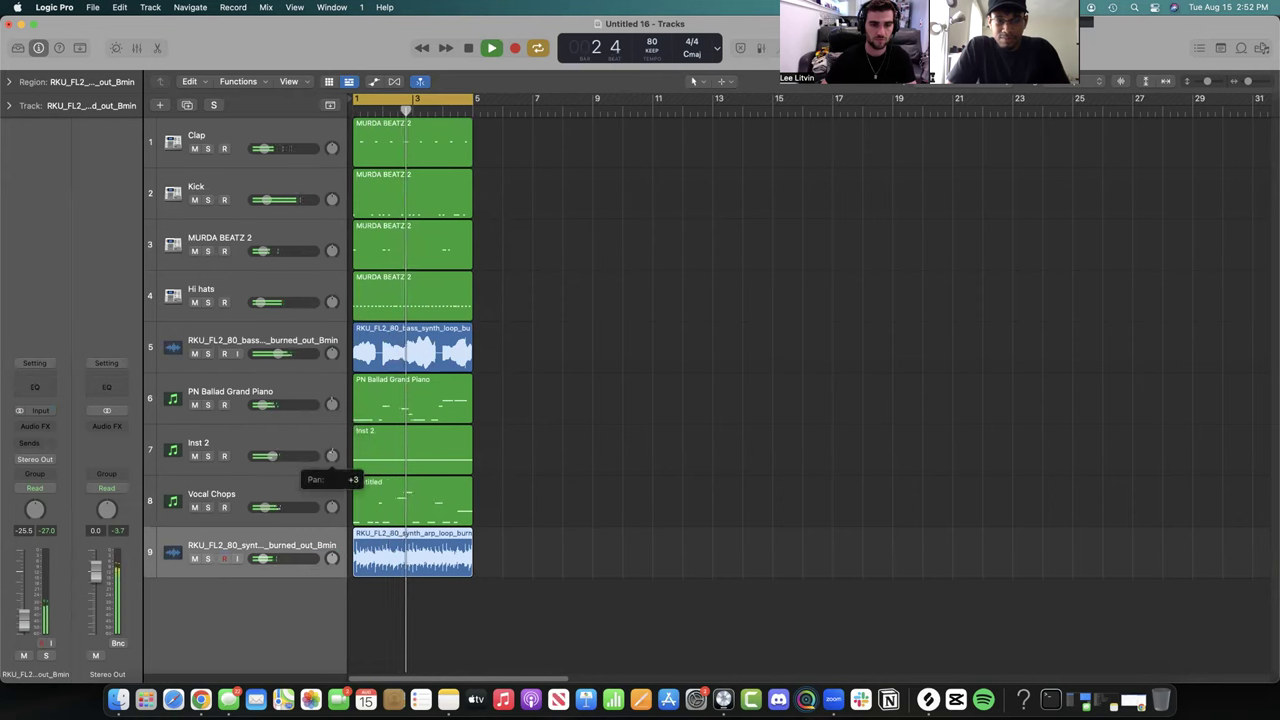
left_click_drag(332, 507, 332, 504)
left_click_drag(332, 559, 332, 553)
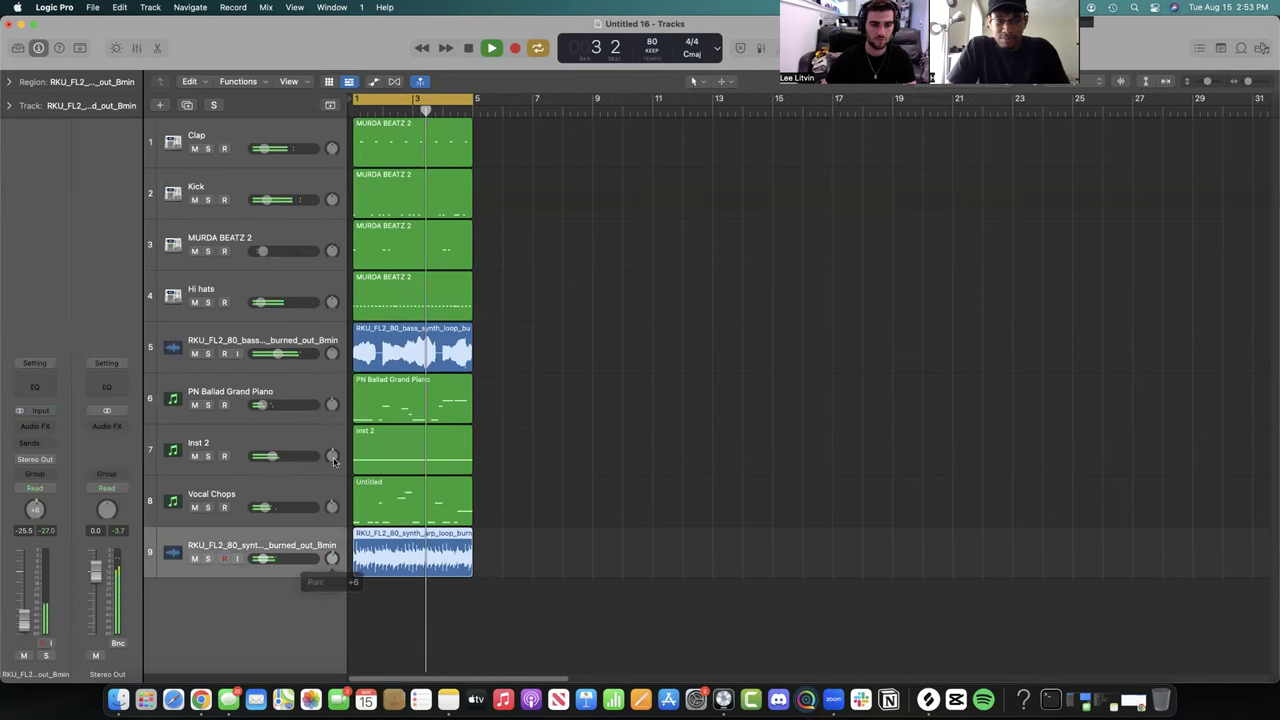
left_click_drag(257, 356, 265, 356)
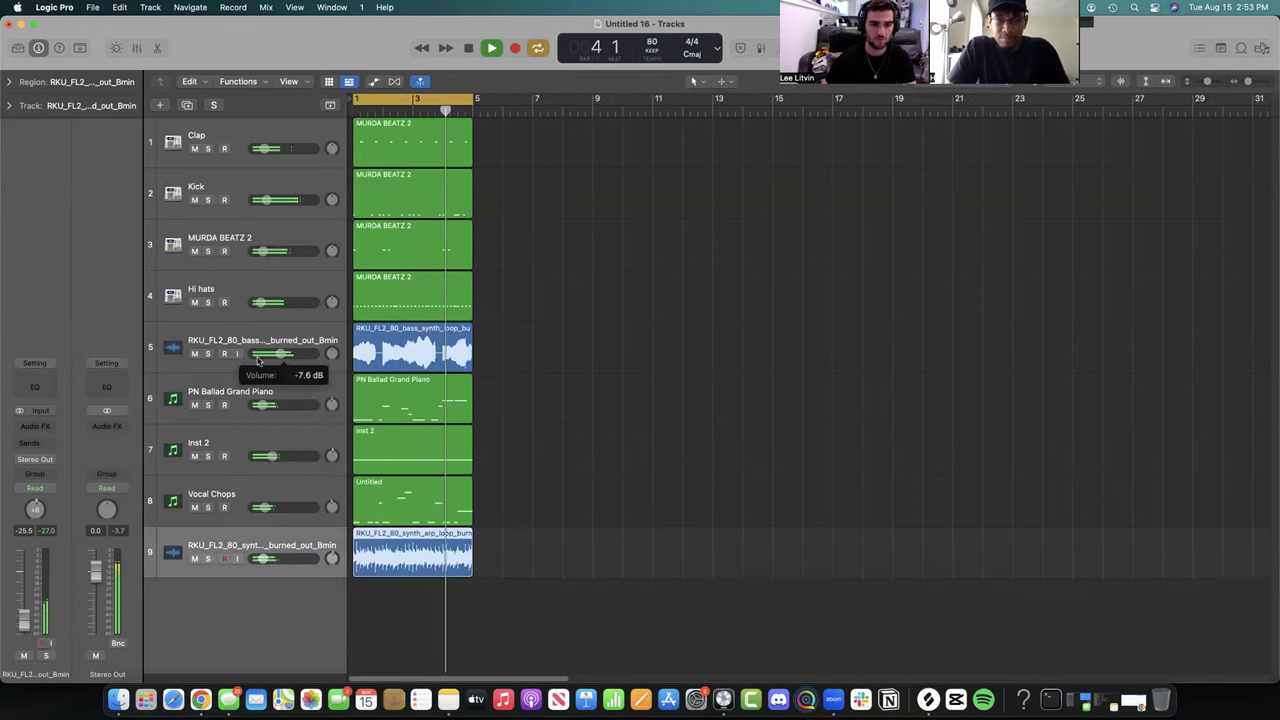
- Rename the remaining MURDA BEATZ 2 track open hat and pan it to +6
left_click(261, 243)
double_click(252, 240)
type("open hat")
key("Return")
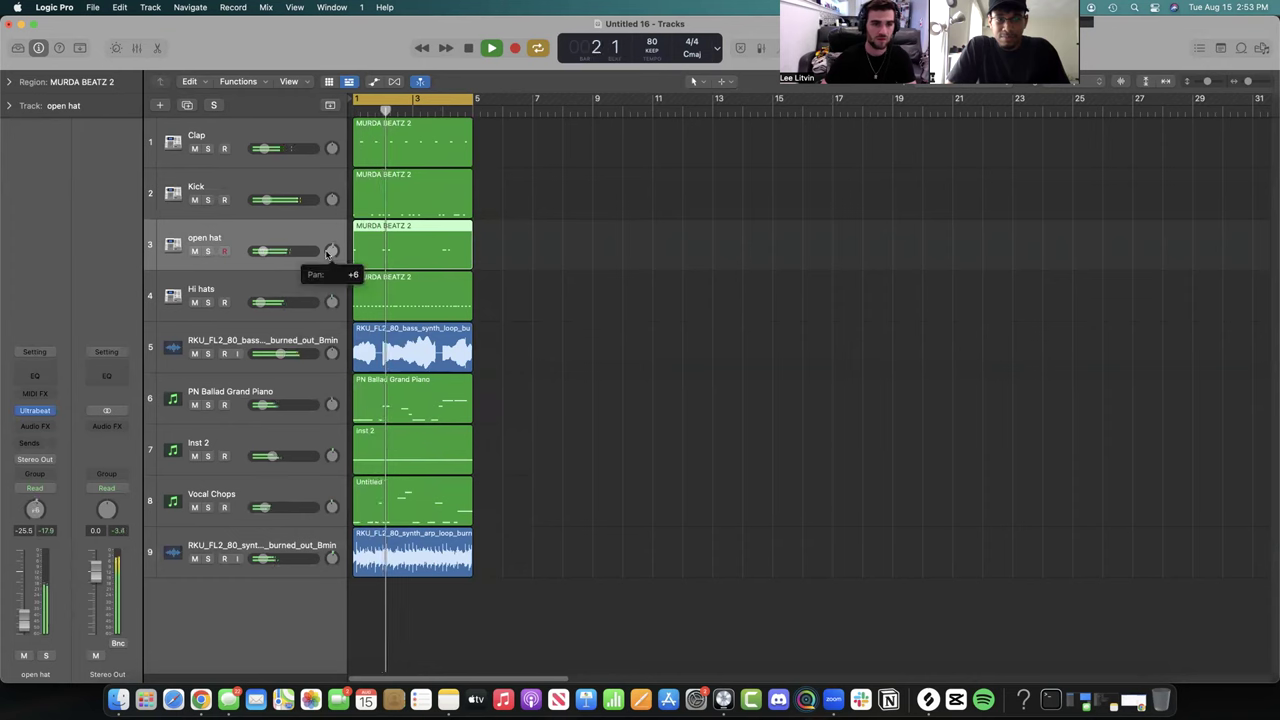
- Add a Channel EQ to Kick with 48 dB/Oct cuts below 31.4 Hz and above 595 Hz, and set its volume to -17.4 dB
left_click(247, 178)
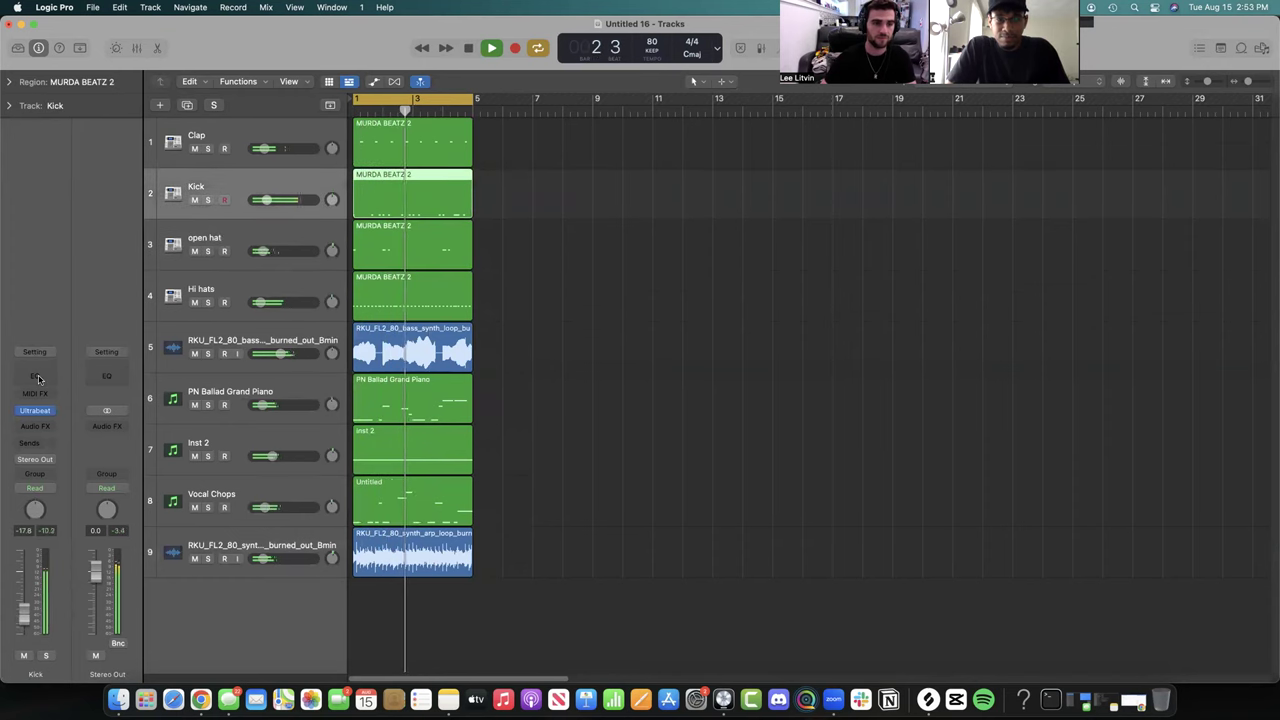
left_click(961, 238)
left_click_drag(966, 298, 735, 348)
left_click_drag(842, 346, 802, 374)
left_click(444, 238)
mouse_move(433, 354)
left_mouse_down()
mouse_move(455, 358)
mouse_move(437, 352)
left_mouse_up()
left_click_drag(266, 200, 272, 205)
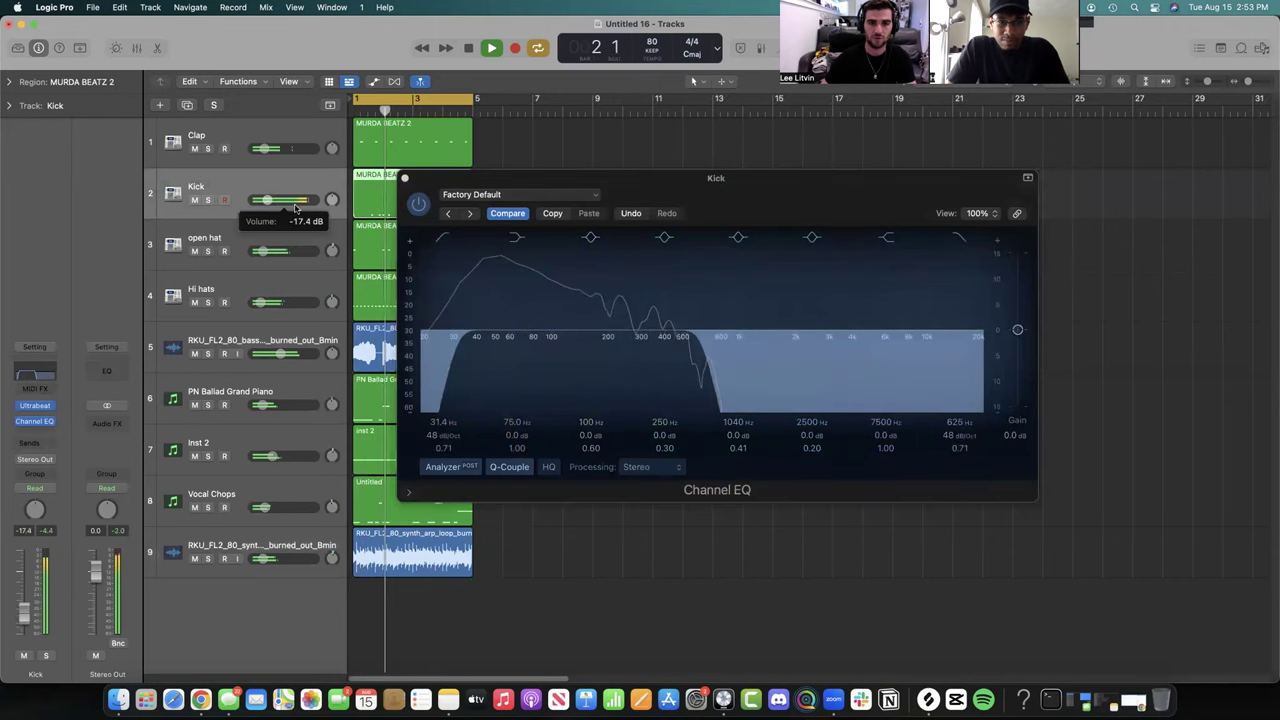
left_click_drag(704, 352, 698, 352)
- Replay the beat, solo the kick while lowering its high cut to about 546 Hz, and unsolo it
key("space")
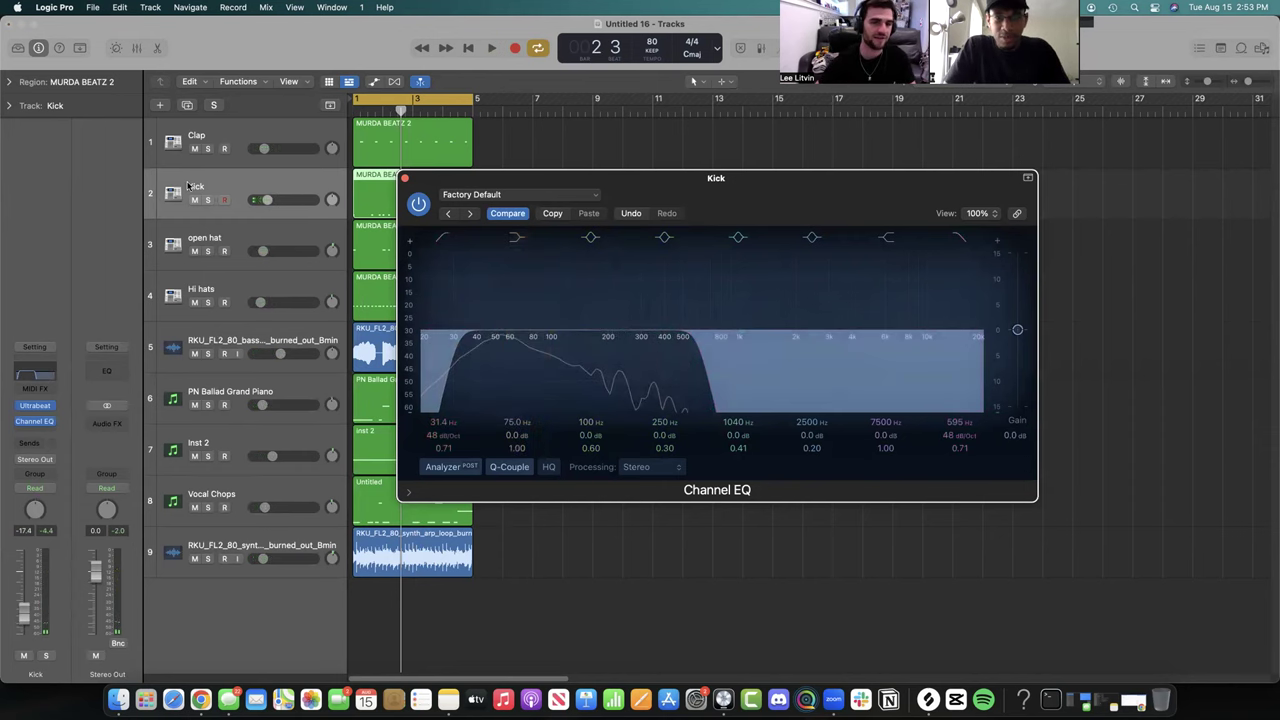
key("space")
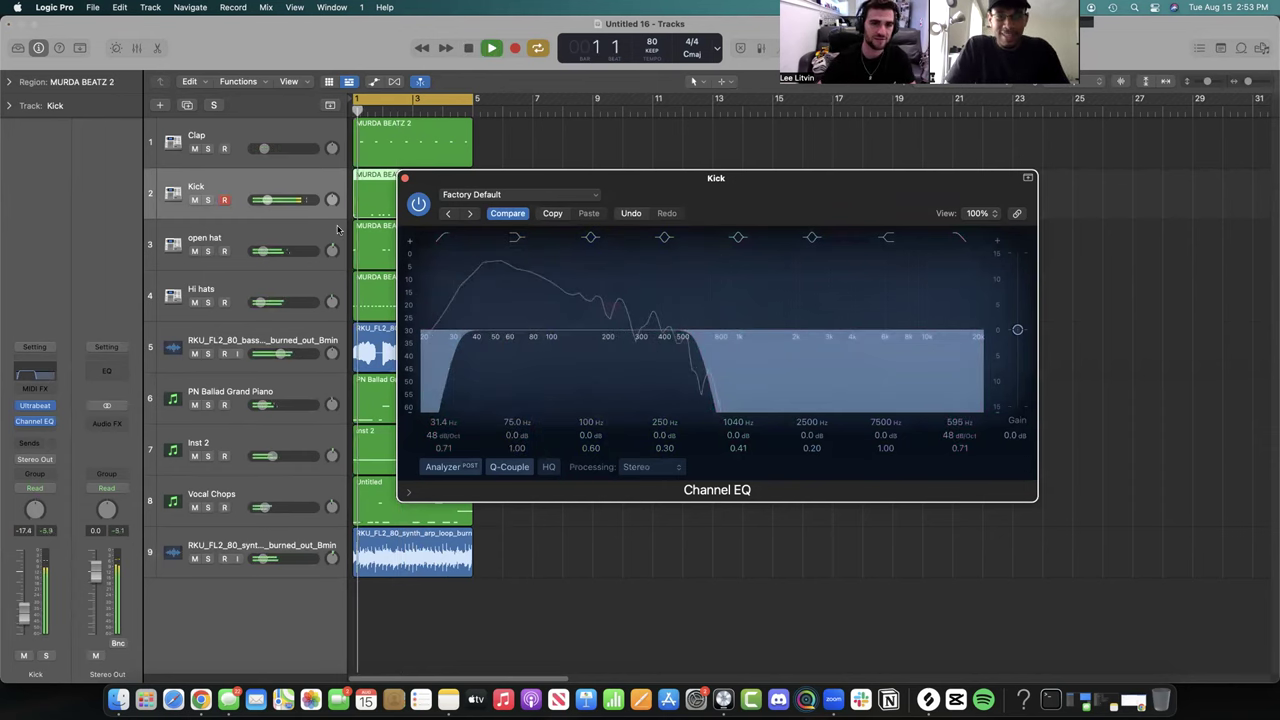
key("s")
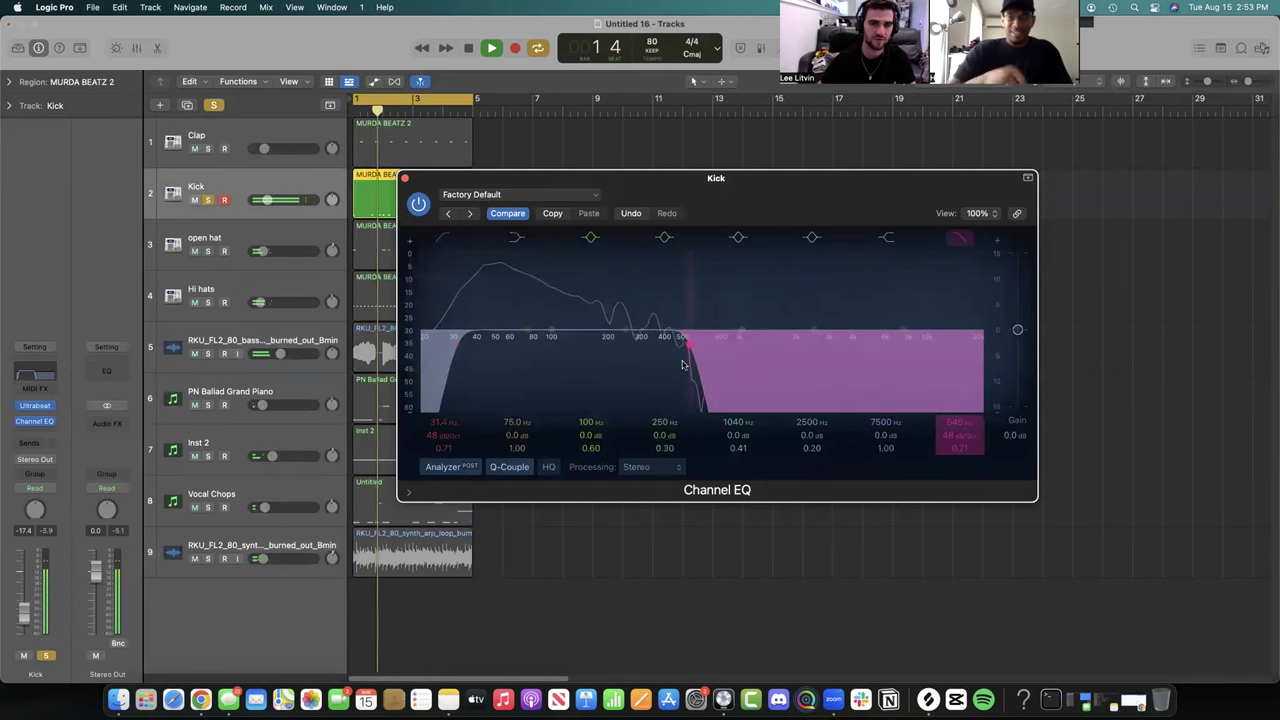
key("s")
- Add a Channel EQ to Clap with a 232 Hz low cut, an 8400 Hz high cut and a -3.9 dB dip at 2180 Hz, soloing it while adjusting
left_click(256, 140)
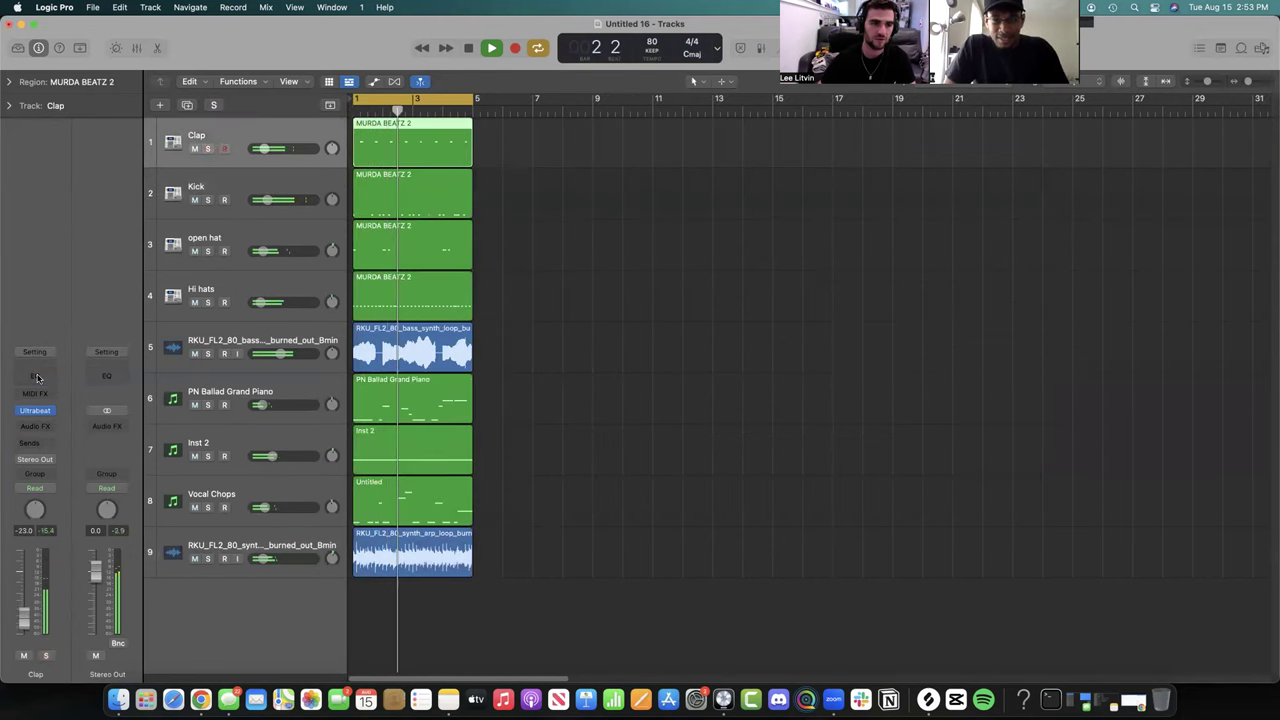
left_click_drag(446, 240, 566, 328)
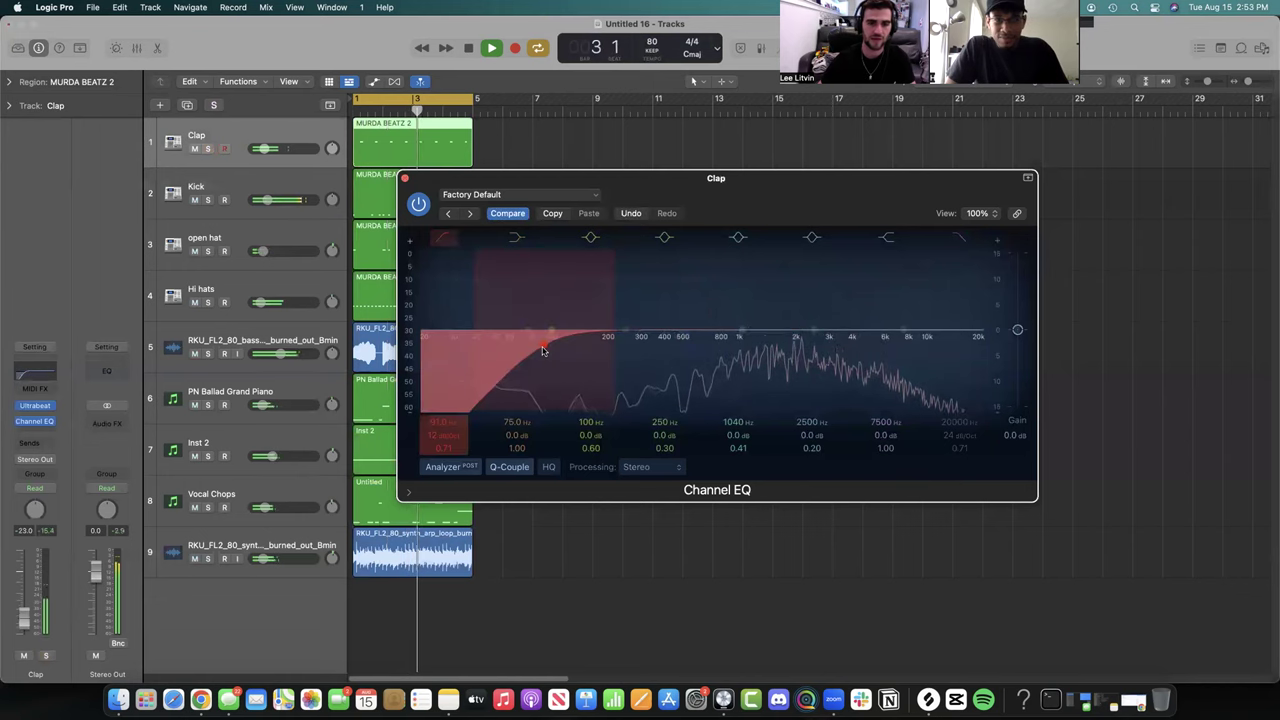
left_click_drag(474, 304, 551, 386)
key("s")
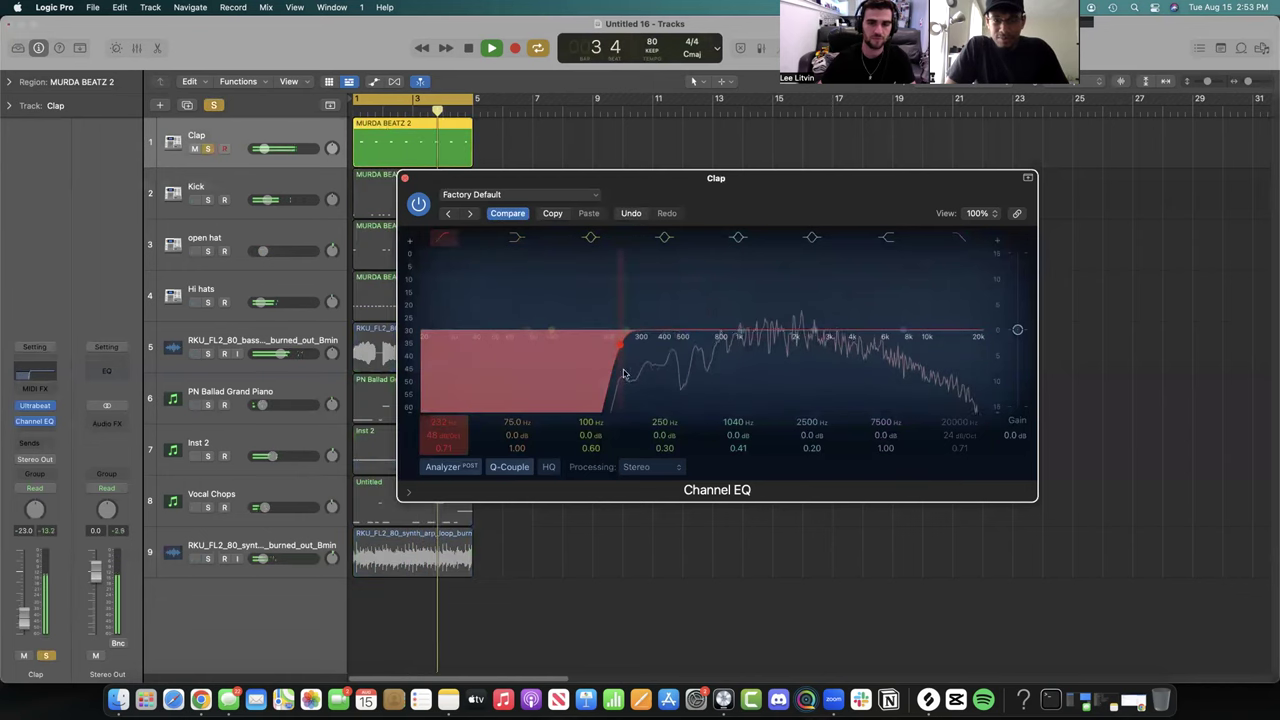
left_click_drag(975, 350, 905, 345)
left_click_drag(811, 330, 787, 243)
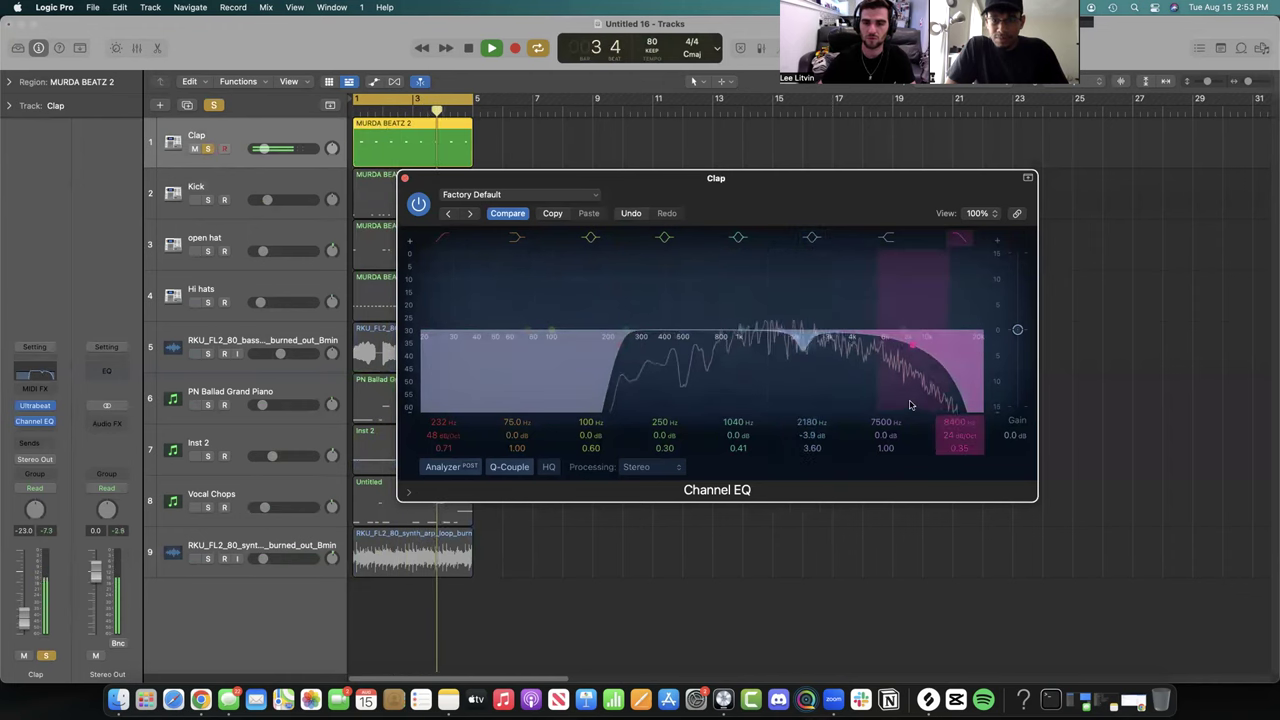
key("s")
- Close the clap's Channel EQ and fine-tune the Clap track's volume between -17.8 and -16.0 dB
left_click_drag(264, 149, 267, 149)
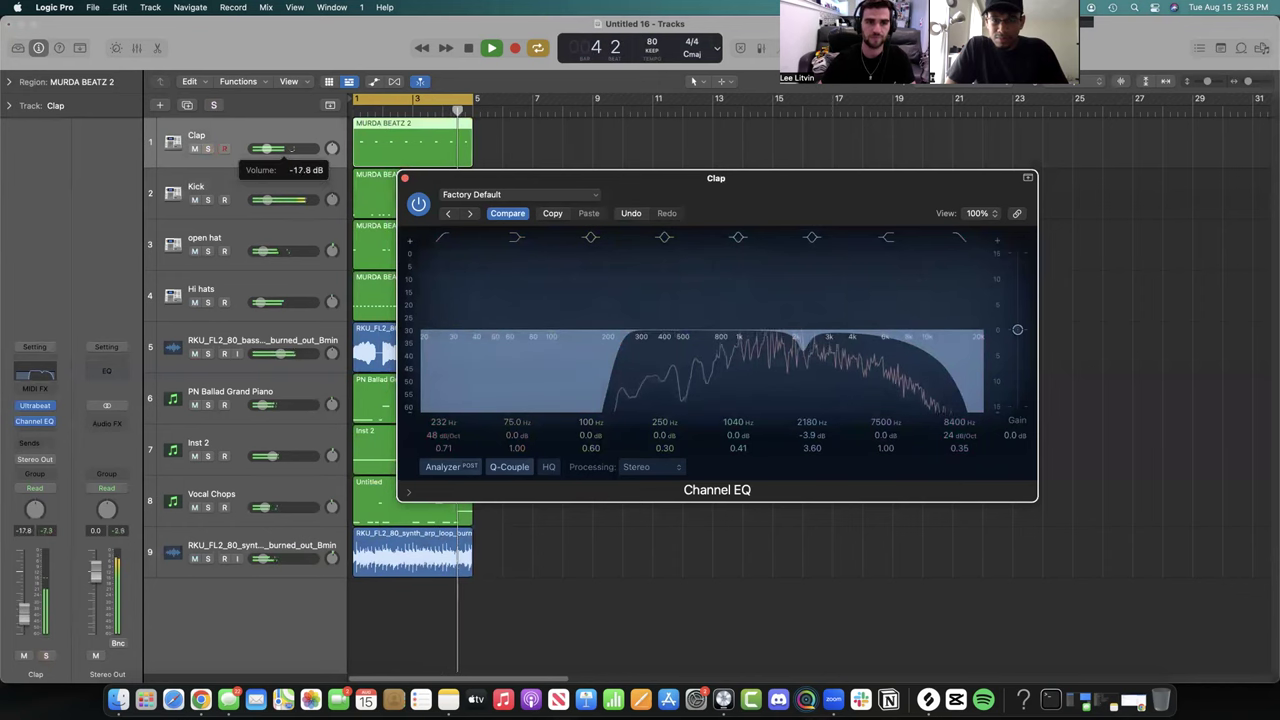
left_click(405, 178)
left_click(267, 149)
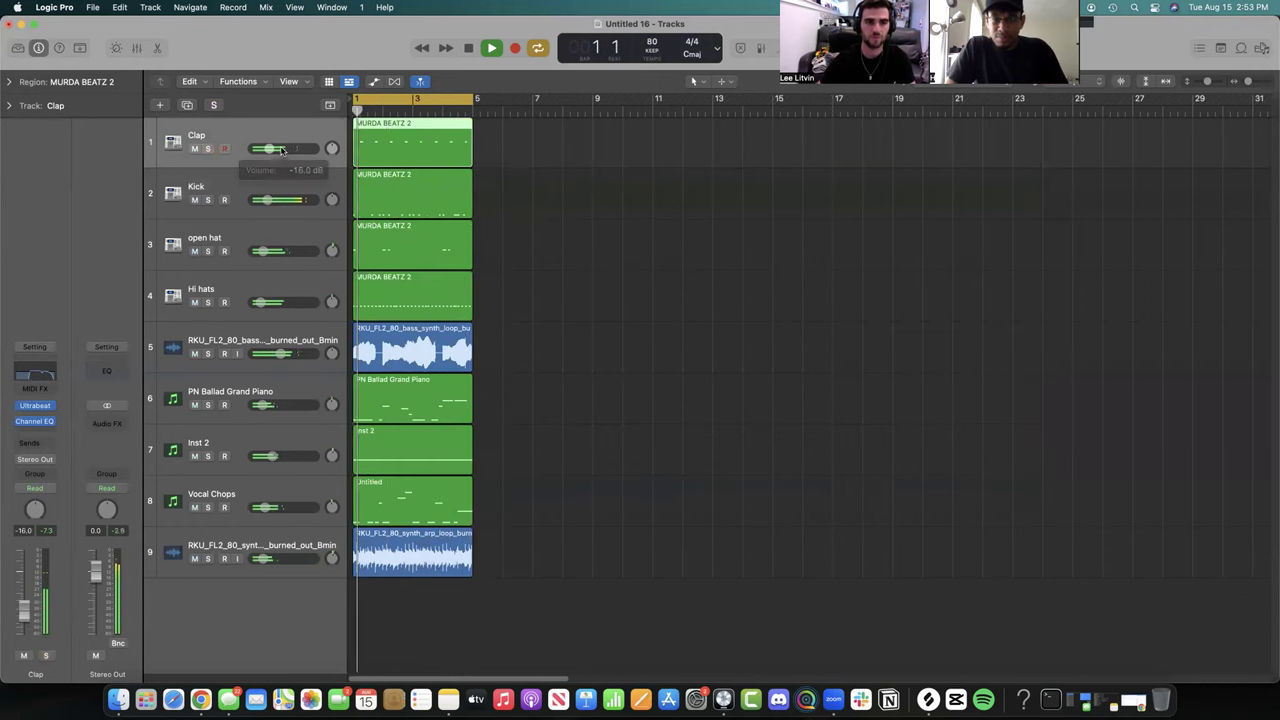
- Set open hat to -24.0 dB and add a Channel EQ with a 2140 Hz, 48 dB/Oct low cut and a 10700 Hz, 24 dB/Oct high cut
left_click(262, 250)
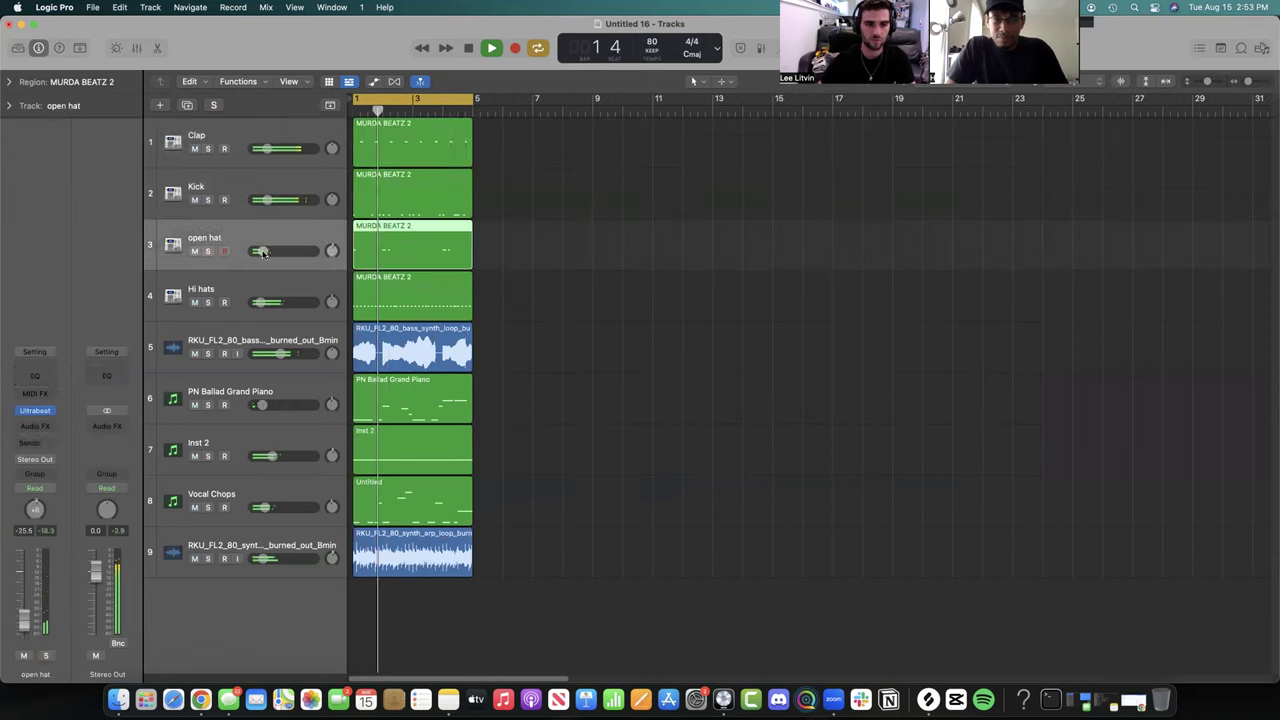
left_click_drag(432, 328, 559, 348)
left_click_drag(495, 315, 648, 368)
left_click(958, 238)
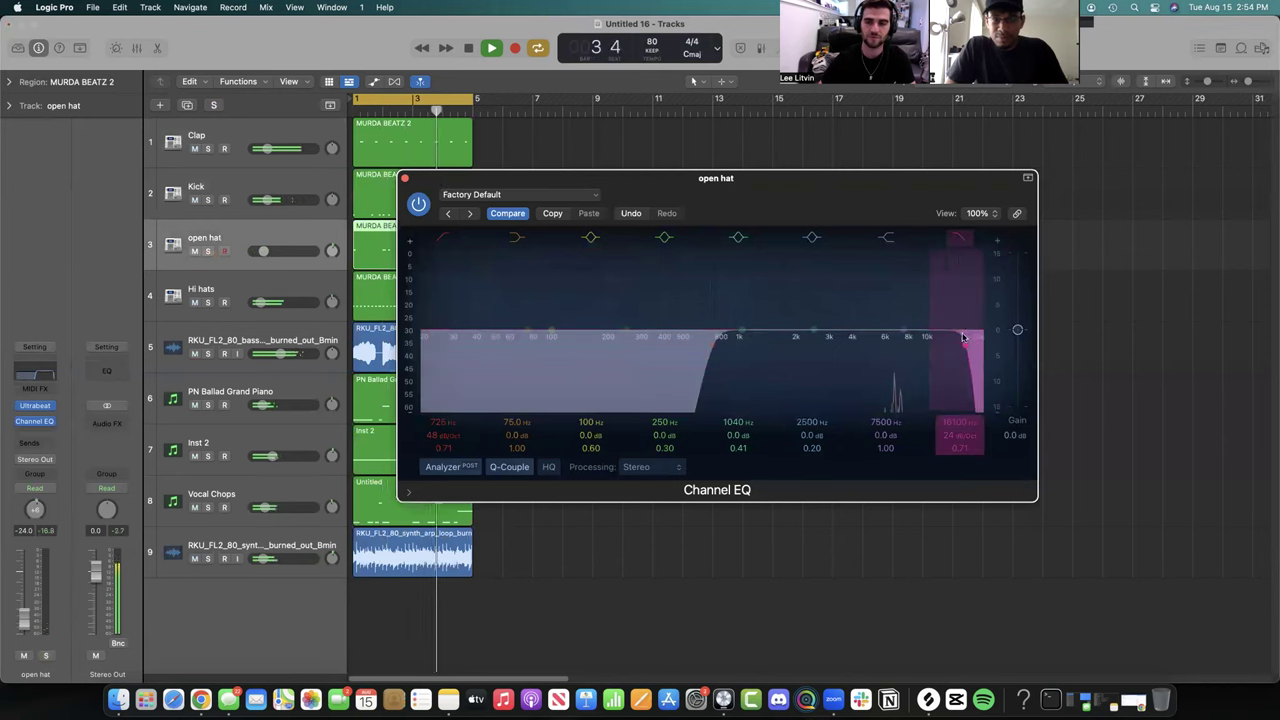
left_click_drag(980, 345, 942, 349)
left_click_drag(702, 373, 791, 373)
left_click_drag(942, 360, 935, 360)
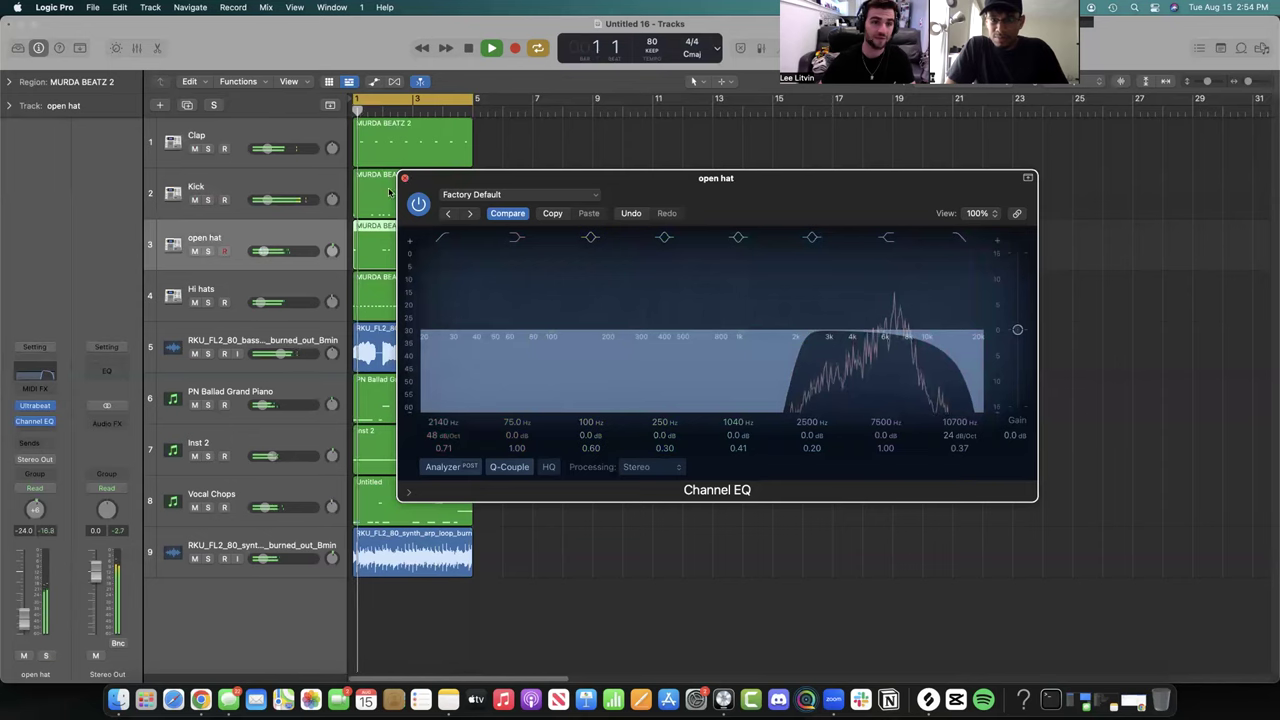
left_click(406, 178)
- Add a Channel EQ to Hi hats with a 2600 Hz, 48 dB/Oct low cut and a 12900 Hz, 24 dB/Oct high cut
left_click(240, 296)
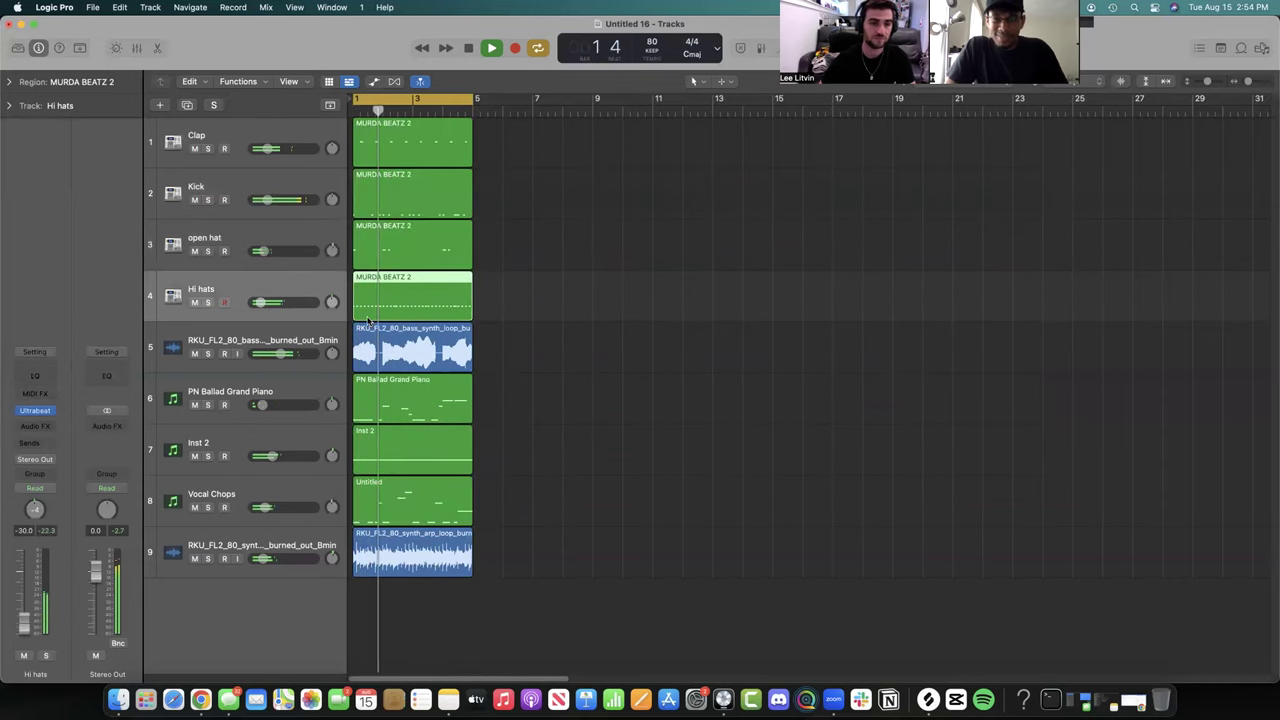
left_click(443, 237)
left_click_drag(440, 300, 828, 300)
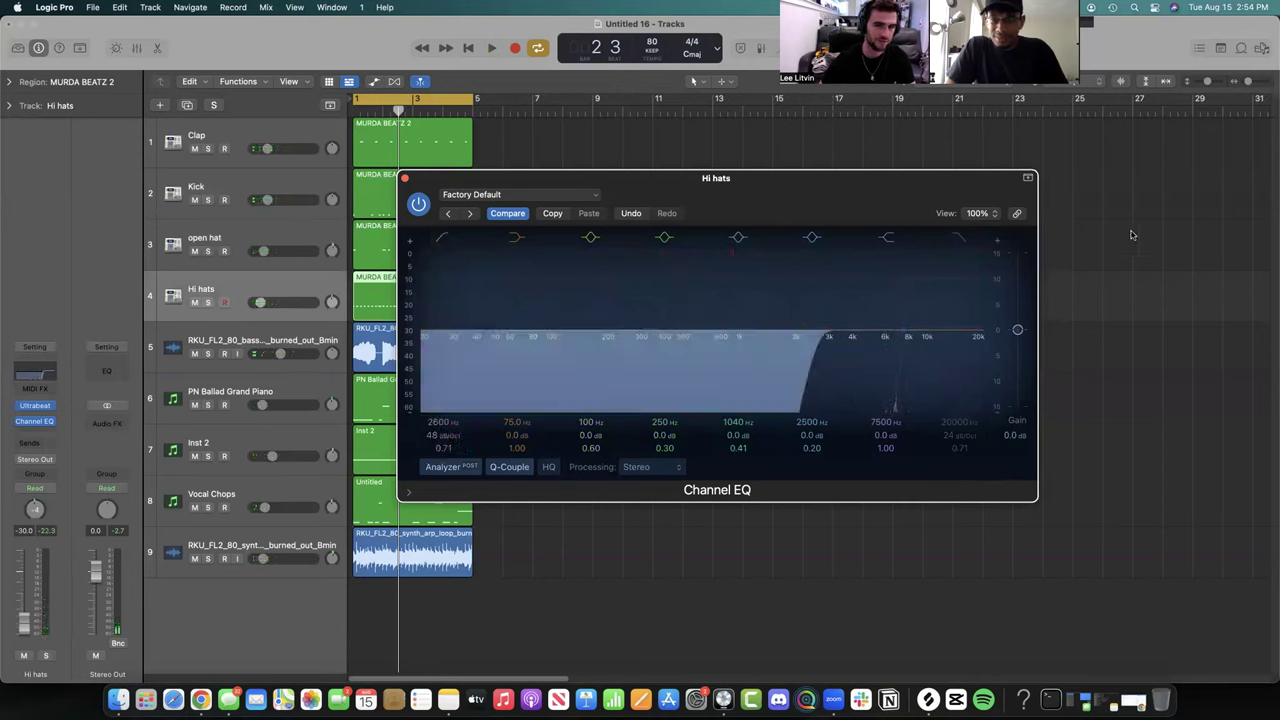
left_click(961, 238)
left_click_drag(938, 294, 952, 342)
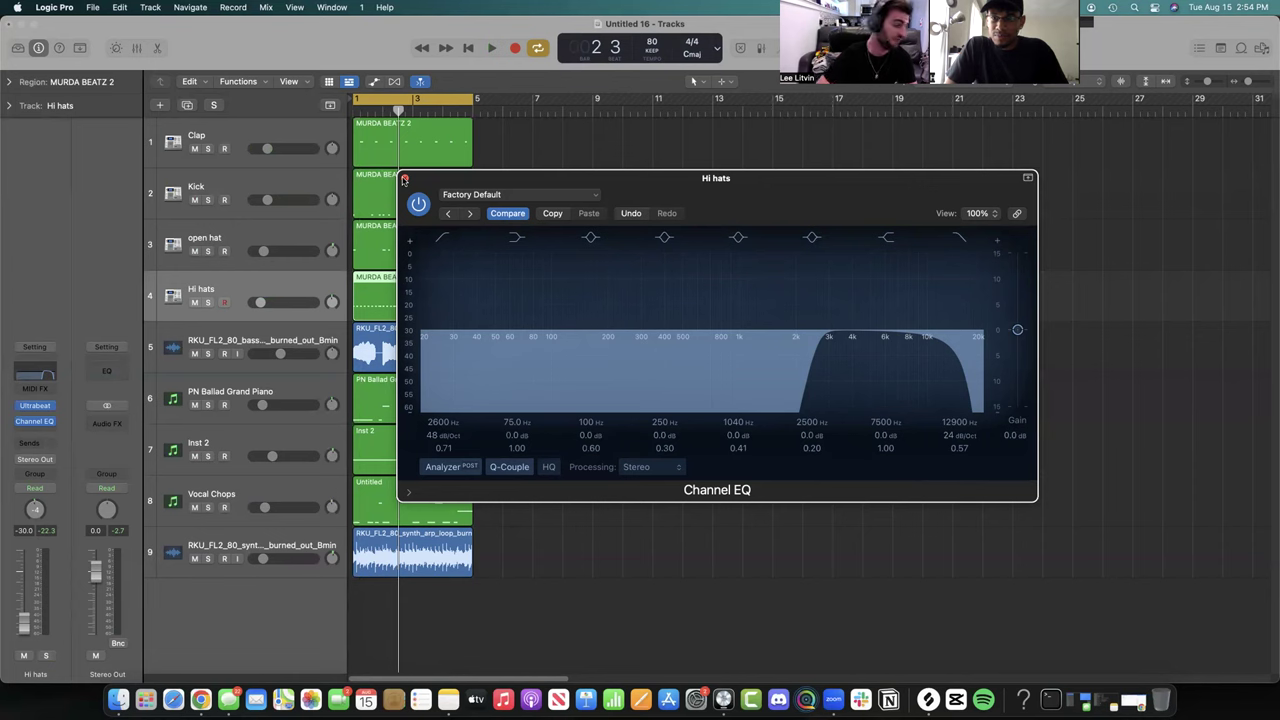
- Replay the beat, lower Hi hats to -32.0 dB and close its Channel EQ
key("space")
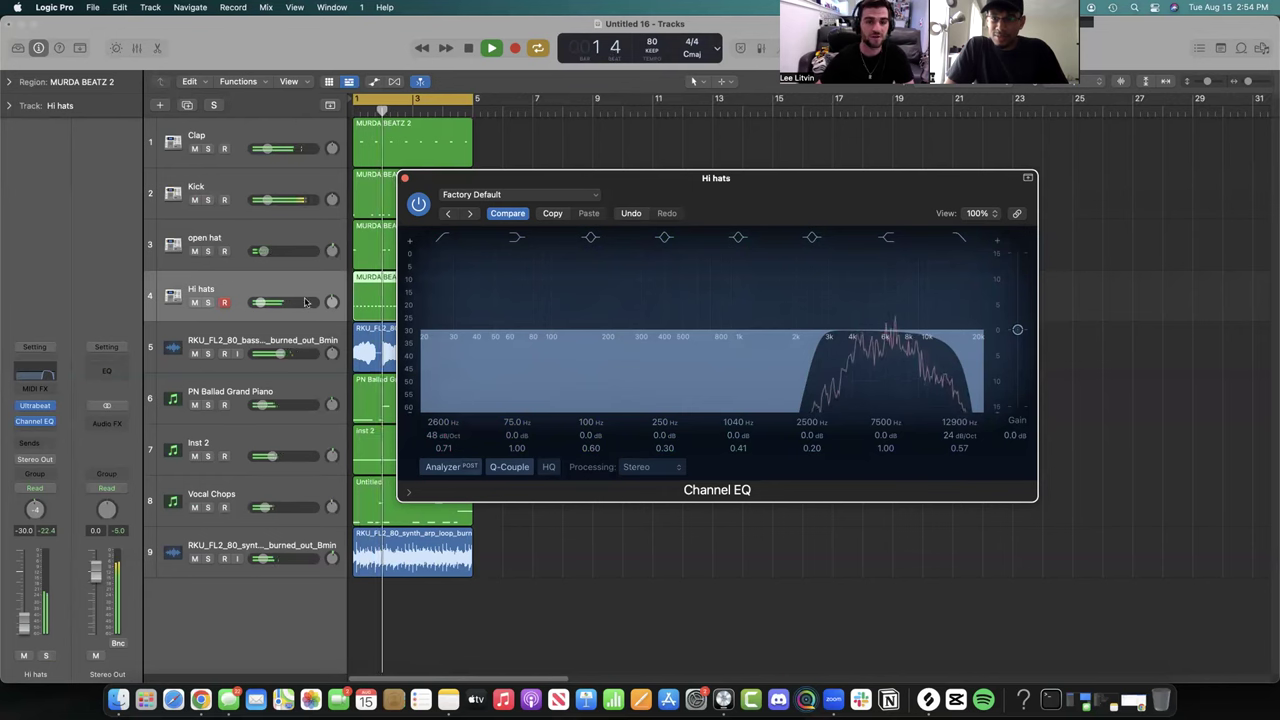
left_click_drag(261, 302, 260, 302)
left_click(405, 178)
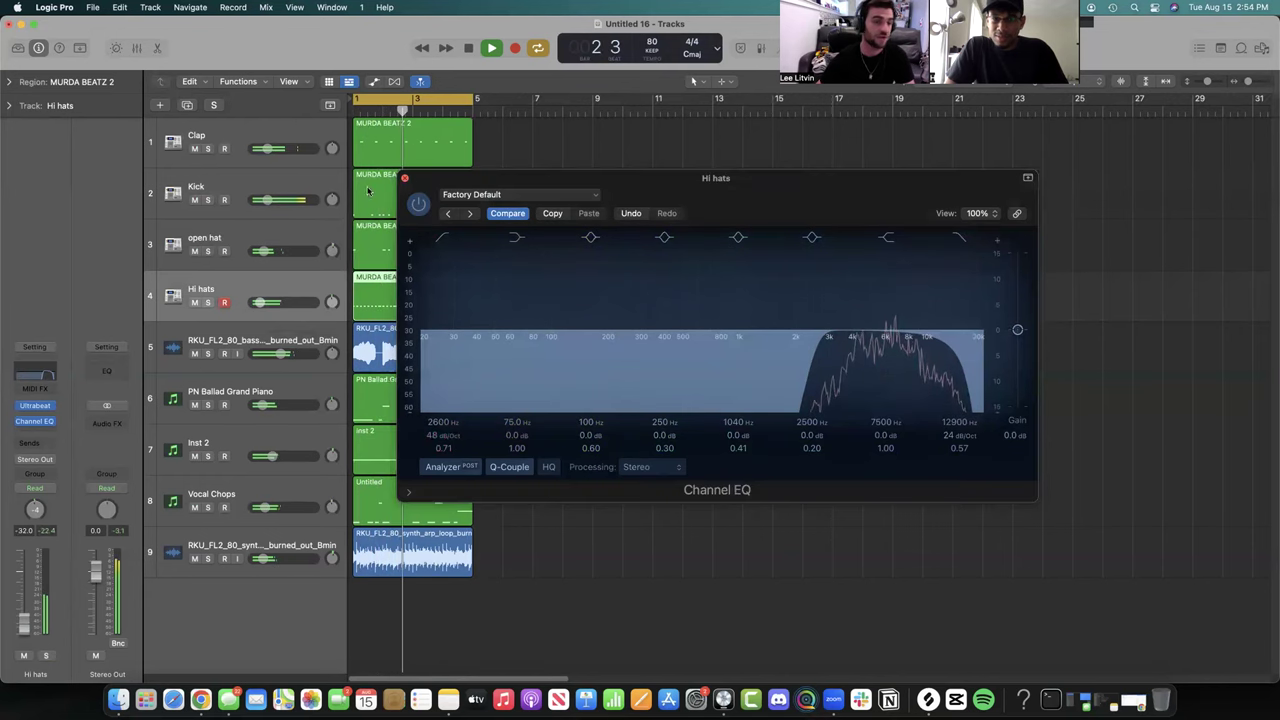
- Add a Channel EQ to the bass synth loop with a 288 Hz, 48 dB/Oct high cut and solo the track
left_click(258, 340)
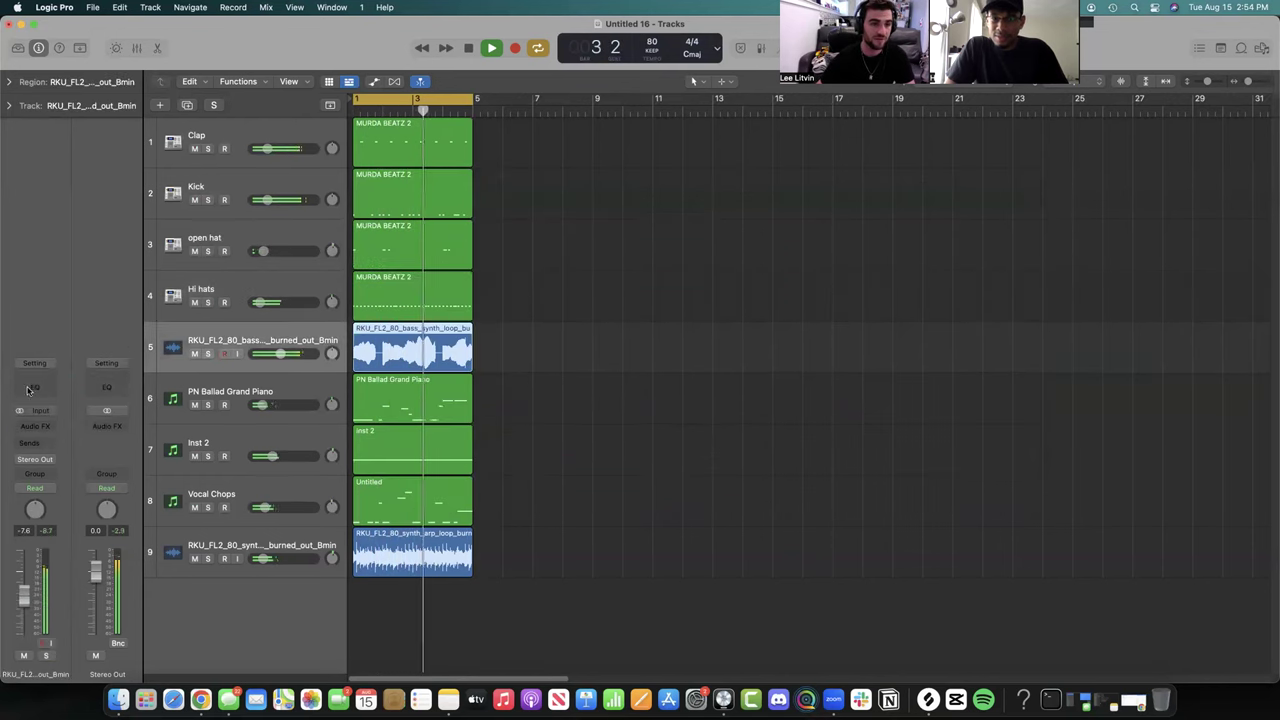
left_click(35, 382)
left_click(958, 238)
left_click_drag(958, 240, 617, 323)
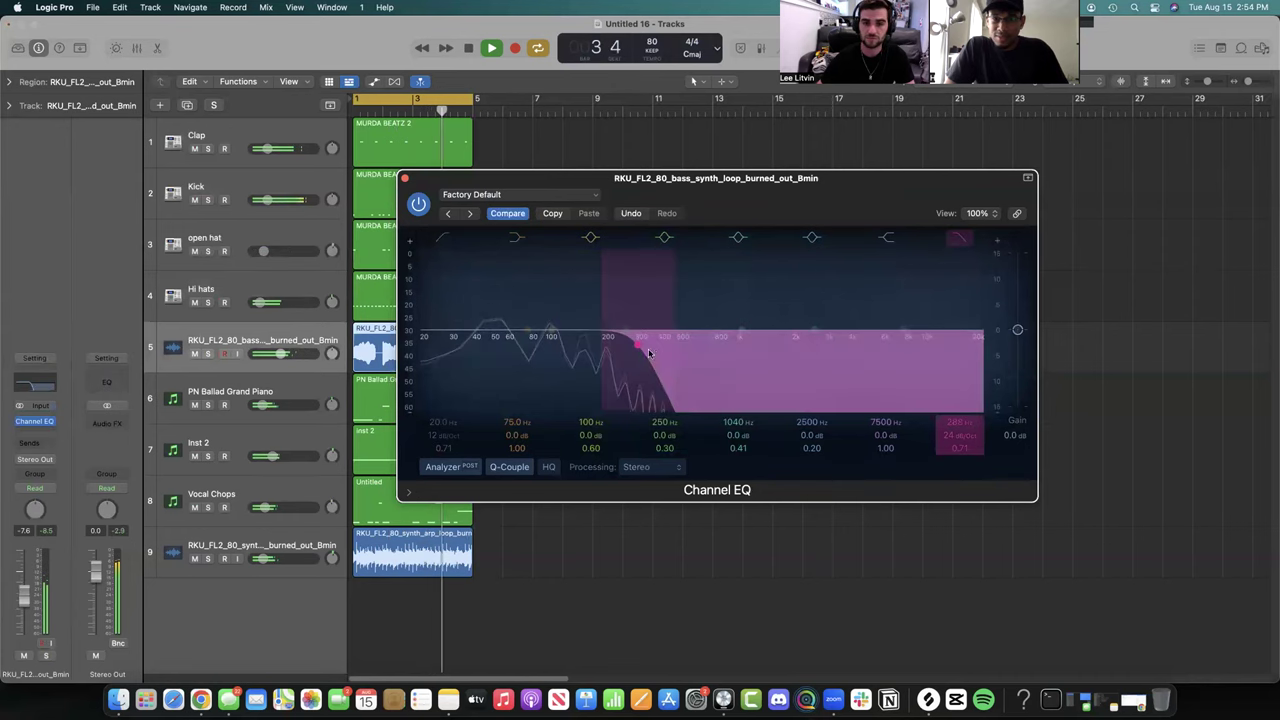
key("s")
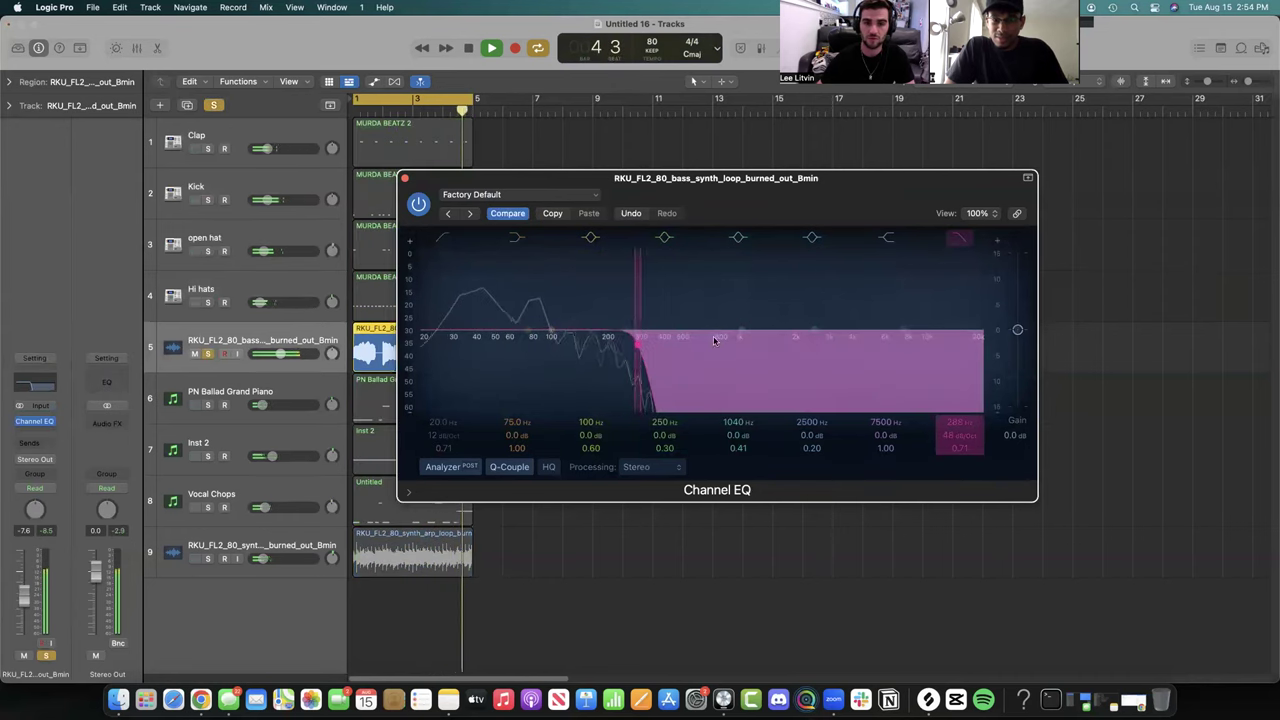
- Give the bass loop a 35.4 Hz, 48 dB/Oct low cut and a +2.9 dB boost at 104 Hz, then unsolo it and close the EQ
left_click_drag(445, 257, 535, 252)
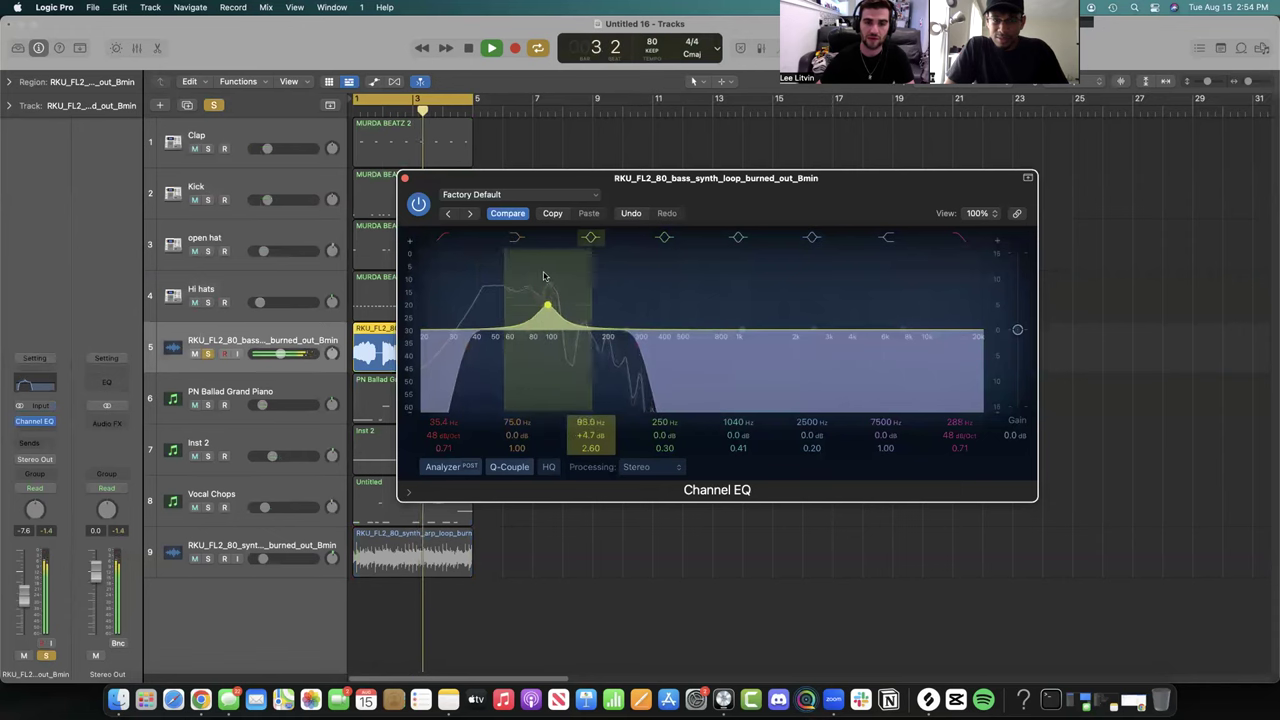
key("s")
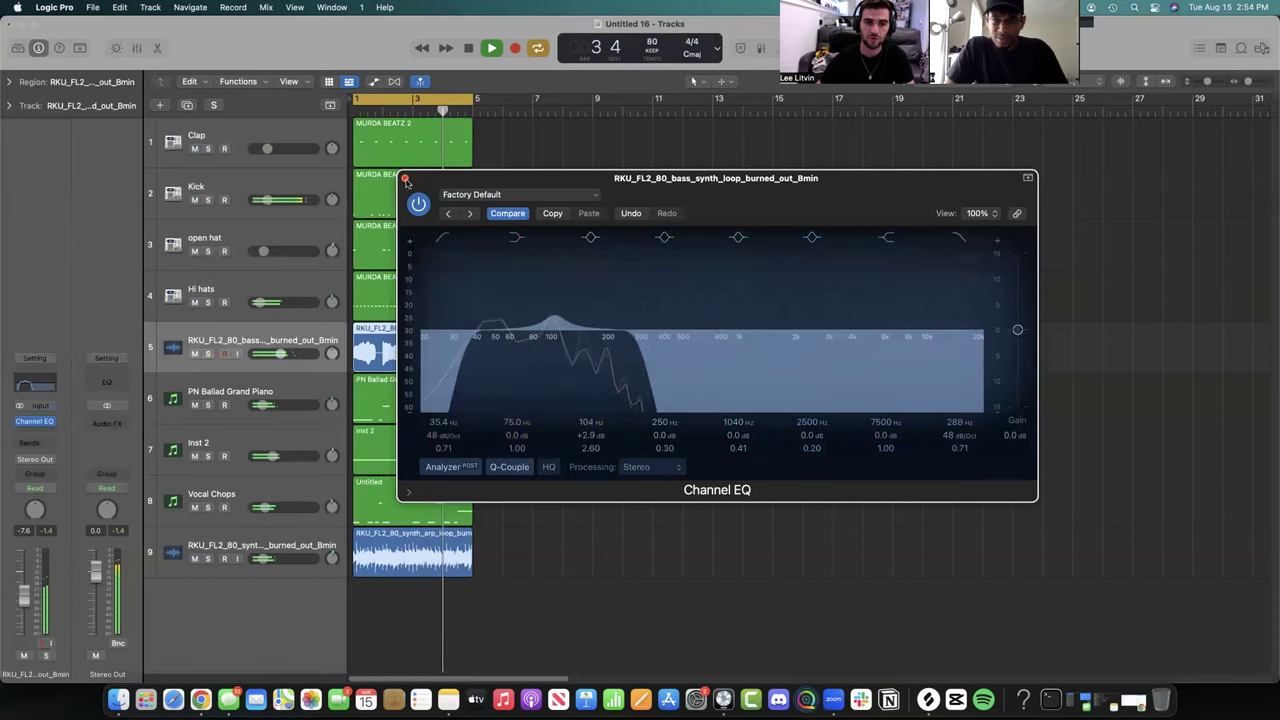
left_click(405, 178)
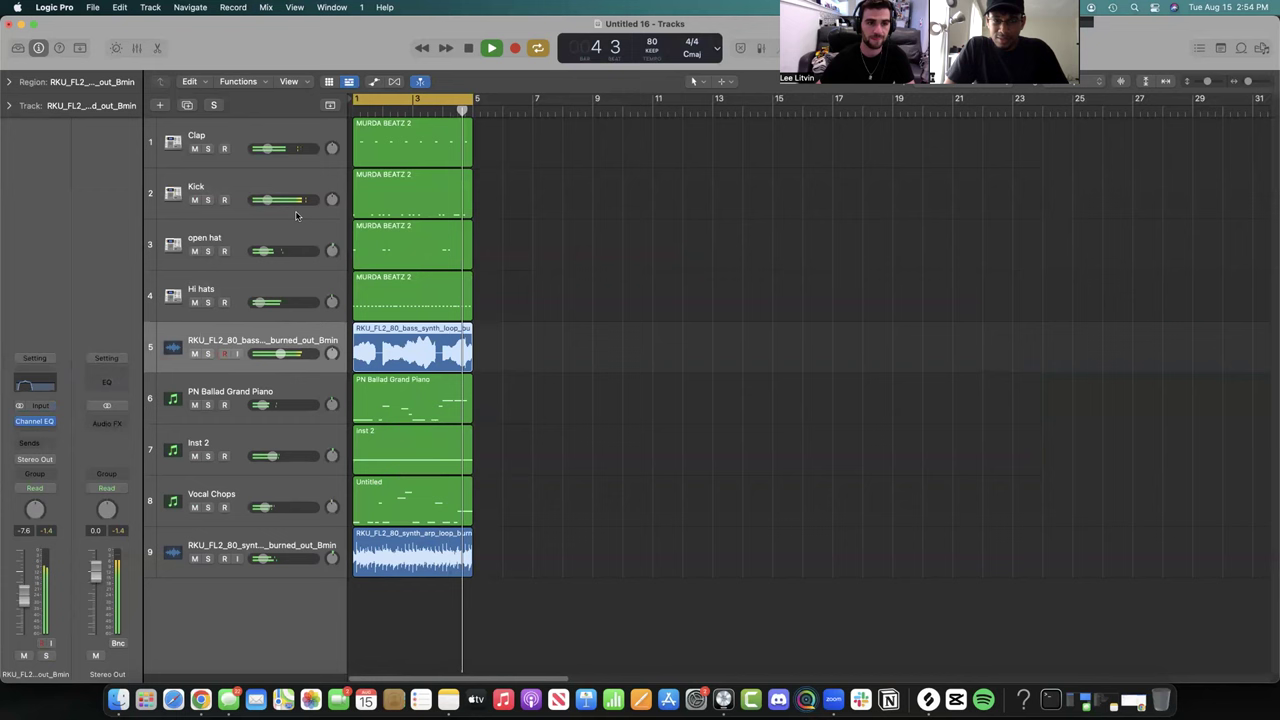
- Move the Kick track below Hi hats, directly above the bass loop track
left_click_drag(295, 202, 243, 310)
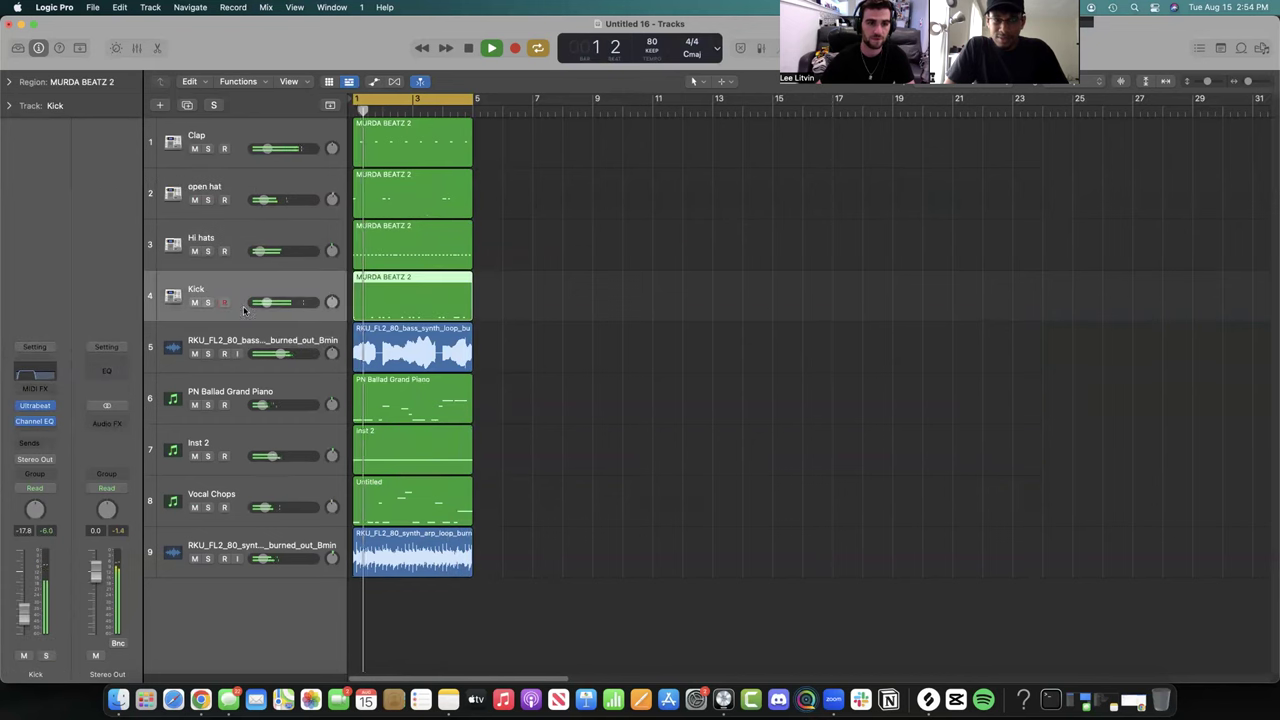
- Add a Channel EQ to the soloed PN Ballad Grand Piano with a 188 Hz low cut and a 6600 Hz high cut, both 48 dB/Oct
left_click(178, 392)
left_click(32, 371)
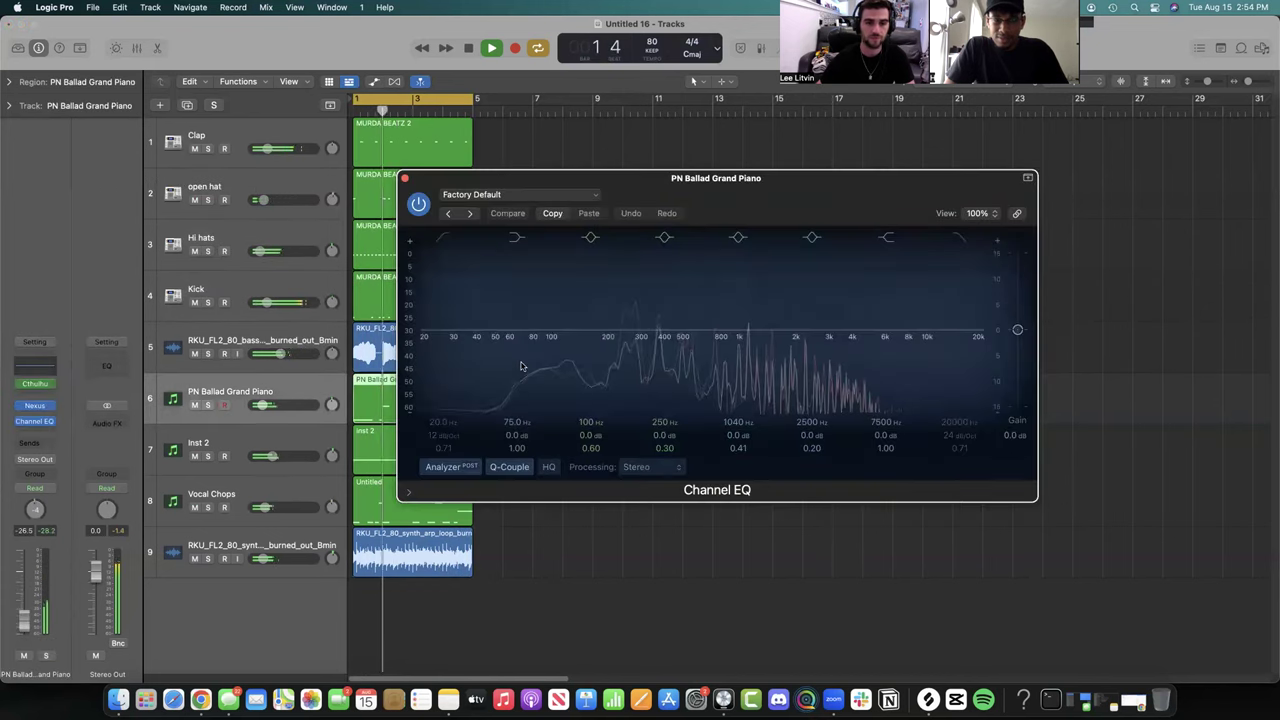
key("s")
left_click(443, 239)
left_click_drag(466, 286, 548, 386)
left_click(959, 237)
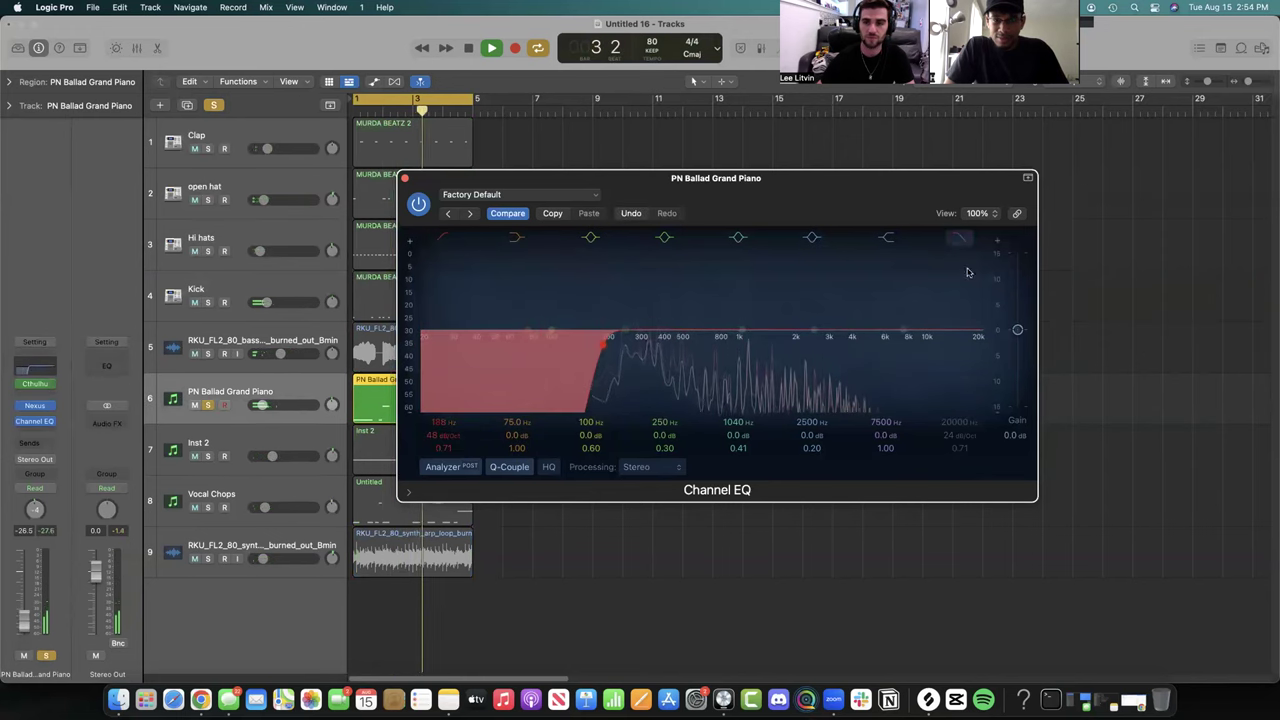
left_click_drag(975, 332, 896, 360)
left_click_drag(855, 311, 939, 371)
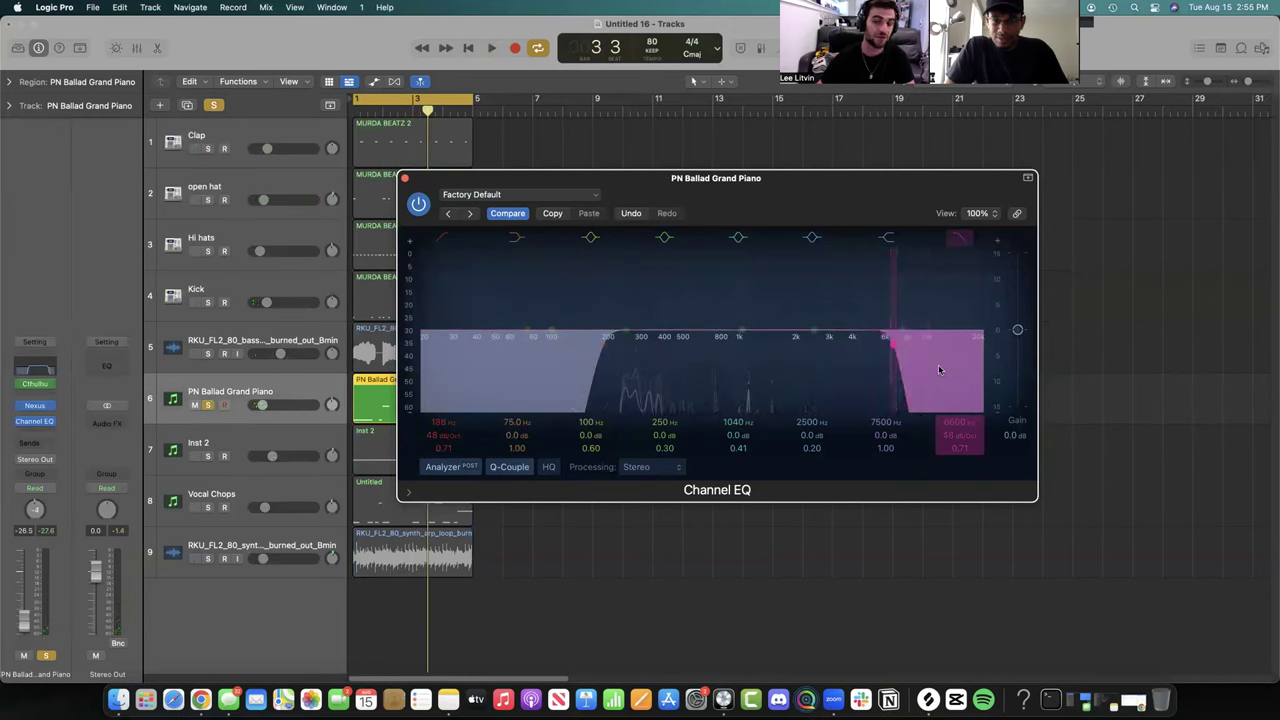
- Narrow the piano's cuts to 242 Hz and 3840 Hz, unsolo it, set its volume to -23.5 dB and close the EQ
key("space")
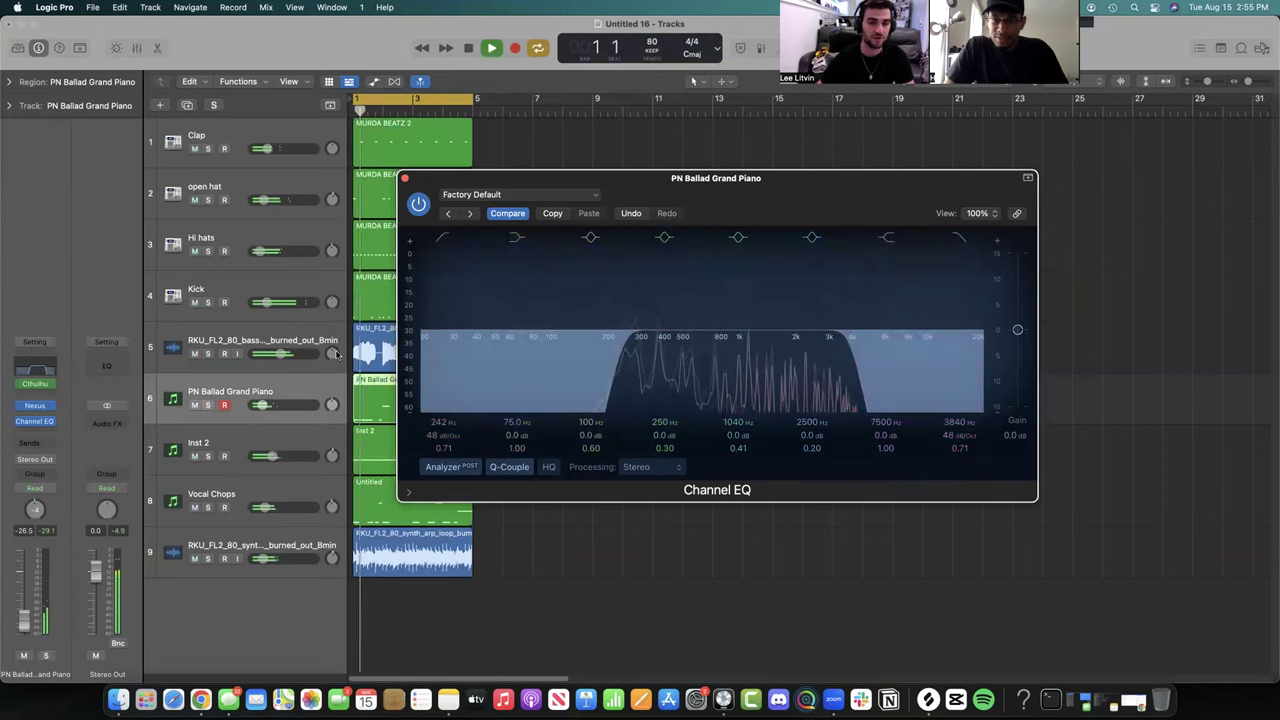
left_click_drag(262, 405, 265, 405)
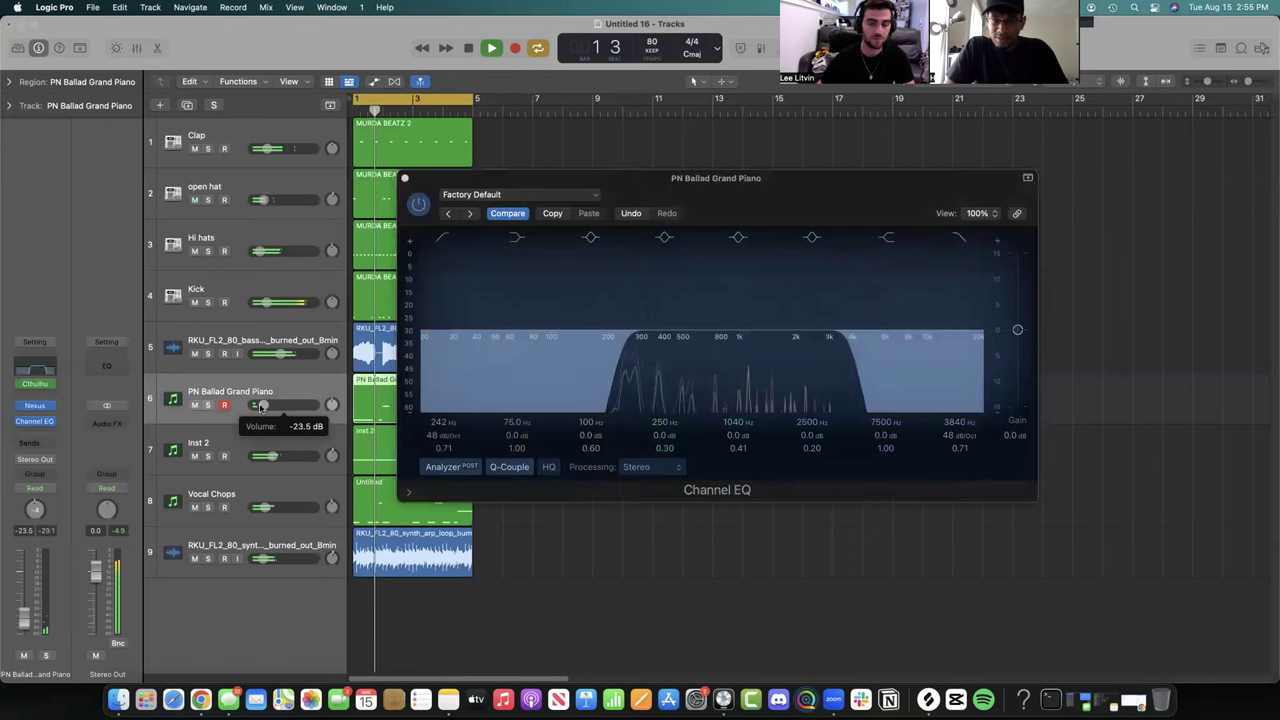
left_click(405, 178)
- Solo Inst 2 and add a Channel EQ with a 119 Hz low cut and an 1870 Hz high cut, both at 48 dB/Oct
left_click(212, 443)
key("s")
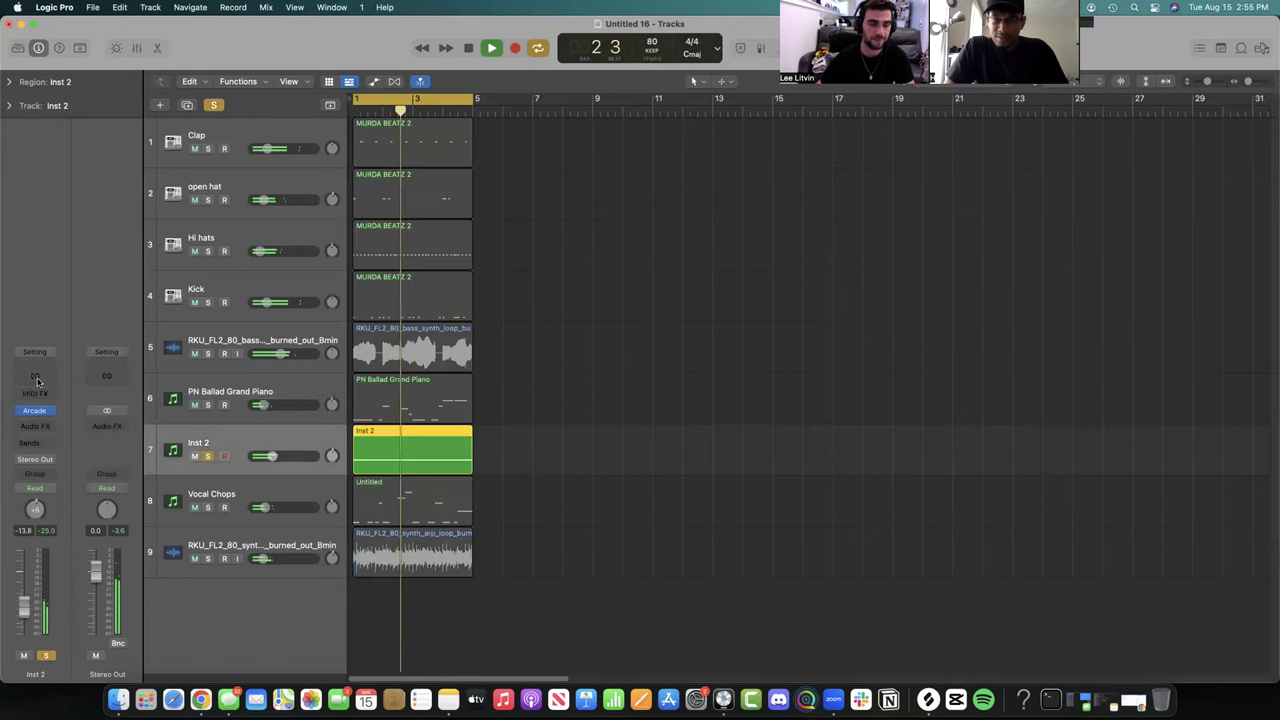
left_click(35, 370)
left_click(443, 238)
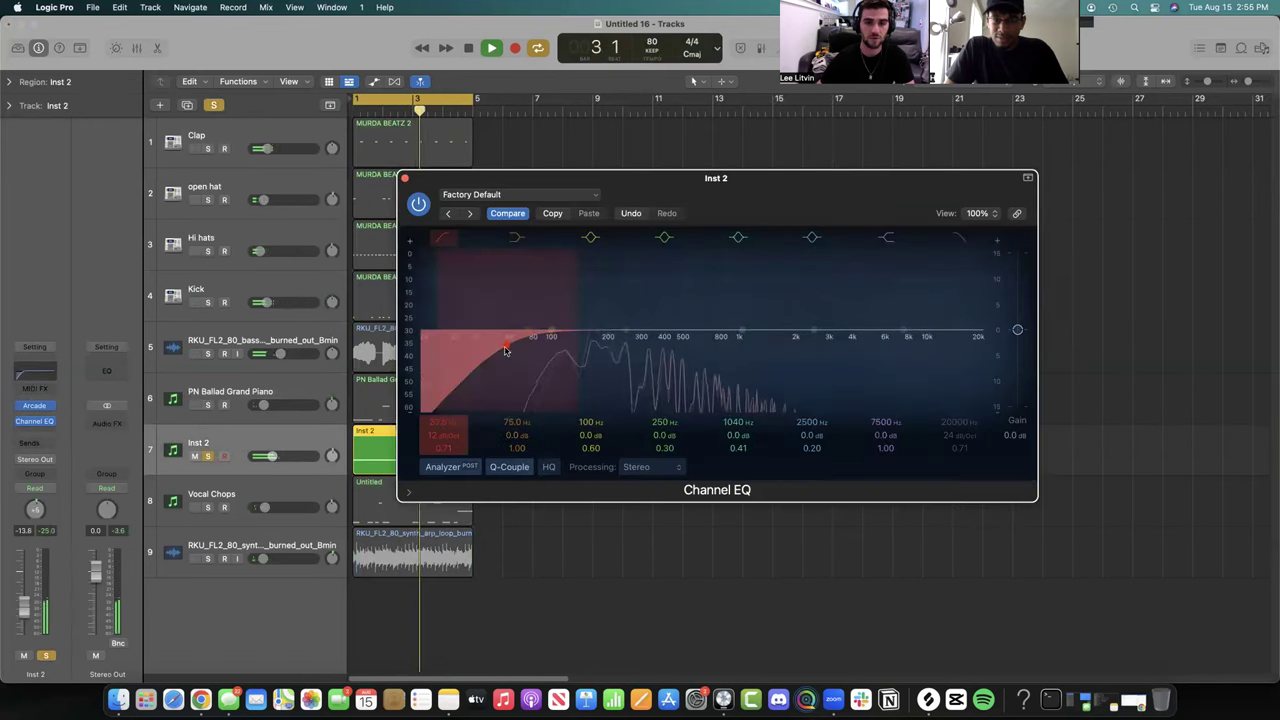
left_click_drag(493, 324, 484, 364)
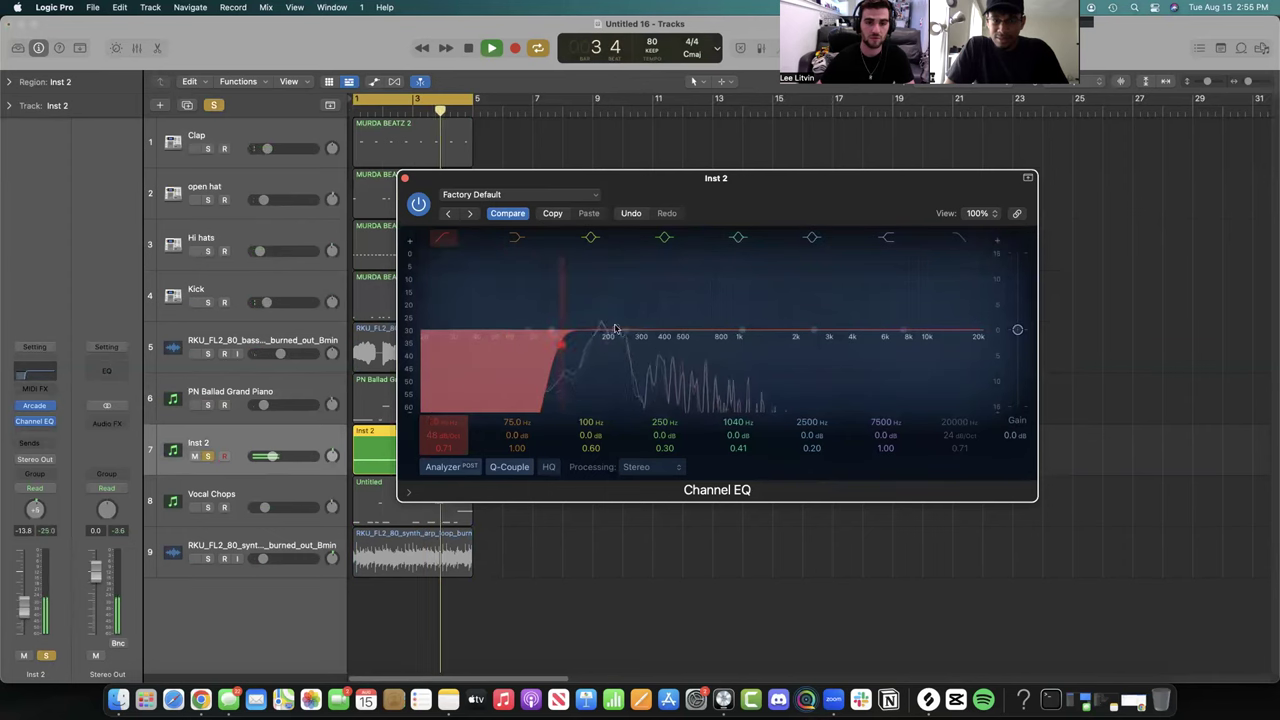
left_click(961, 238)
left_click_drag(974, 284, 814, 282)
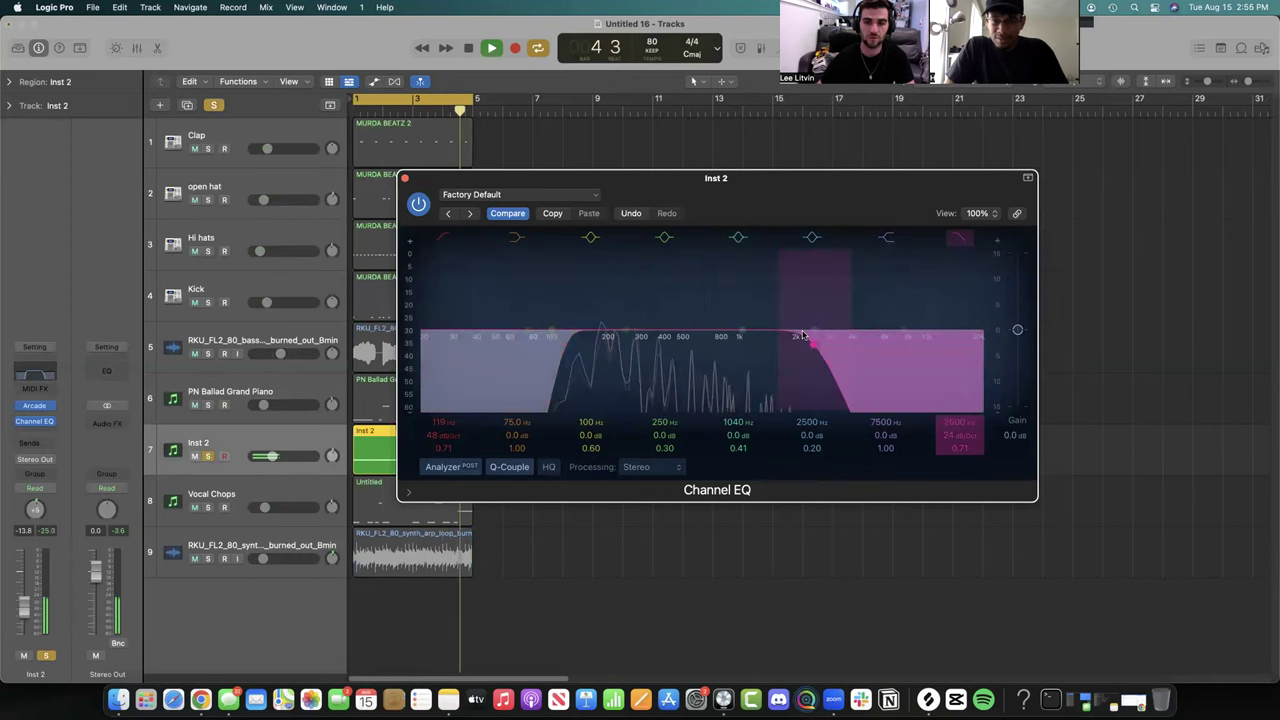
left_click_drag(871, 341, 885, 369)
- Set Inst 2 to -12.4 dB, compare its sound with the high cut opened, settle the cut at 1930 Hz, and unsolo it
key("space")
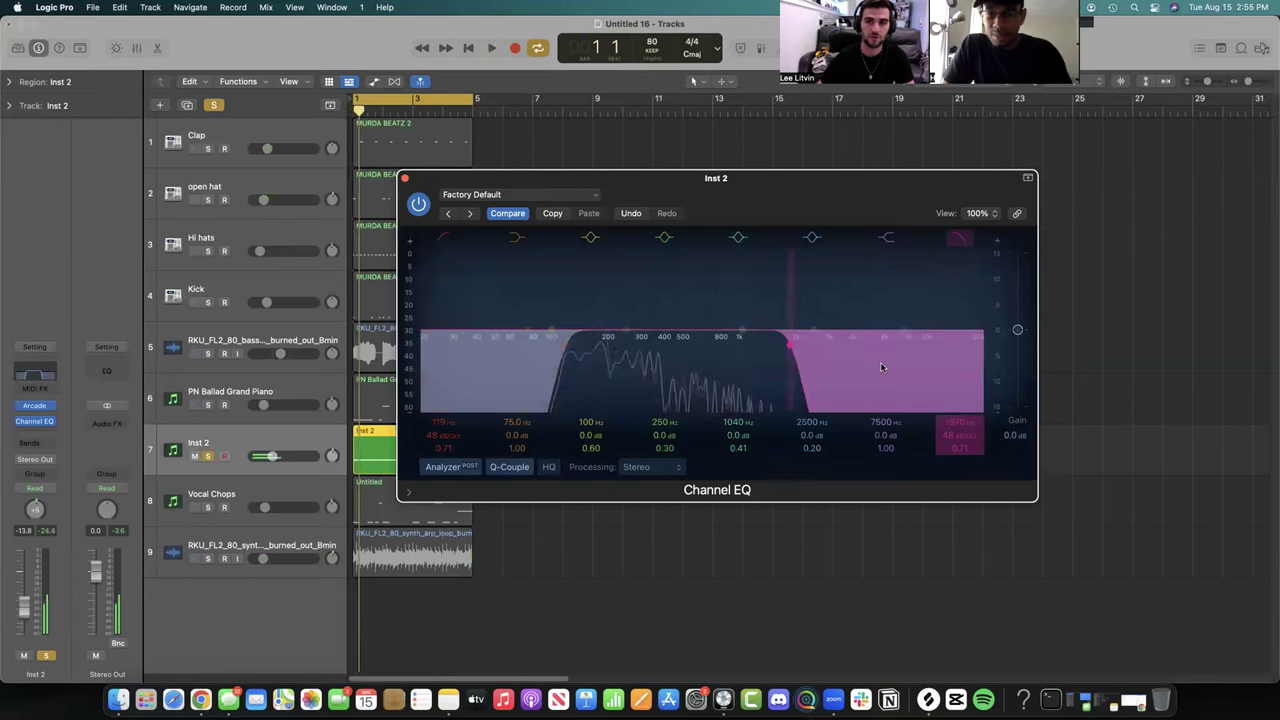
key("space")
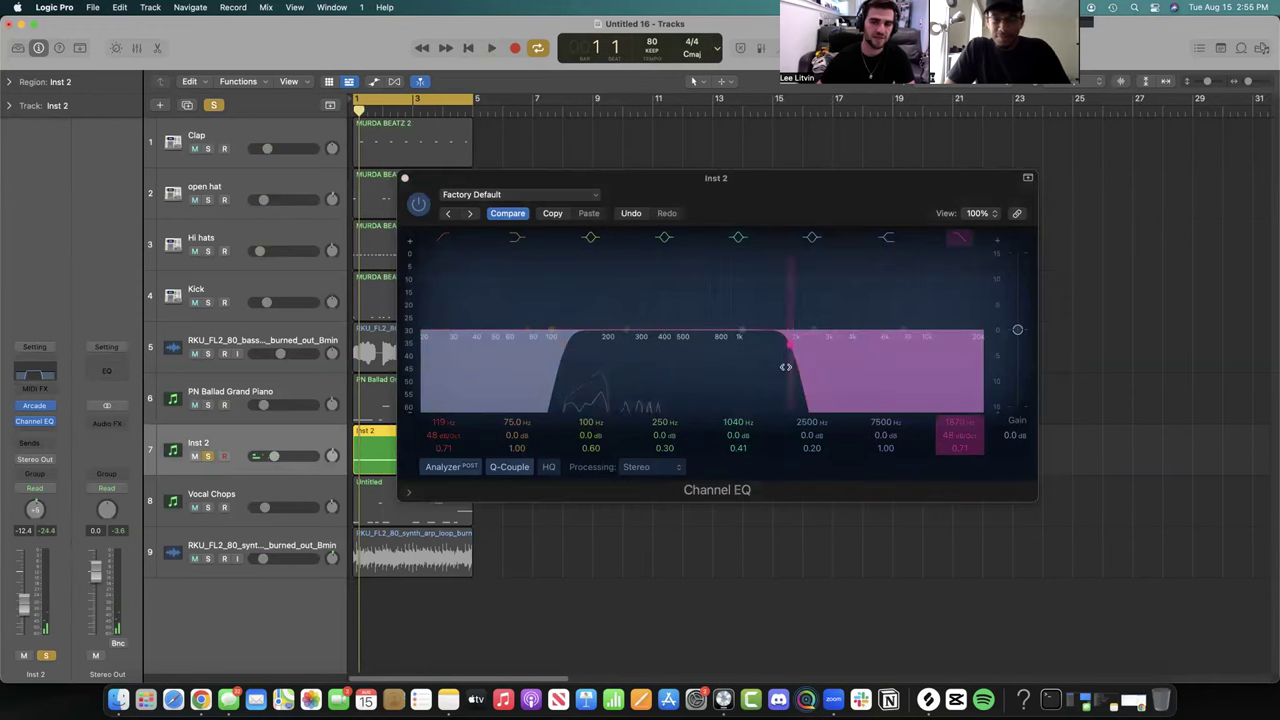
left_click_drag(901, 369, 980, 340)
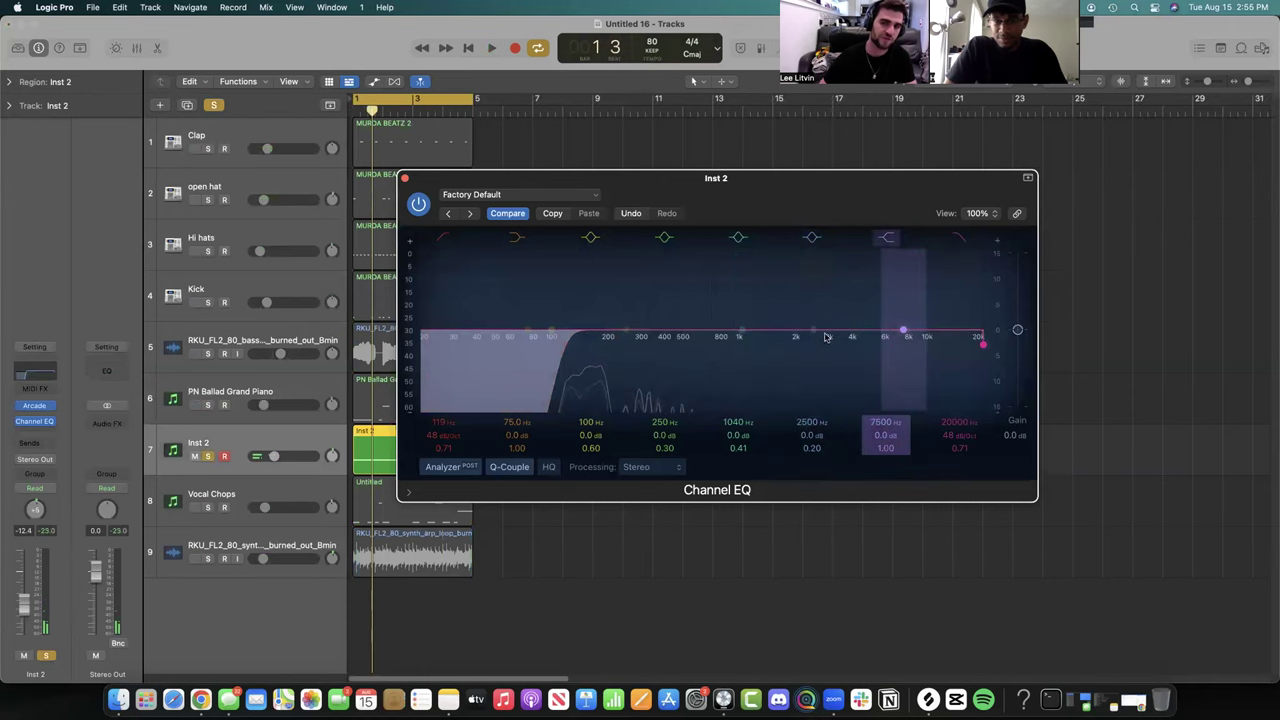
key("space")
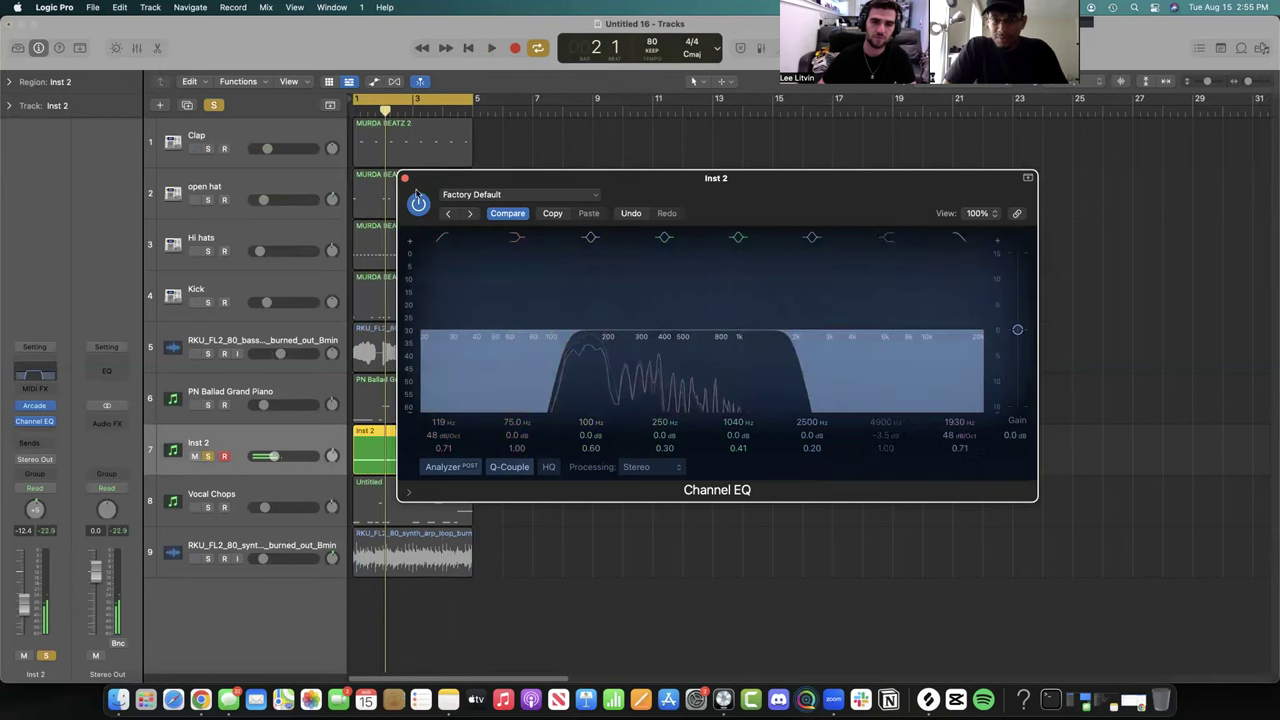
left_click(208, 456)
left_click(405, 178)
- Replay the beat, lower Inst 2 to -14.4 dB and compare the mix with the track muted and unmuted
key("space")
key("space")
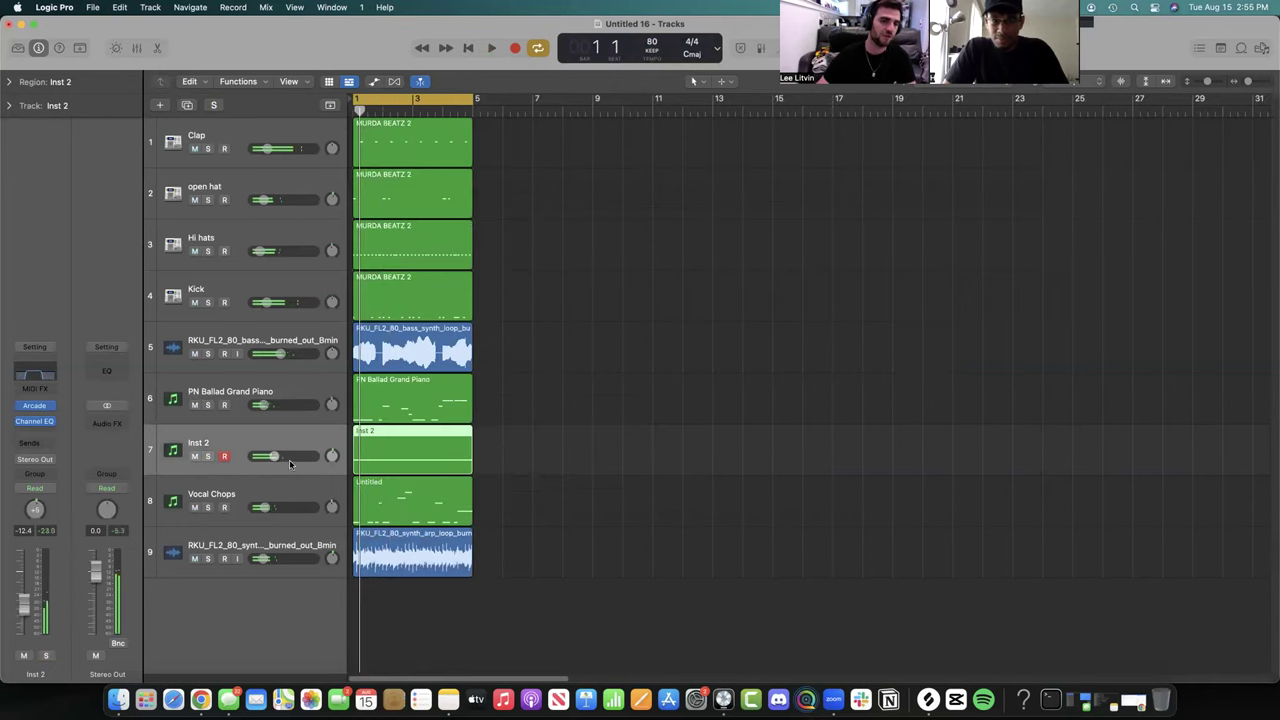
key("space")
mouse_move(274, 456)
left_mouse_down()
mouse_move(291, 456)
mouse_move(270, 456)
left_mouse_up()
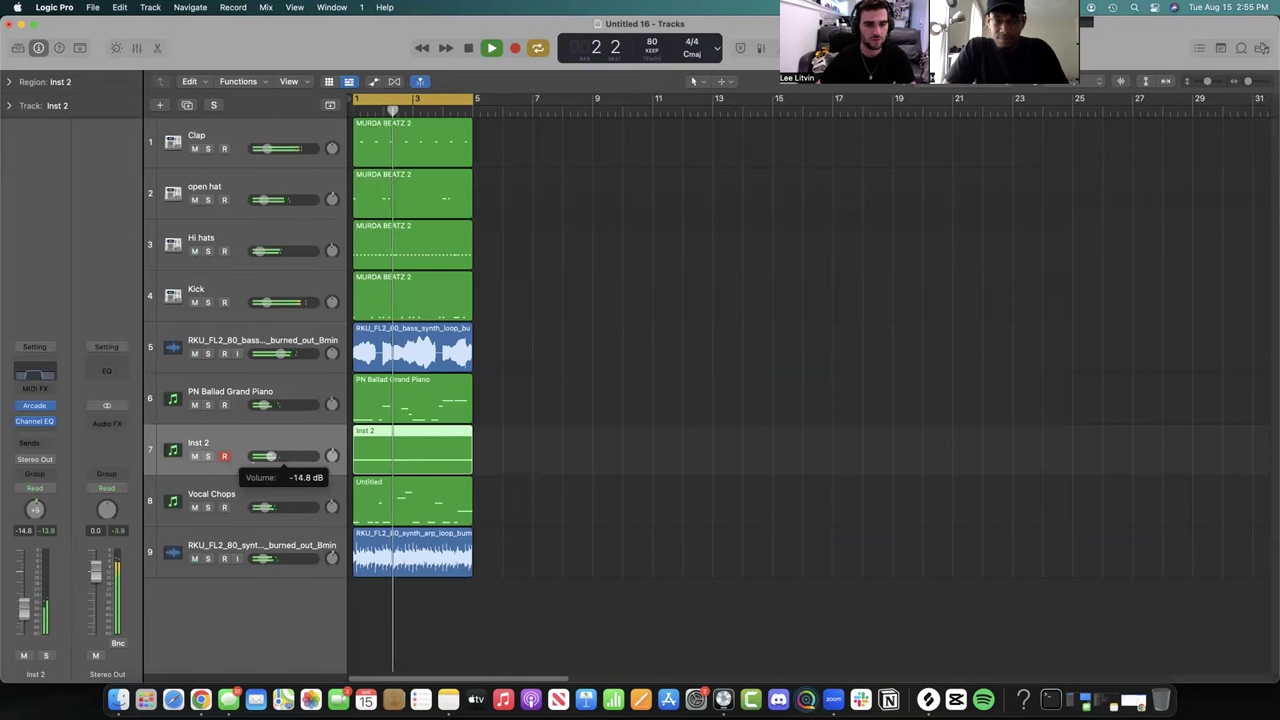
left_click(194, 456)
left_click(194, 456)
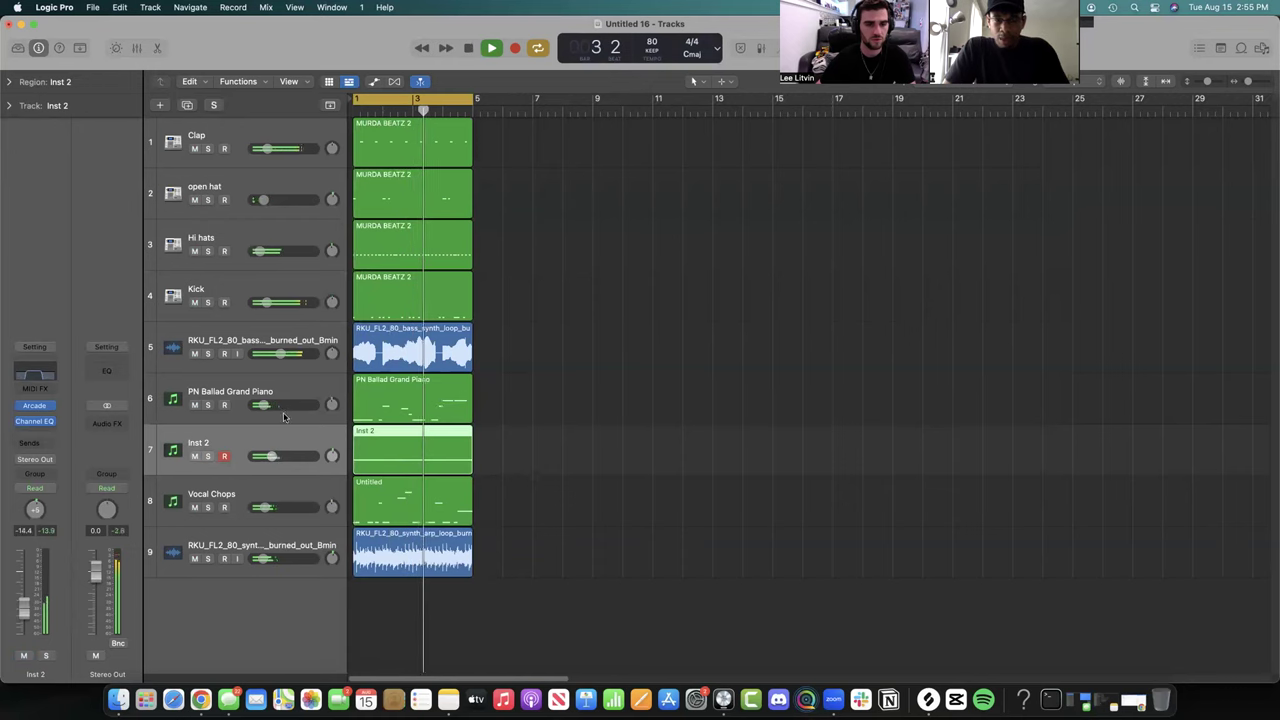
left_click(194, 456)
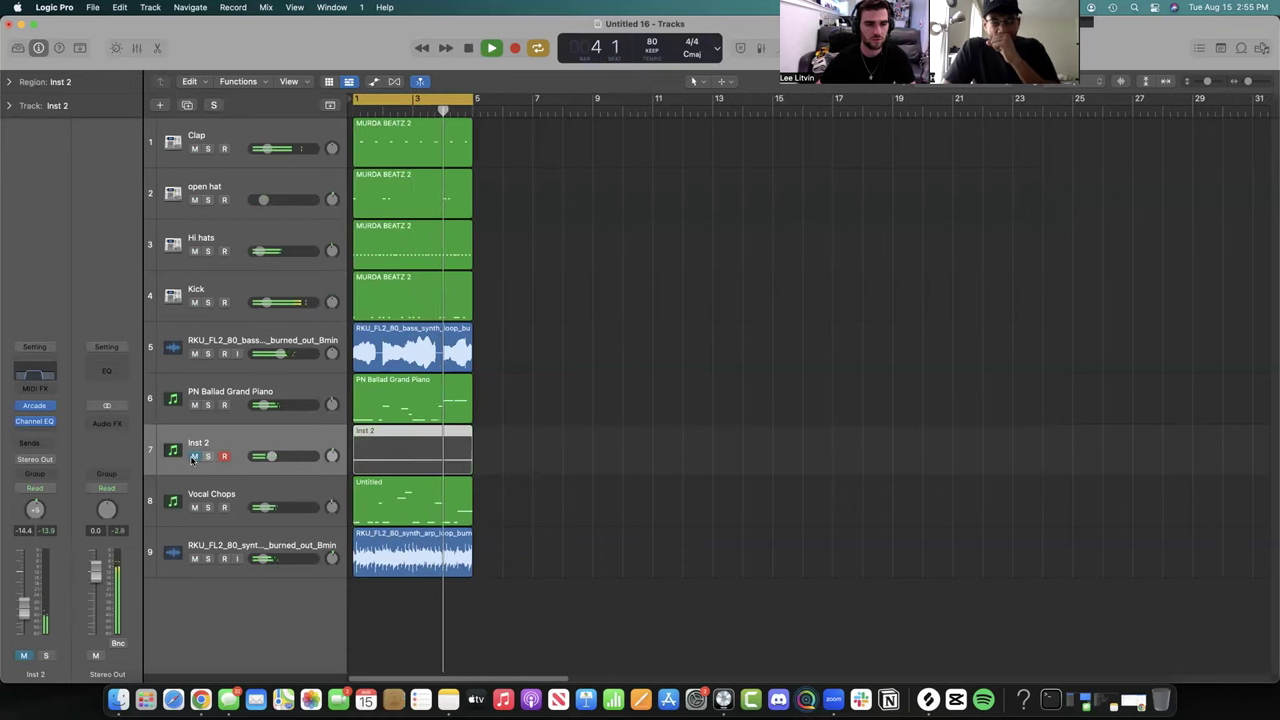
left_click(194, 456)
- Solo Inst 2, raise its volume to -11.4 dB during playback, and unsolo it
key("space")
key("s")
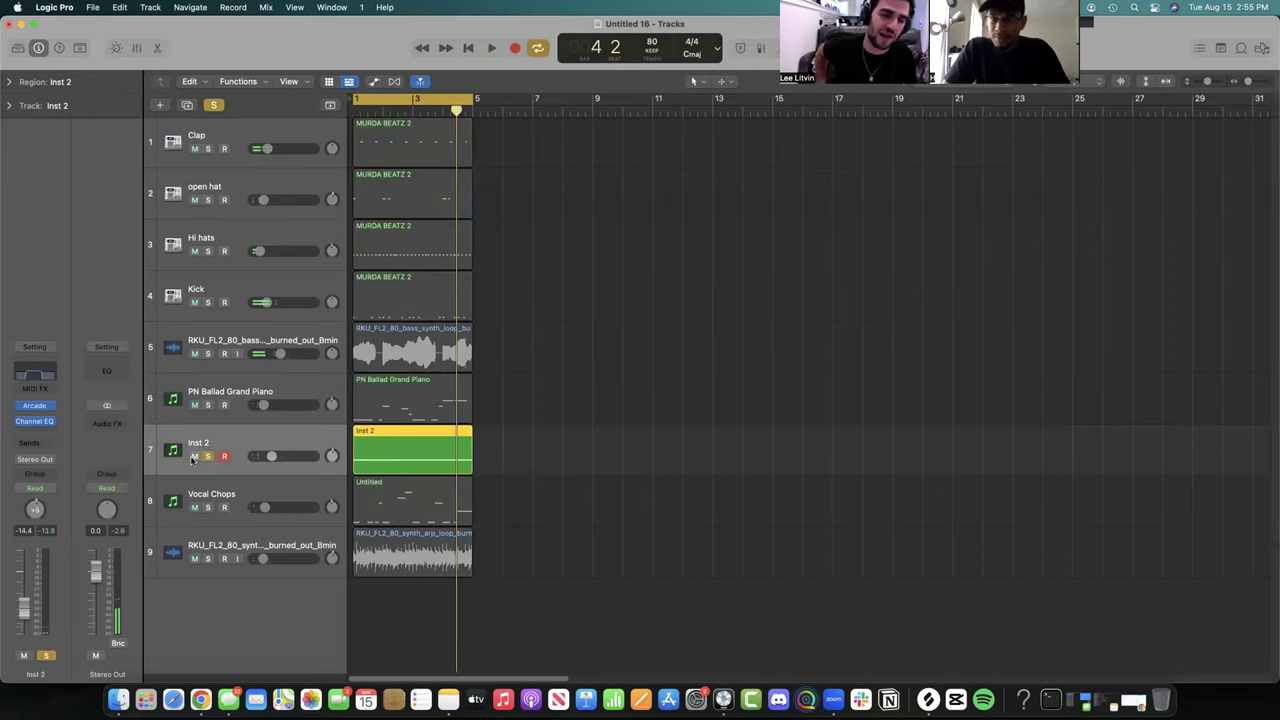
key("space")
left_click_drag(271, 457, 275, 457)
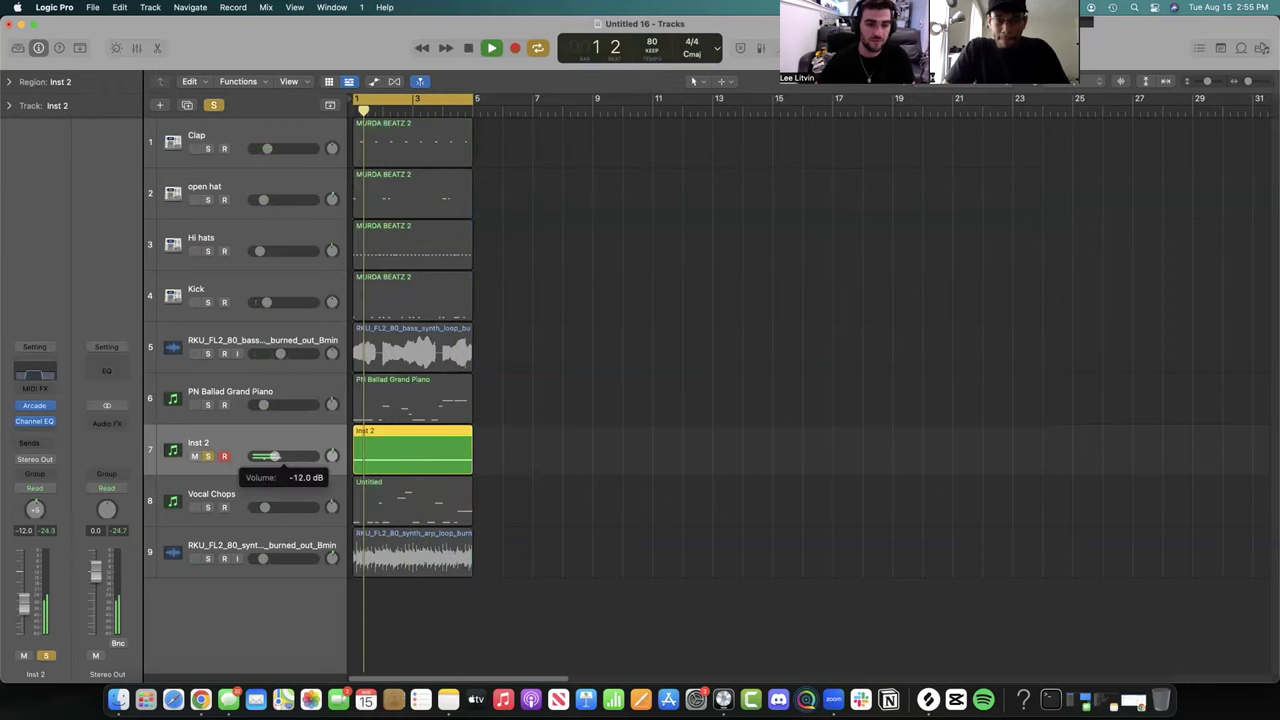
key("space")
left_click(209, 457)
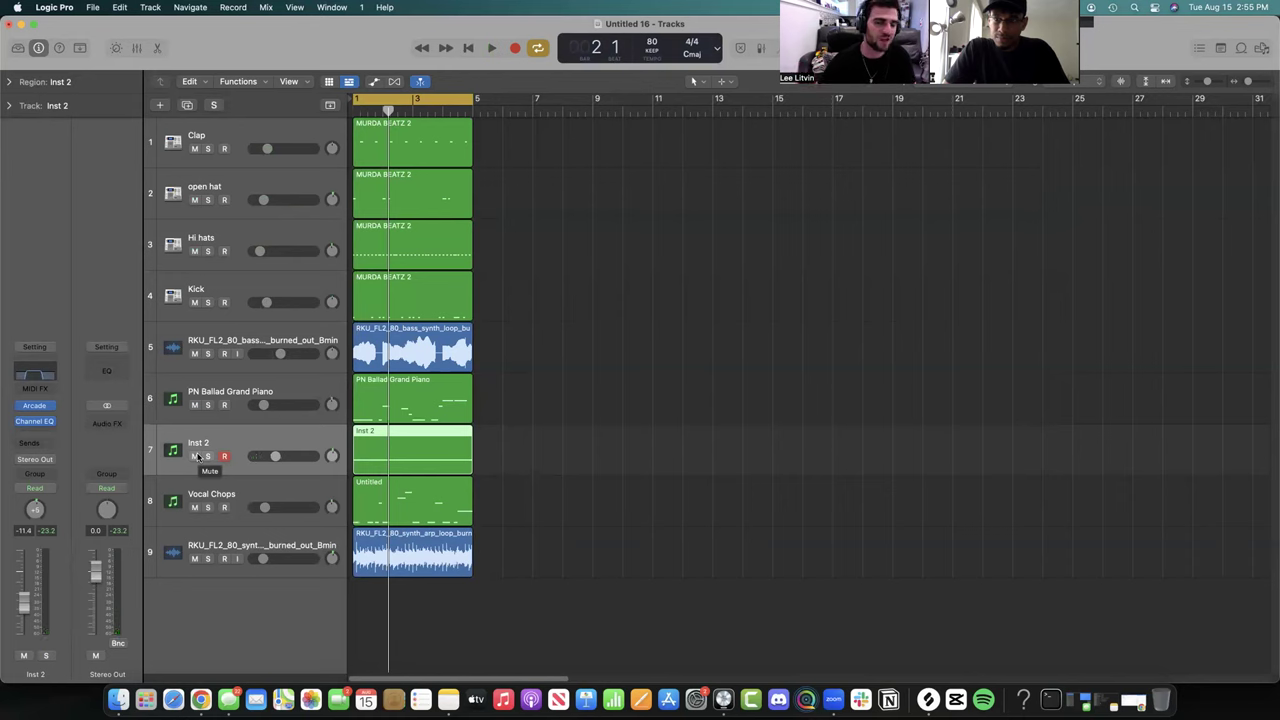
- Replay the beat from the start, set the bass loop to about -9.0 dB, and compare the mix with Inst 2 muted and unmuted
key("Return")
key("space")
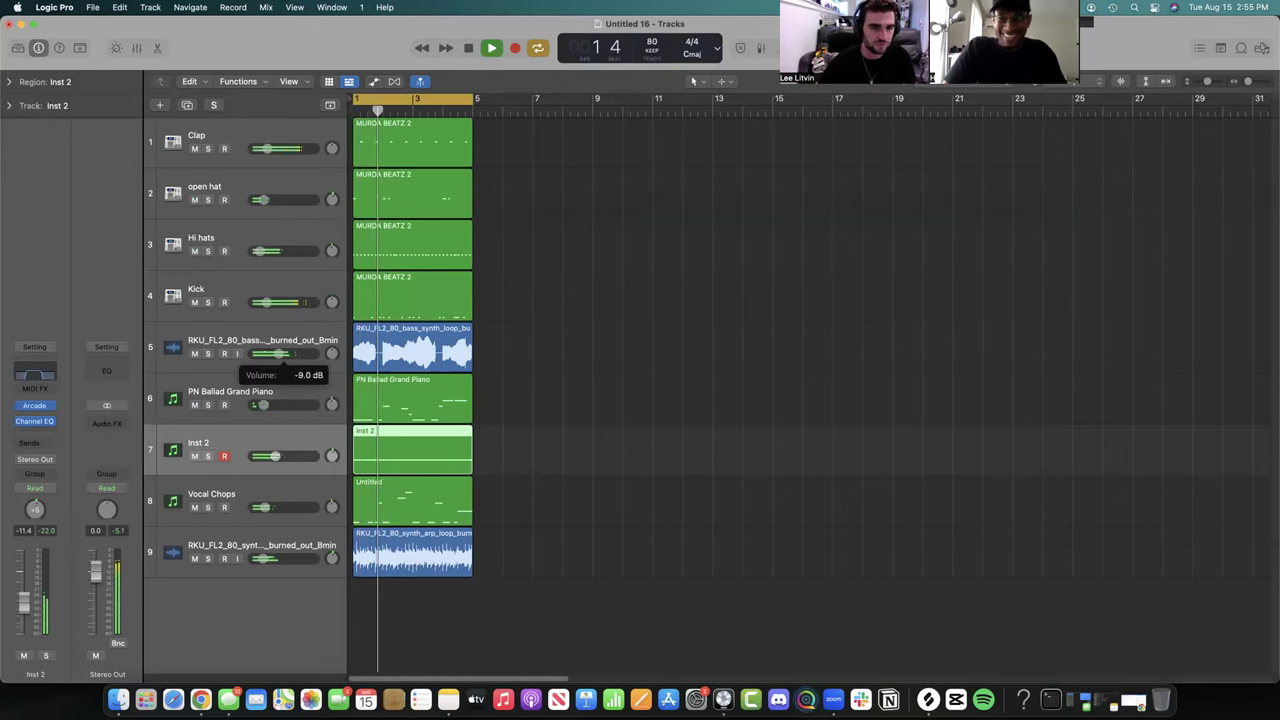
left_click(194, 457)
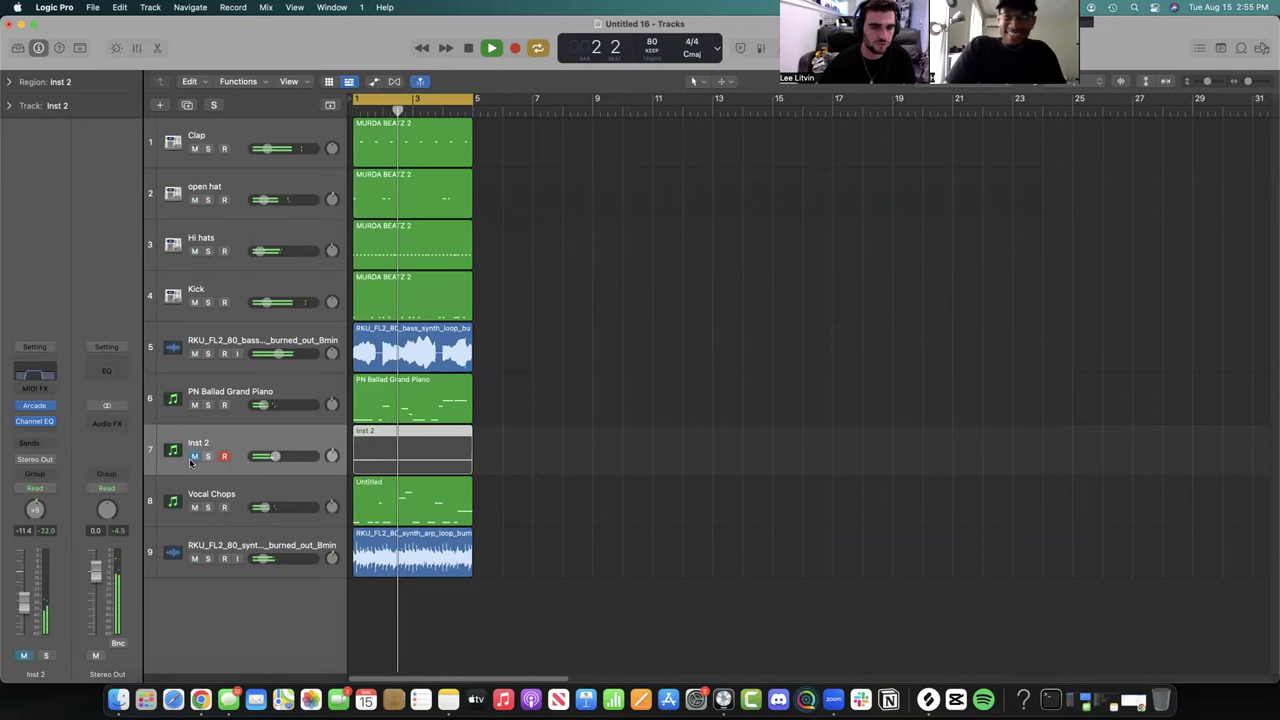
left_click(194, 457)
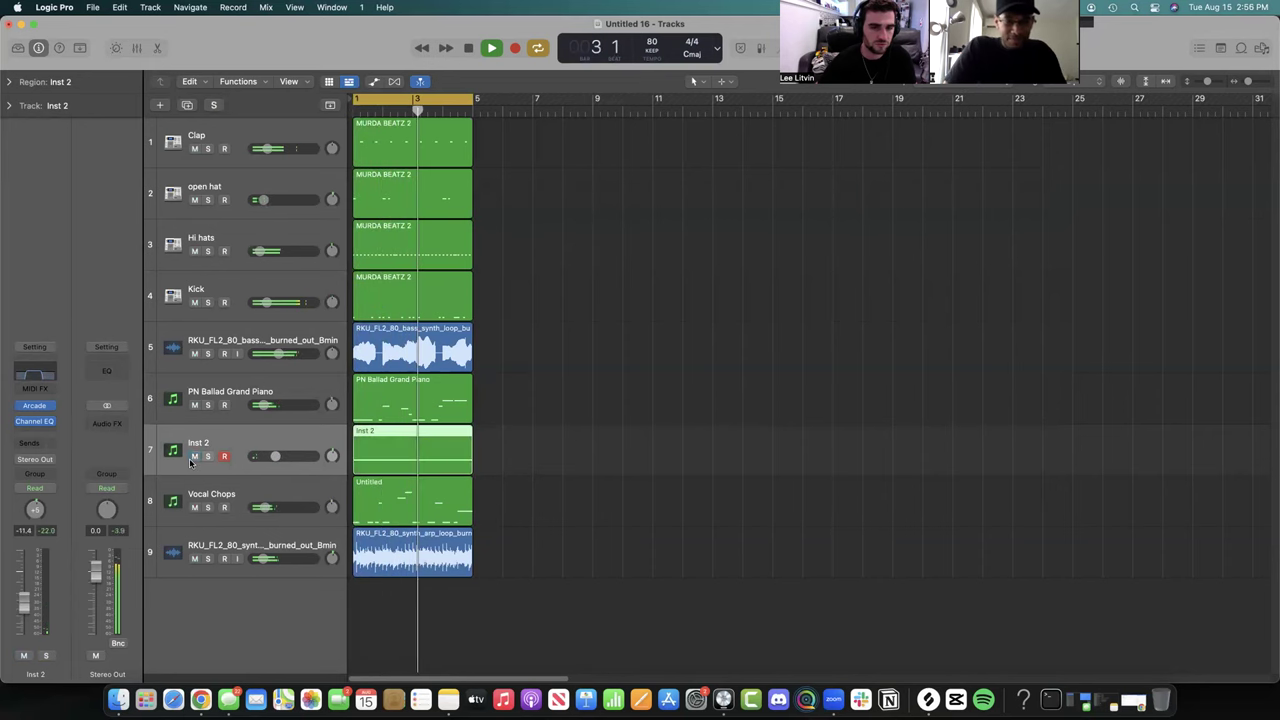
- Set the PN Ballad Grand Piano to -23.0 dB, raise Inst 2 slightly, and replay the beat from the start
left_click_drag(263, 405, 265, 405)
left_click_drag(275, 456, 332, 453)
left_click(277, 416)
left_click_drag(332, 405, 260, 405)
key("space")
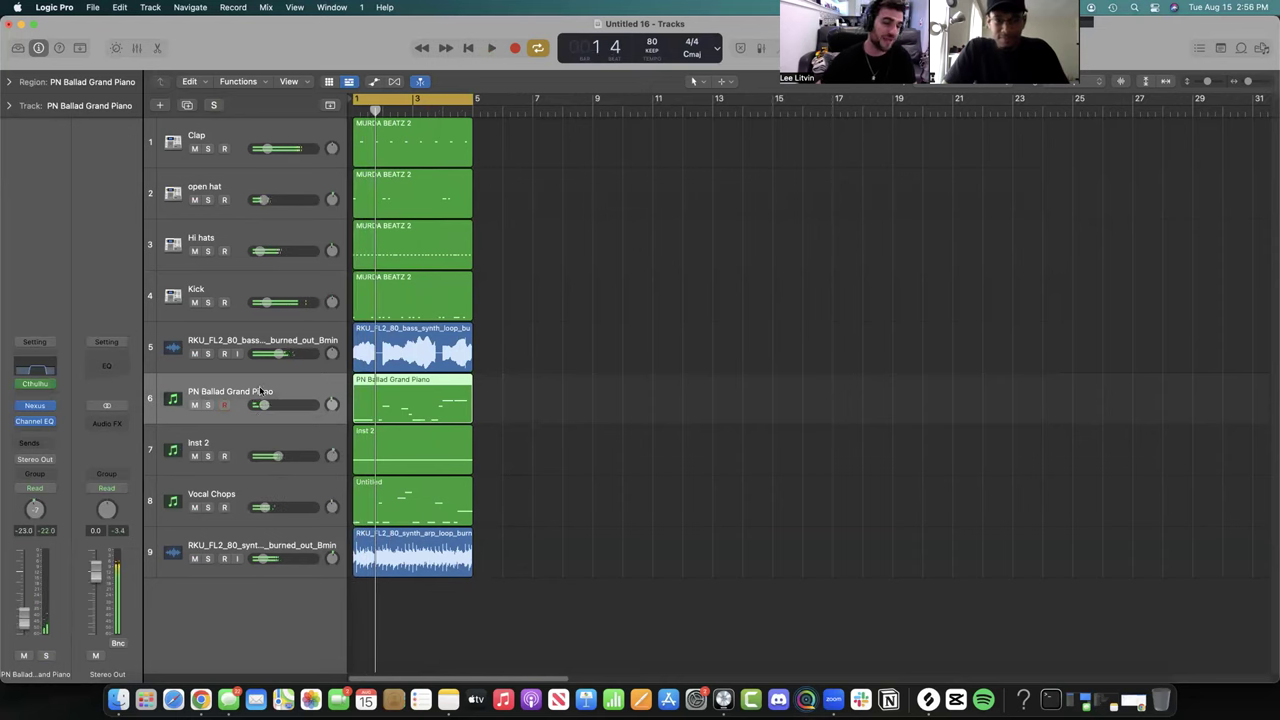
key("space")
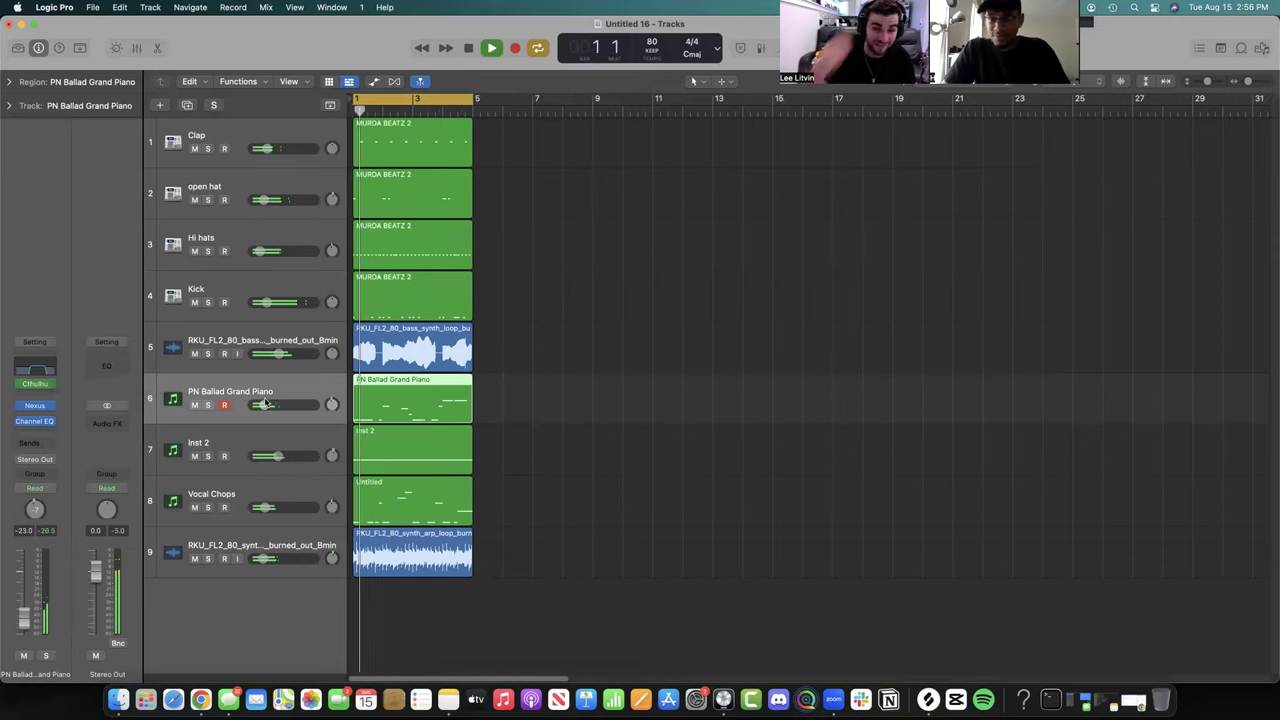
- Set Vocal Chops to -20.5 dB and add a Channel EQ with a 230 Hz, 48 dB/Oct low cut and a 4840 Hz high cut
left_click(254, 497)
left_click_drag(264, 507, 265, 507)
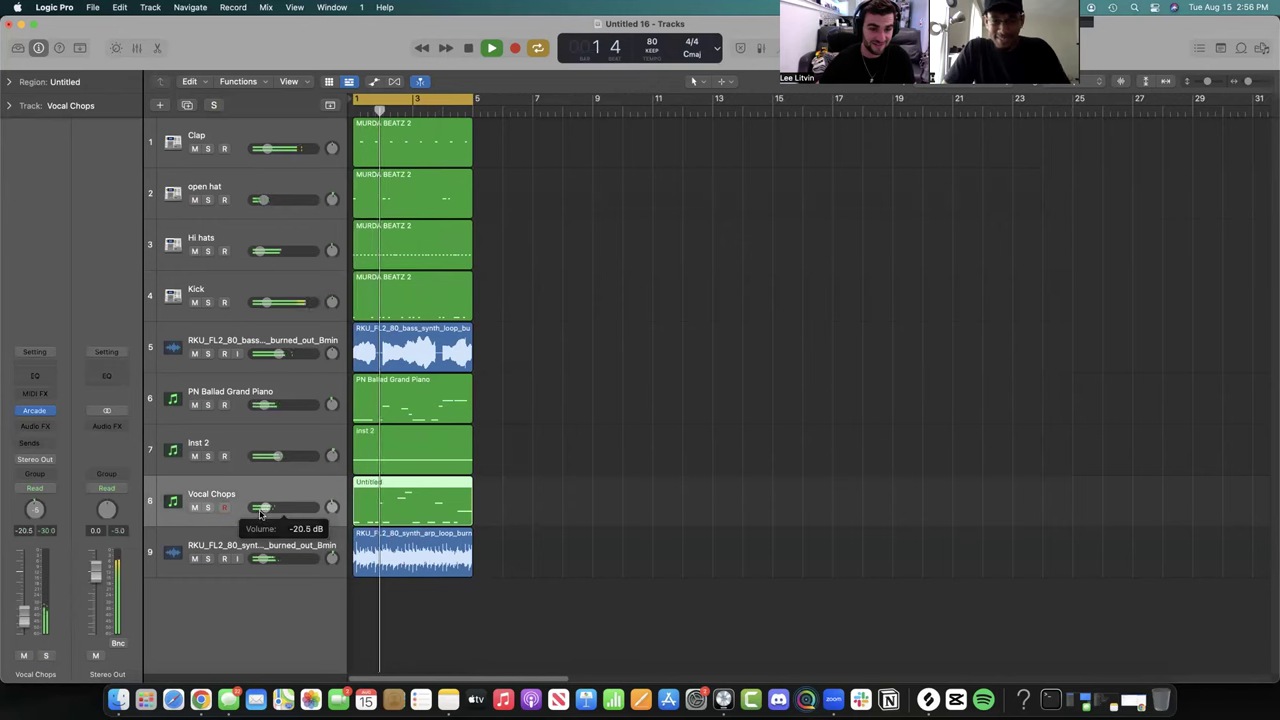
left_click(35, 421)
left_click(448, 241)
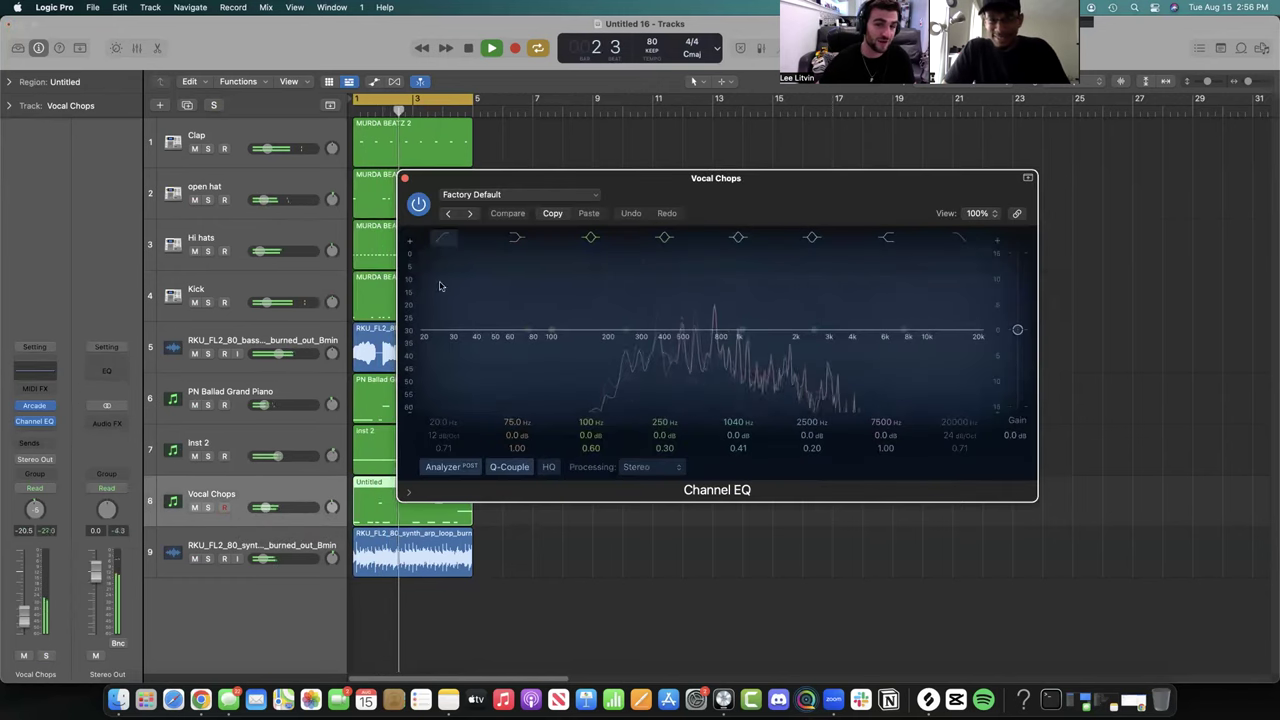
left_click_drag(438, 300, 568, 344)
left_click_drag(498, 320, 546, 400)
left_click(958, 240)
left_click_drag(955, 281, 855, 281)
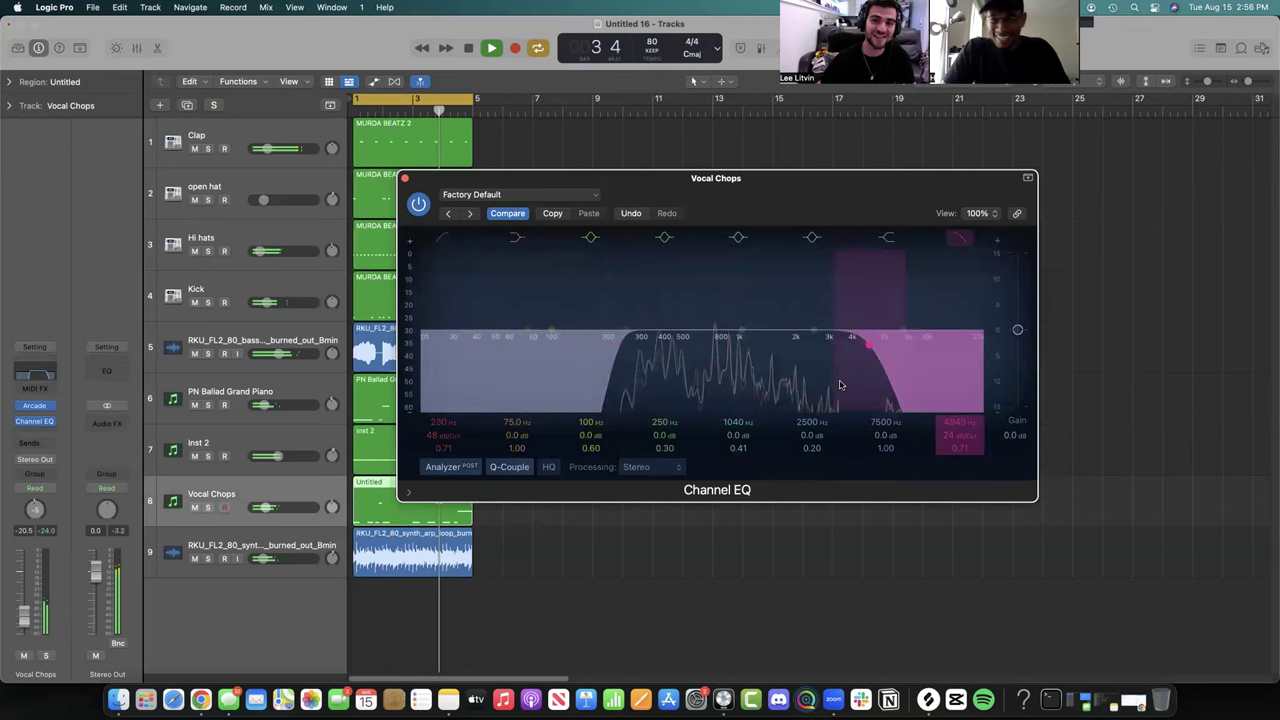
- Solo Vocal Chops, fine-tune its EQ while listening, unsolo it, close the EQ, and raise the track's volume slightly
key("ctrl+s")
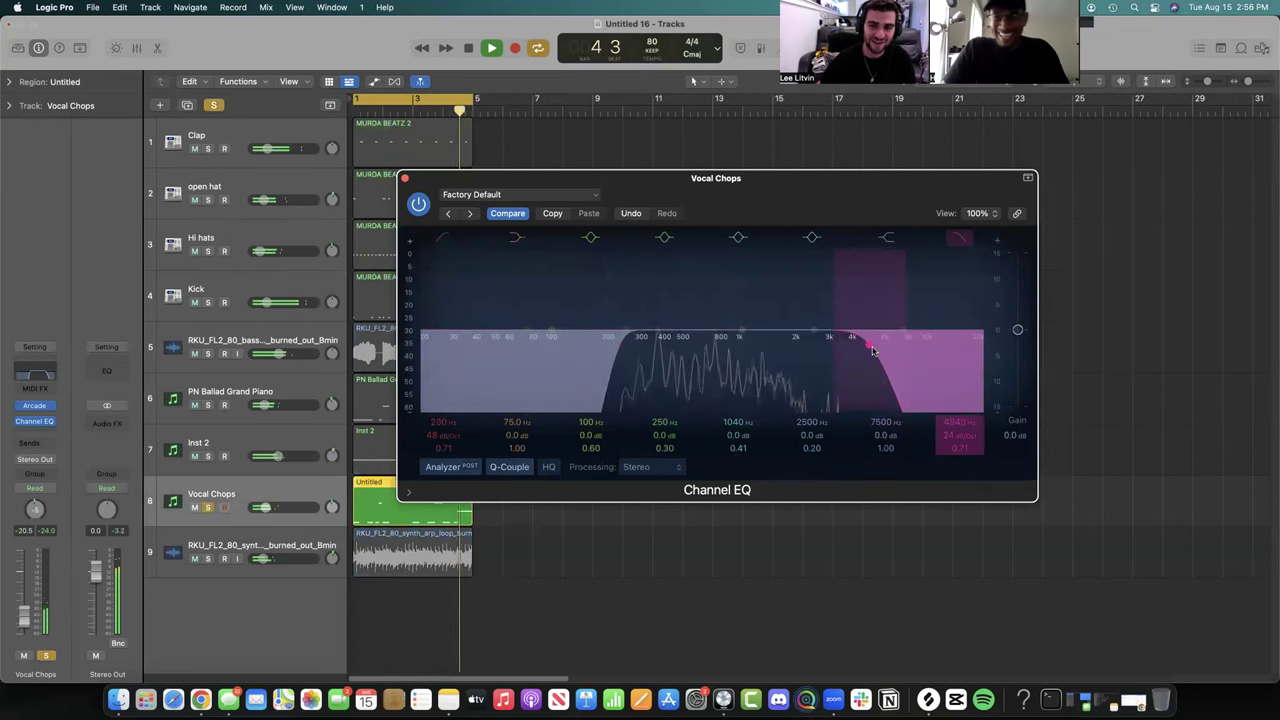
left_click_drag(929, 346, 980, 368)
mouse_move(660, 378)
left_mouse_down()
mouse_move(706, 374)
mouse_move(672, 376)
left_mouse_up()
left_click_drag(770, 337, 663, 291)
left_click(640, 294)
left_click_drag(814, 330, 832, 353)
key("s")
left_click(405, 178)
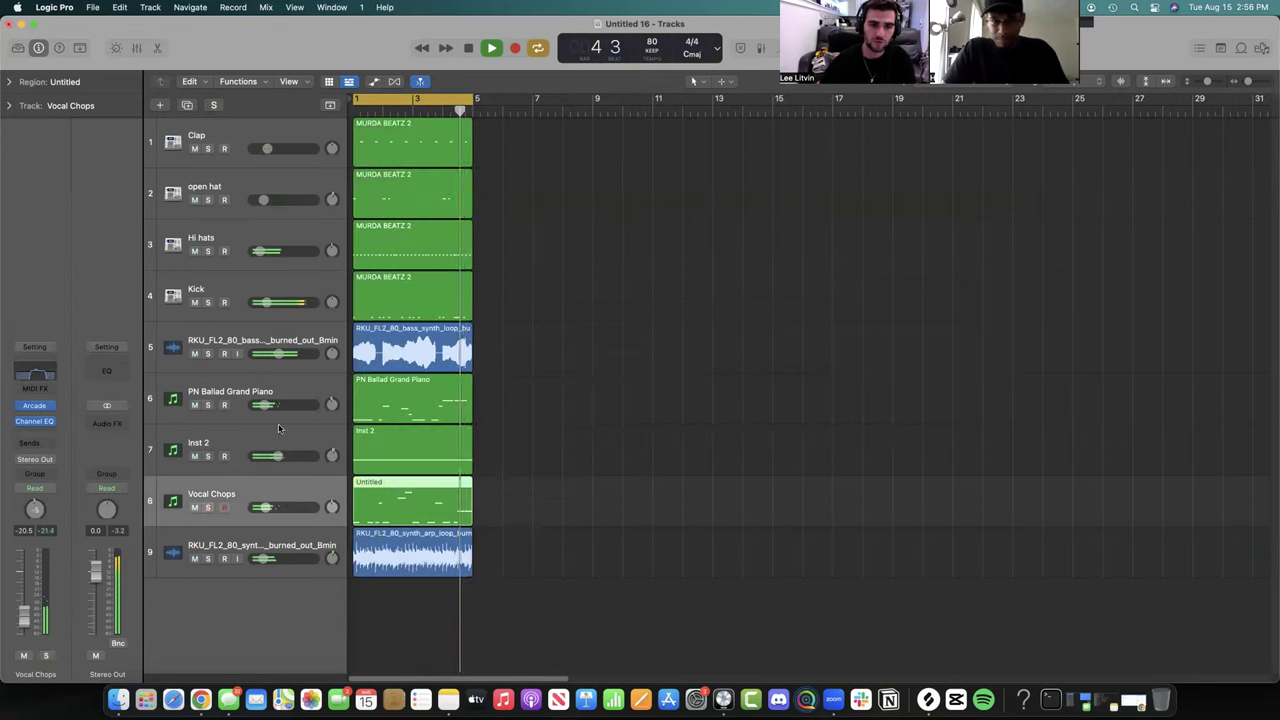
left_click_drag(265, 507, 267, 507)
- Solo the synth arp loop and add a Channel EQ with a 232 Hz low cut and a 1560 Hz high cut, both 48 dB/Oct
left_click(240, 547)
key("s")
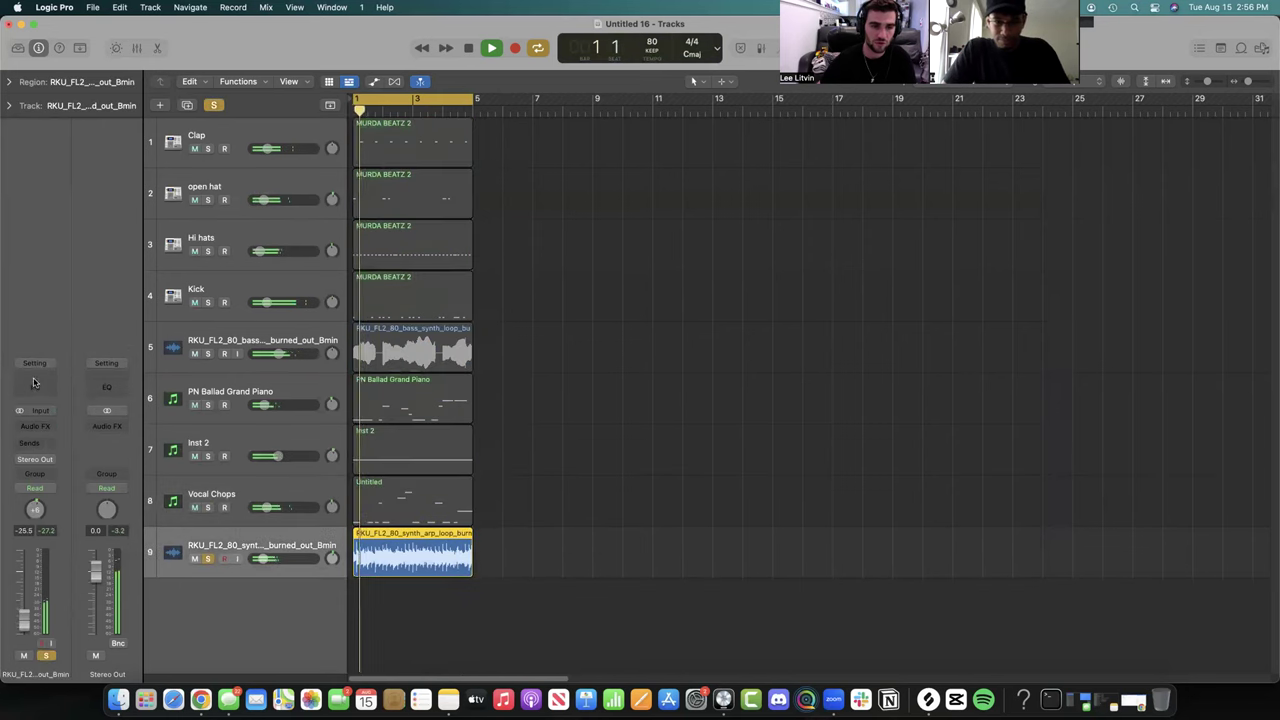
left_click(35, 387)
left_click(442, 239)
left_click_drag(446, 290, 603, 295)
left_click_drag(504, 362, 550, 358)
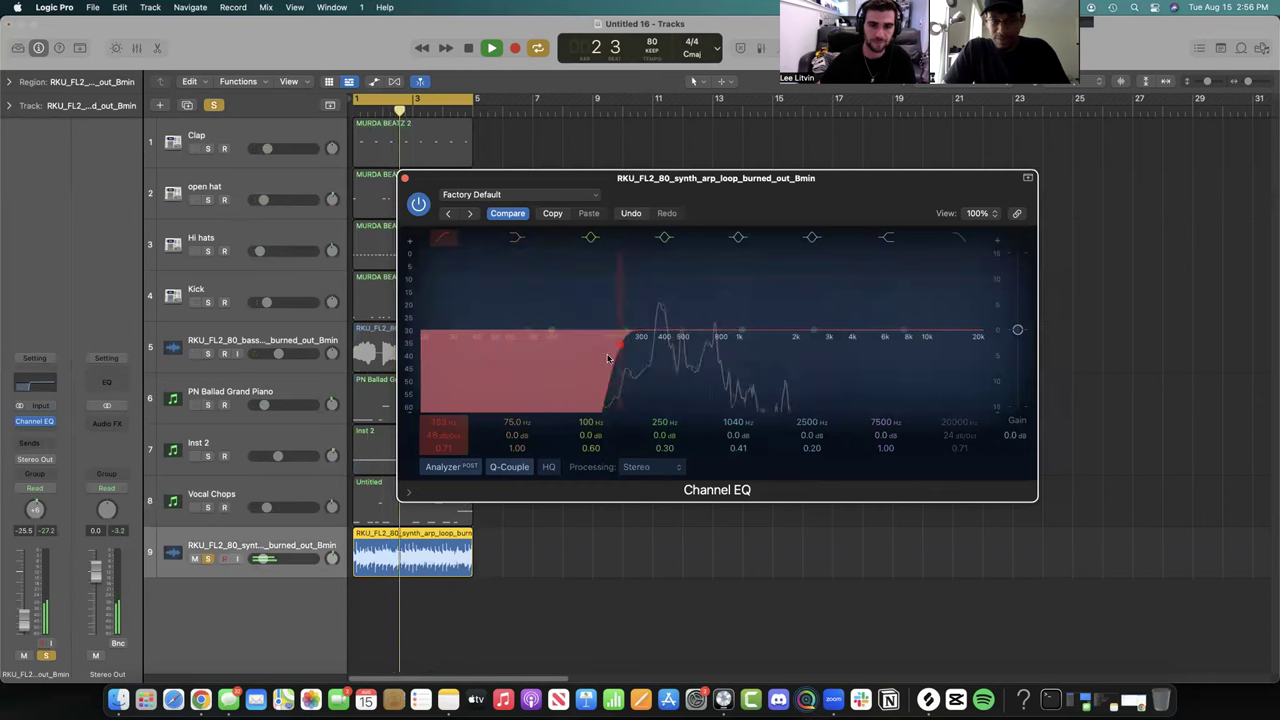
left_click(958, 237)
left_click_drag(978, 332, 855, 382)
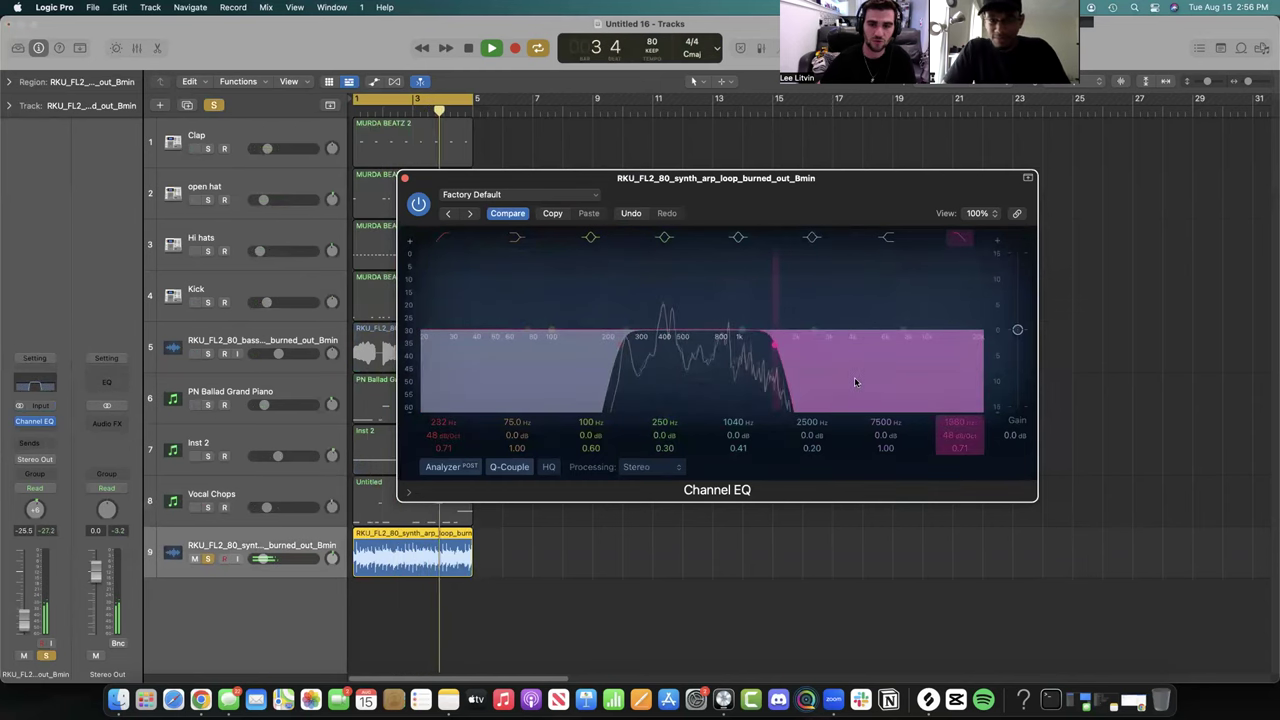
- Unsolo the synth arp loop, raise it to -17.2 dB, and set Inst 2 to -5.7 dB with its pan at +6
key("s")
left_click_drag(275, 560, 268, 559)
left_click_drag(279, 456, 284, 456)
left_click(328, 457)
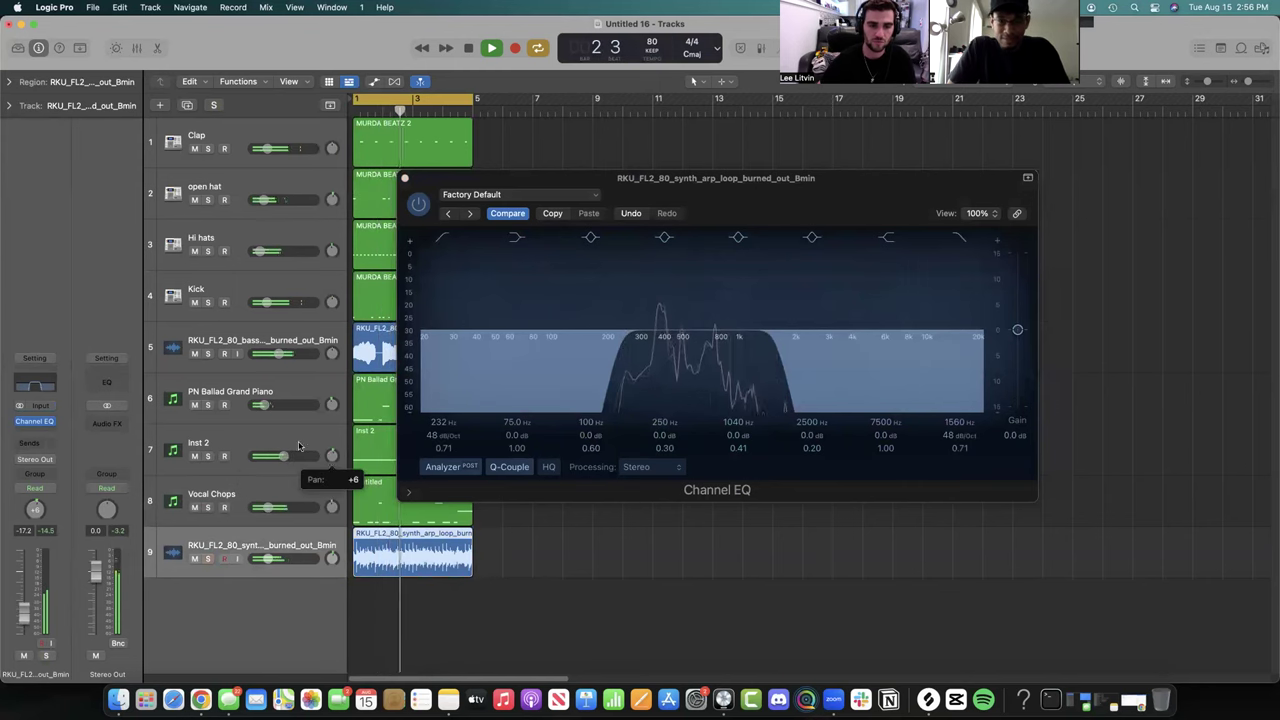
- Compare Inst 2 soloed with the full mix and close the synth arp loop's EQ
left_click(297, 445)
key("s")
key("s")
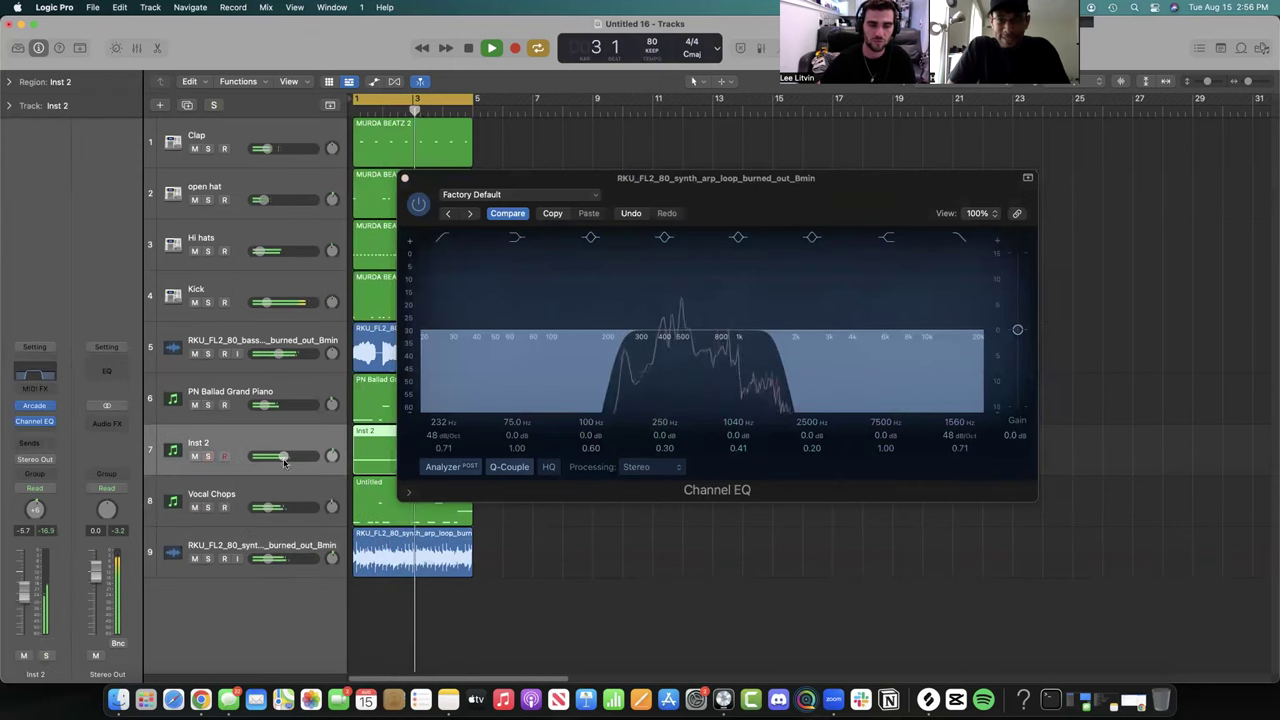
left_click(405, 177)
- Solo Inst 2, open its Arcade instrument, and check the pitch and session key options
key("s")
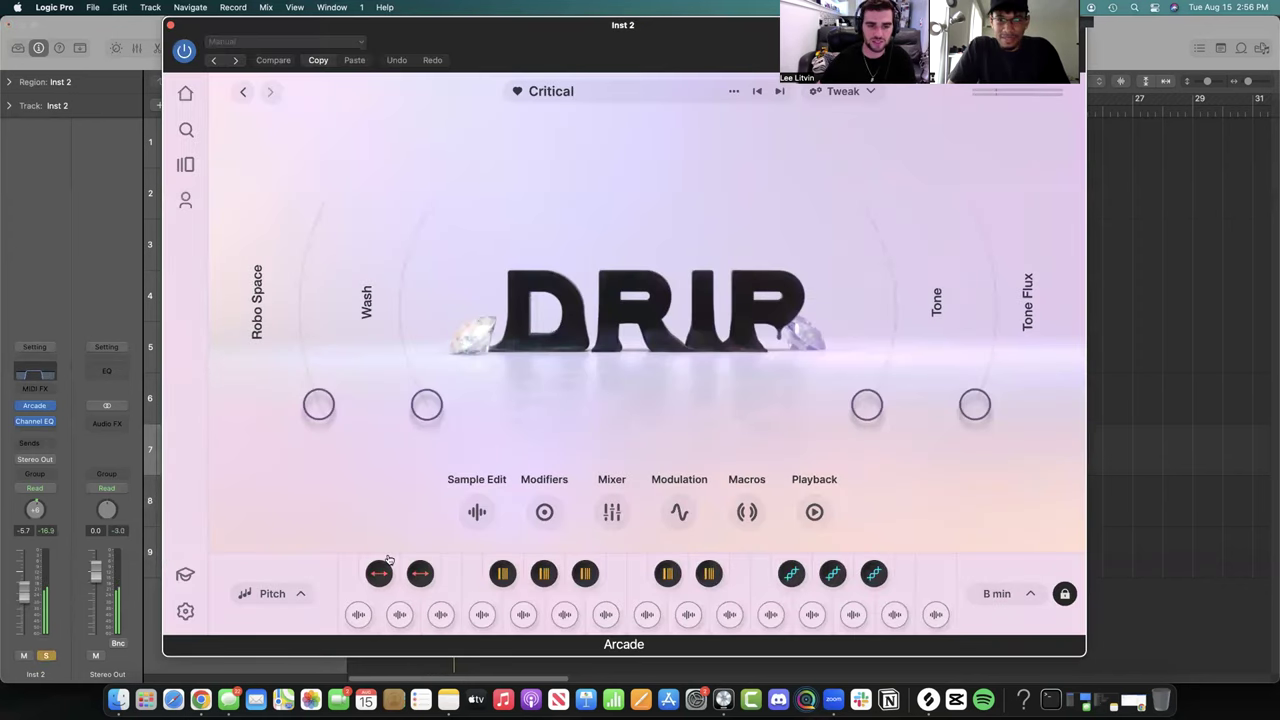
left_click(301, 596)
left_click(301, 597)
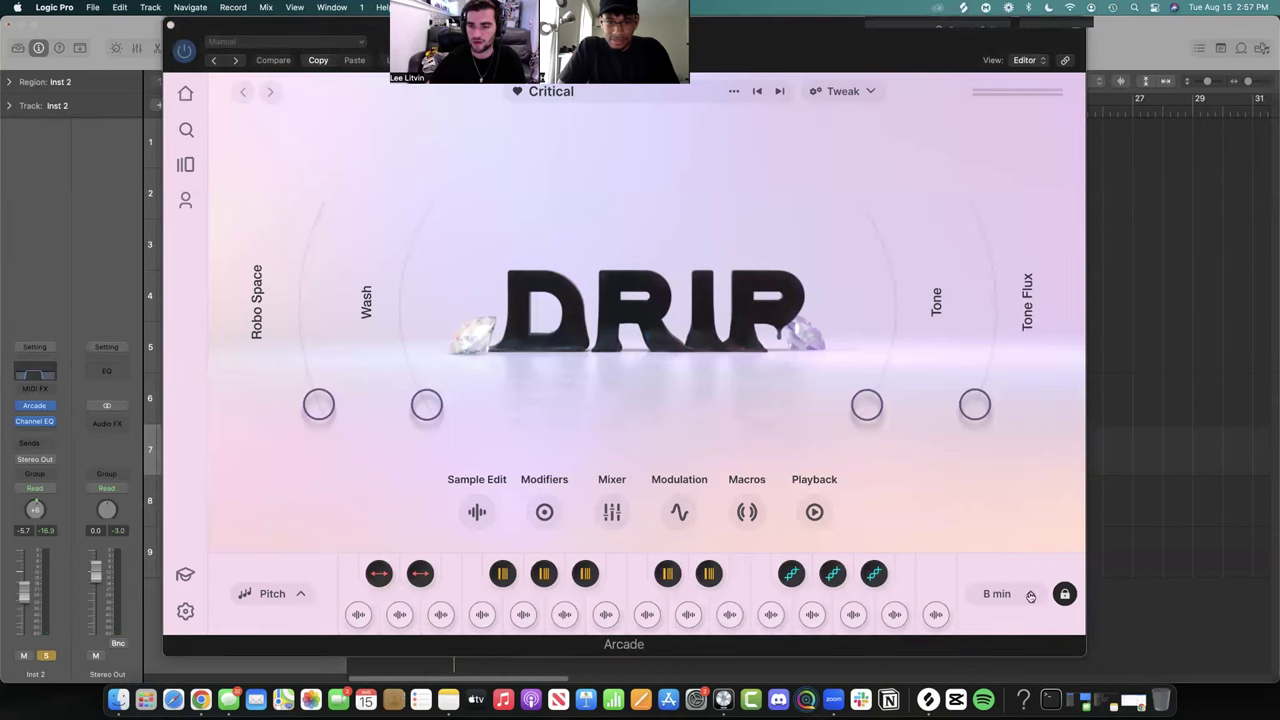
left_click(1030, 595)
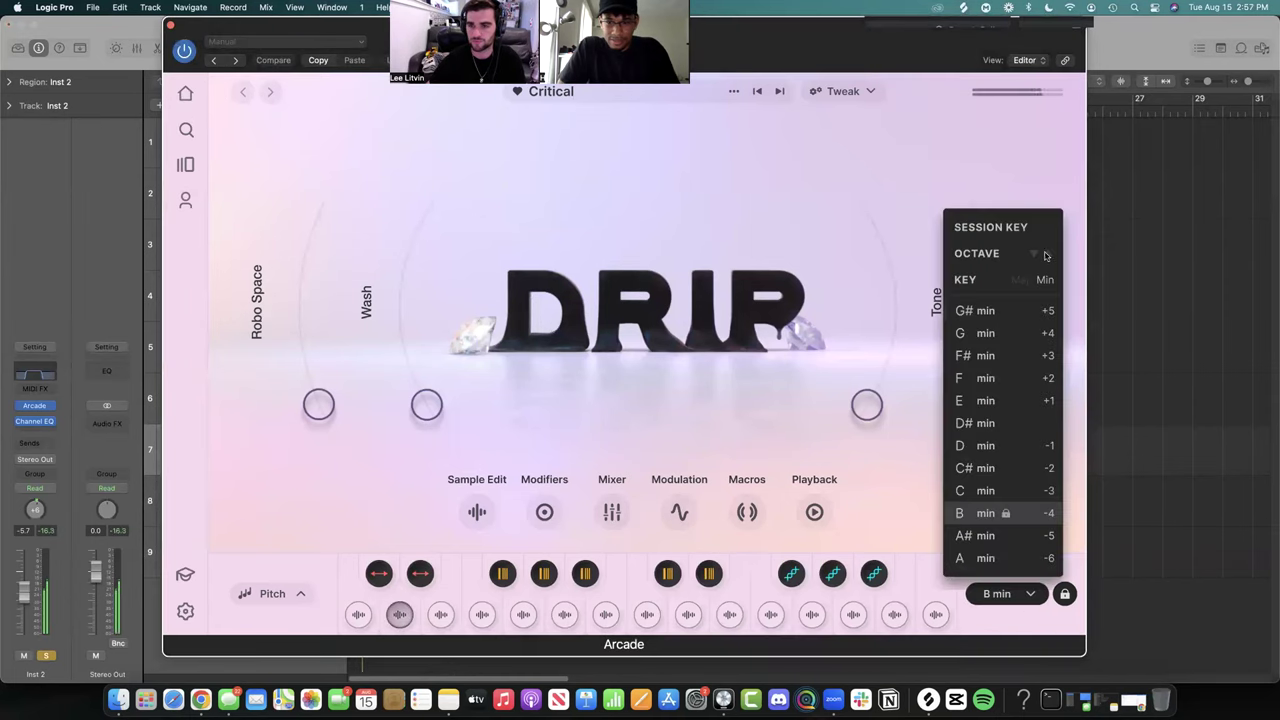
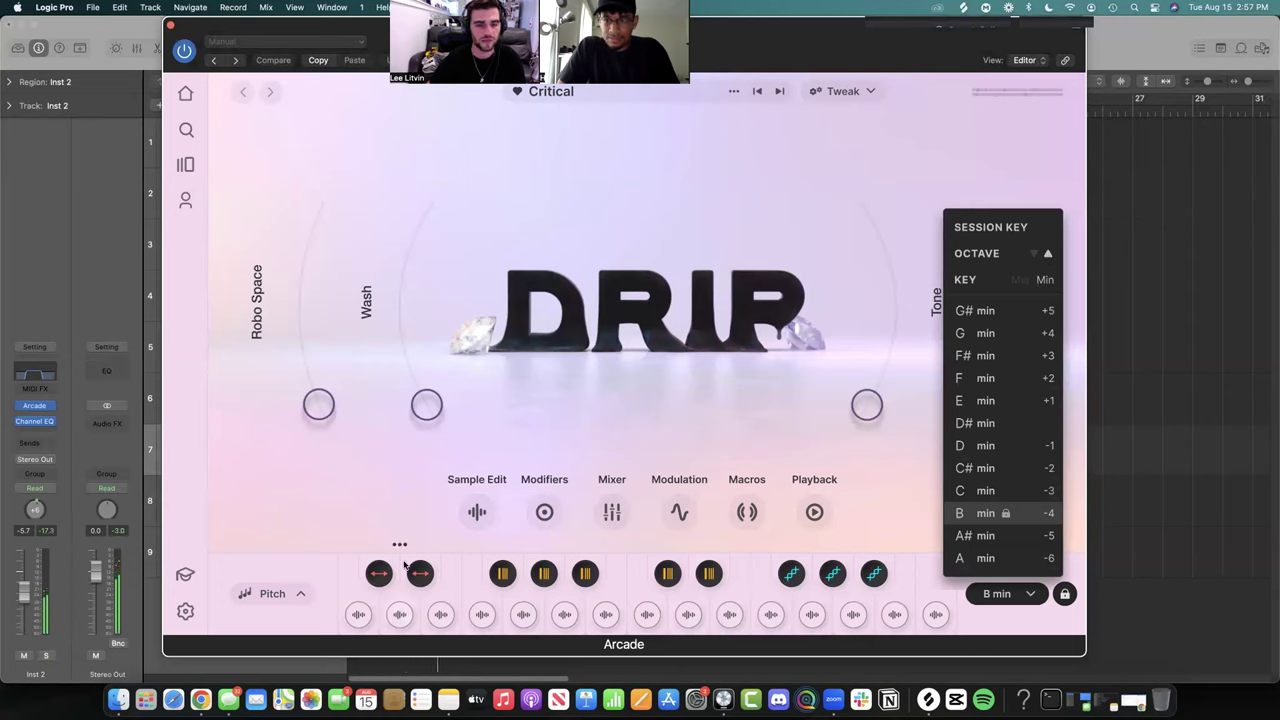
- Edit Arcade's Haunting Pad Classic Melody 01 sample, solo Inst 2, and switch the sample's filter to low-pass
left_click(403, 619)
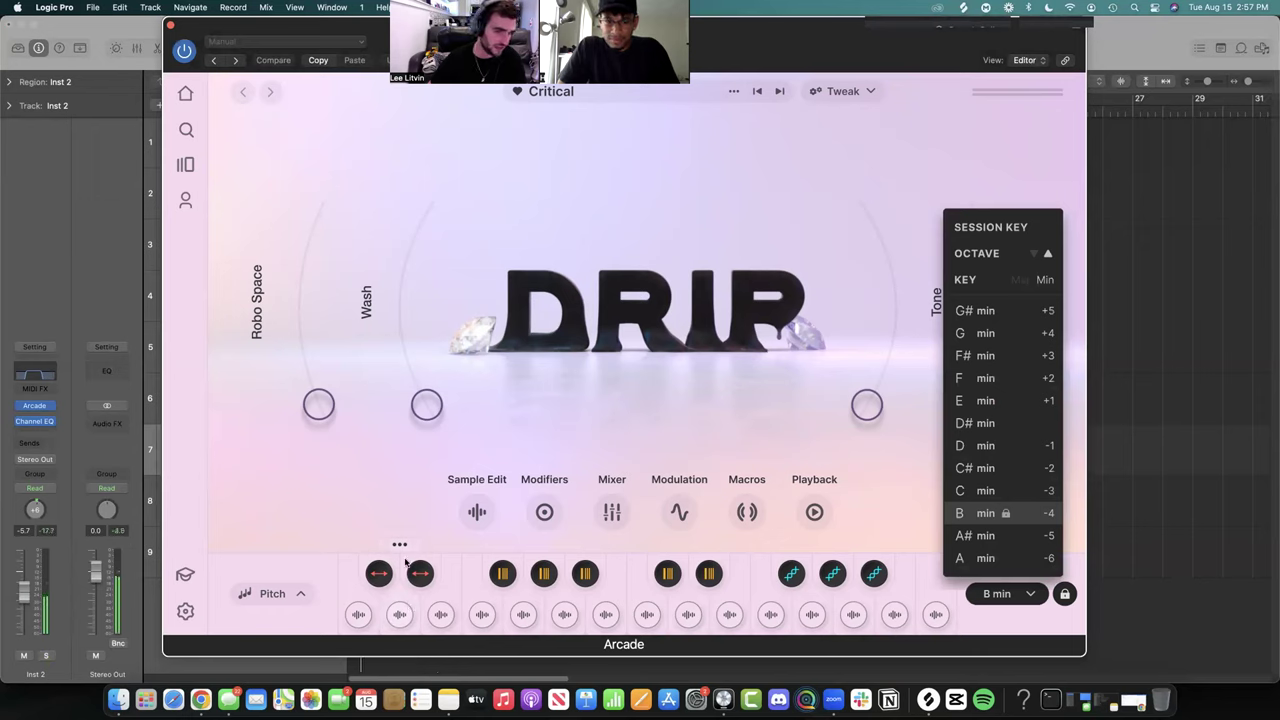
left_click(399, 546)
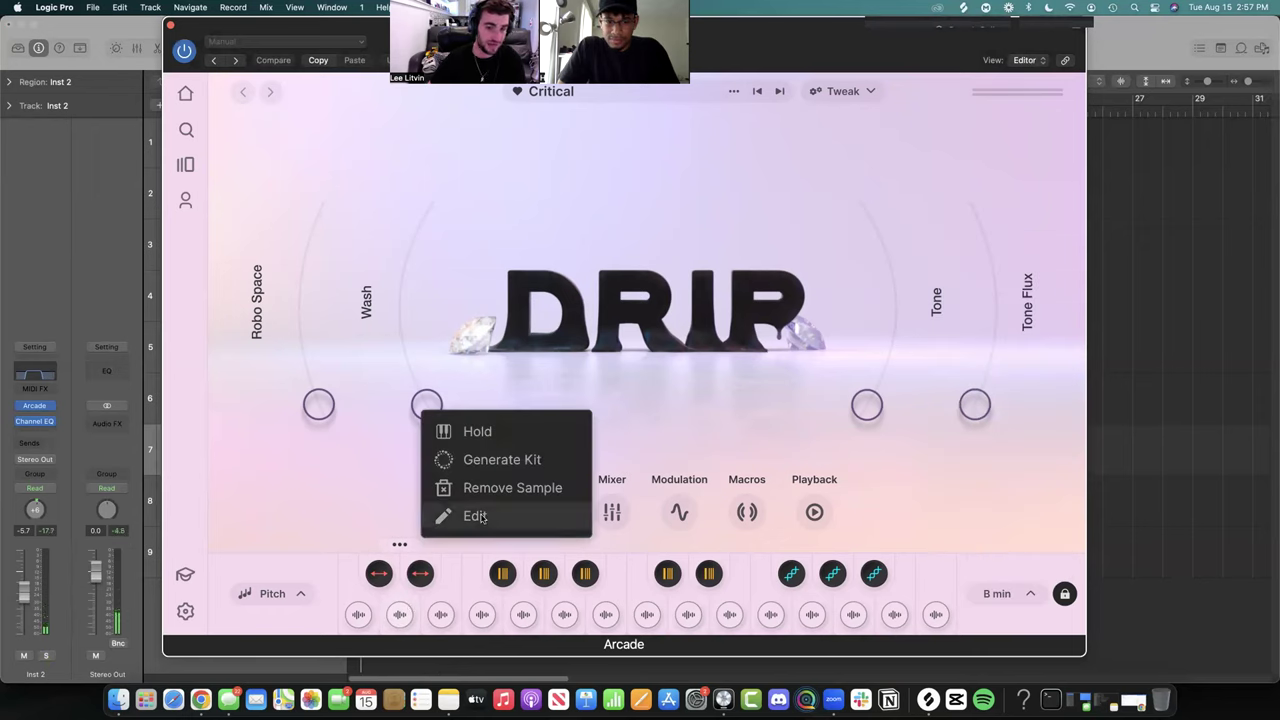
left_click(482, 516)
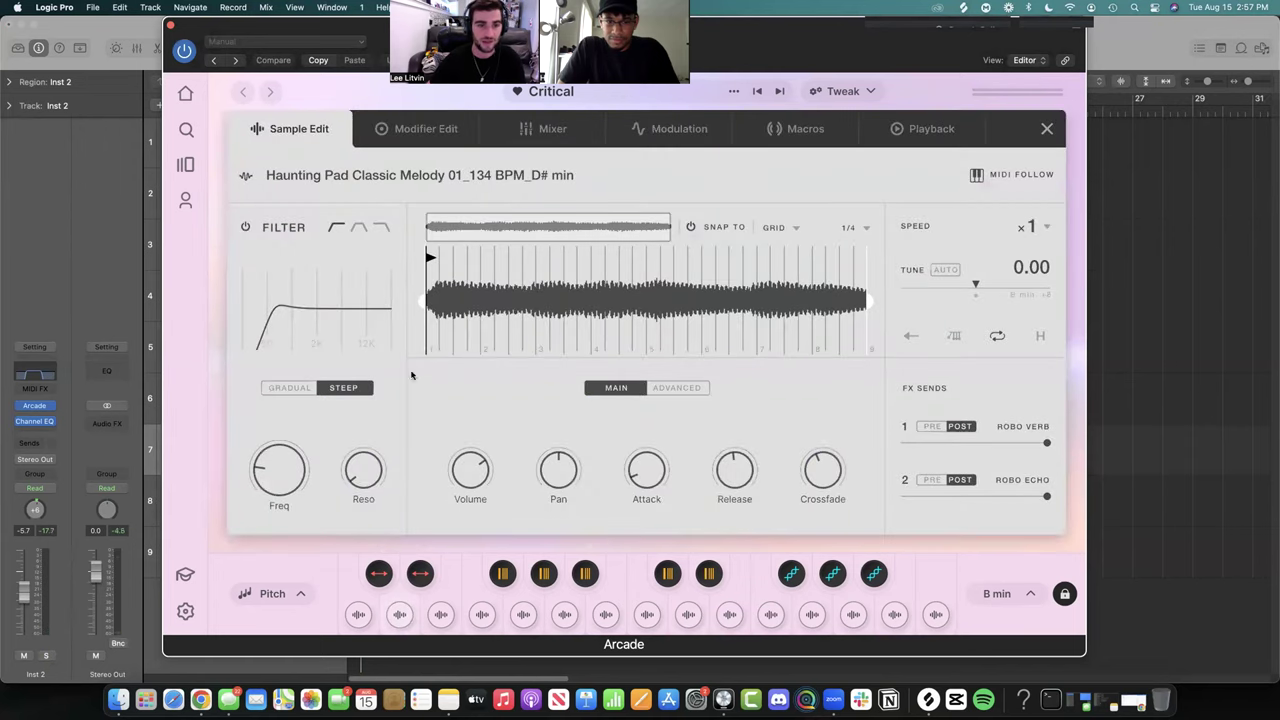
key("s")
left_click(381, 227)
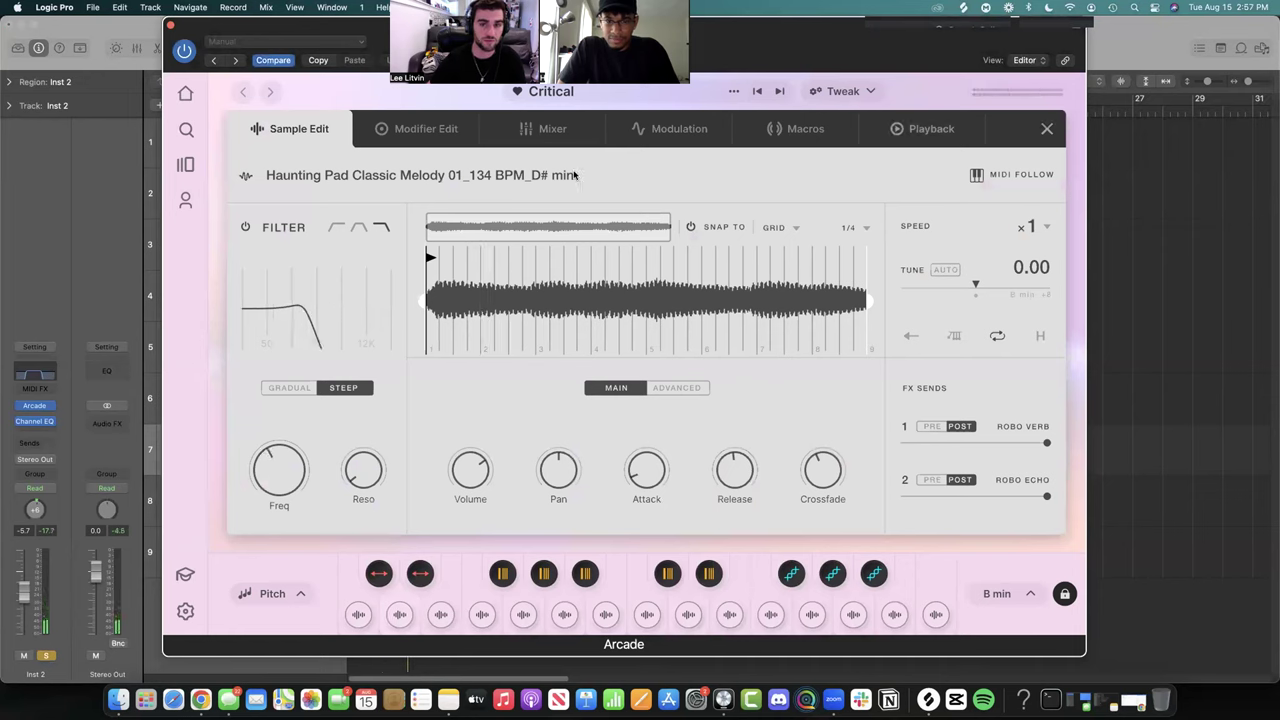
- Examine Arcade's modulation settings and session key options for Inst 2 while the beat plays, and close the instrument
left_click(673, 132)
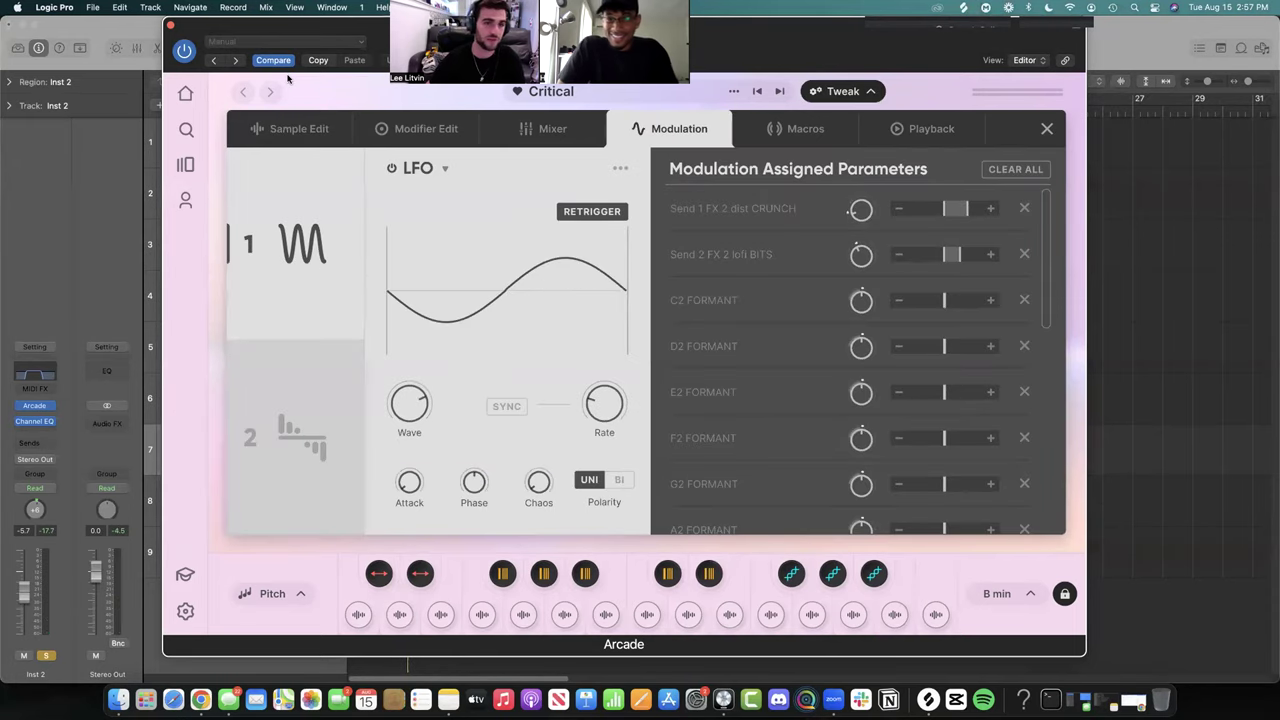
left_click(170, 25)
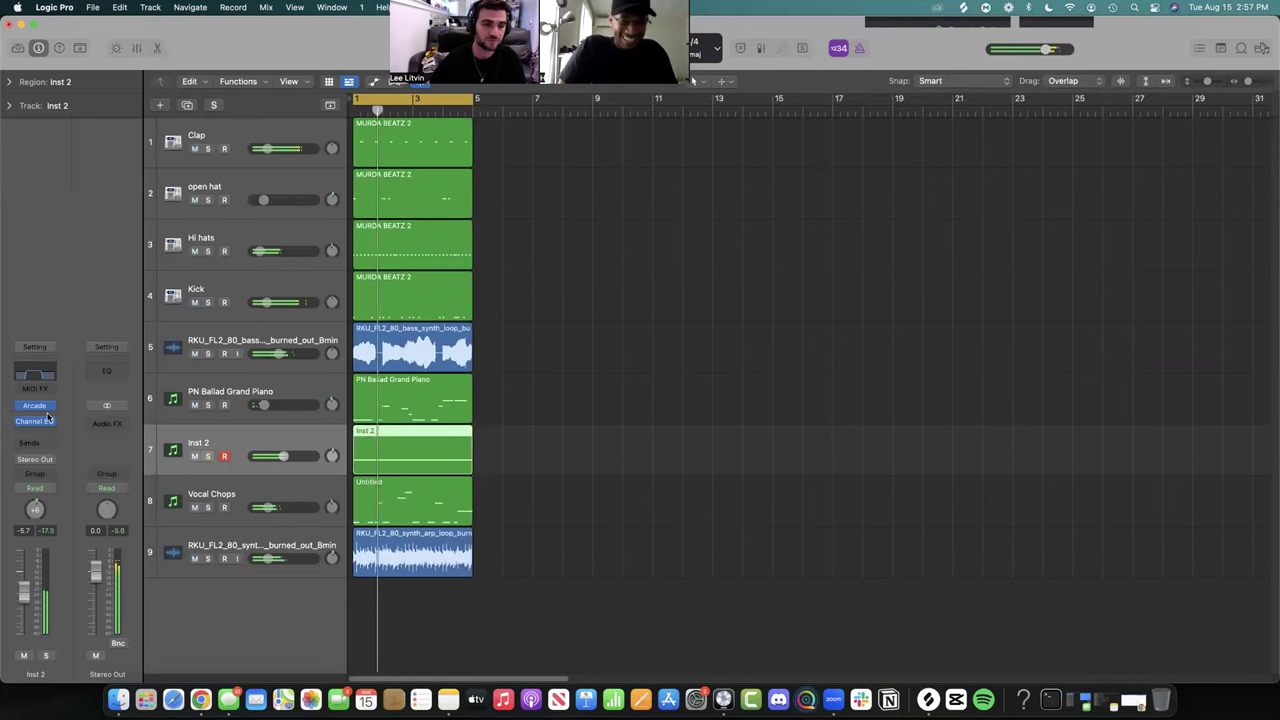
key("v")
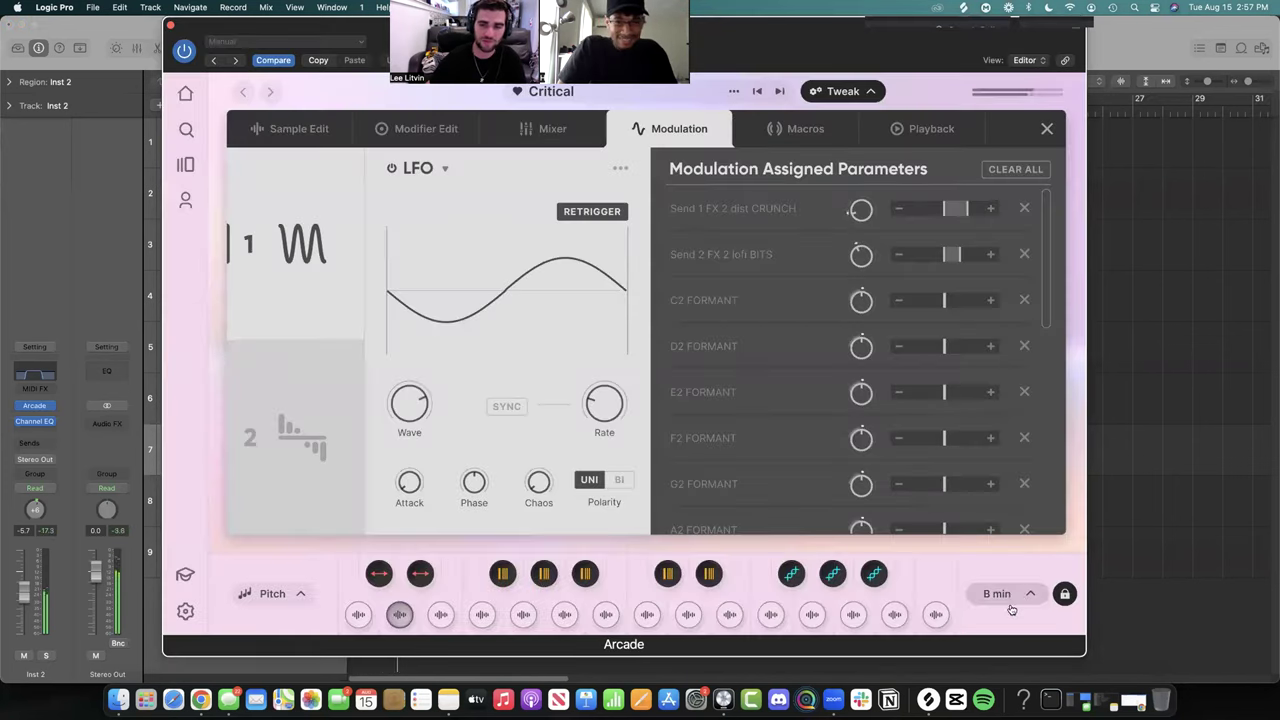
left_click(997, 594)
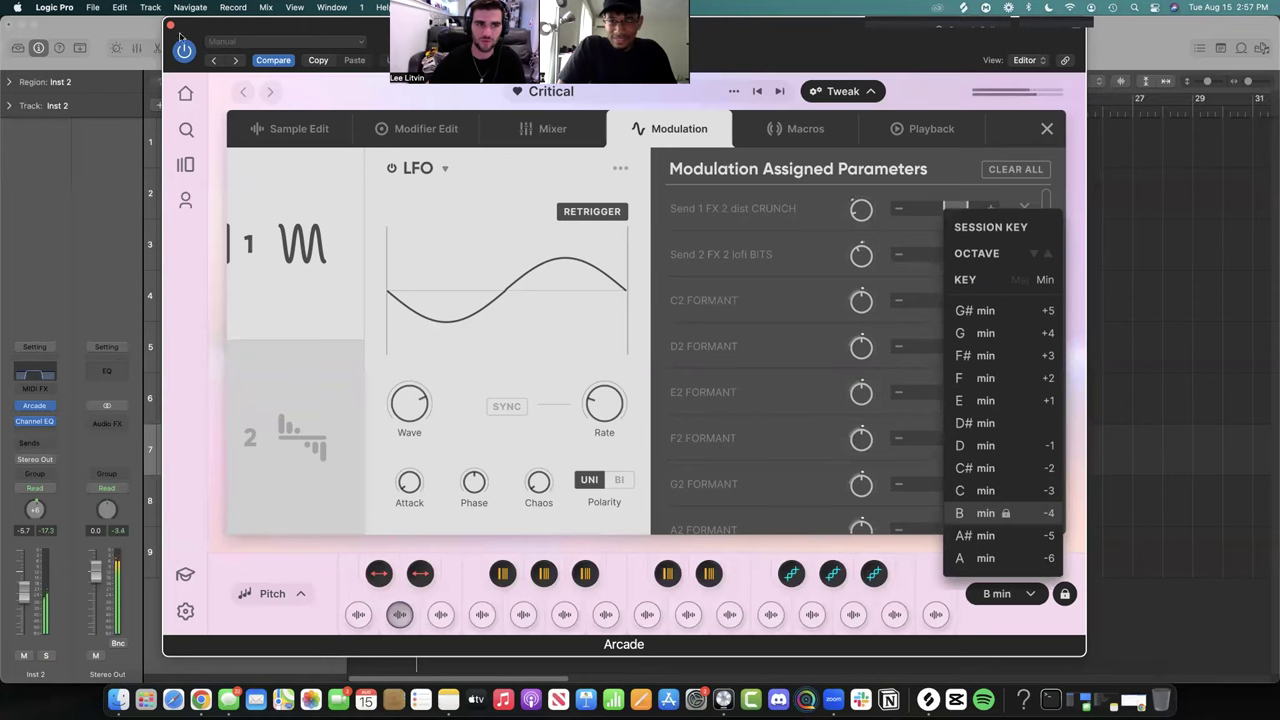
key("v")
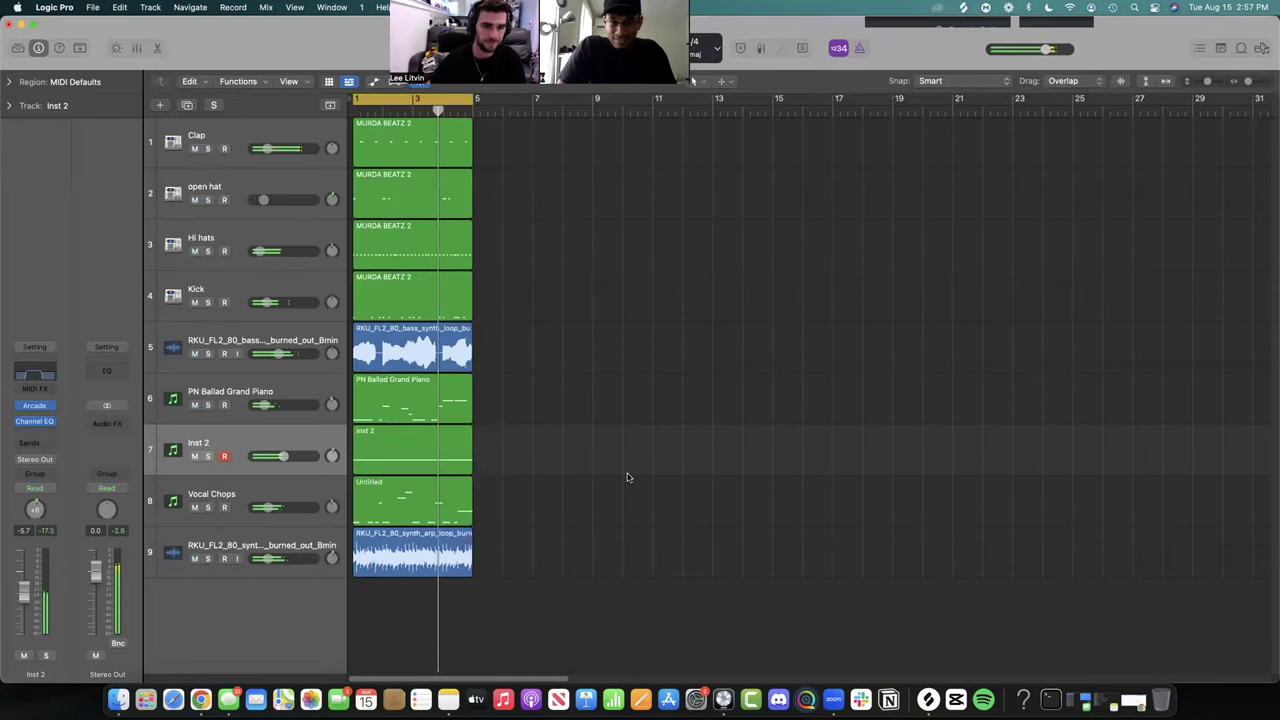
left_click_drag(1208, 82, 1205, 82)
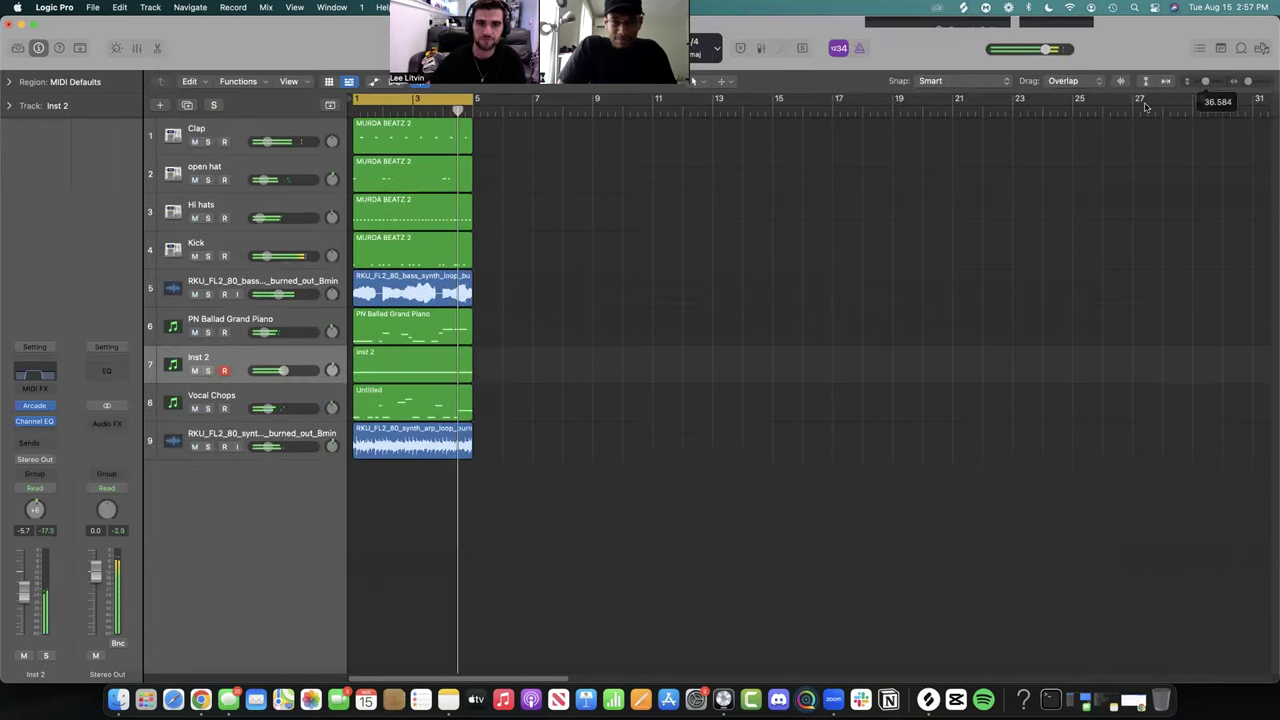